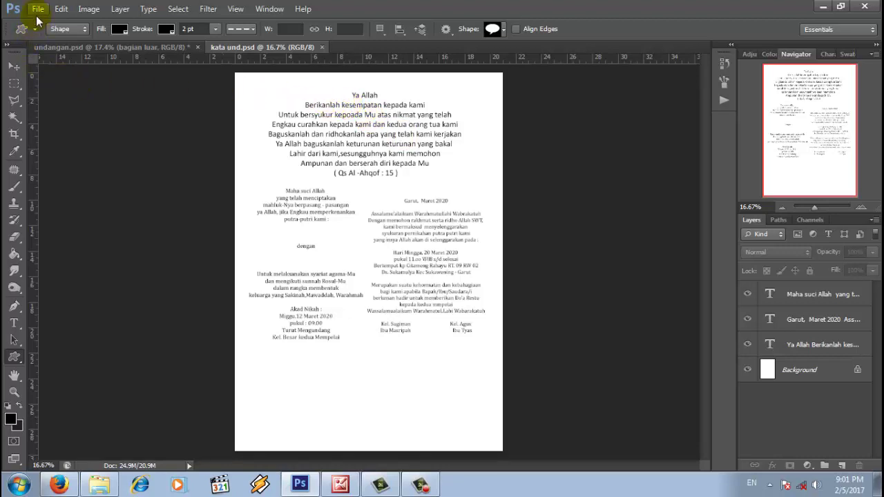
Create a new A4 document, 210 × 297 mm, at 300 pixels/inch in RGB Color with a white background.
click(38, 10)
click(28, 19)
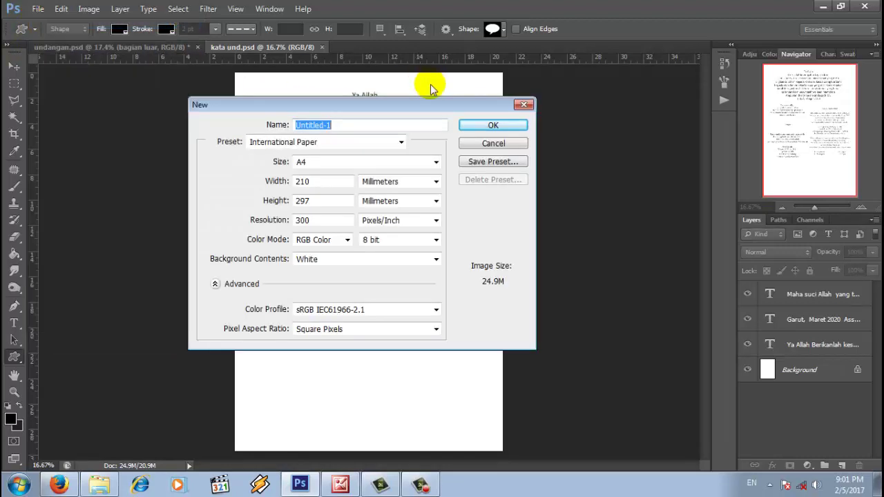
click(493, 125)
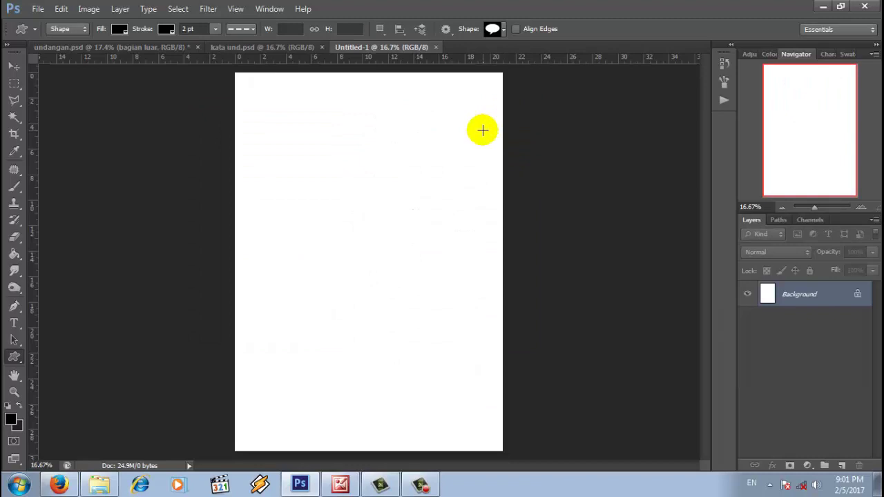
Switch to File Explorer and review the invitation source images in the undangan bunga folder.
click(115, 486)
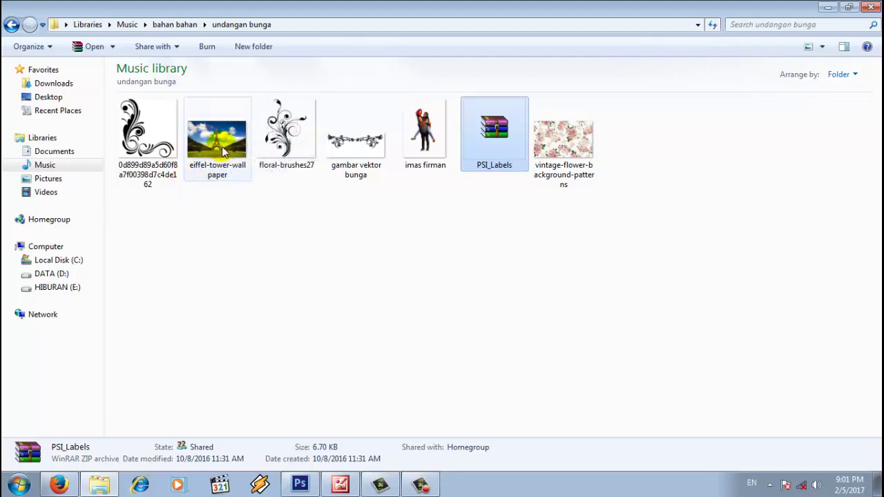
right_click(423, 141)
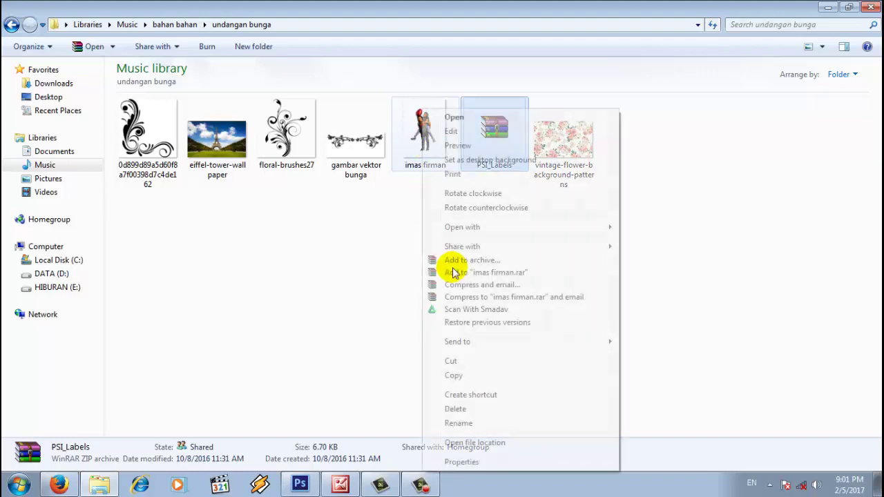
click(389, 233)
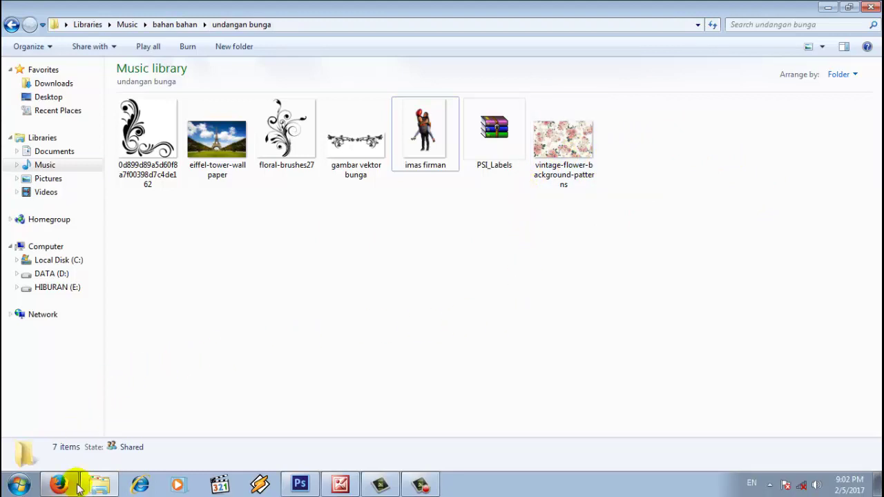
Switch to Firefox and look through the Google image results for "pattern background bunga".
click(60, 485)
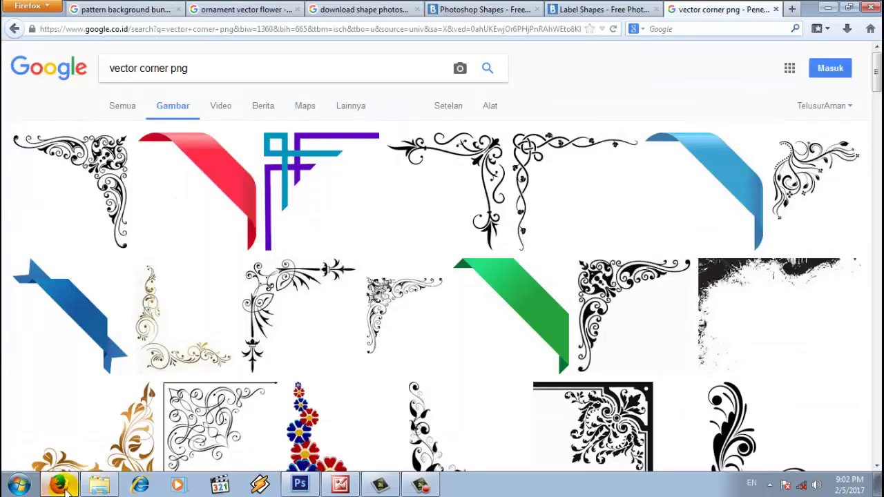
click(131, 5)
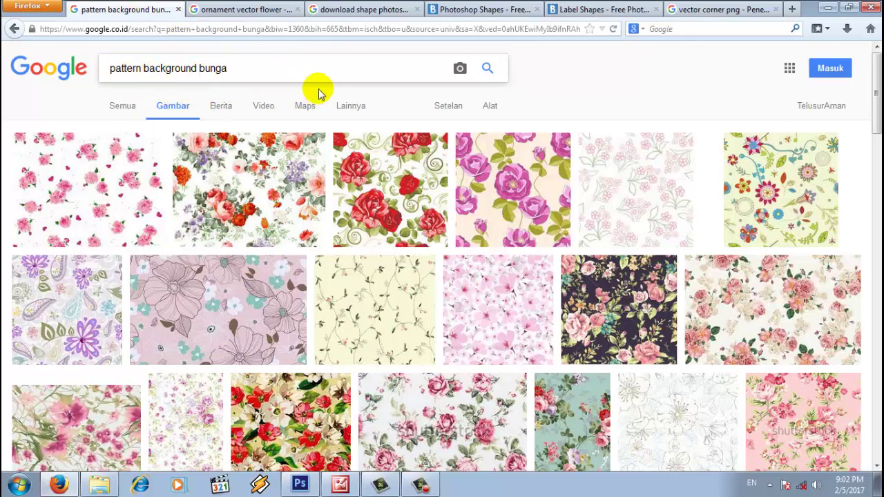
scroll(642, 158, down, 10)
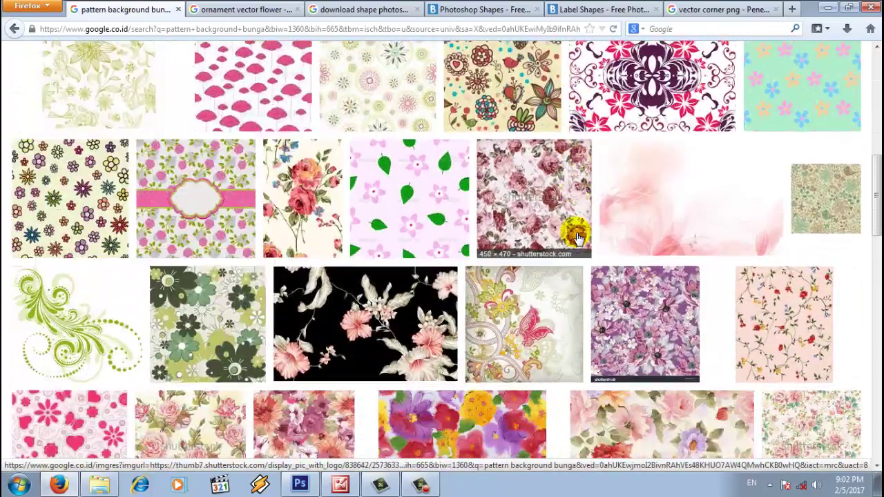
scroll(577, 237, down, 3)
scroll(577, 238, up, 13)
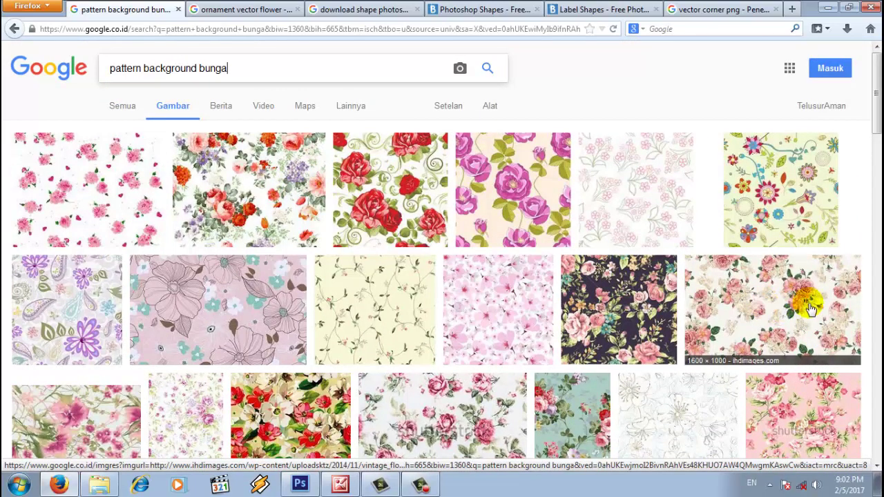
Look through the Google image results for "ornament vector flower".
click(243, 10)
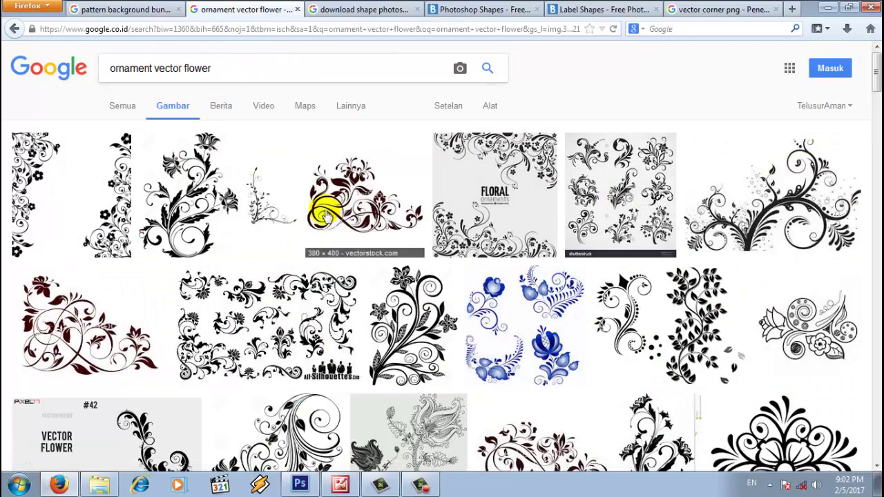
scroll(324, 197, down, 5)
scroll(287, 430, up, 5)
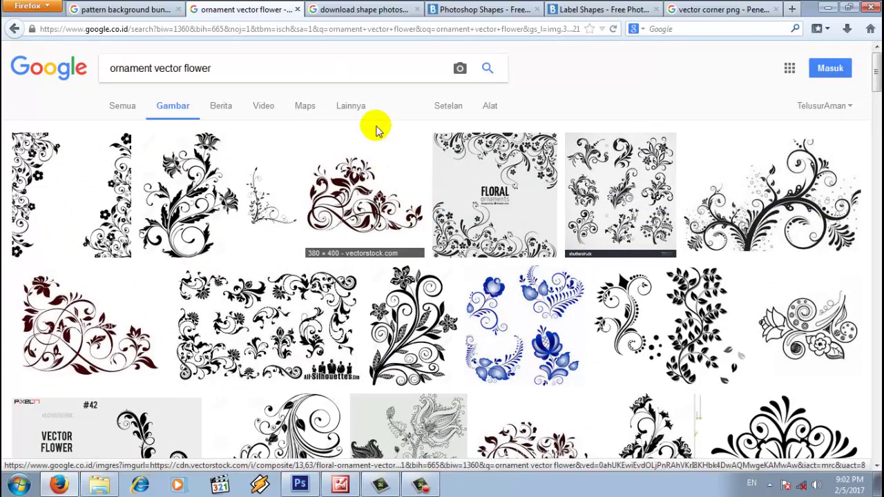
Review the Google web results and search wording for "download shape photoshop".
click(371, 12)
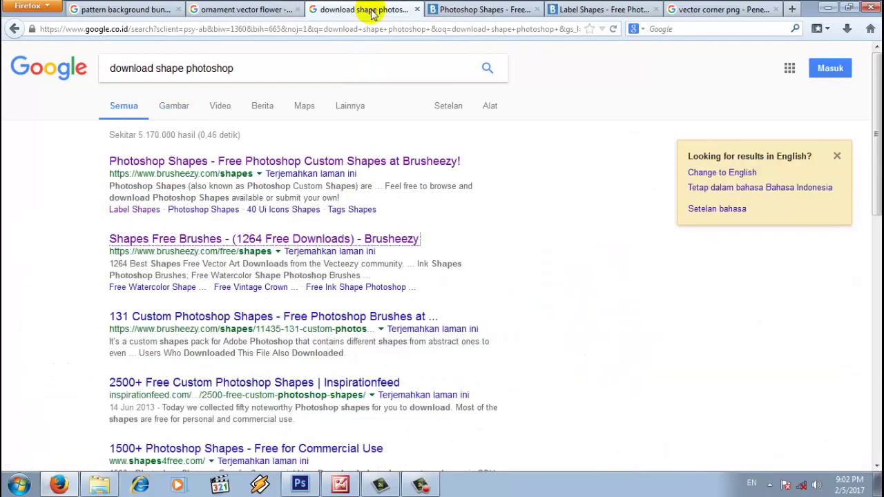
click(302, 75)
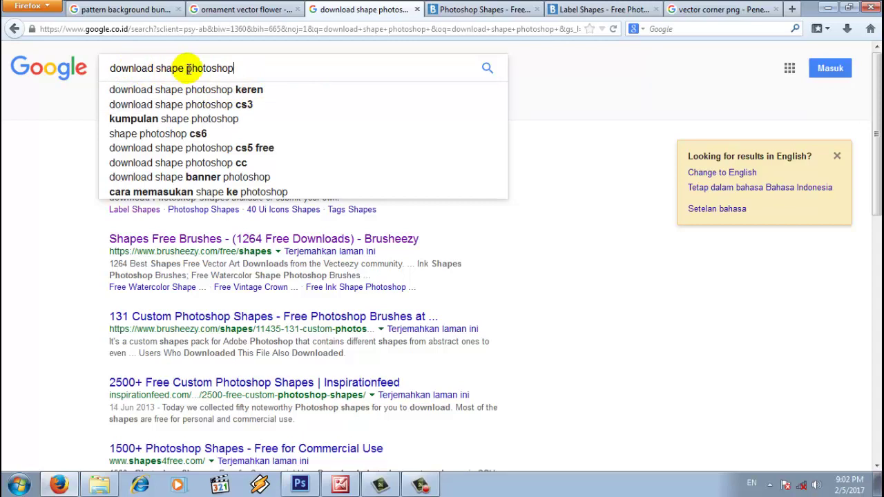
click(640, 190)
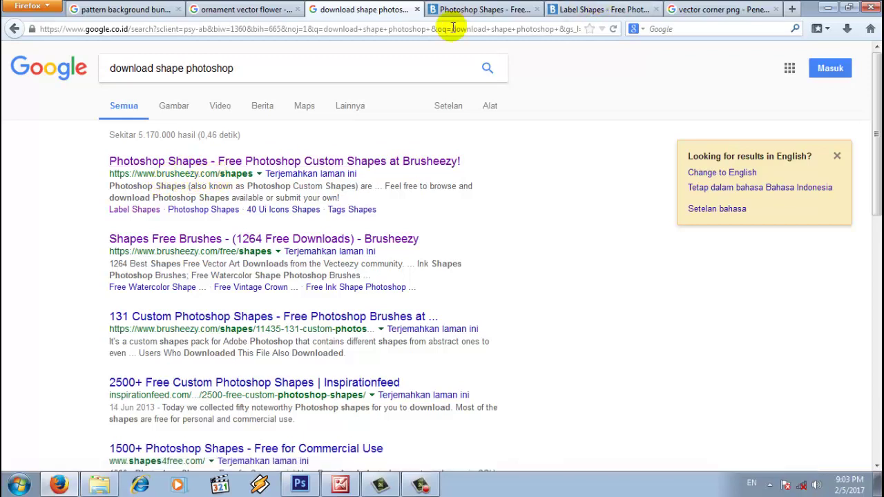
Examine Brusheezy's Photoshop Shapes listing and the Label Shapes download page, and compare them with the PSI_Labels archive in the undangan bunga folder.
click(506, 14)
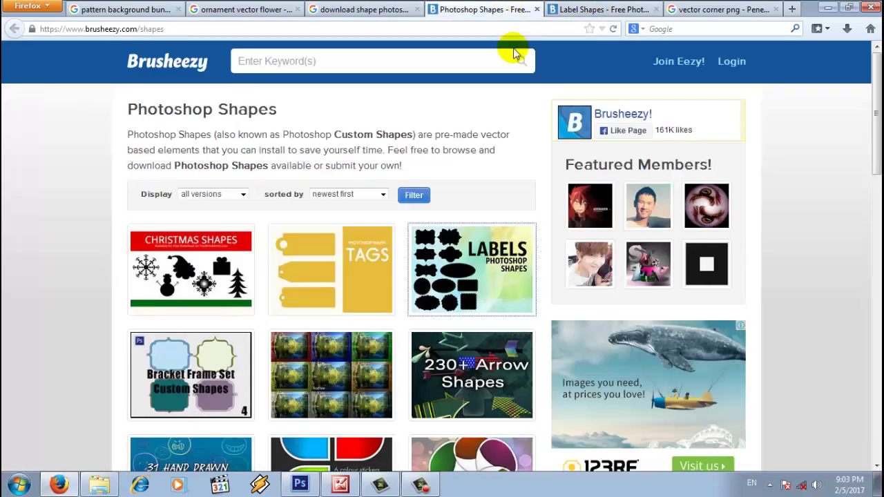
scroll(471, 286, down, 3)
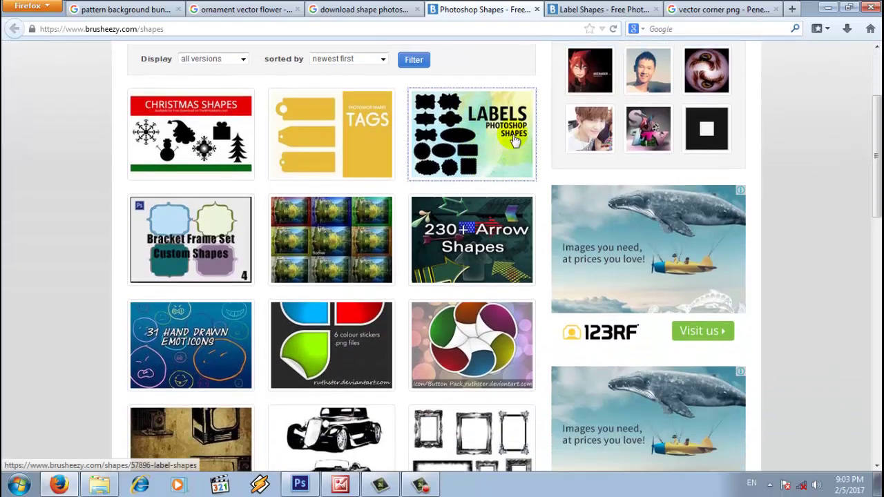
scroll(441, 248, up, 3)
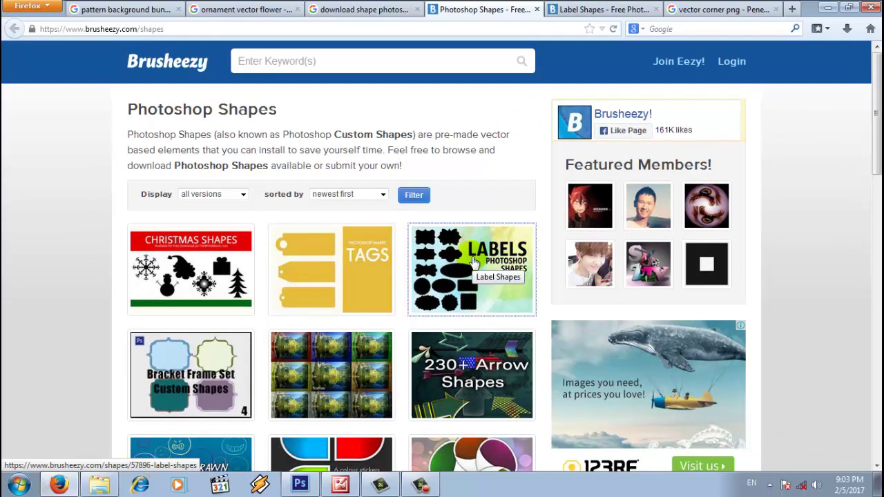
click(577, 10)
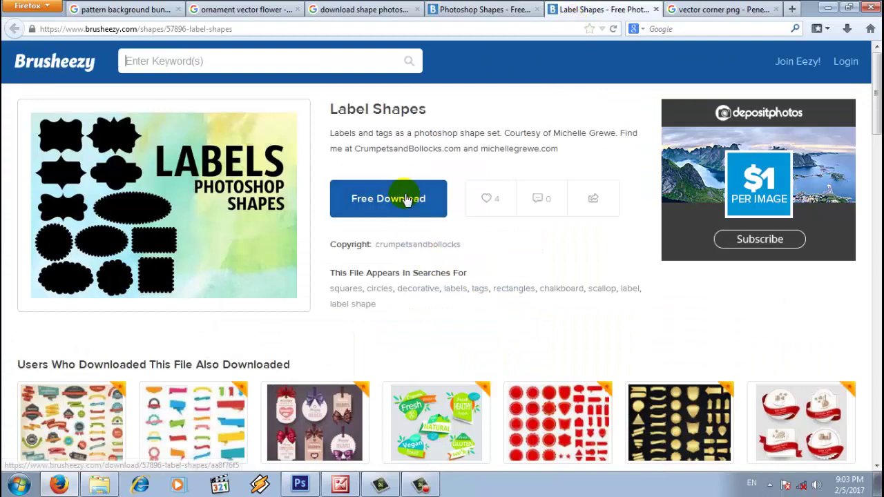
click(100, 484)
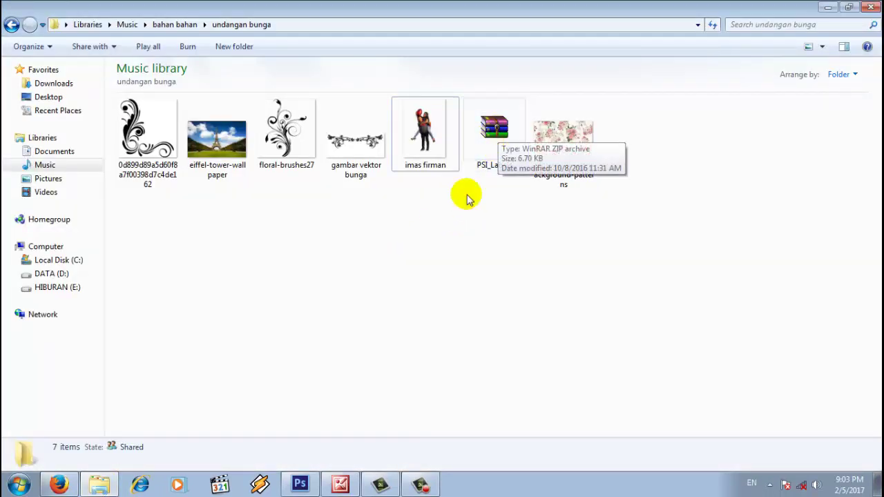
click(59, 484)
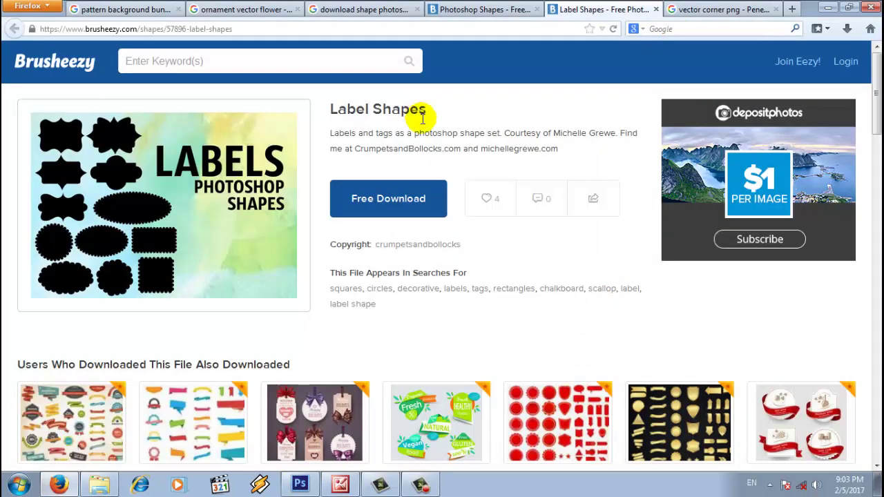
Look through the Google image results for "vector corner png" for corner ornaments.
click(723, 9)
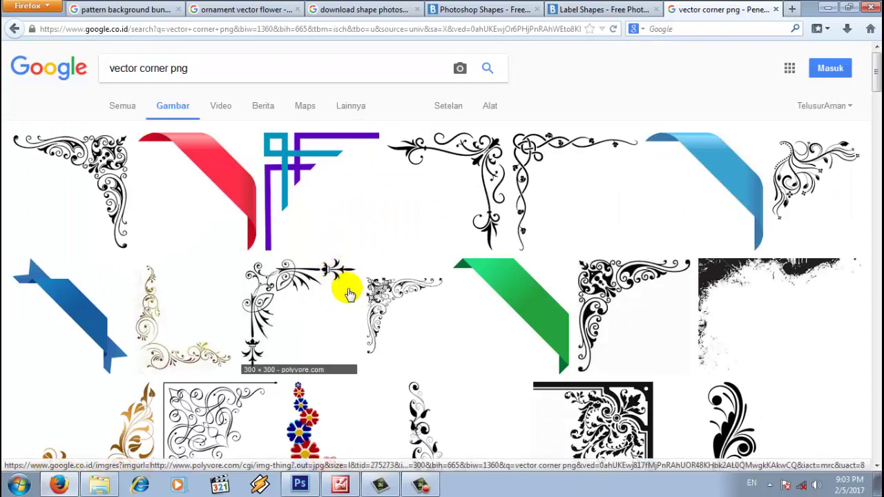
scroll(346, 293, down, 5)
scroll(365, 286, up, 4)
scroll(372, 293, up, 1)
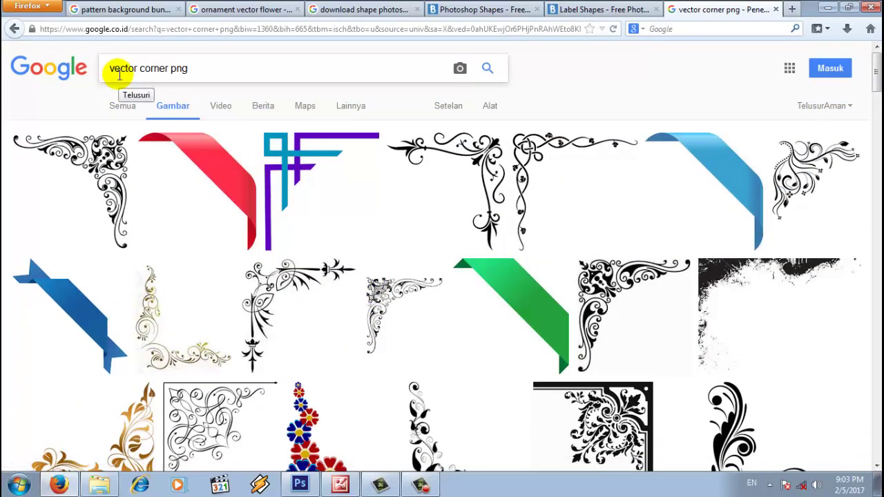
scroll(789, 354, down, 3)
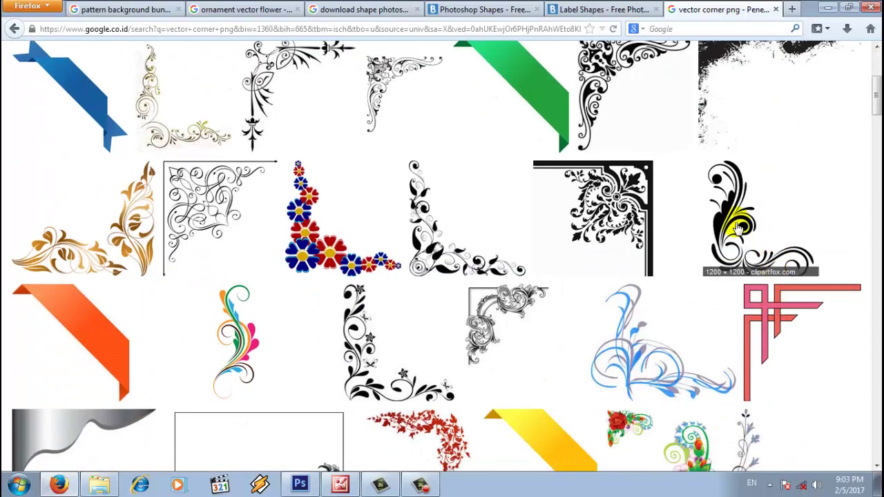
Open the PSI_Labels archive from the undangan bunga folder and inspect the existing custom shapes in Photoshop.
click(99, 486)
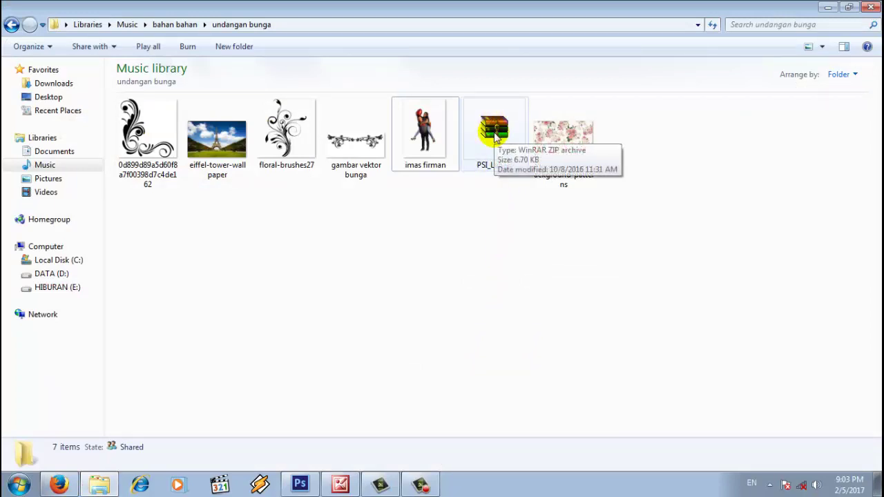
click(494, 138)
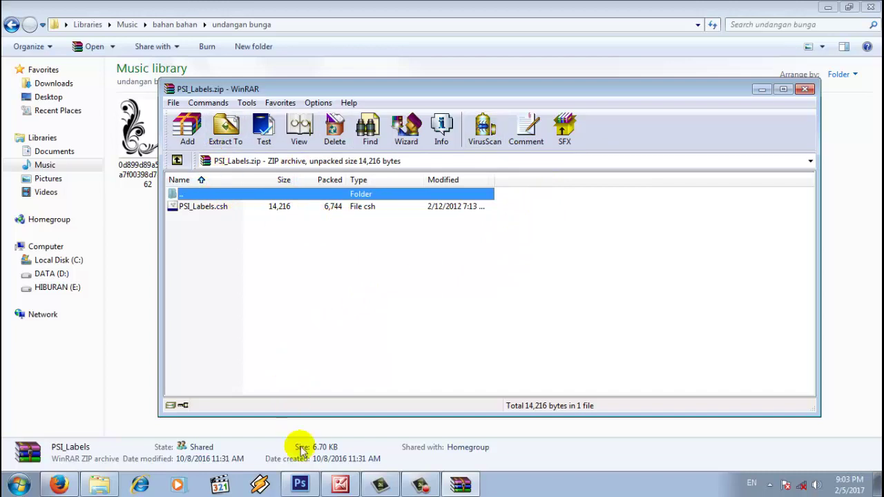
click(300, 484)
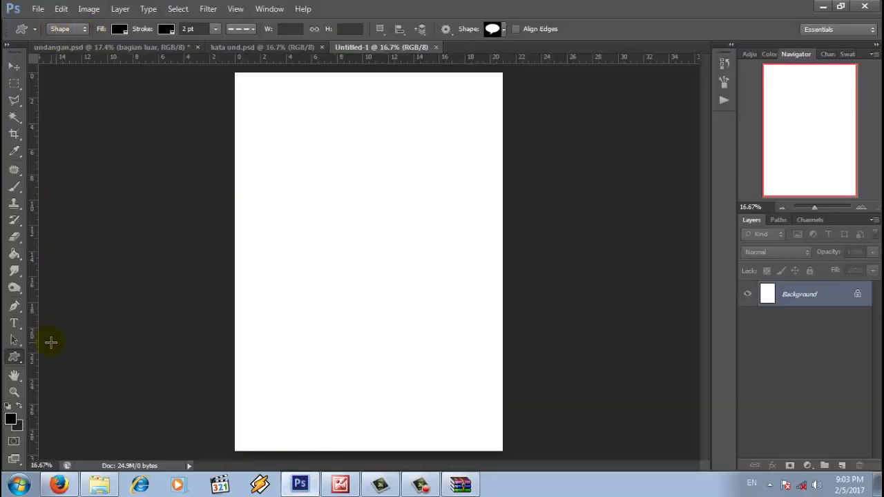
click(491, 28)
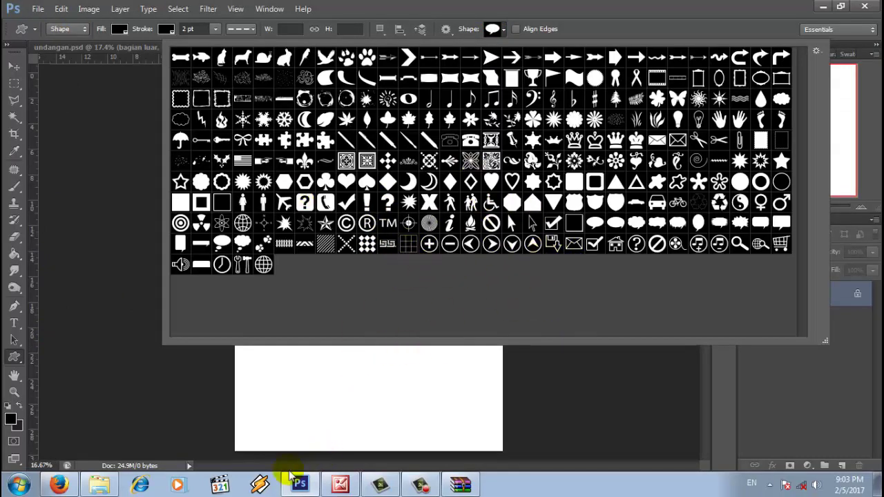
Load PSI_Labels.csh from the PSI_Labels archive into Photoshop and check the custom shape picker for the label shapes.
click(97, 486)
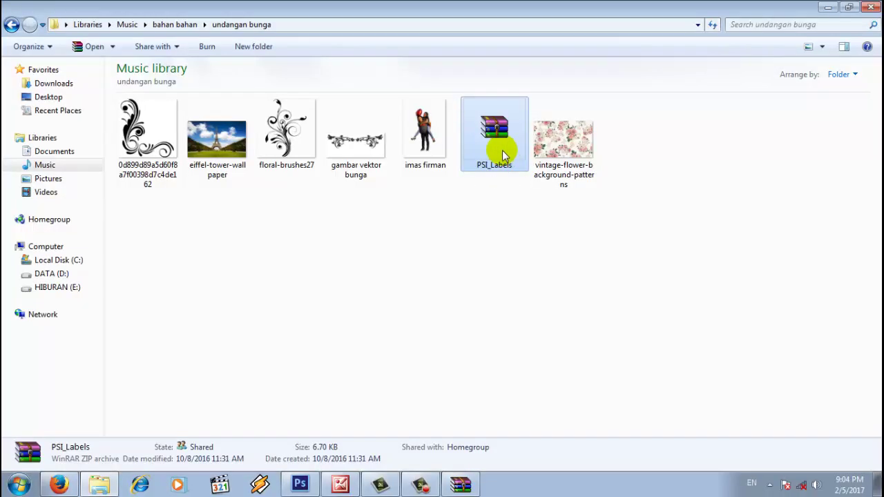
double_click(501, 142)
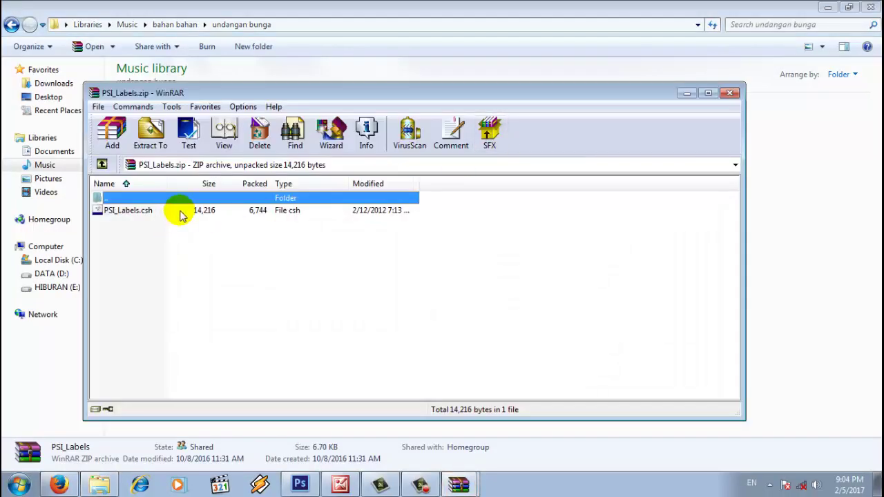
double_click(181, 211)
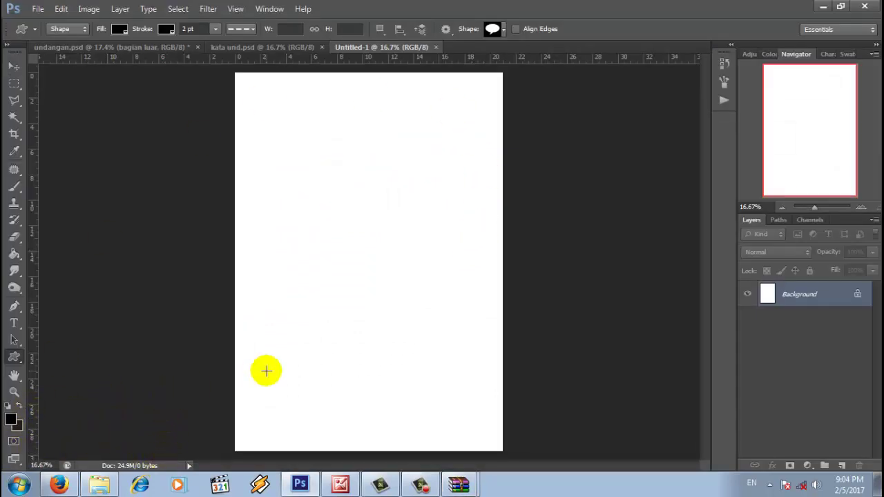
click(498, 29)
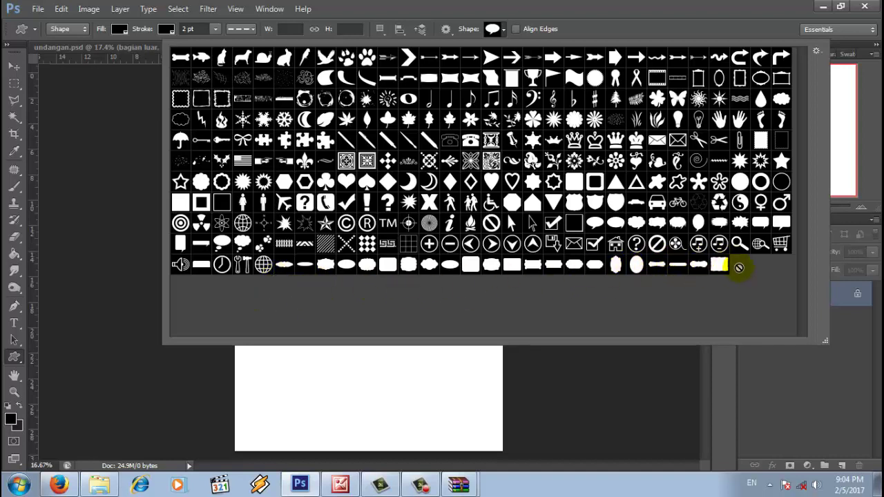
click(629, 381)
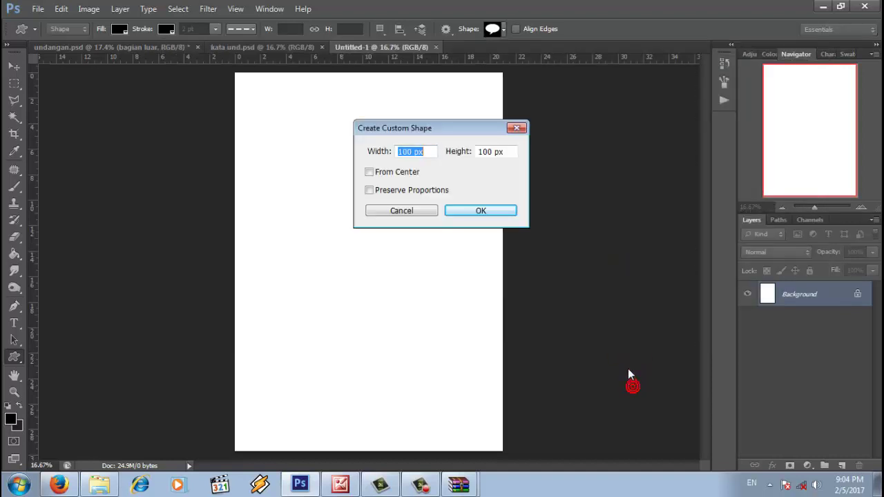
click(414, 209)
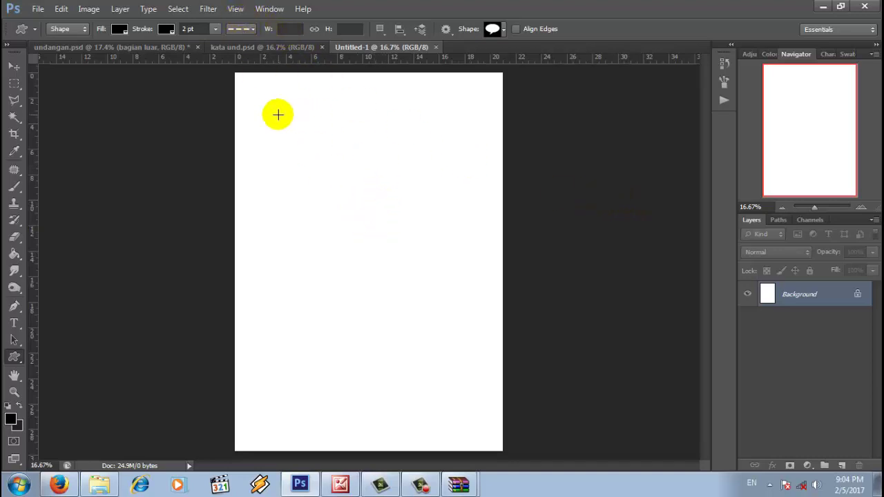
Add a vertical guide at 1.25 cm on the blank page.
click(236, 9)
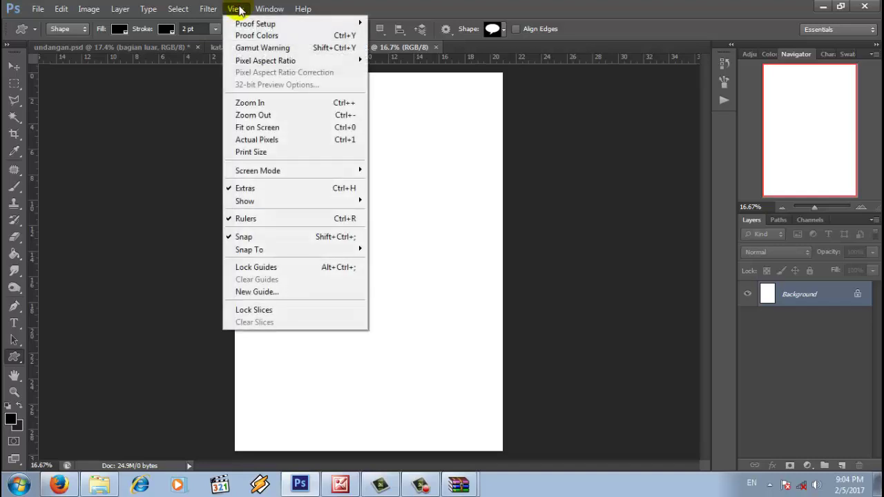
click(257, 291)
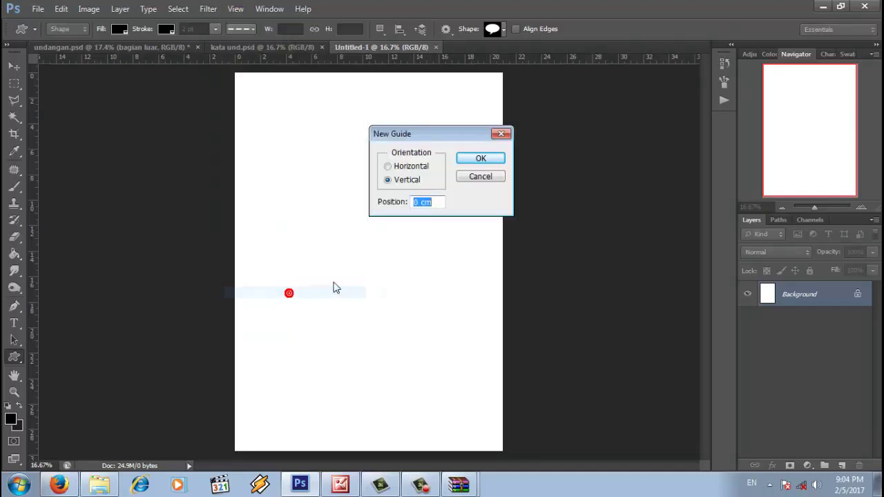
double_click(417, 202)
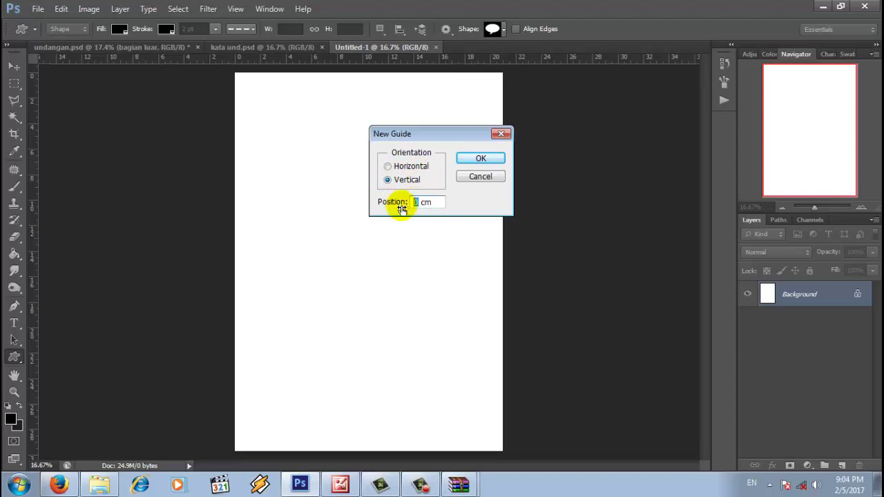
text(1.25)
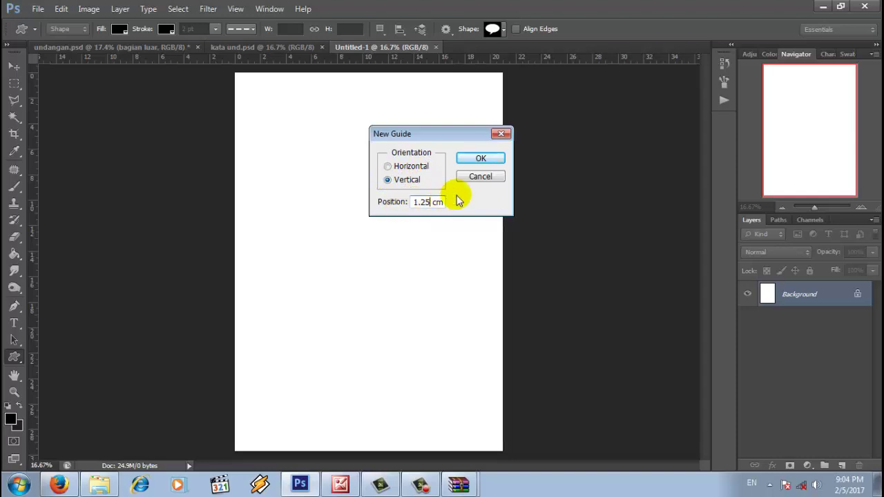
click(481, 158)
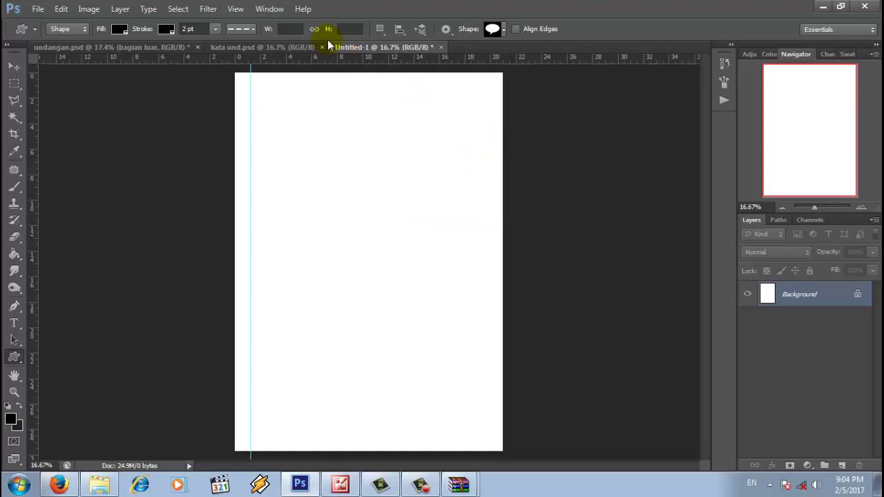
Add a second vertical guide at 19.75 cm, near the page's right edge.
click(235, 10)
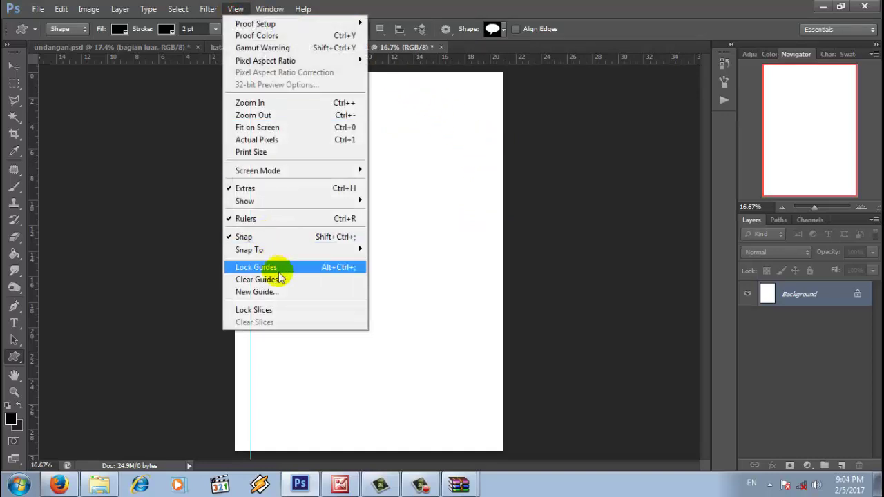
click(293, 288)
double_click(418, 202)
text(1)
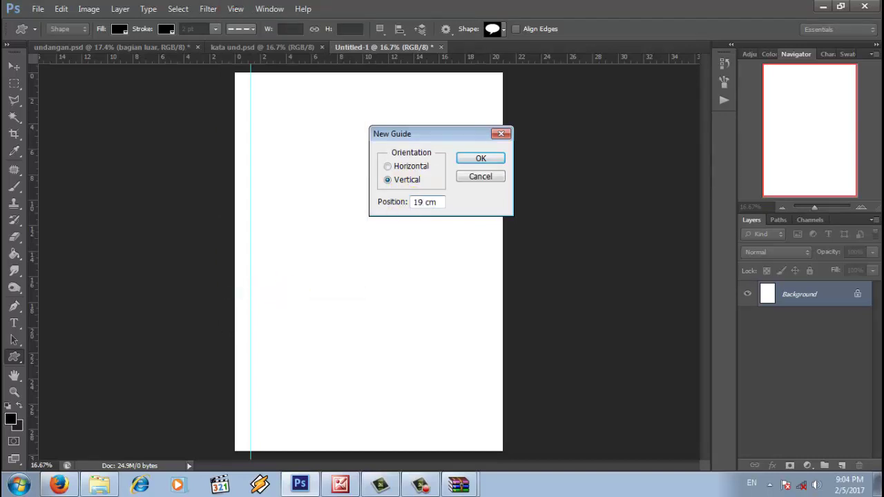
text(9.75)
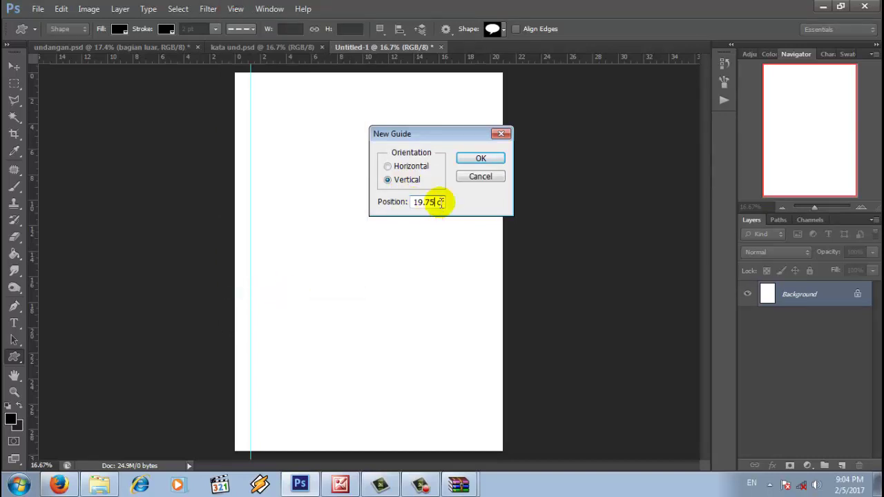
click(481, 159)
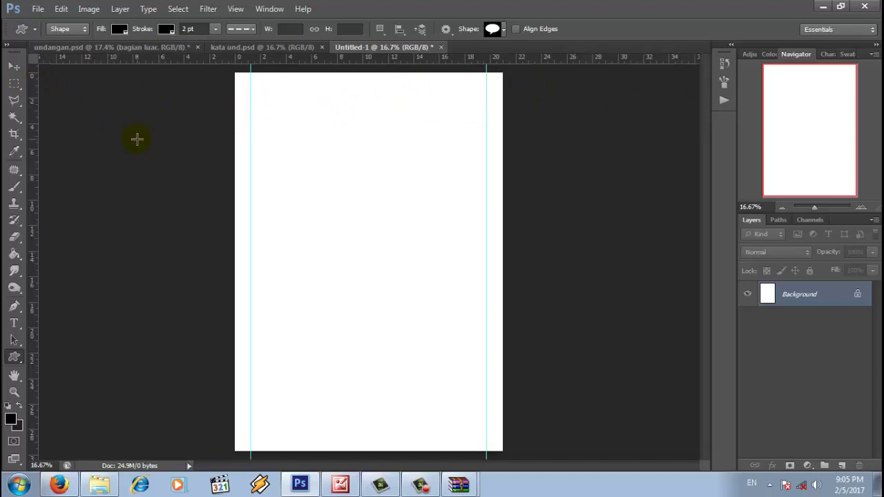
Add a horizontal guide at 1 cm, near the page's top edge.
click(235, 11)
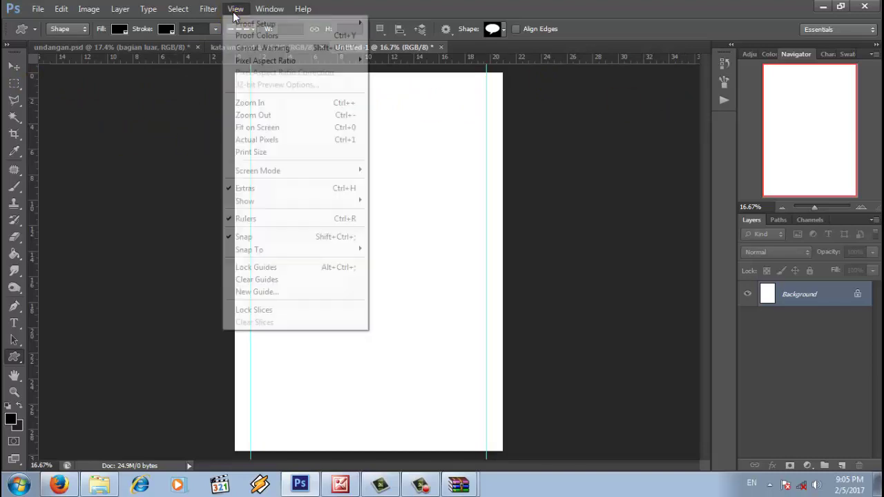
click(297, 291)
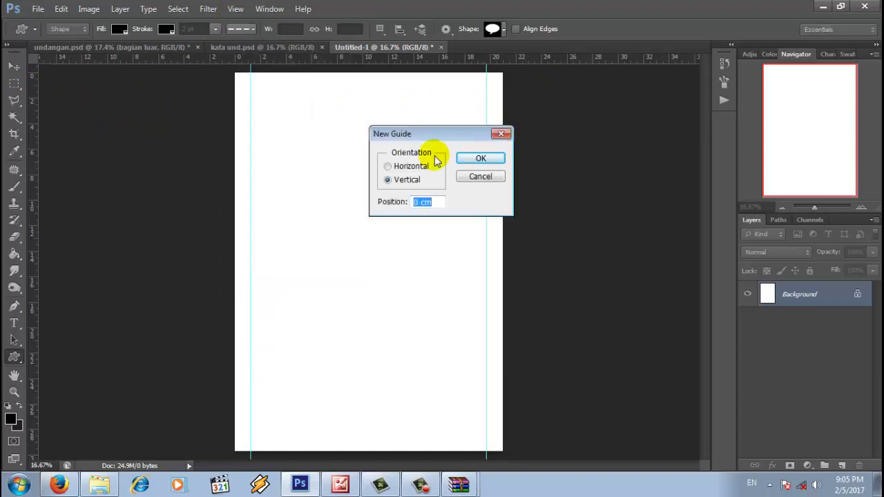
click(412, 165)
click(419, 202)
double_click(419, 201)
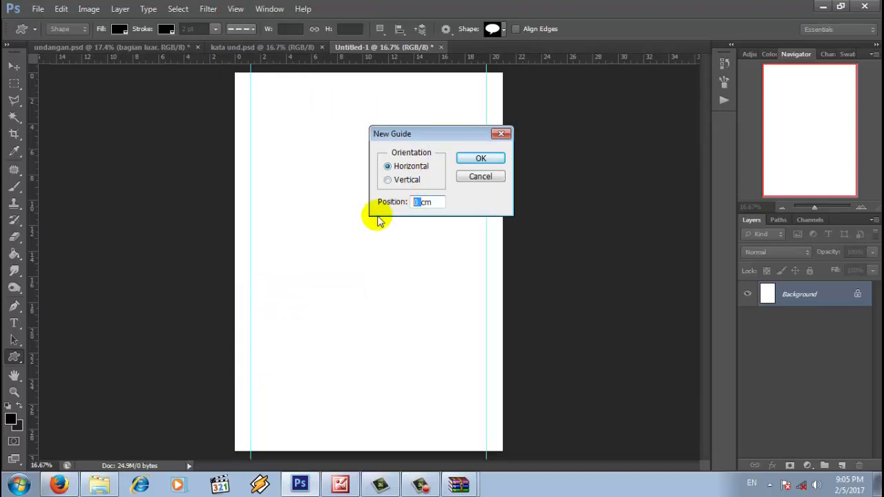
text(1)
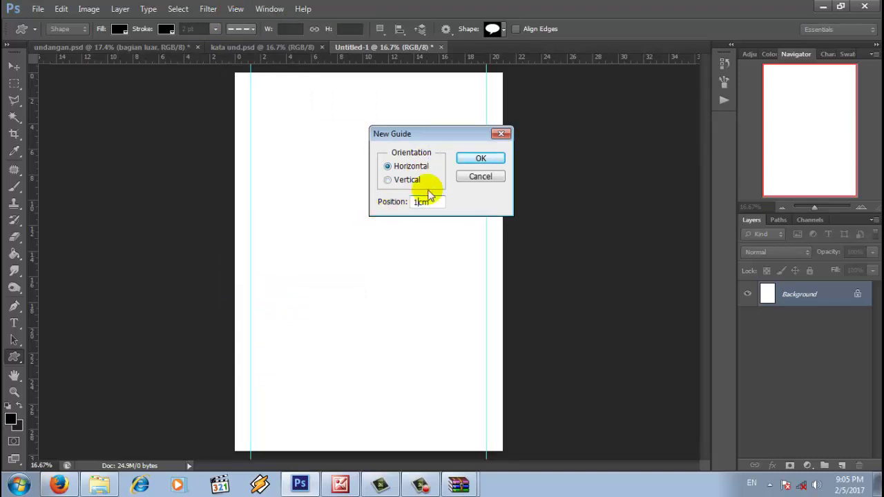
click(481, 158)
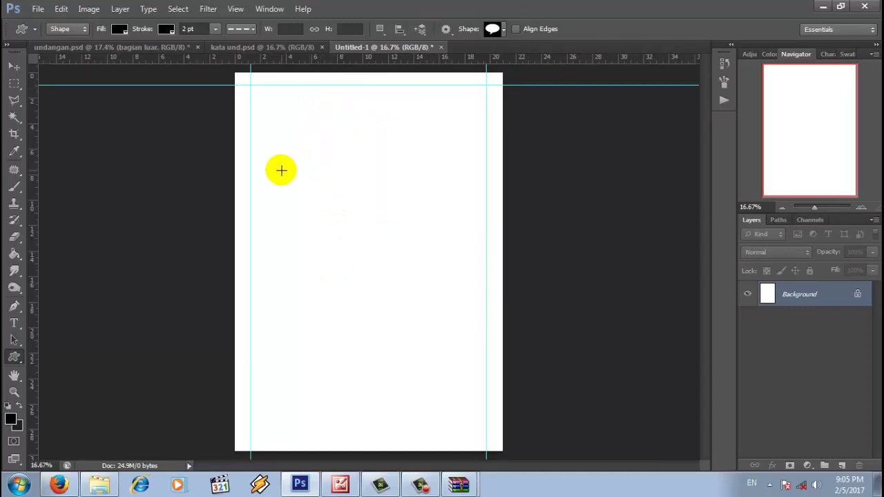
Add a horizontal guide at 13.5 cm for the fold across the page's middle.
click(236, 9)
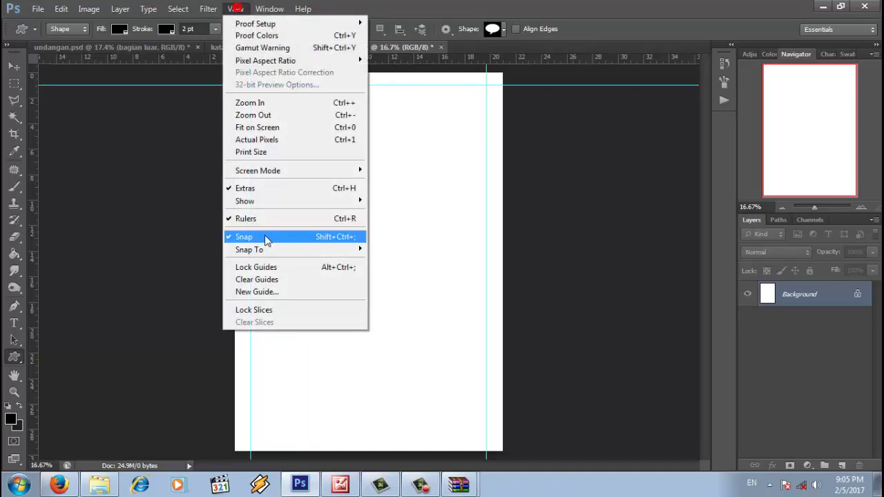
click(279, 291)
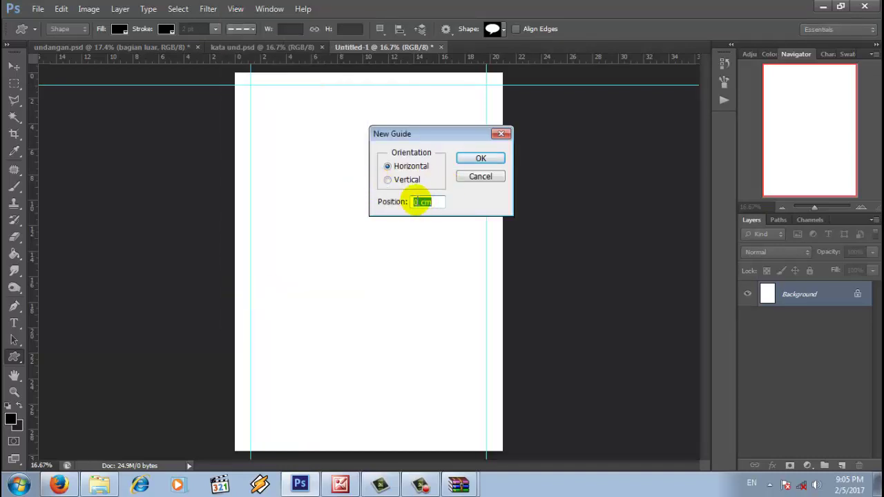
click(413, 206)
drag(413, 205, 420, 207)
text(1)
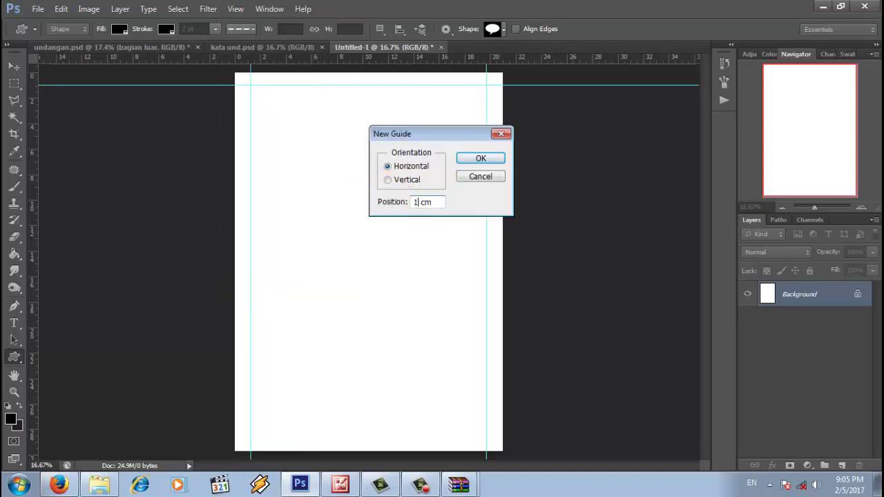
text(3.5)
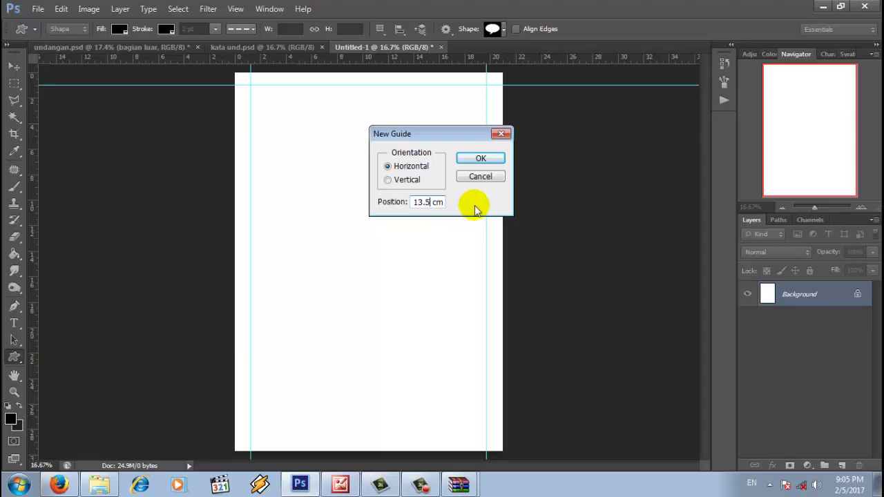
click(487, 159)
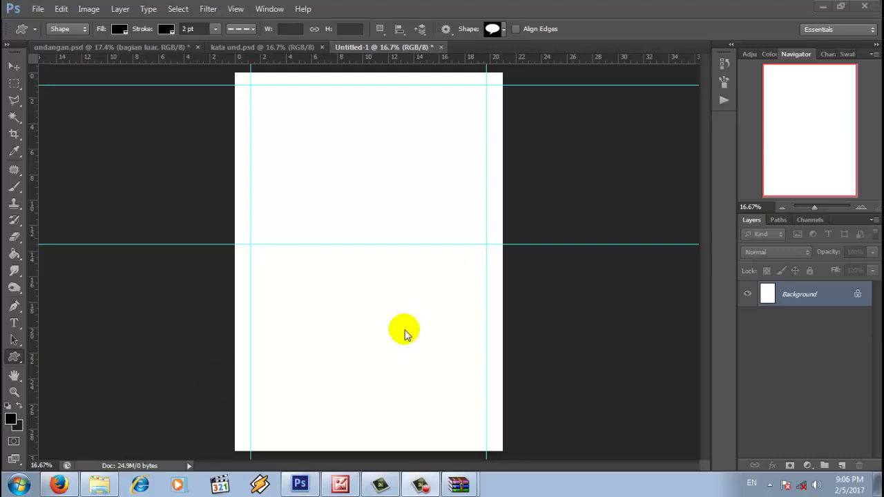
Add a horizontal guide at 26 cm, near the page's bottom edge.
click(236, 10)
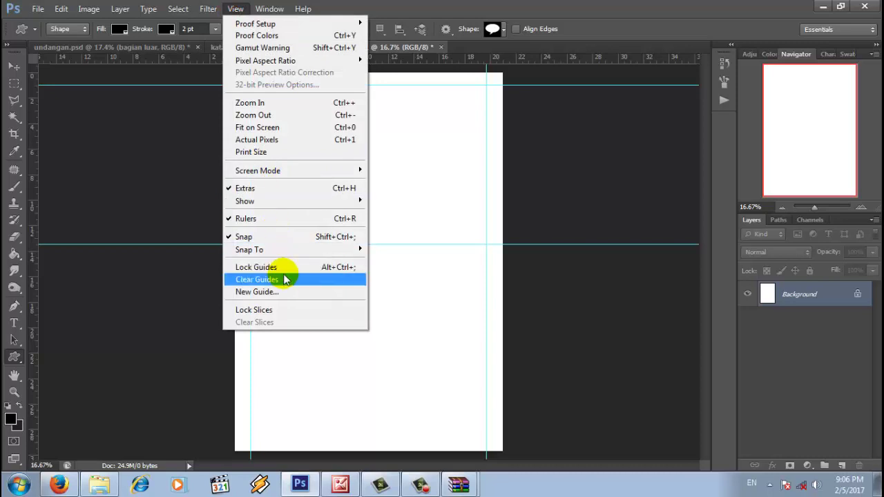
click(291, 292)
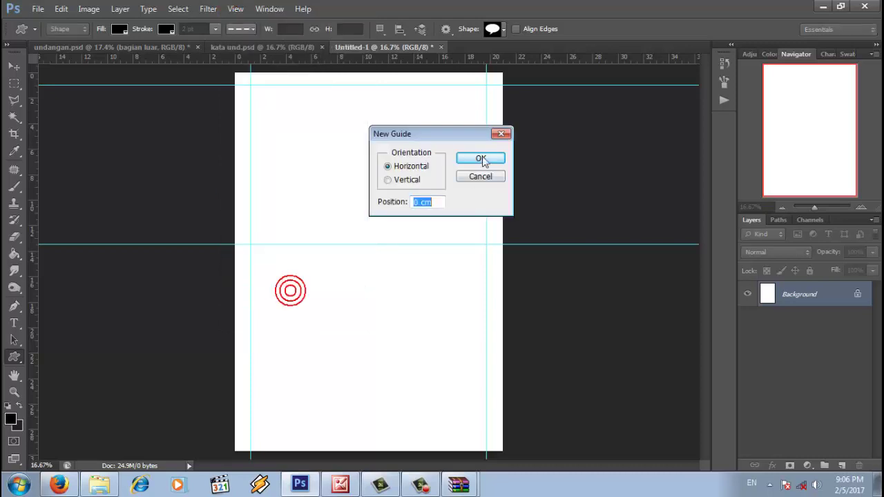
click(412, 202)
text(26)
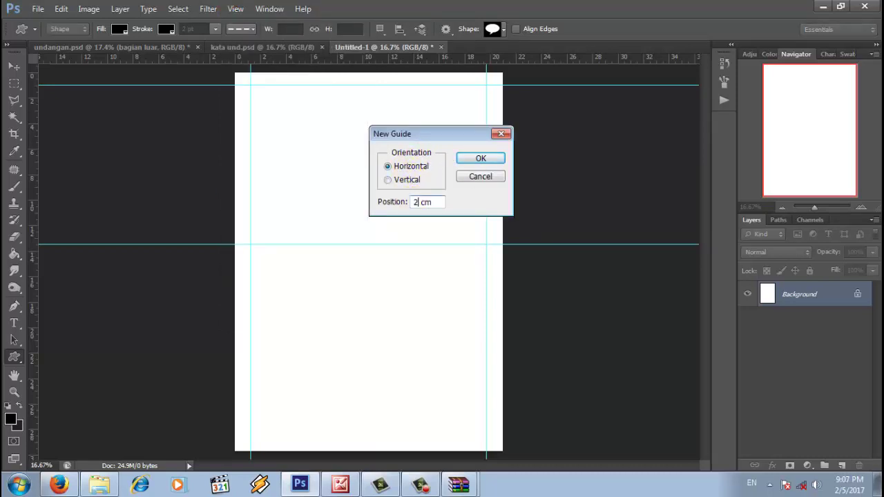
click(480, 156)
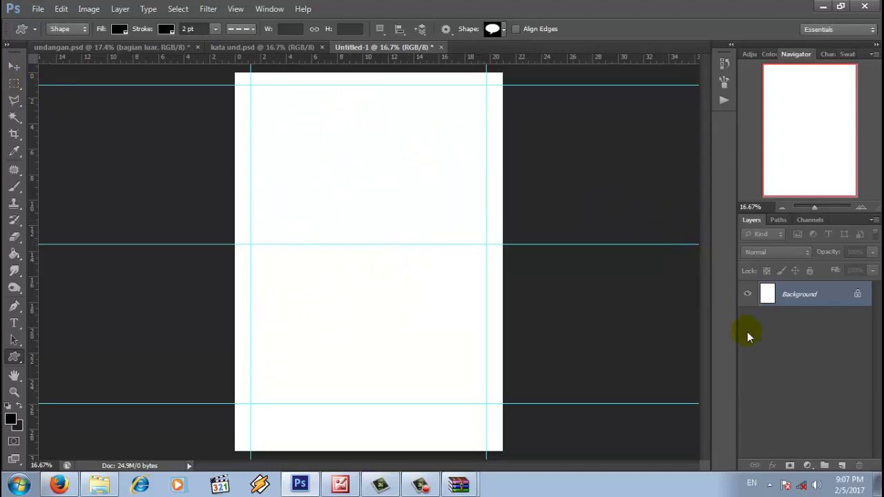
Select the area enclosed by the four outer guides with the Rectangular Marquee tool.
click(16, 90)
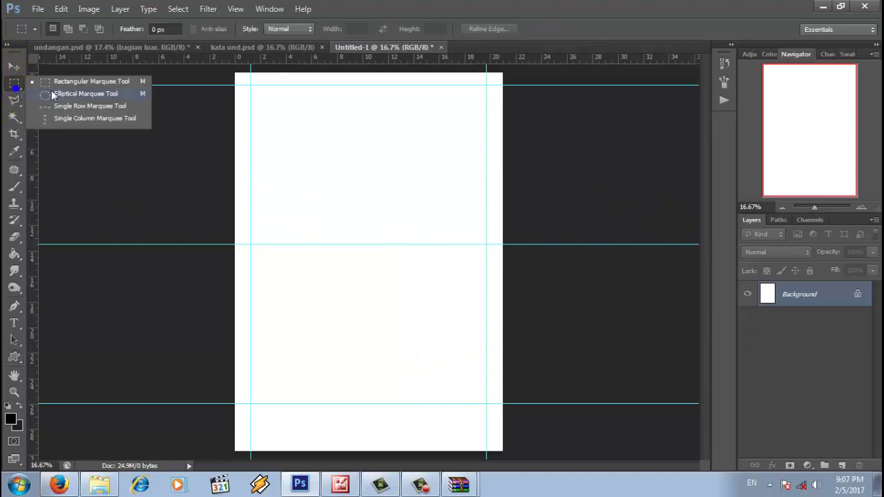
click(94, 82)
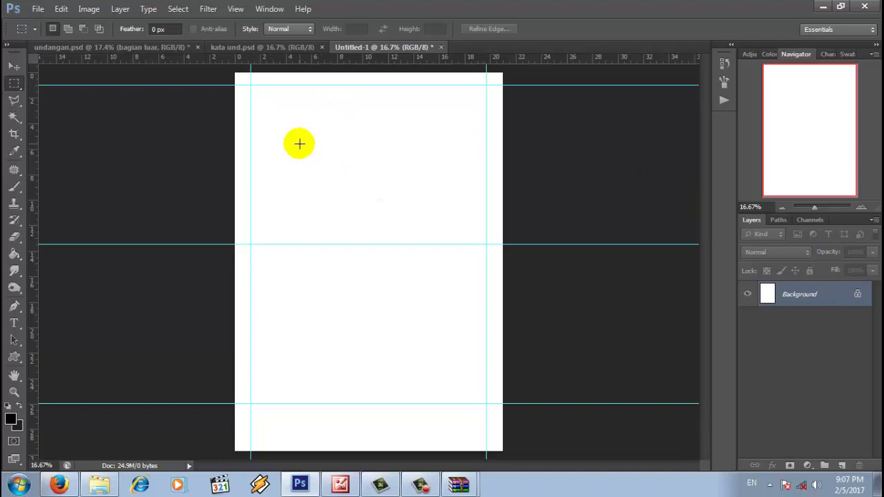
drag(251, 84, 486, 404)
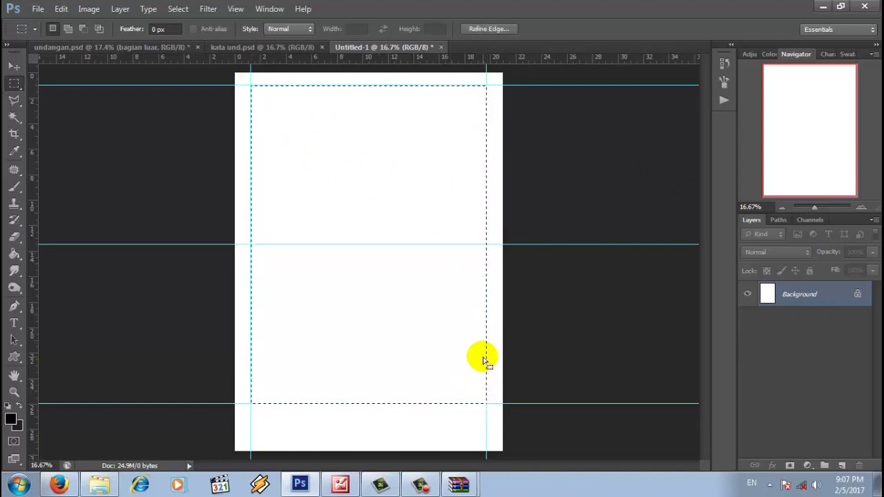
Stroke the selection with a 1 px black line located outside, and deselect it.
click(61, 9)
click(101, 194)
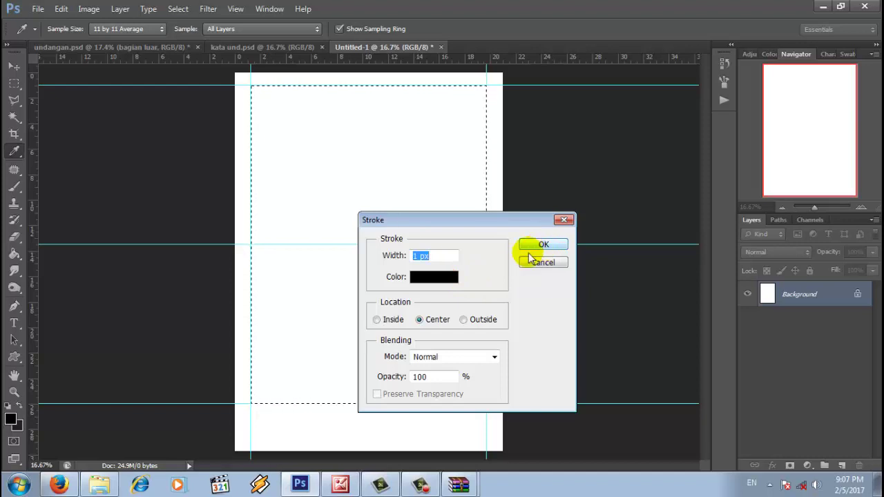
click(464, 319)
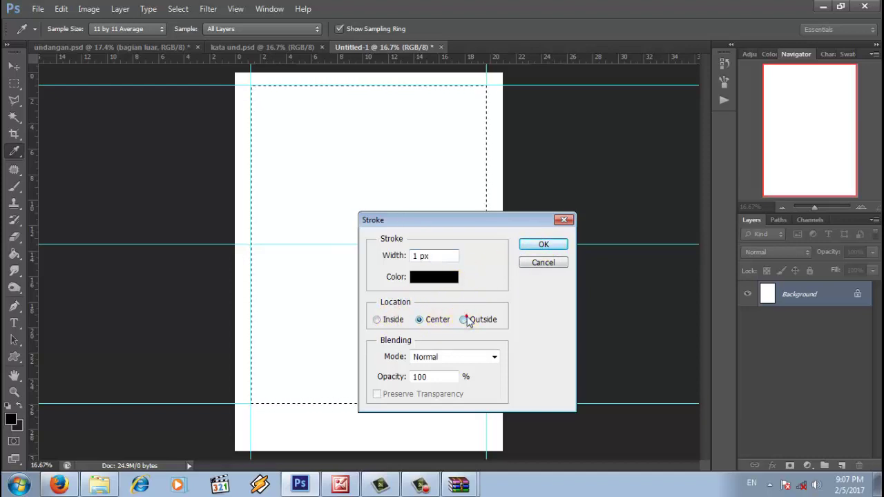
click(544, 244)
key(m)
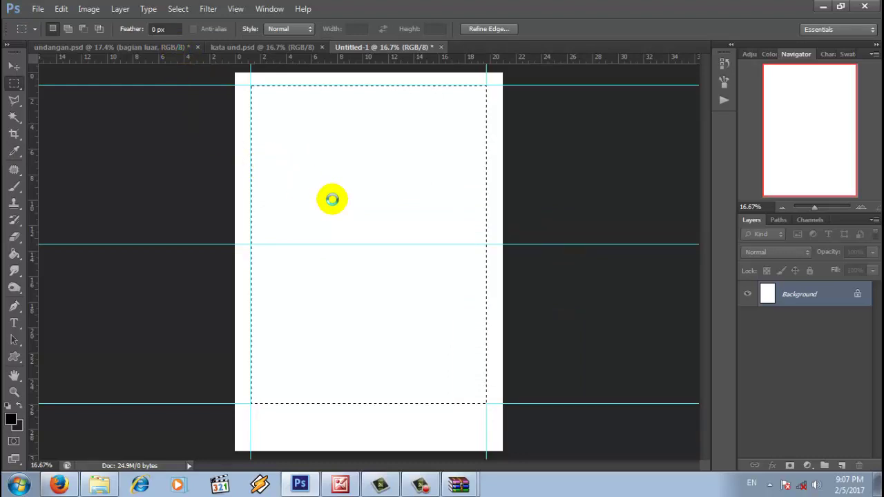
click(178, 9)
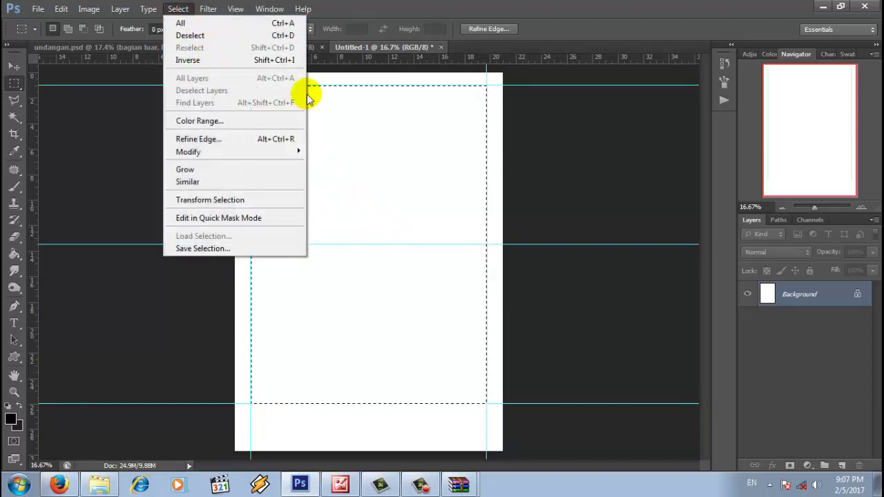
click(325, 113)
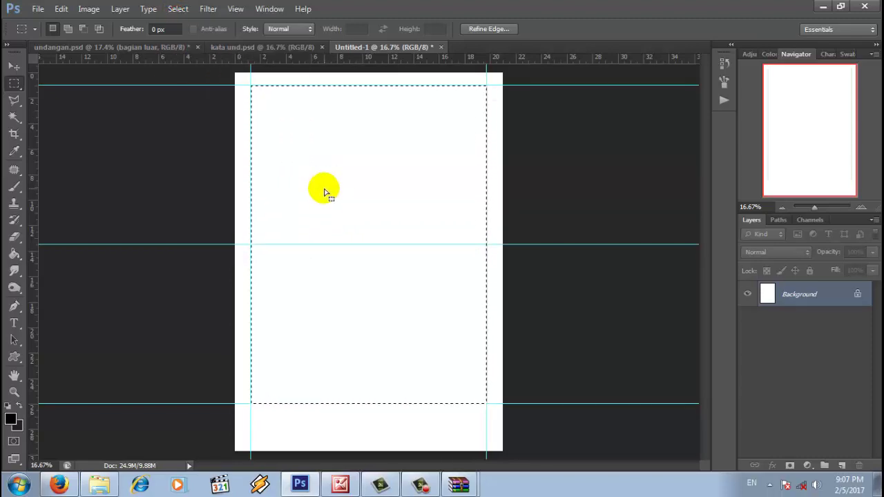
key(ctrl+d)
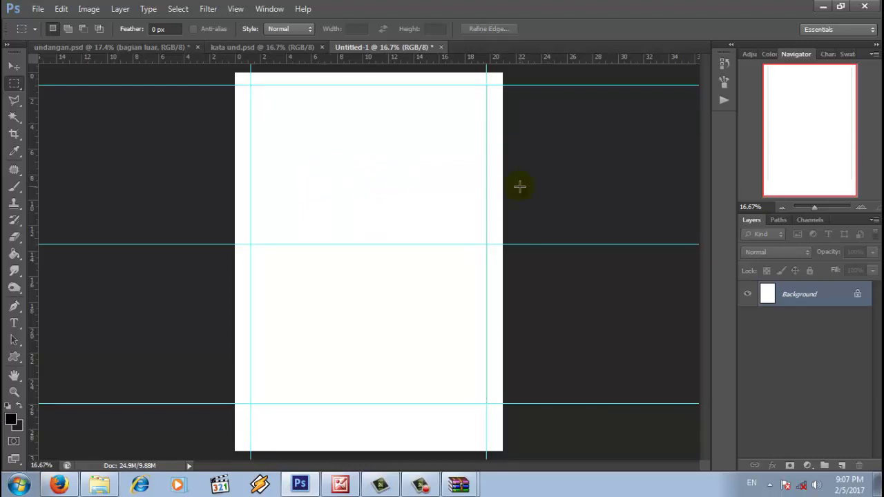
Clear all guides to inspect the stroked frame, and undo the clearing.
click(391, 419)
click(239, 8)
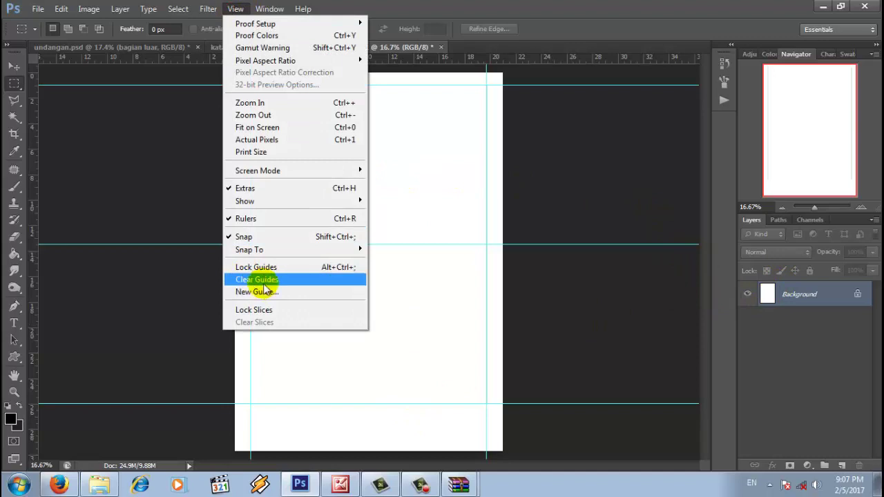
click(264, 281)
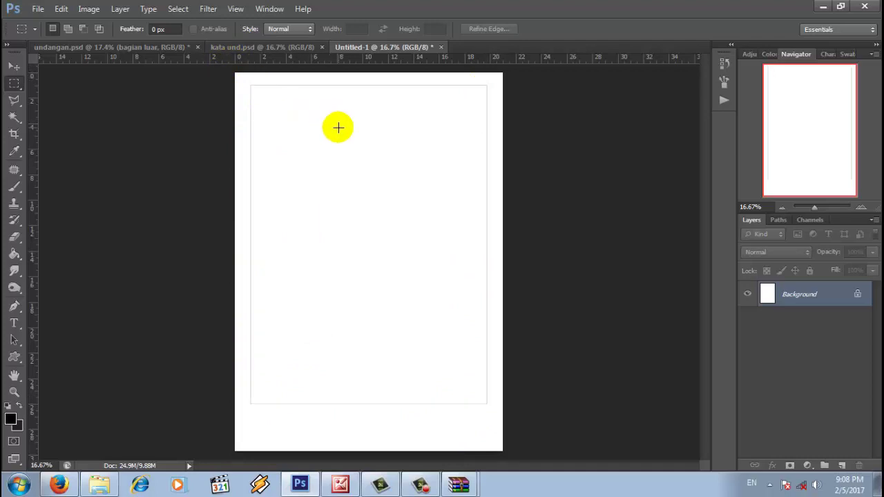
click(61, 8)
click(108, 34)
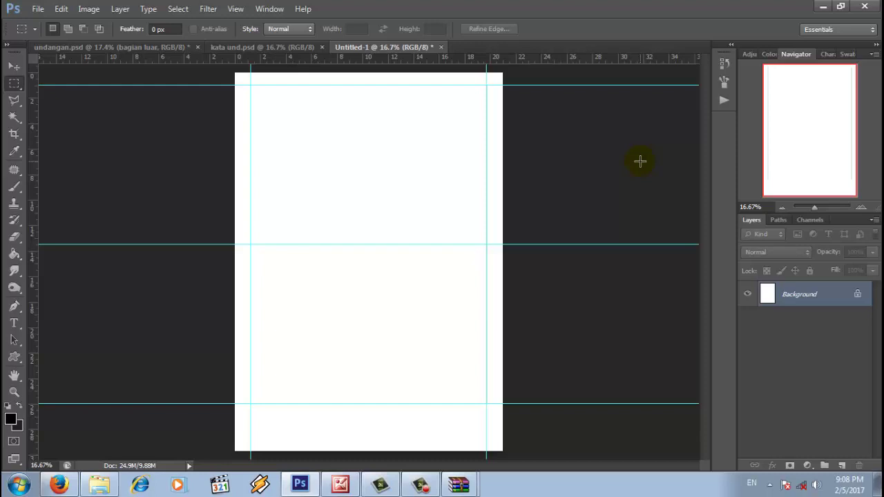
Open the vintage-flower-background-patterns image from the undangan bunga folder in Photoshop.
click(817, 207)
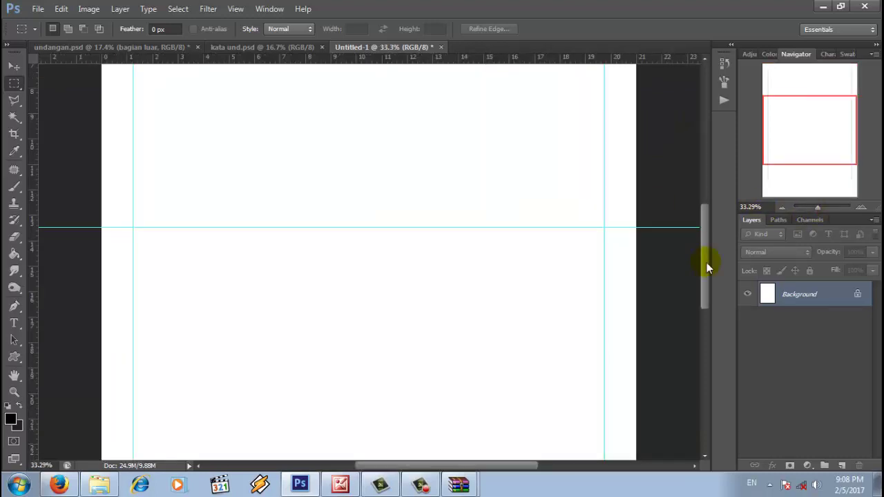
drag(706, 262, 706, 297)
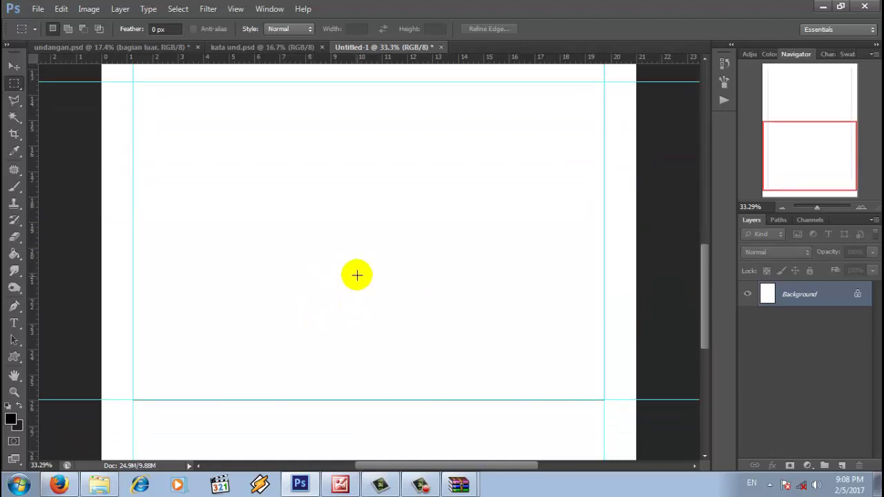
scroll(345, 259, up, 1)
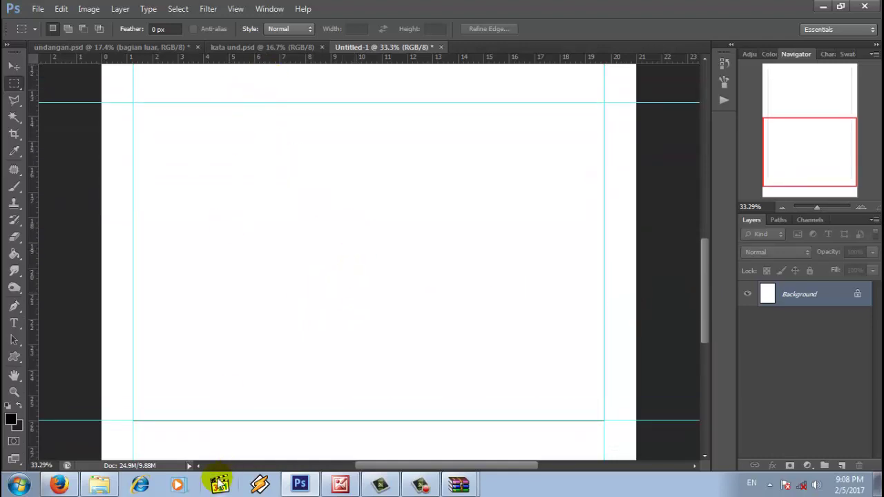
click(102, 486)
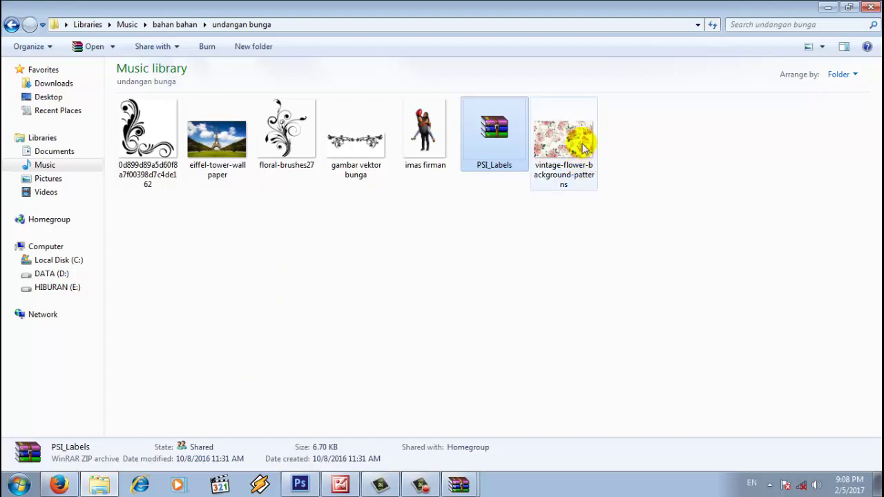
right_click(556, 138)
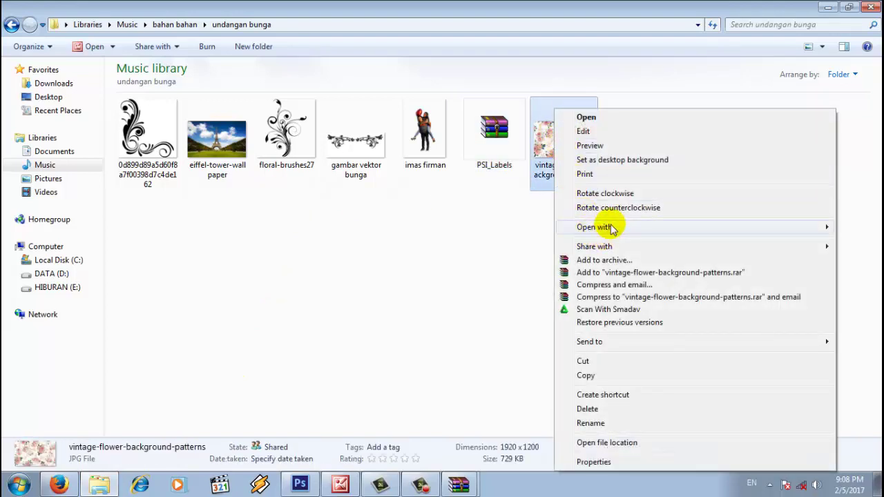
mouse_move(607, 225)
click(509, 229)
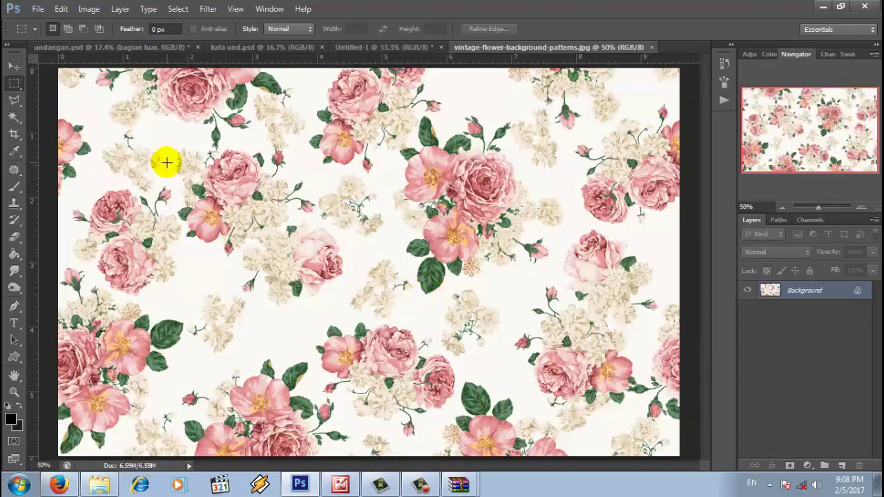
Copy the flower pattern into the Untitled-1 page and scale it to about 113.5% so it spans the two vertical guides.
click(14, 67)
drag(303, 210, 339, 320)
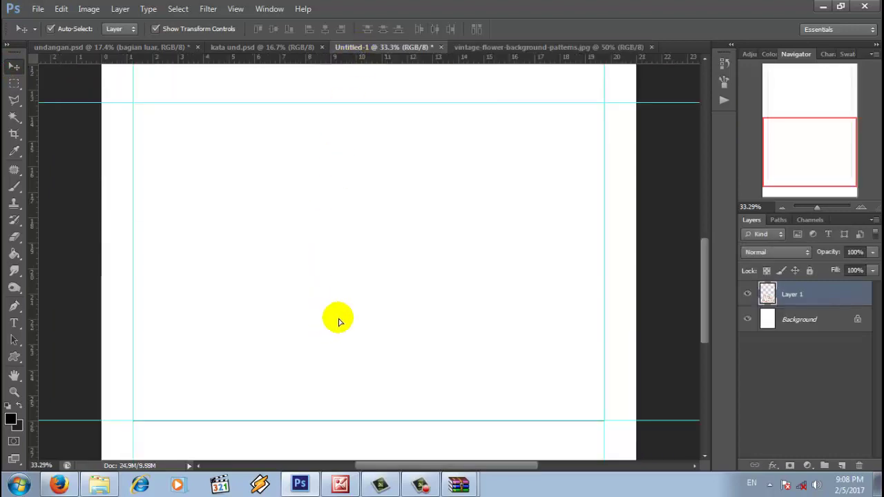
drag(410, 306, 374, 294)
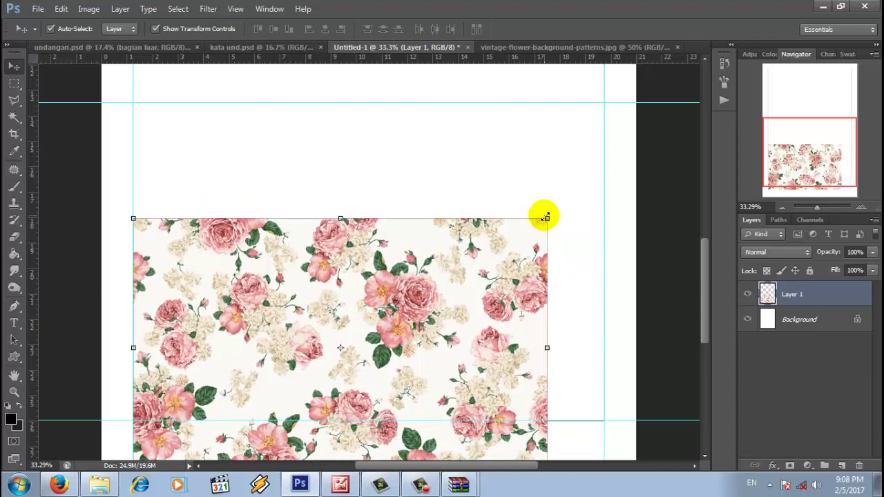
drag(545, 217, 617, 209)
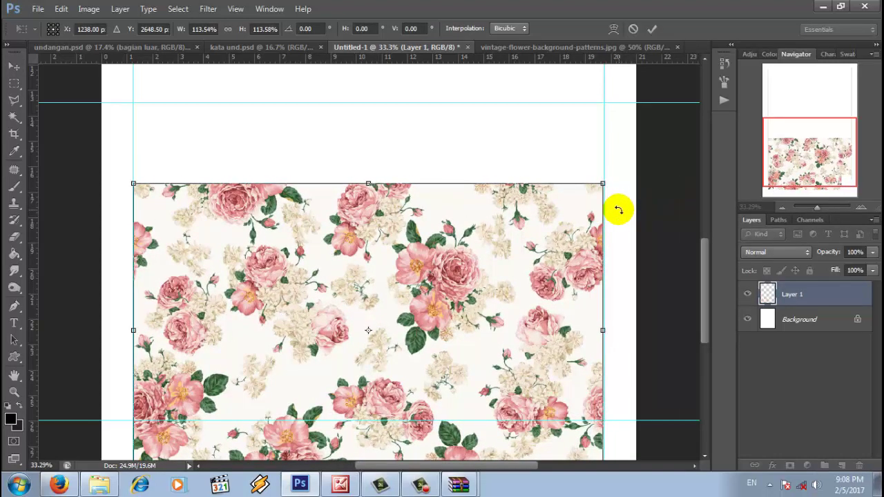
click(651, 30)
Delete the part of the flower pattern below the 26 cm guide using a rectangular selection, and deselect.
scroll(631, 158, down, 3)
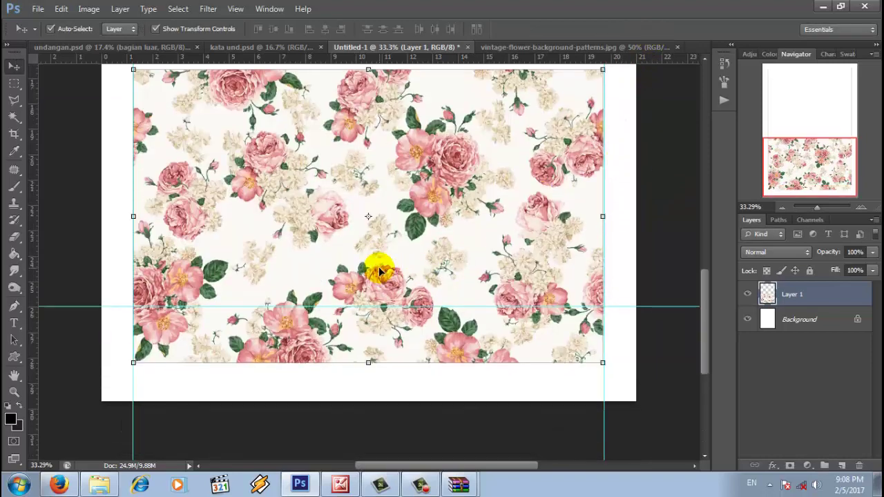
click(21, 83)
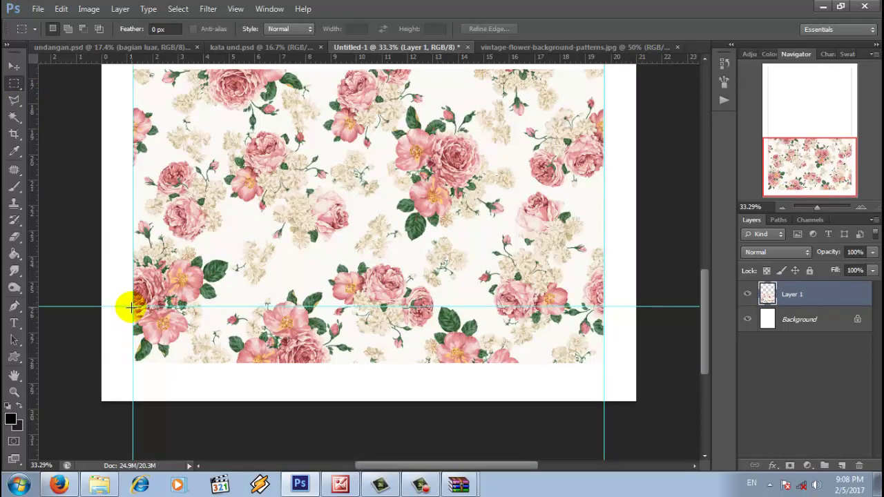
drag(131, 306, 635, 400)
key(Delete)
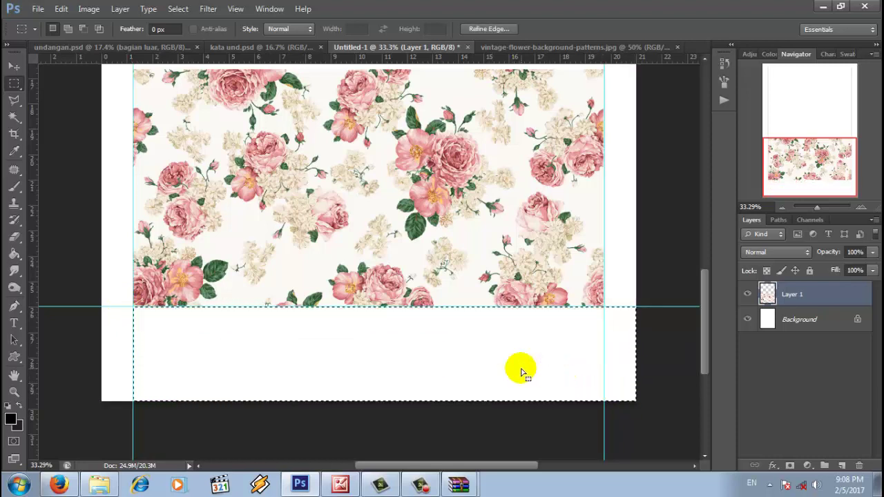
right_click(545, 345)
click(582, 110)
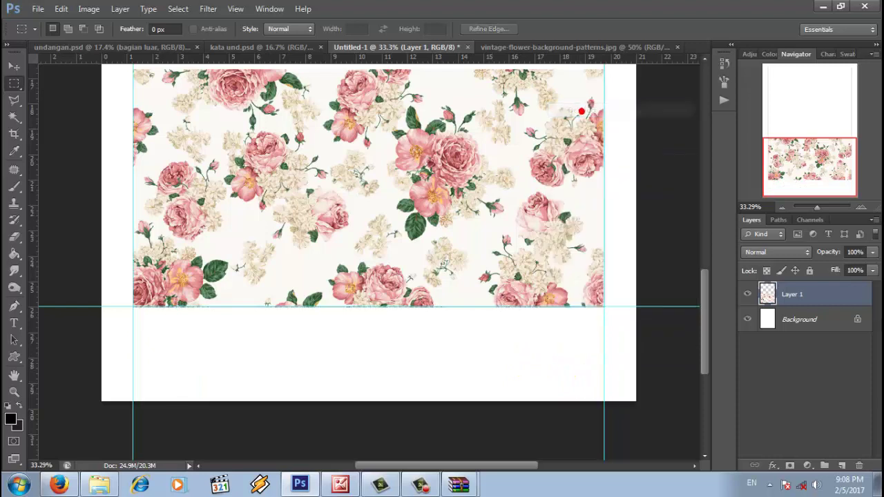
Create a layer group named "cover depan" and place the flower pattern layer inside it.
click(824, 466)
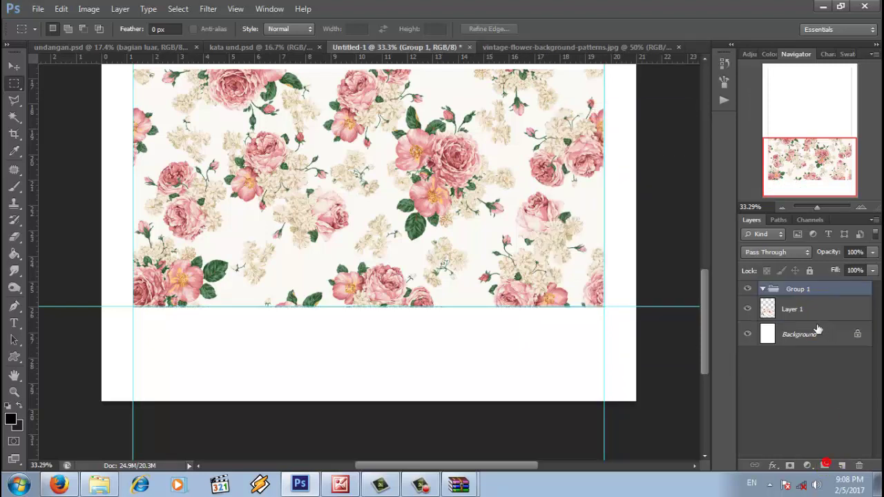
double_click(801, 288)
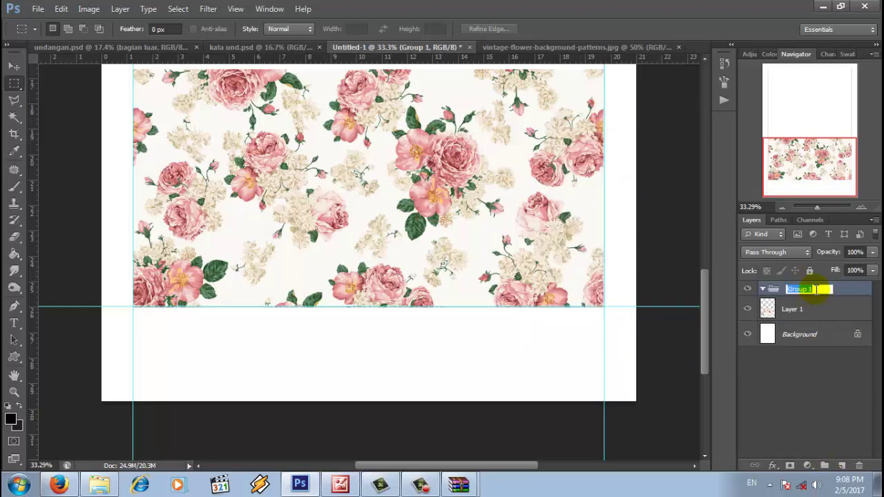
text(cover depan)
key(Return)
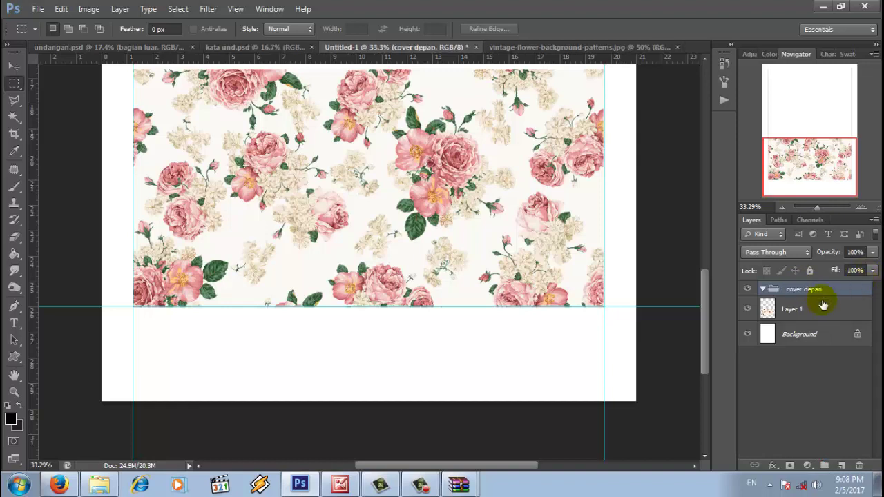
click(823, 304)
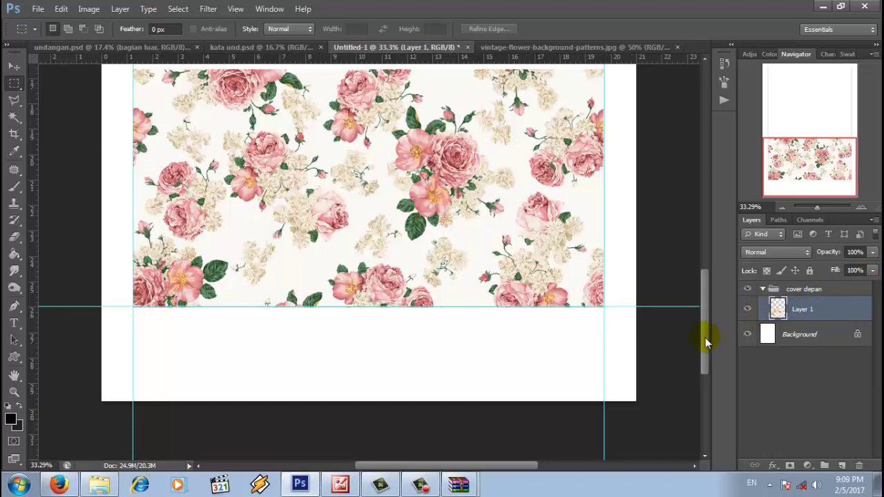
Trim a narrow strip off the flower pattern's upper edge with a full-width rectangular selection, and deselect.
drag(705, 337, 705, 296)
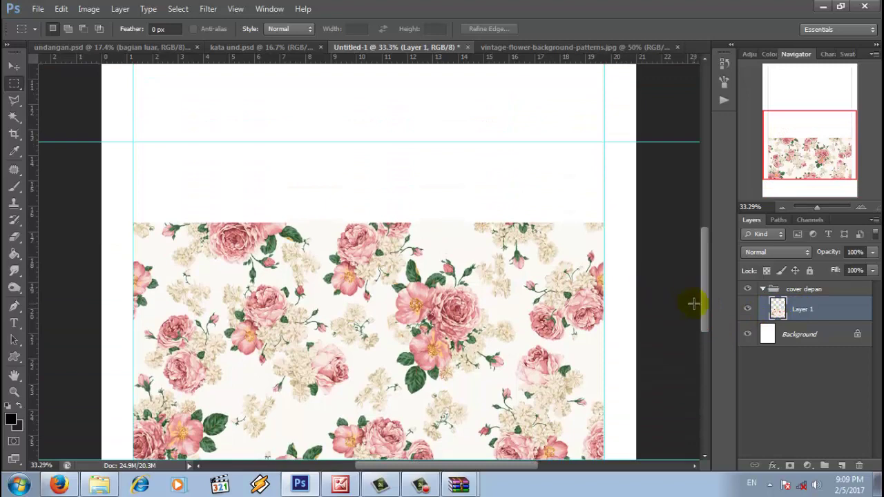
drag(102, 186, 632, 248)
key(Delete)
right_click(540, 212)
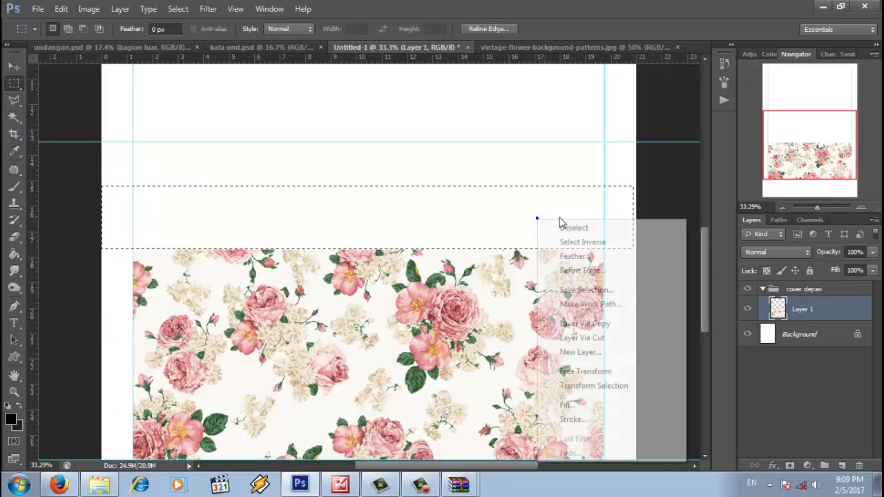
click(567, 227)
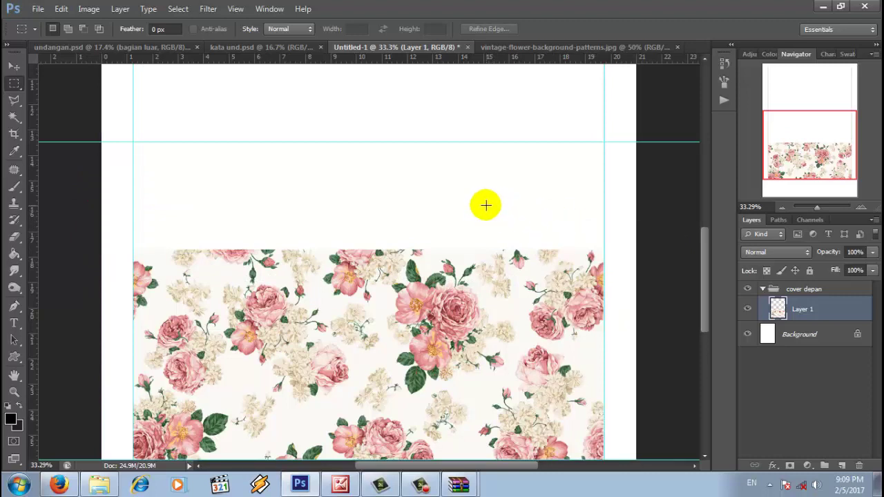
scroll(484, 203, down, 1)
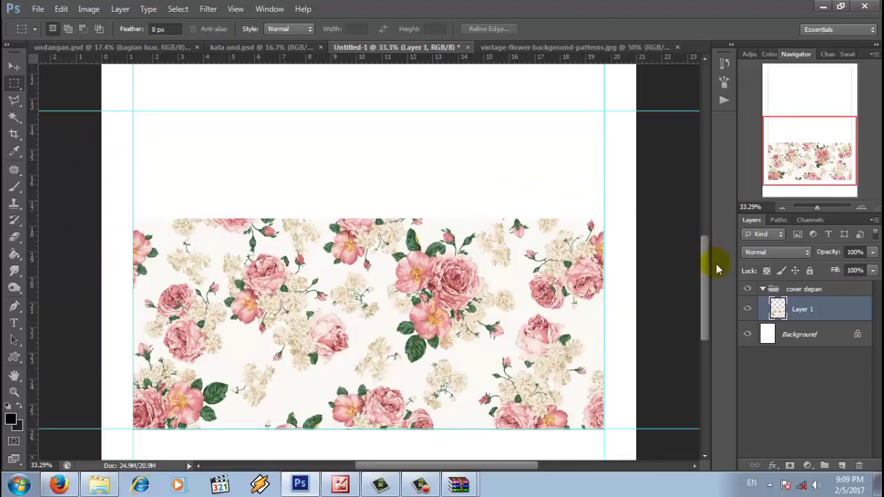
Activate the Custom Shape tool and set the shape fill color to light blue.
click(14, 357)
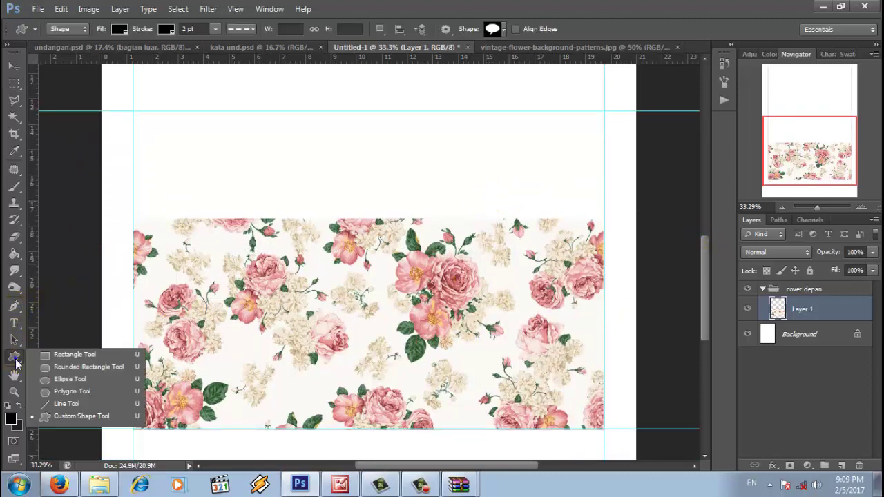
click(95, 417)
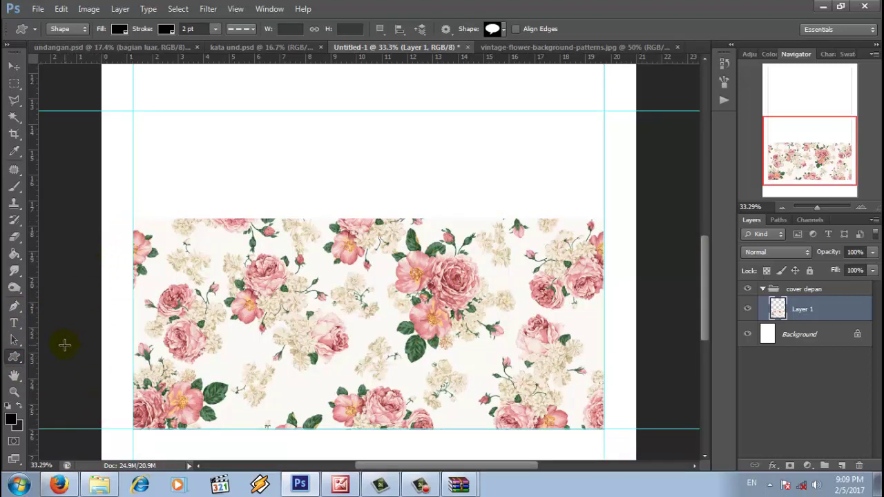
click(118, 29)
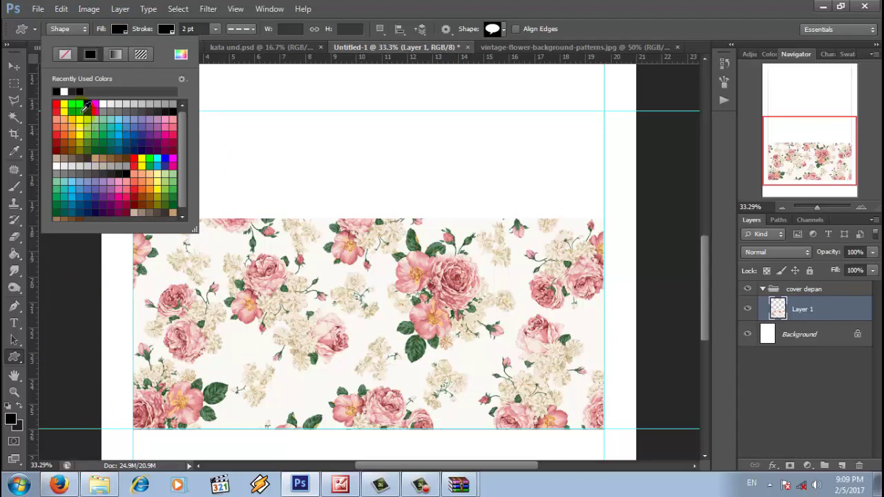
click(322, 194)
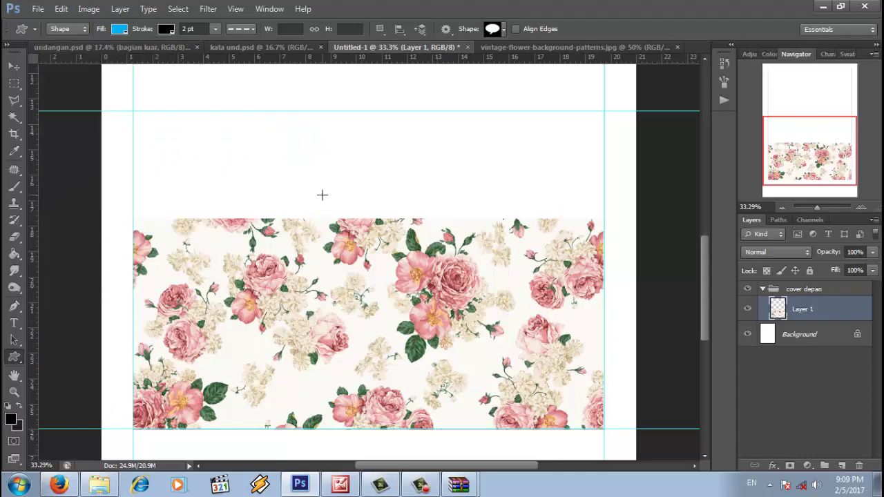
click(323, 195)
click(395, 210)
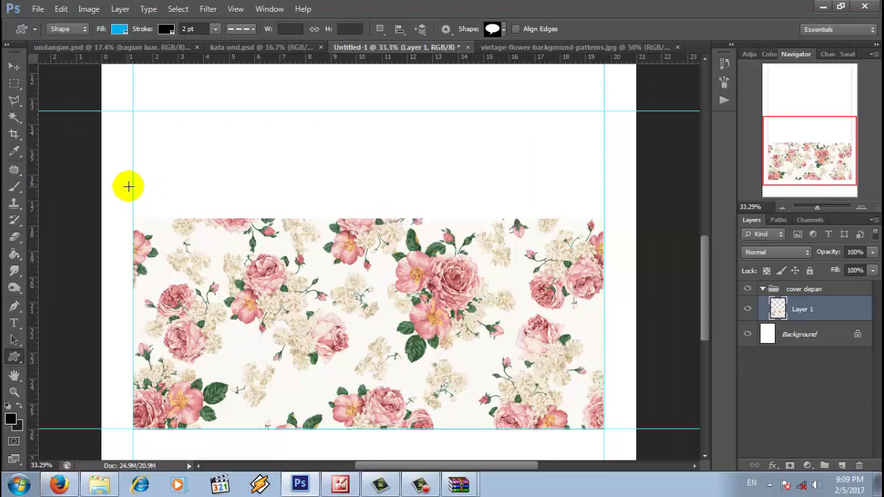
drag(131, 185, 325, 213)
right_click(351, 156)
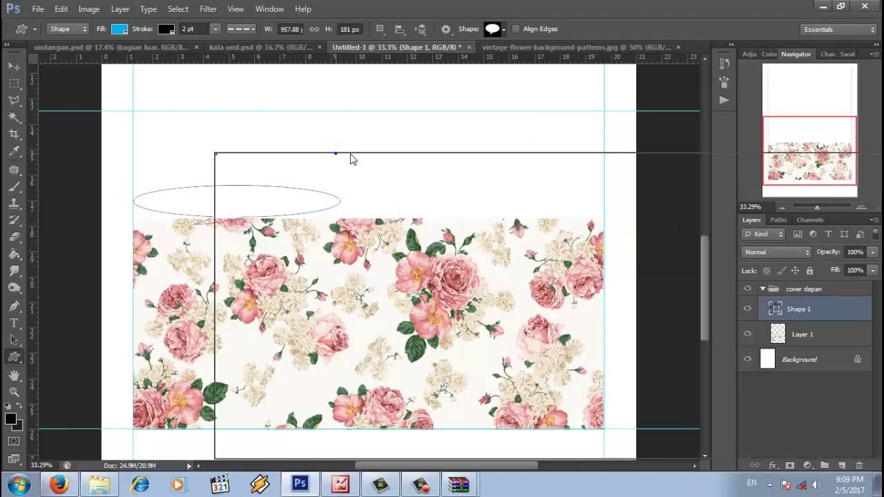
click(61, 9)
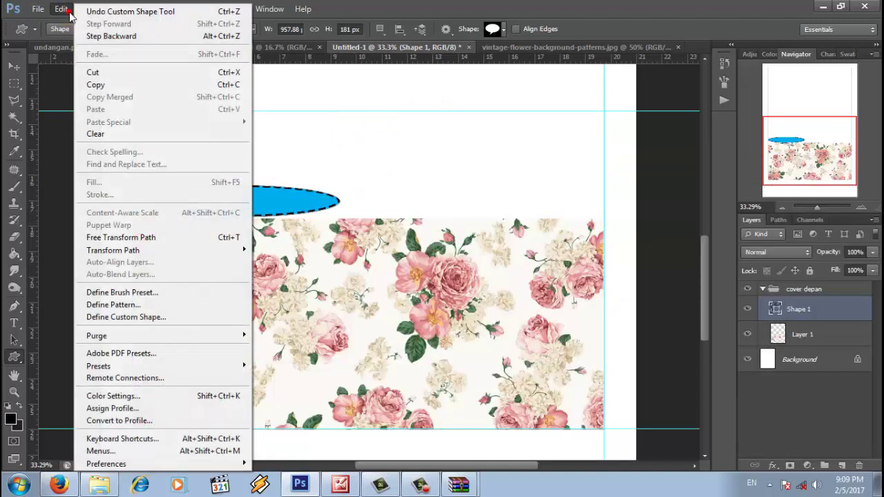
click(61, 14)
click(61, 14)
click(100, 34)
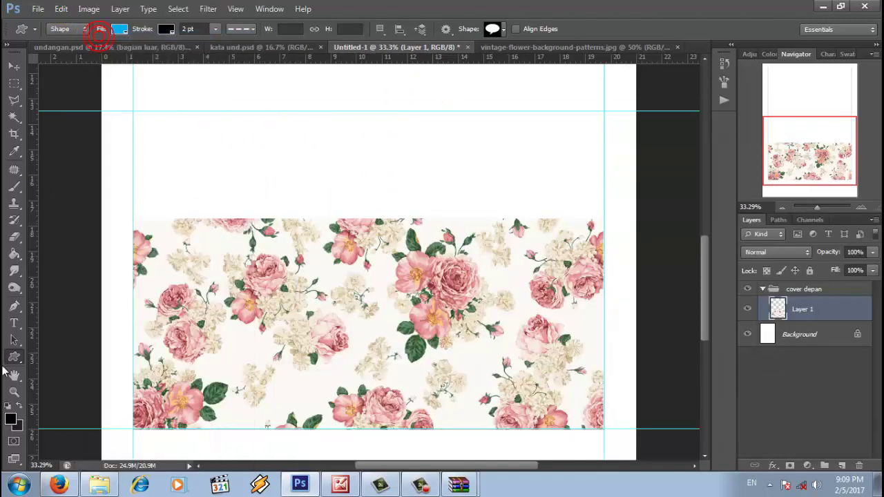
Draw a light blue rectangle without stroke, about 2186 x 346 px, over the pattern's upper edge between the vertical guides.
right_click(20, 358)
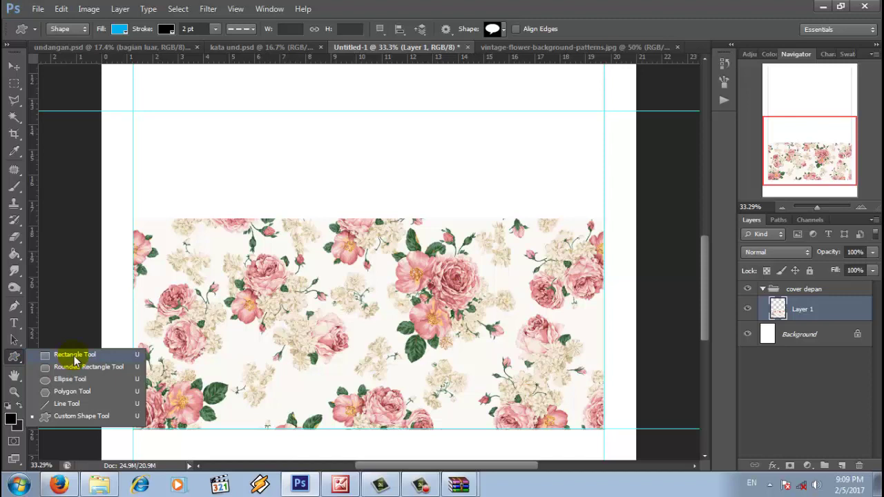
click(75, 356)
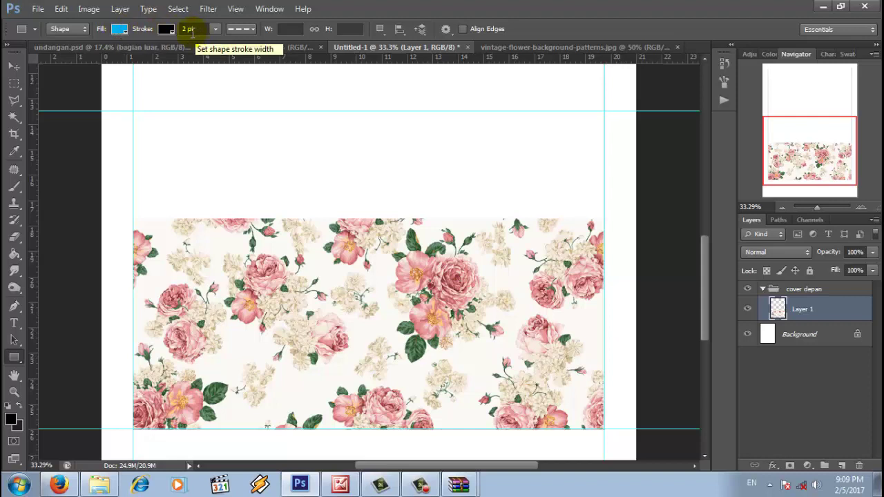
click(167, 29)
click(113, 55)
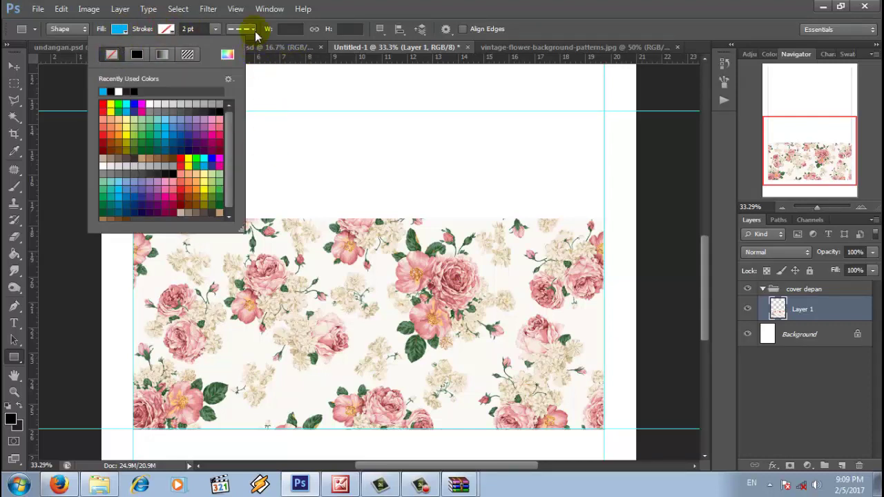
click(143, 265)
click(391, 199)
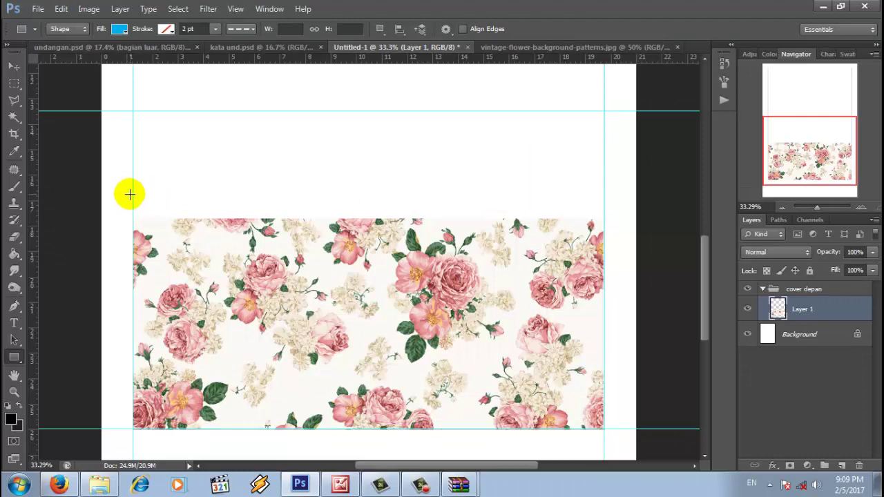
drag(131, 192, 601, 266)
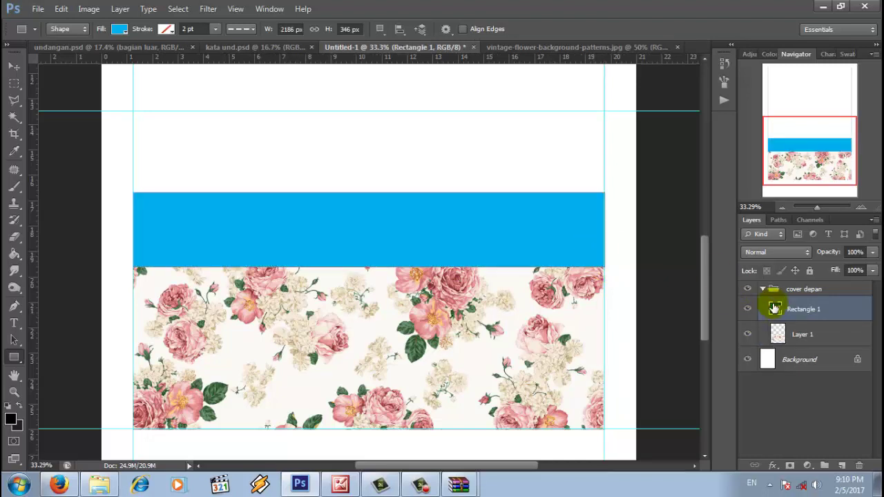
Change the fill color of the band above the flower pattern to turquoise, 00efdc.
double_click(775, 308)
click(648, 348)
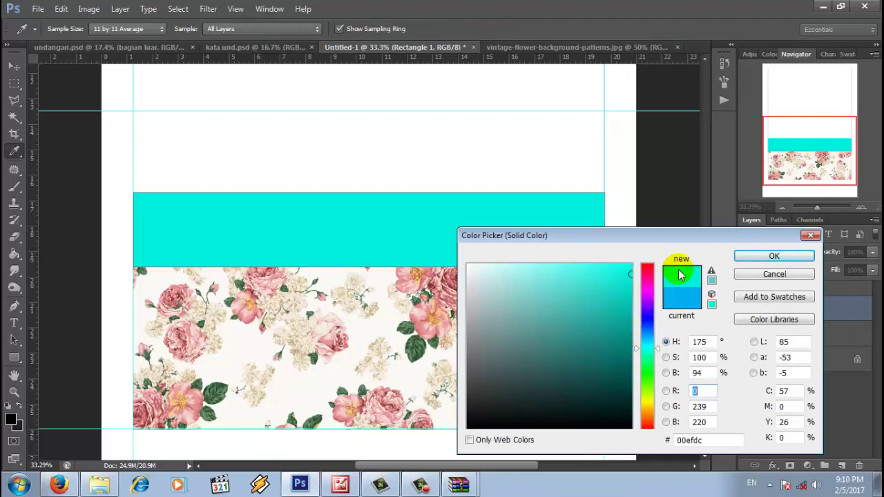
click(752, 257)
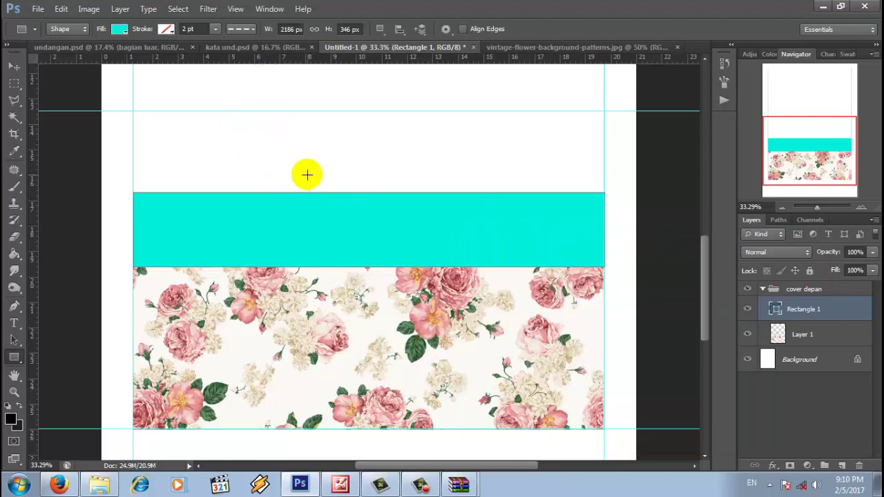
Draw a rectangle about 2186 x 289 px inside the turquoise band, with no fill and a white stroke.
click(361, 219)
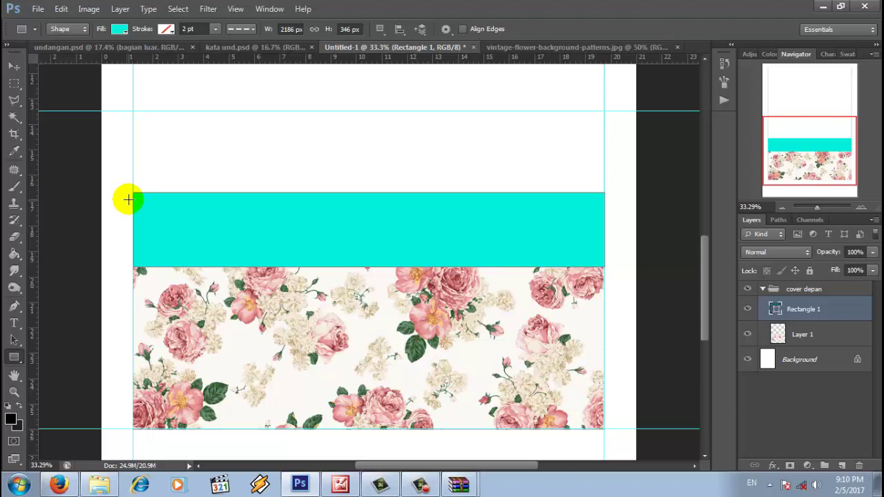
drag(128, 200, 605, 260)
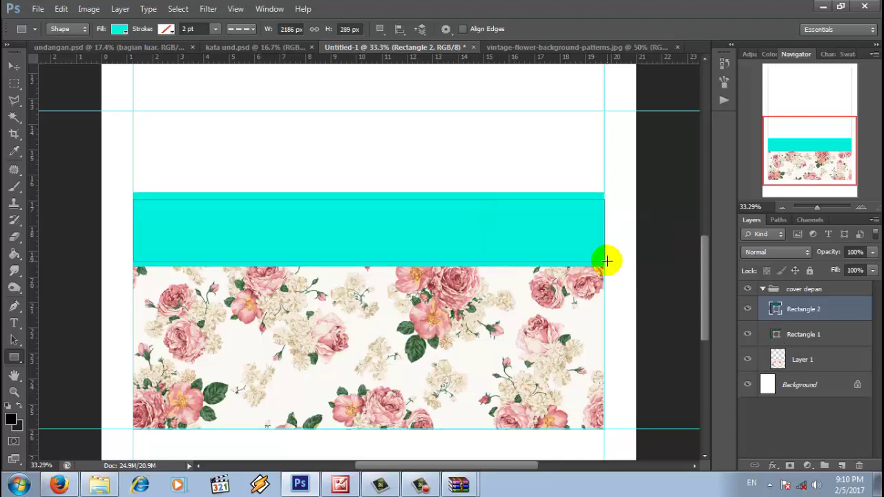
click(116, 31)
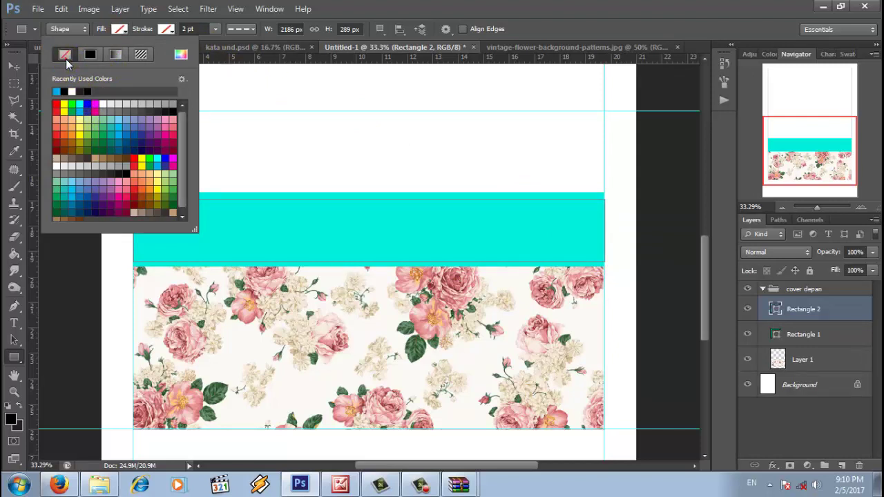
click(174, 27)
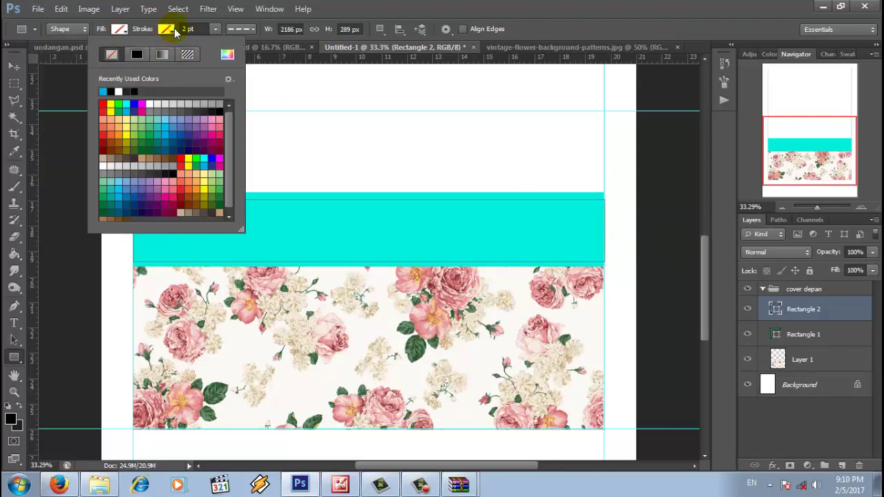
click(104, 166)
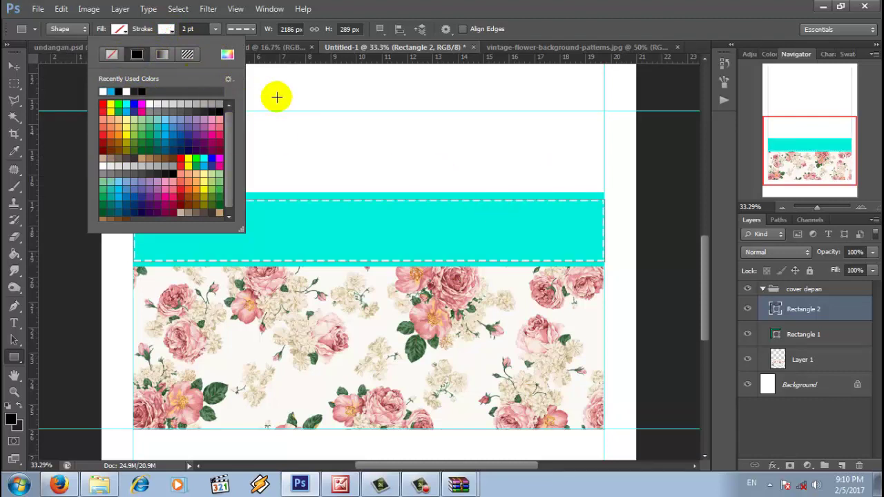
Make the inner rectangle's stroke dotted and set the stroke width to 3 pt.
click(250, 29)
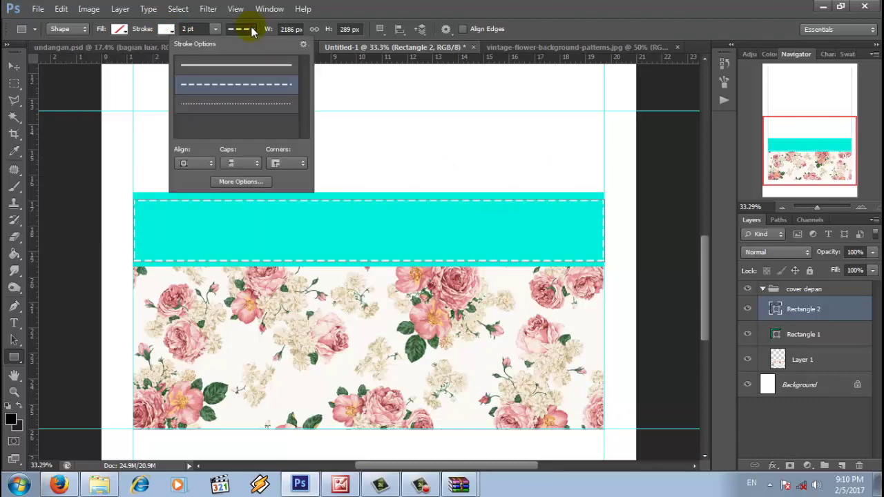
click(263, 107)
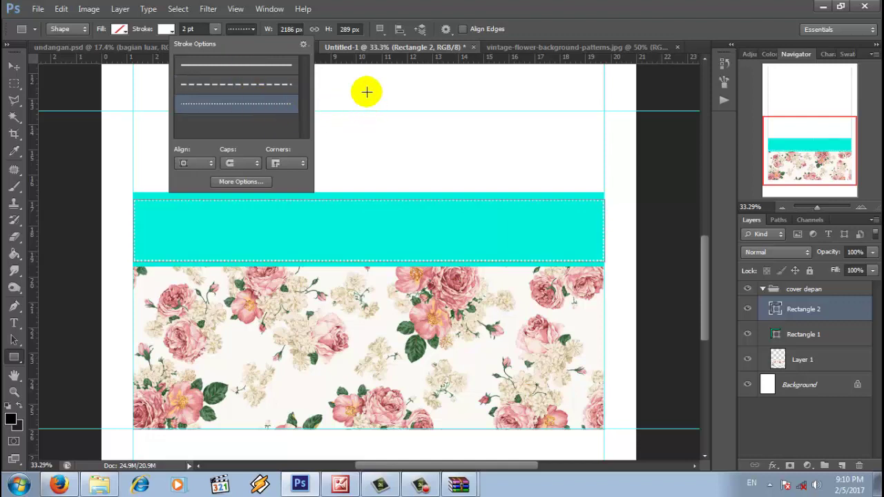
click(187, 29)
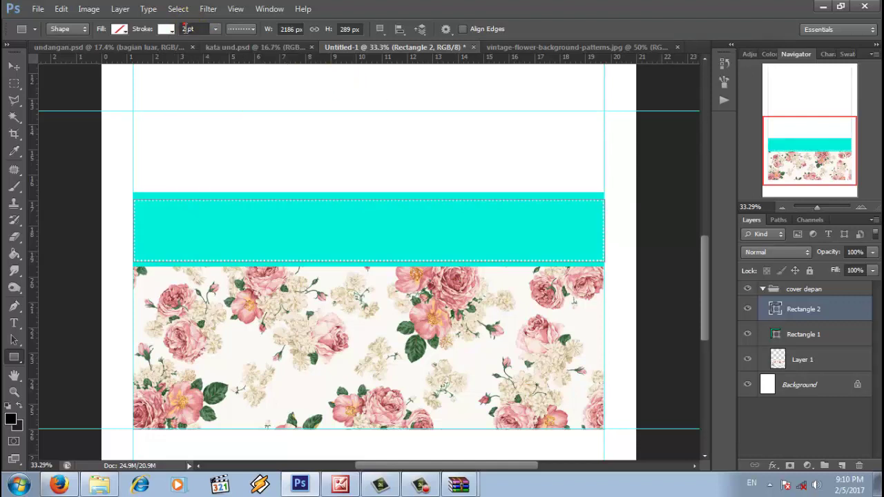
text(3)
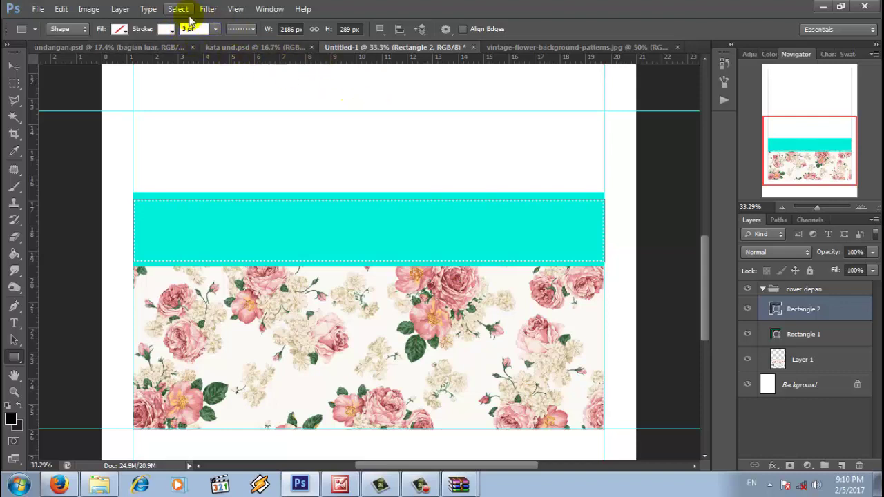
Widen the dotted rectangle past both vertical guides to 104.25% and reduce its height to 80.28%, then deselect it.
click(13, 67)
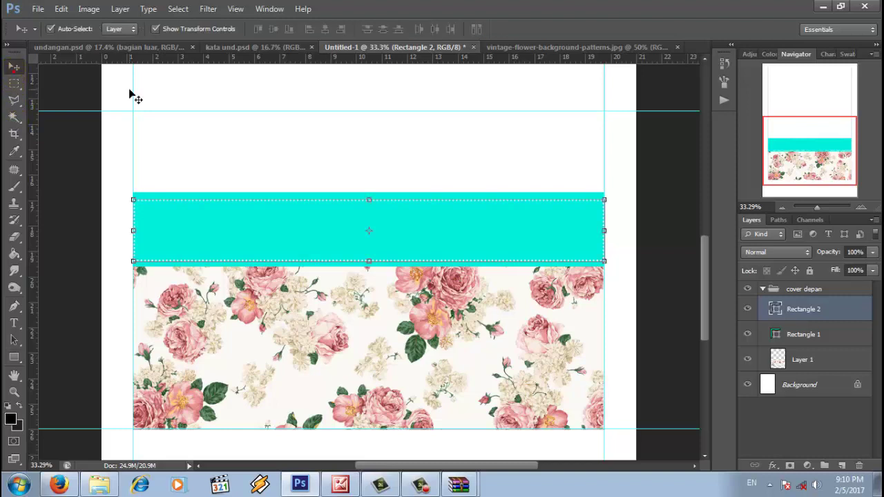
drag(605, 231, 616, 231)
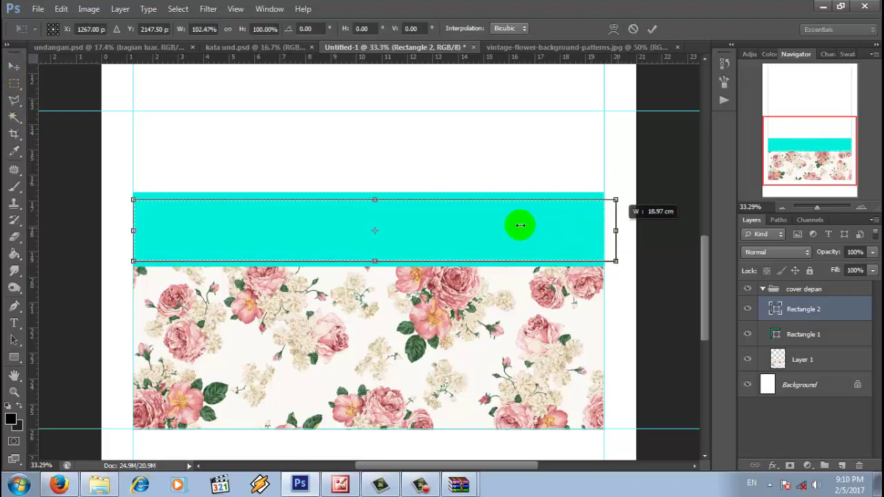
drag(126, 231, 183, 232)
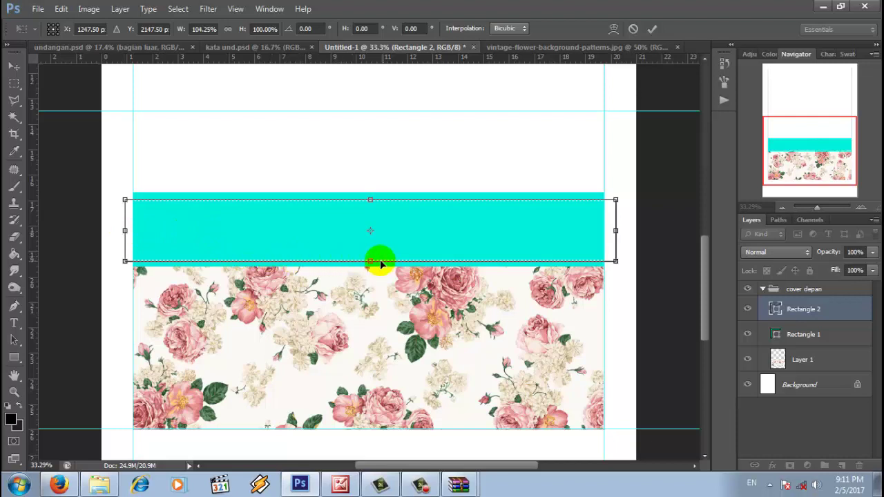
drag(372, 261, 371, 255)
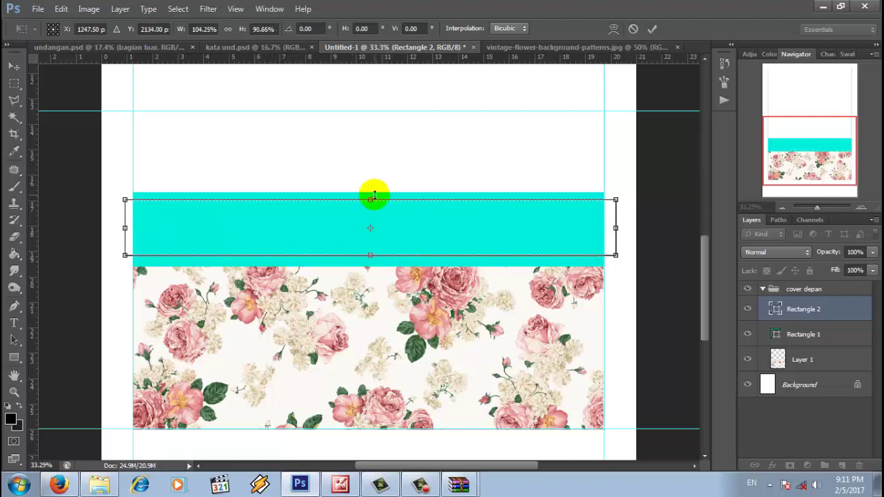
drag(372, 199, 372, 205)
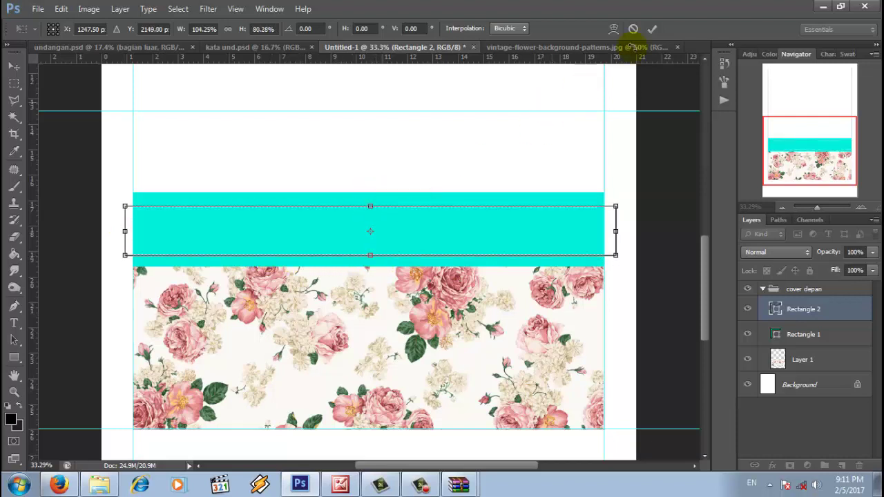
click(653, 29)
click(536, 168)
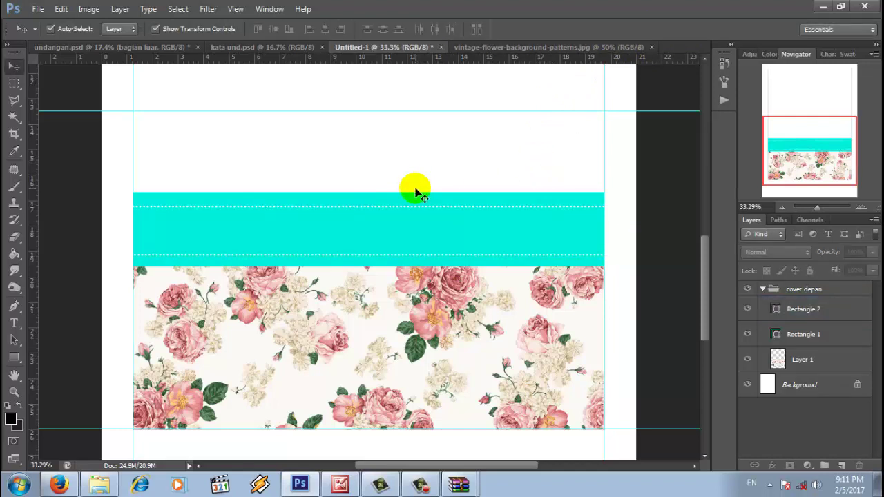
Shrink the dotted rectangle's height further to about 205 px, moving both dotted lines inward from the band's edges.
click(174, 210)
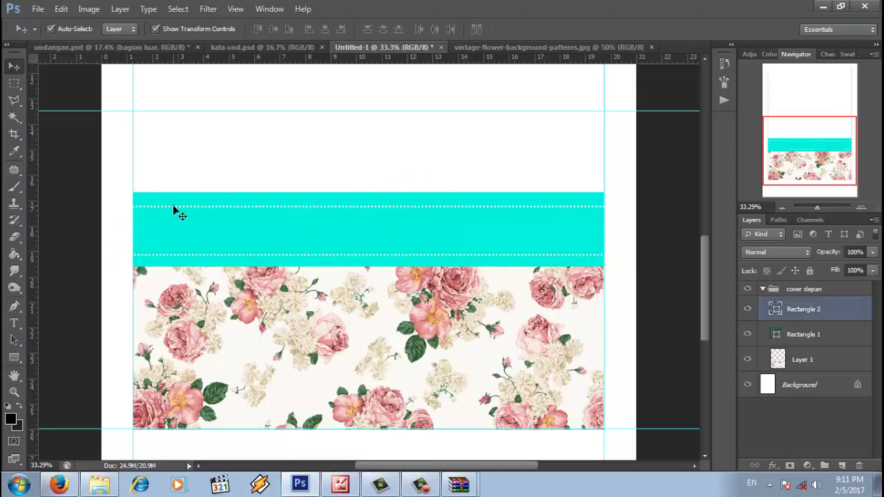
click(370, 209)
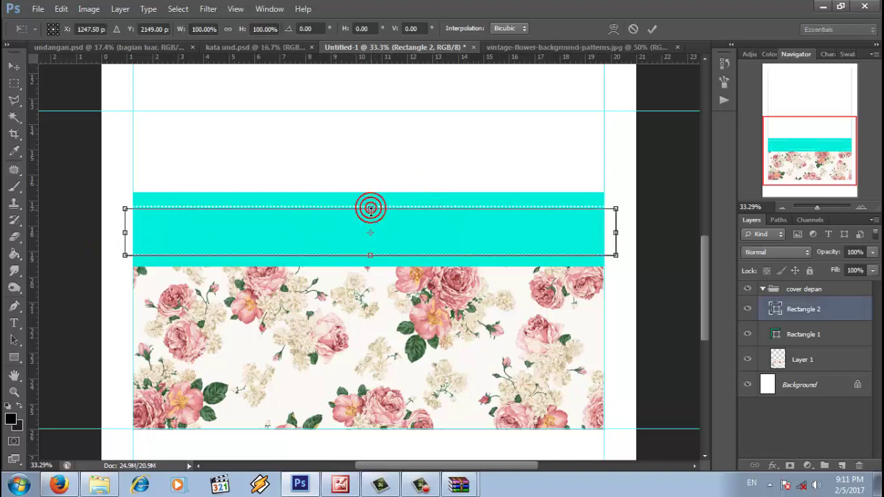
drag(370, 209, 370, 210)
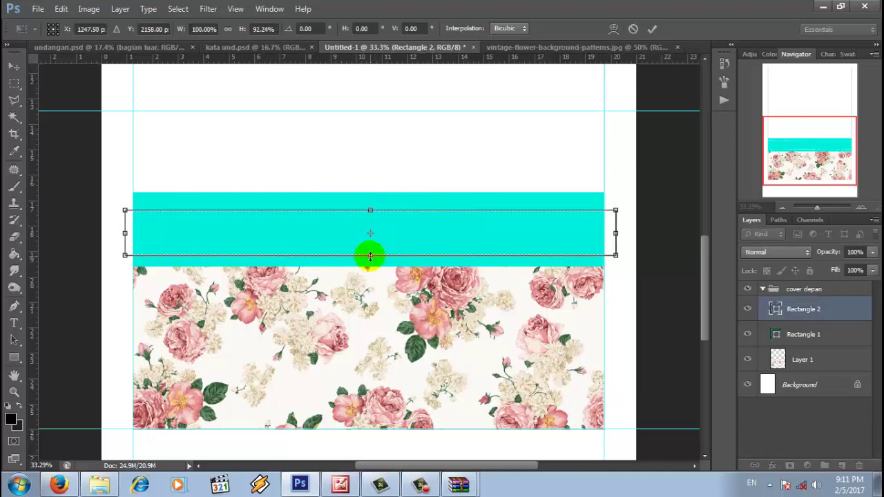
drag(371, 256, 377, 254)
click(653, 29)
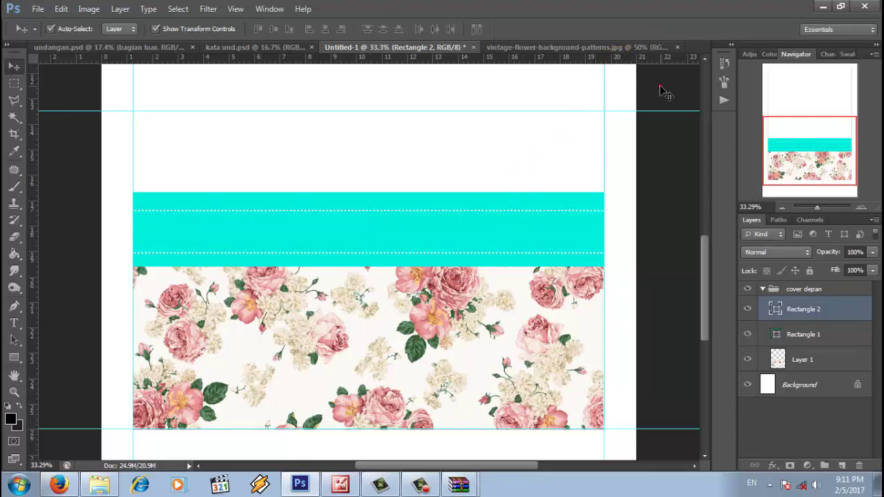
Draw an unfilled rectangle about 2351 x 289 px around the dotted lines, with a solid white 3 pt stroke.
click(827, 314)
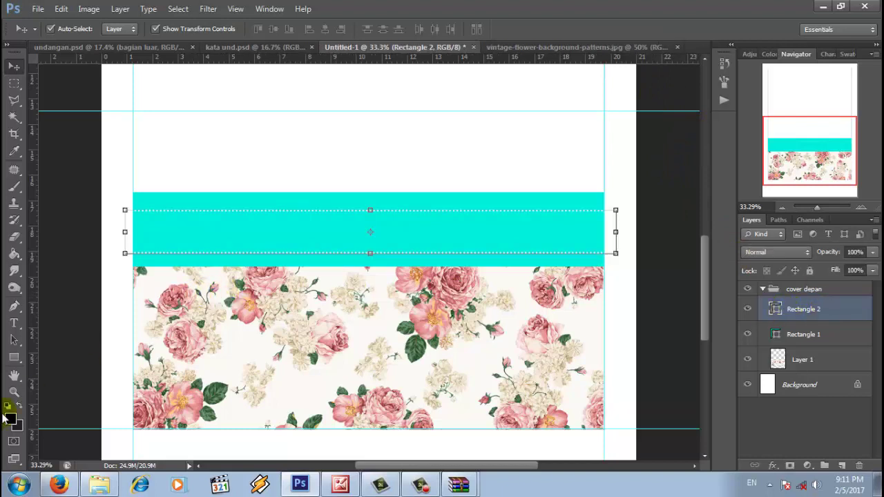
click(15, 359)
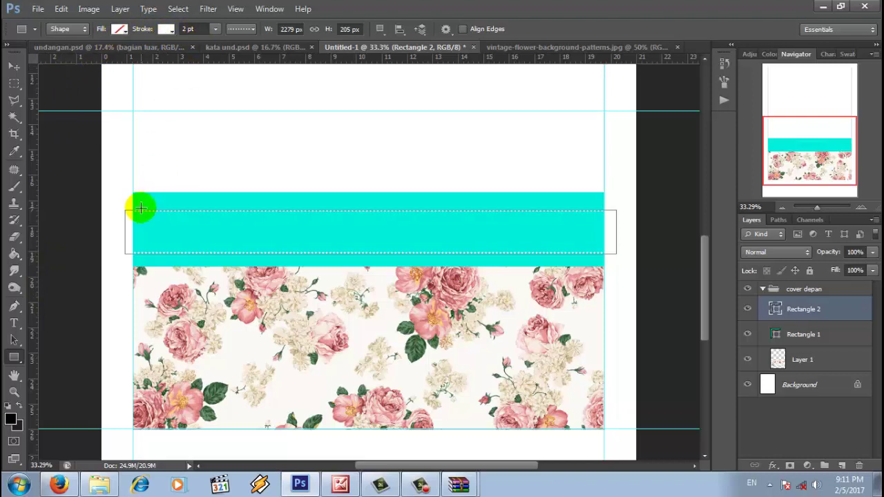
drag(123, 201, 628, 261)
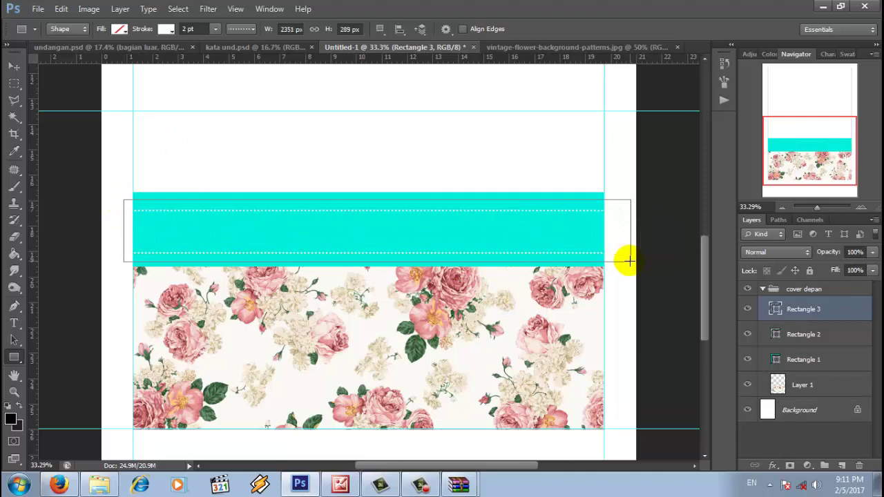
click(253, 29)
click(256, 62)
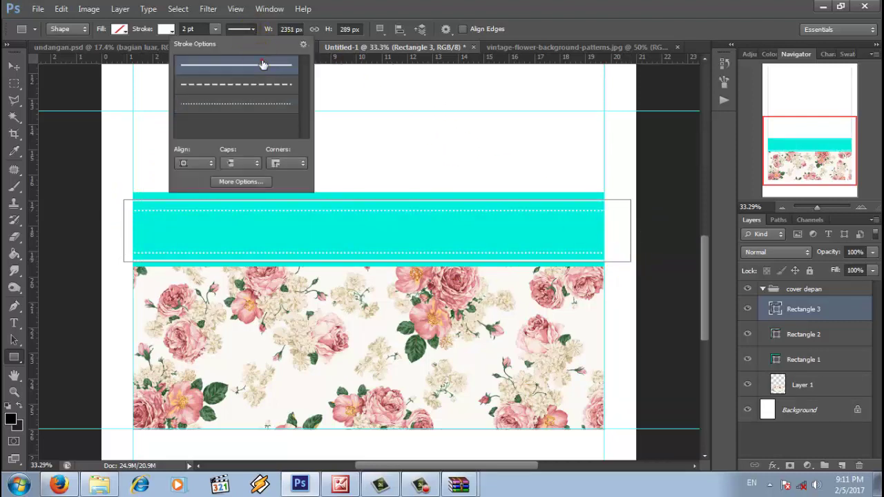
click(188, 29)
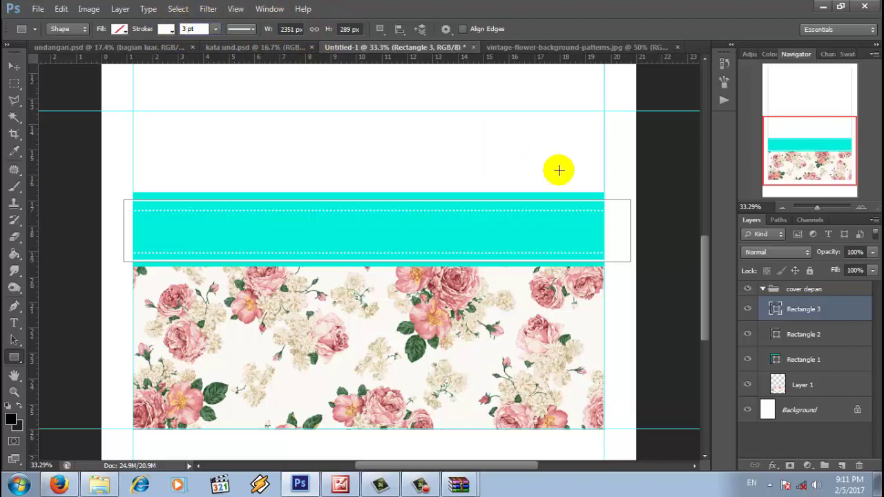
Increase the dotted rectangle's height slightly so its upper line sits closer to the solid line, then deselect it.
click(804, 338)
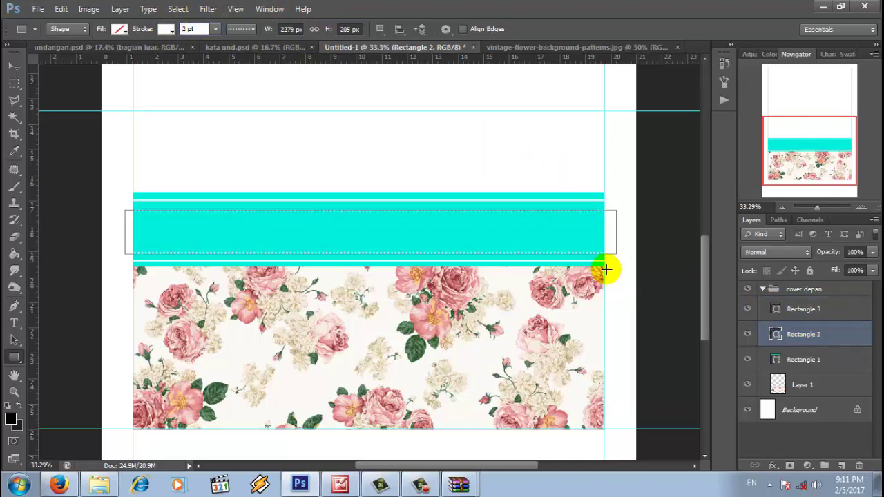
click(819, 387)
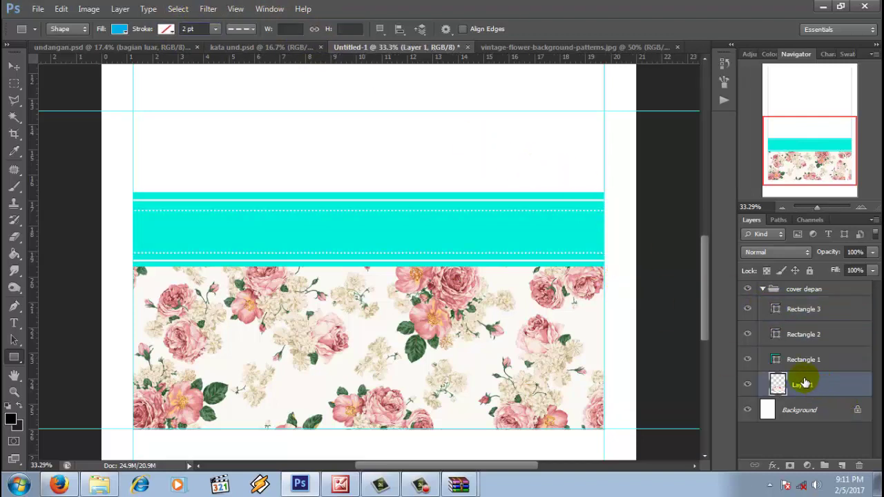
click(13, 67)
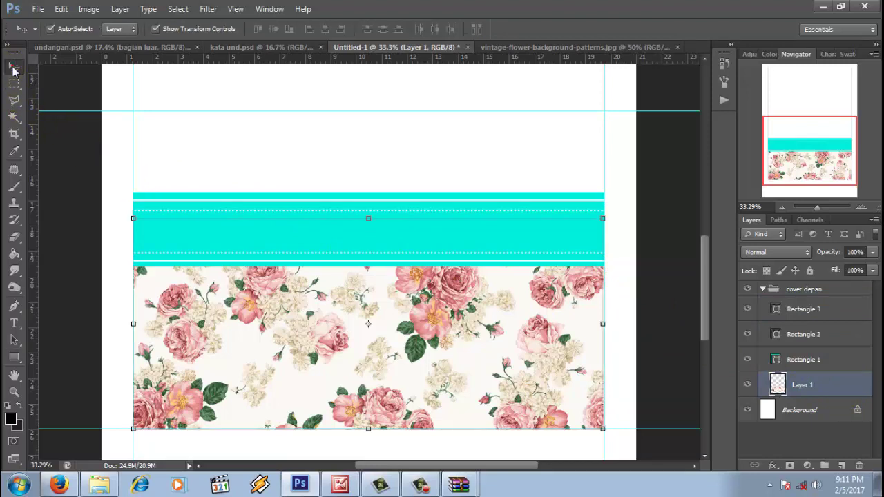
click(817, 332)
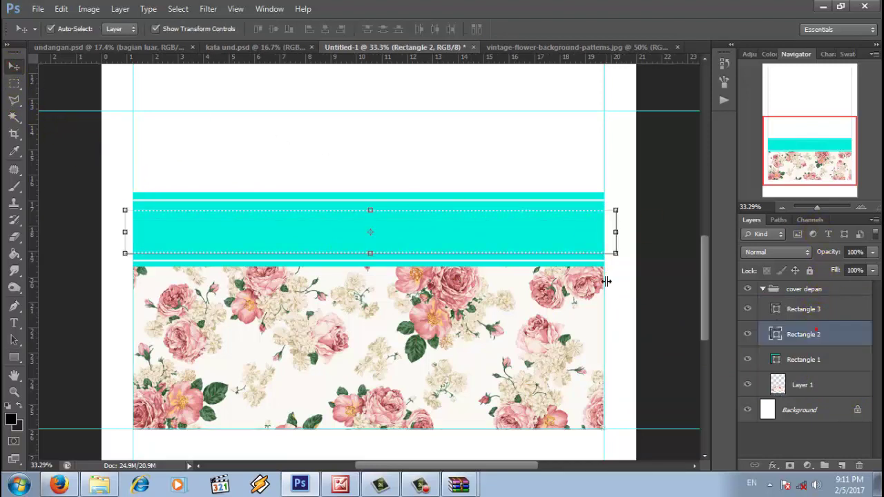
drag(367, 211, 369, 208)
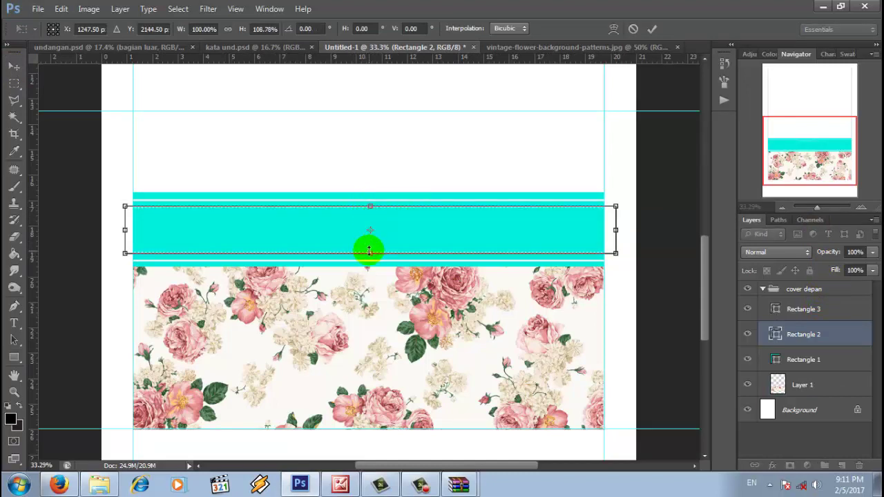
drag(369, 252, 367, 252)
click(652, 29)
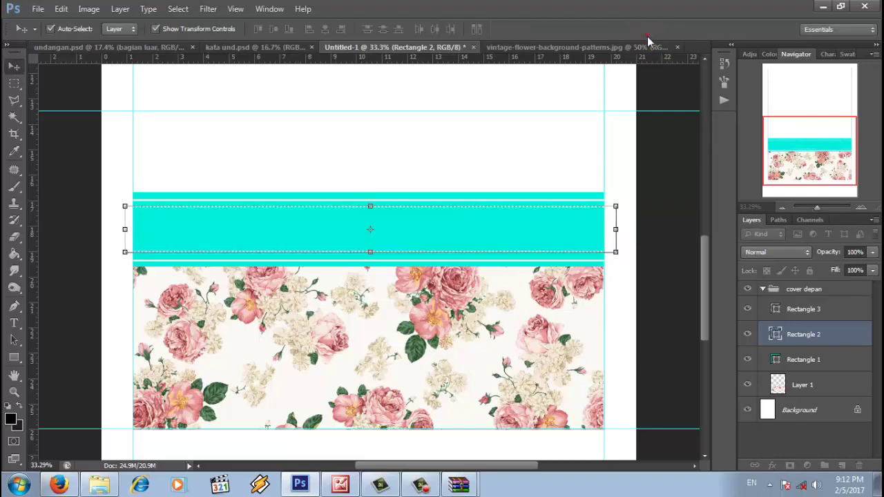
click(667, 118)
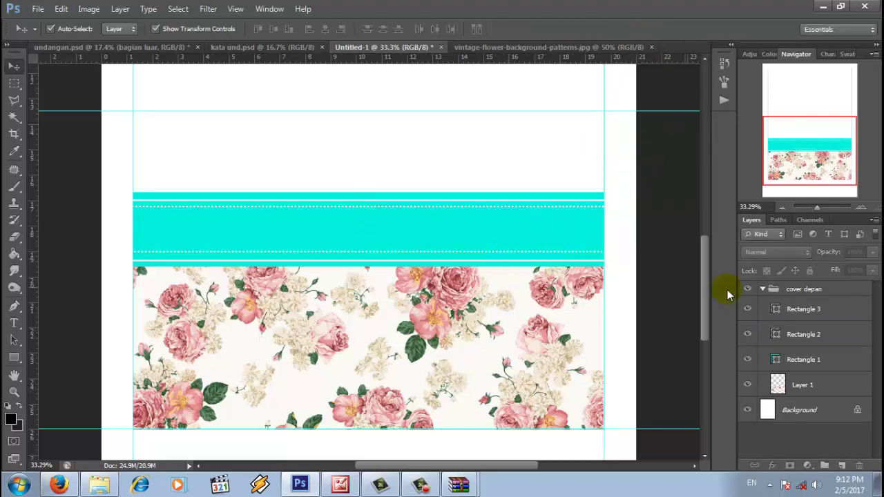
Try to set the solid white rectangle's stroke width to 4 pt.
click(811, 314)
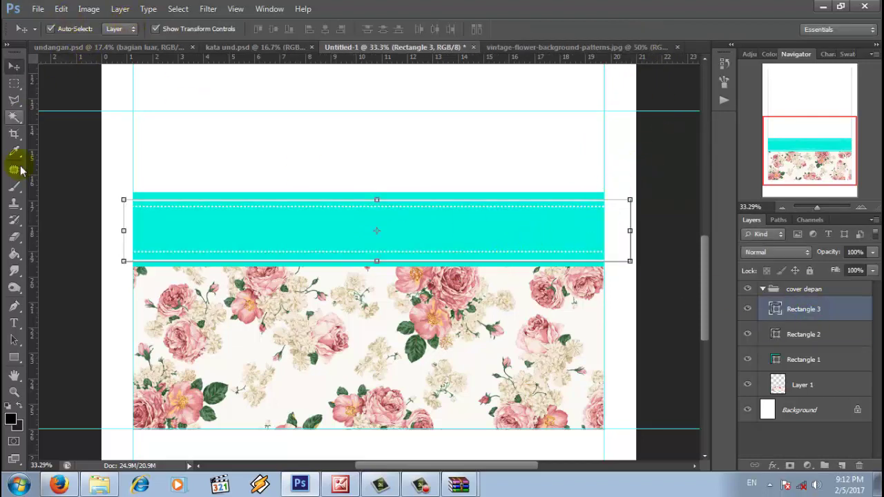
click(14, 357)
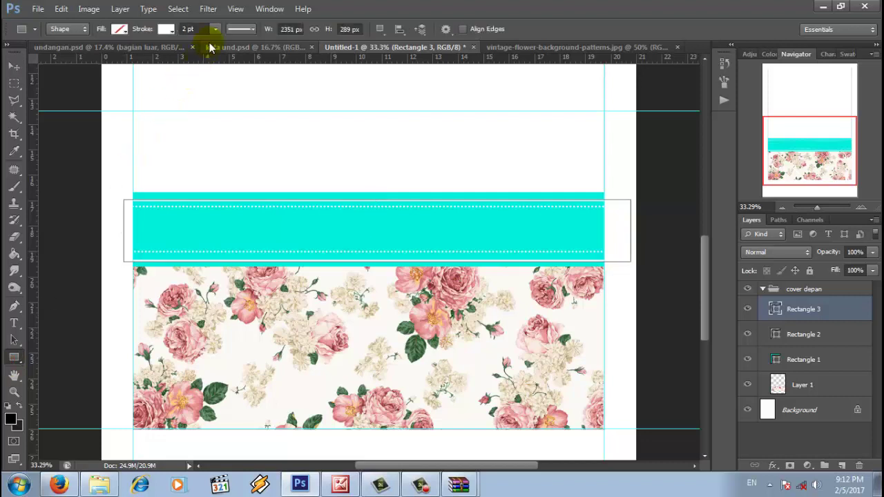
click(214, 29)
click(188, 29)
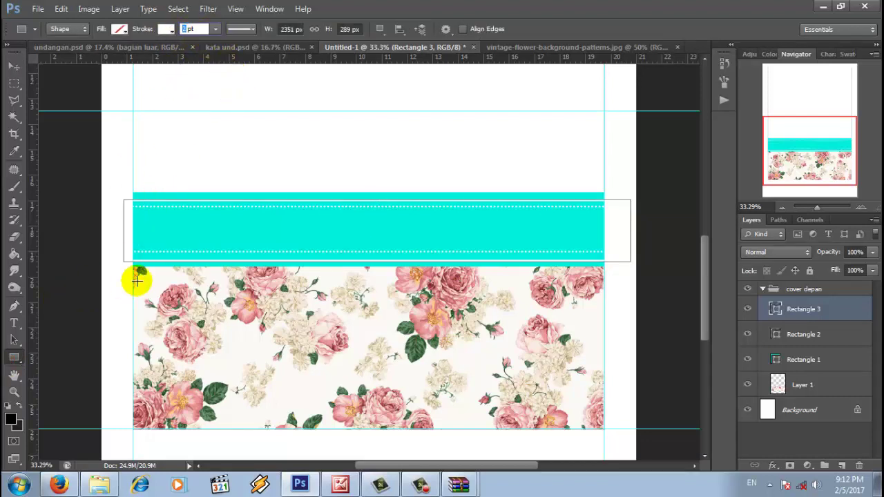
text(4)
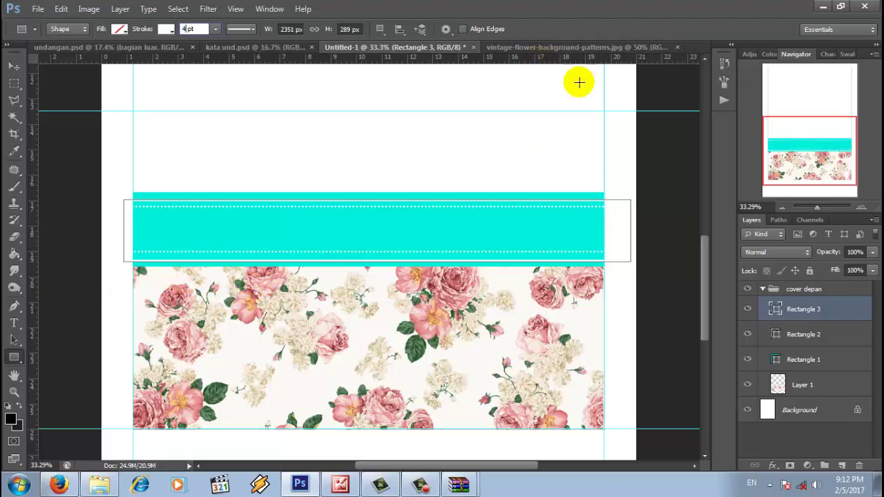
click(809, 331)
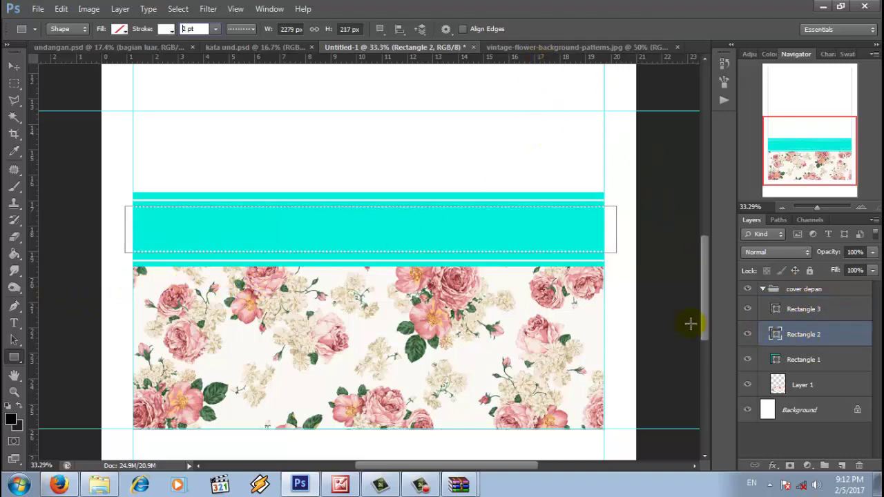
click(278, 227)
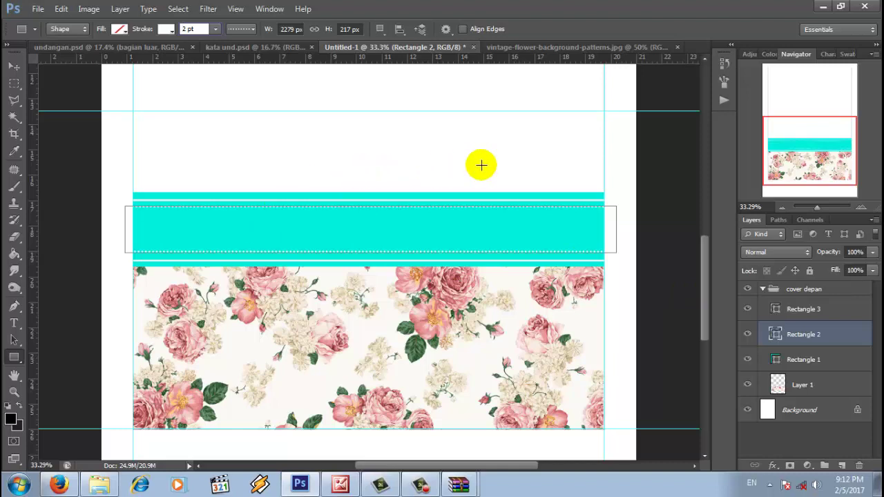
Set up the Custom Shape tool with the ornate frame shape that has pointed tips and scalloped edges.
click(15, 357)
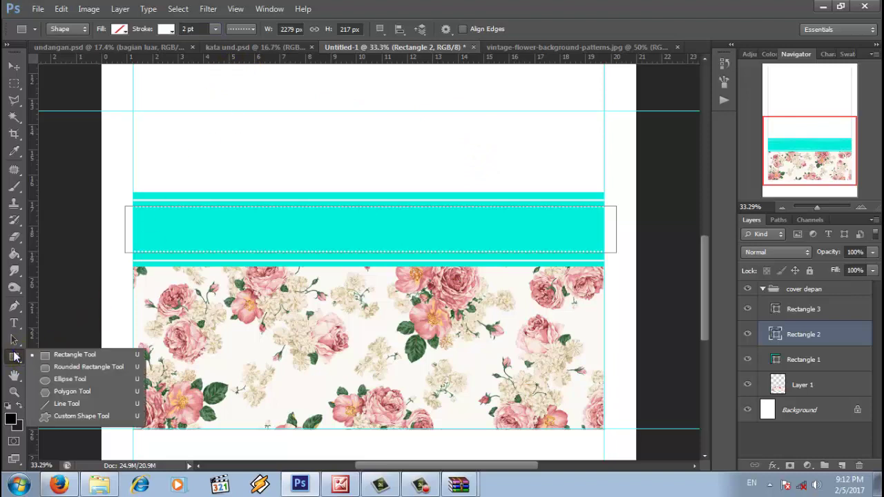
click(81, 417)
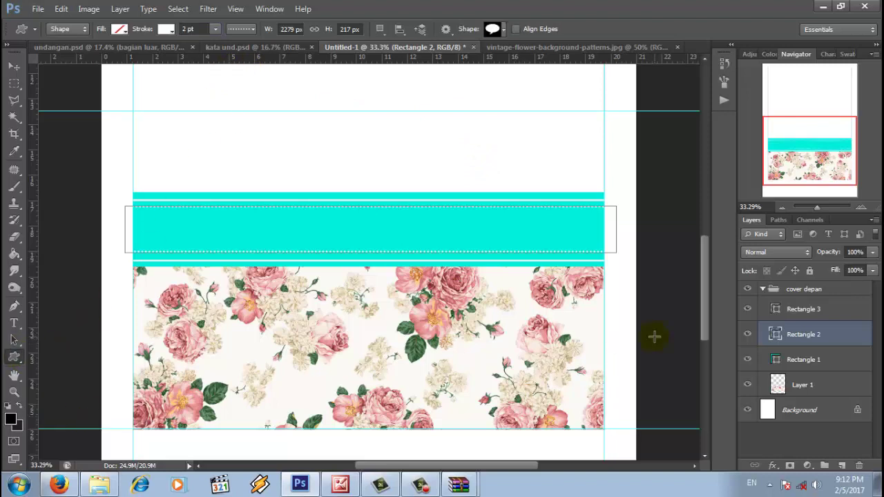
click(807, 309)
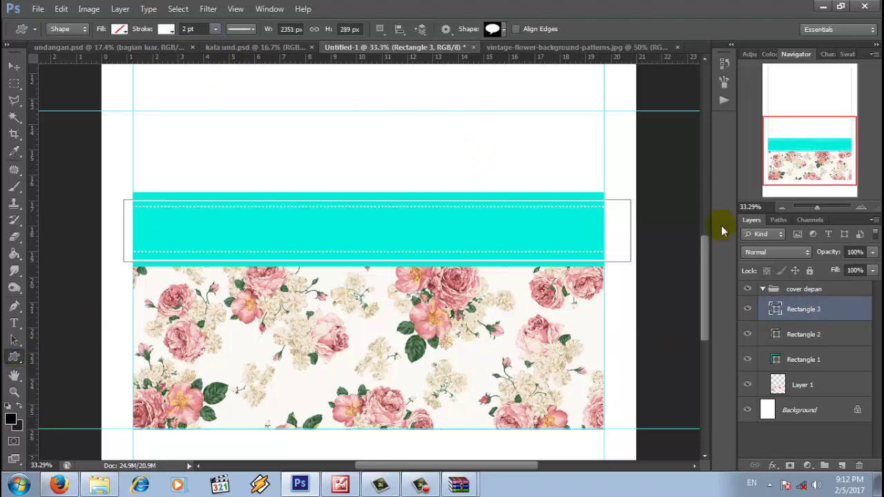
click(495, 31)
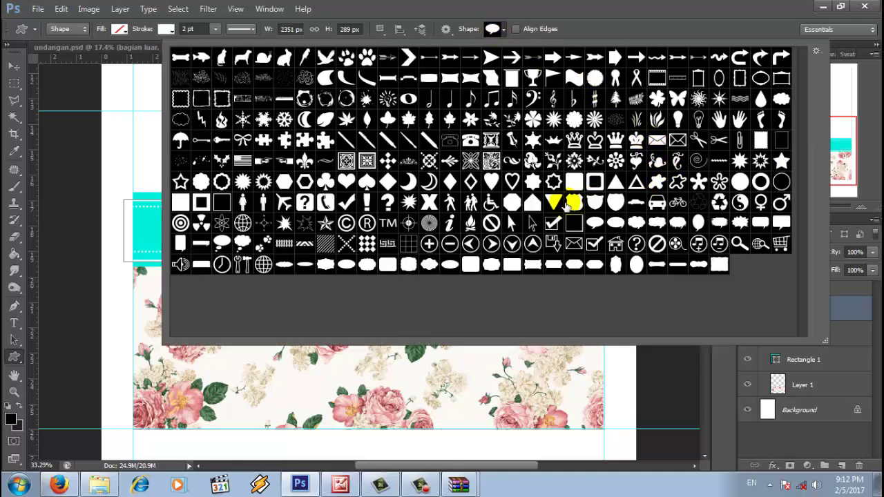
double_click(367, 266)
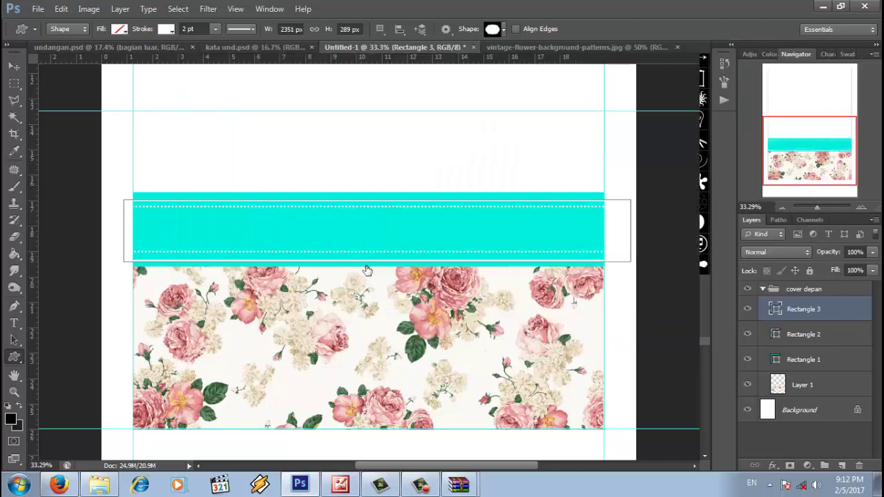
click(118, 30)
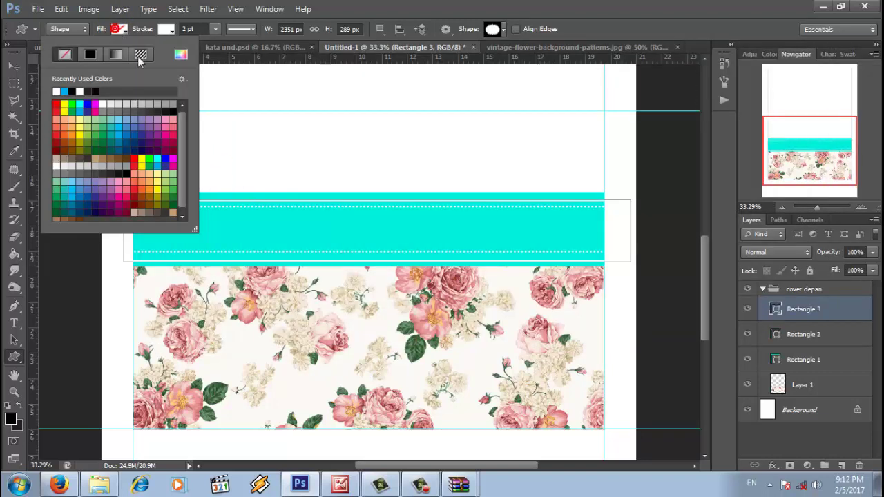
click(57, 165)
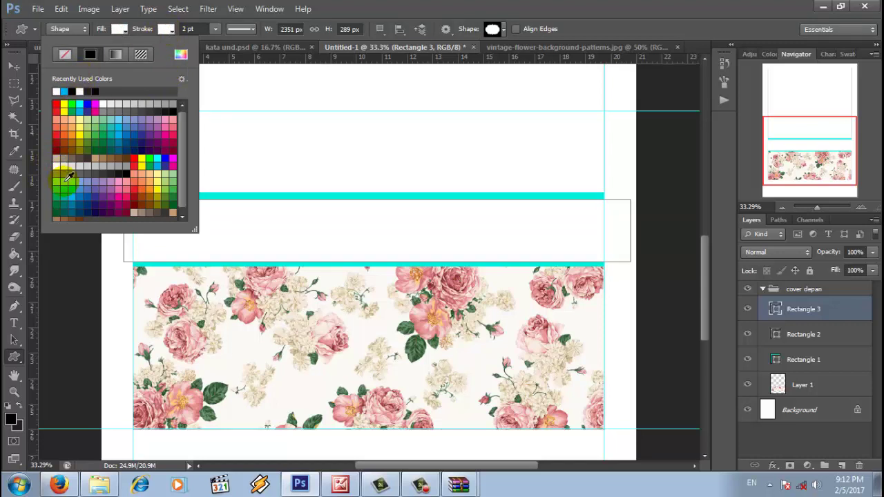
click(56, 166)
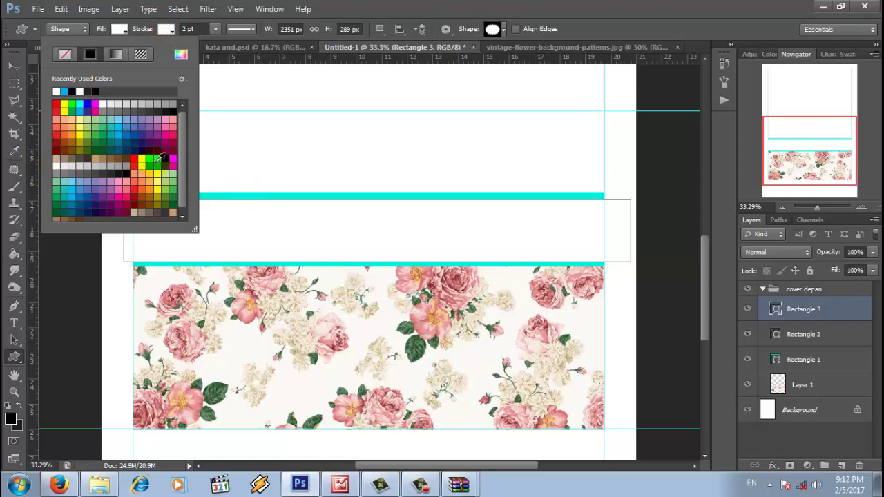
click(158, 159)
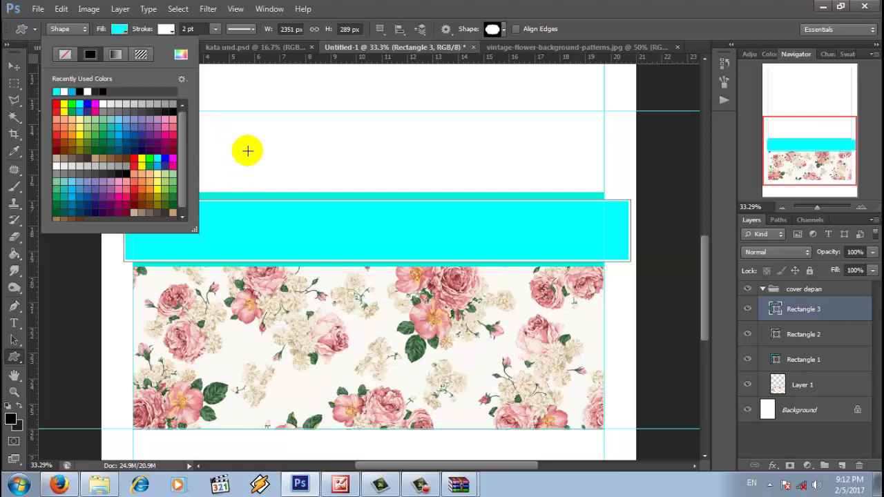
click(60, 9)
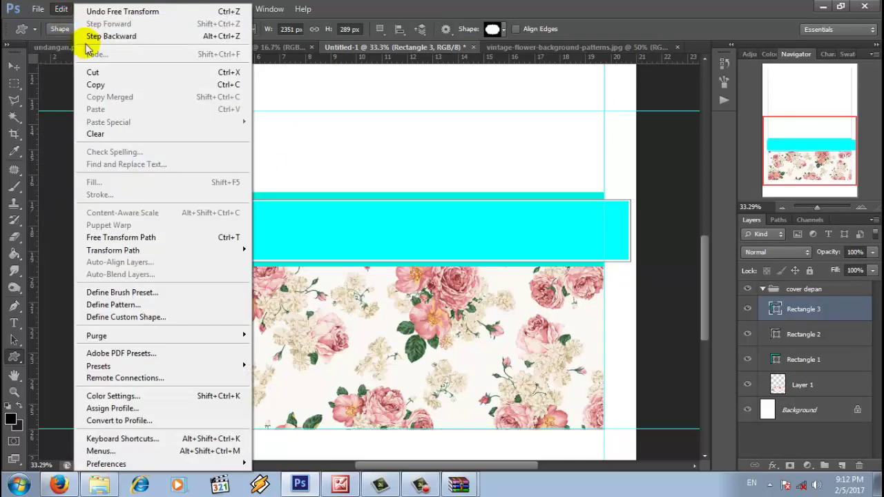
click(90, 37)
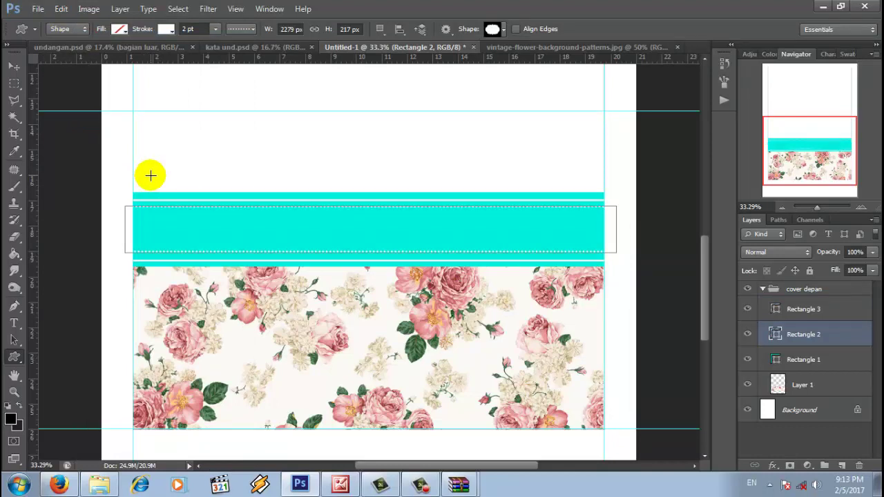
Draw the ornate frame about 691 x 676 px over the left part of the turquoise band and fill it with cyan.
drag(151, 175, 296, 316)
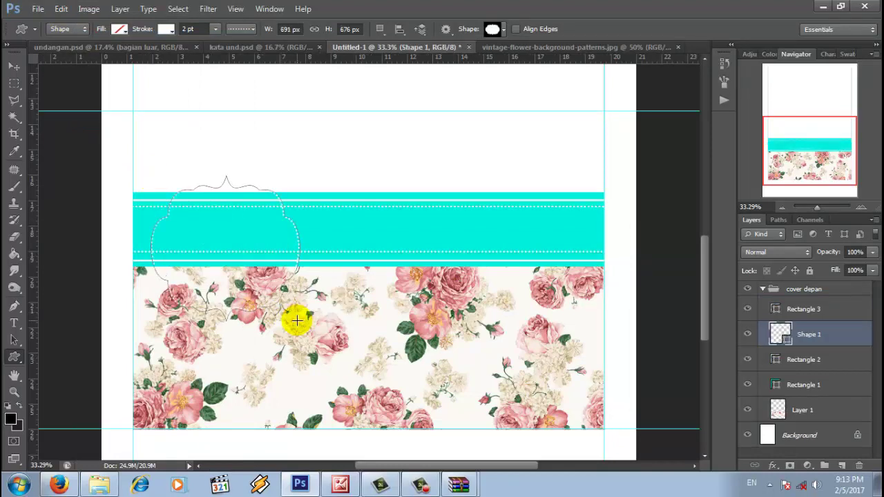
click(119, 28)
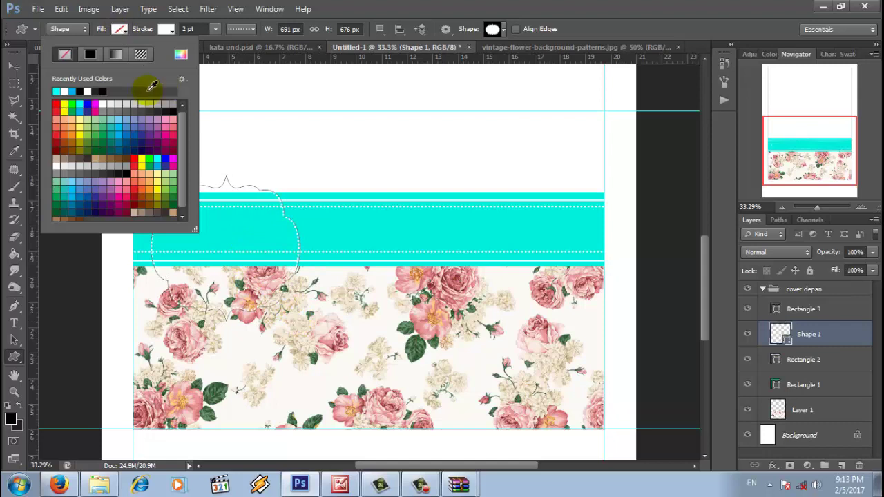
click(56, 91)
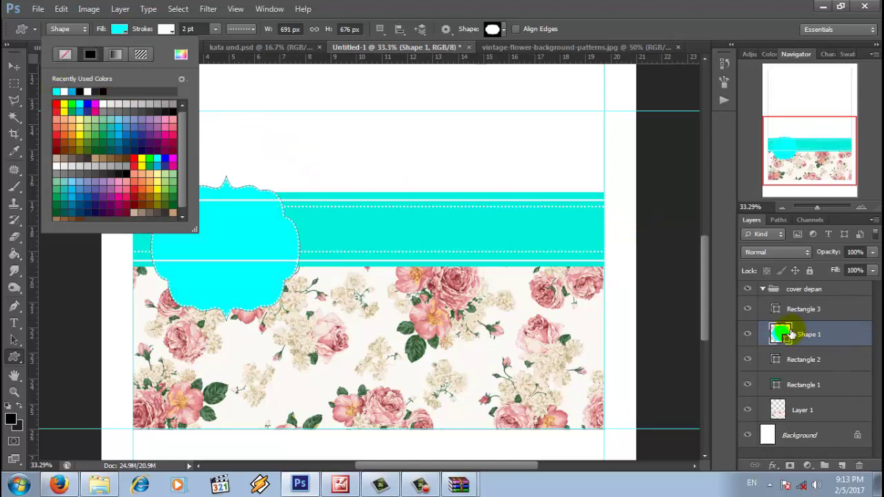
Match the frame's fill to the band's turquoise, 00efdc, and move its layer above Rectangle 3.
double_click(783, 334)
click(363, 230)
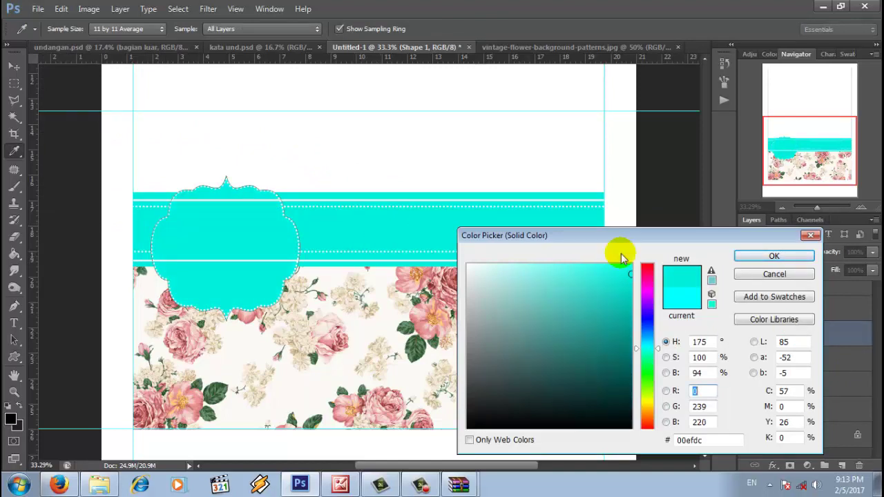
click(760, 255)
drag(786, 335, 800, 304)
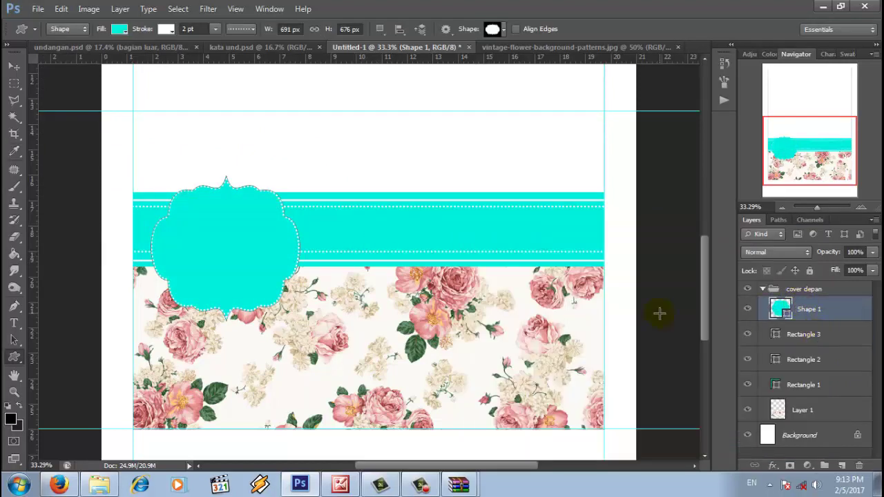
Shift the ornate frame up over the band and enlarge it to about 967 x 853 px.
click(17, 69)
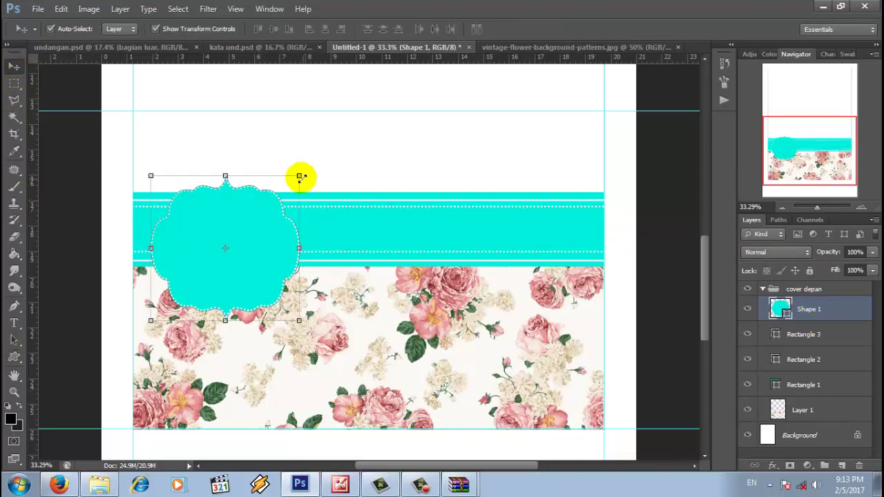
click(299, 177)
mouse_move(265, 224)
mouse_down()
mouse_move(265, 202)
mouse_move(266, 215)
mouse_up()
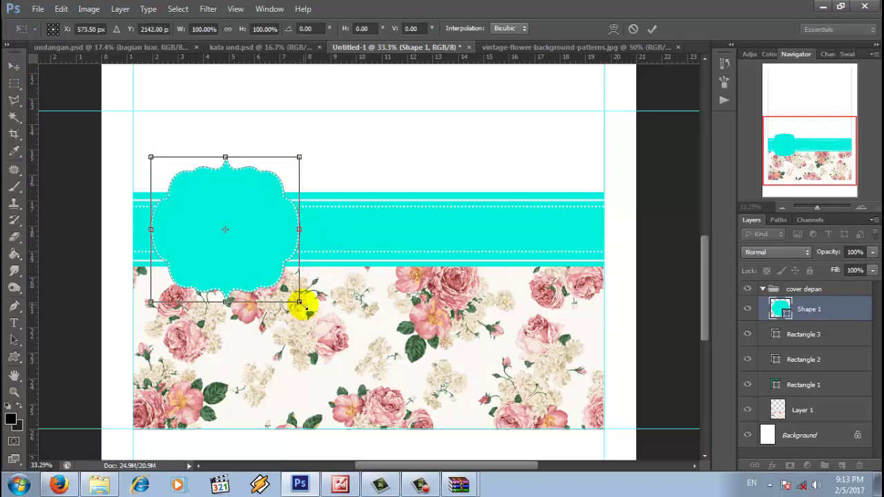
drag(299, 302, 357, 336)
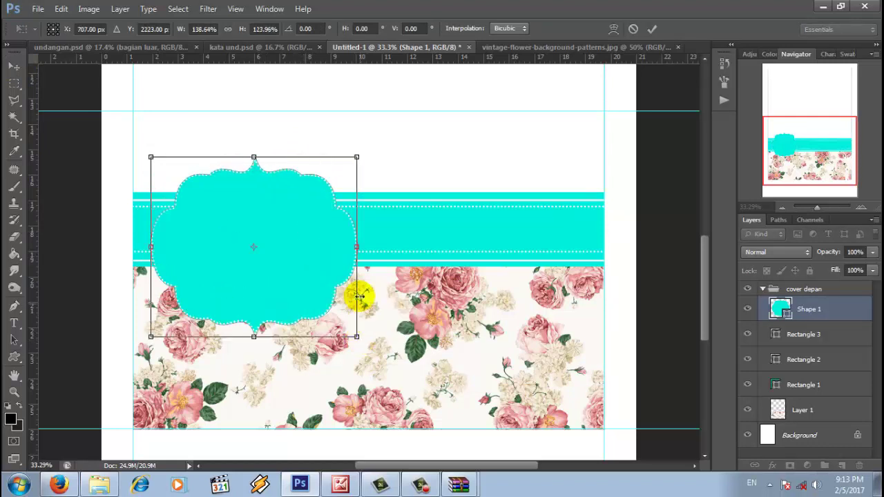
drag(357, 158, 360, 154)
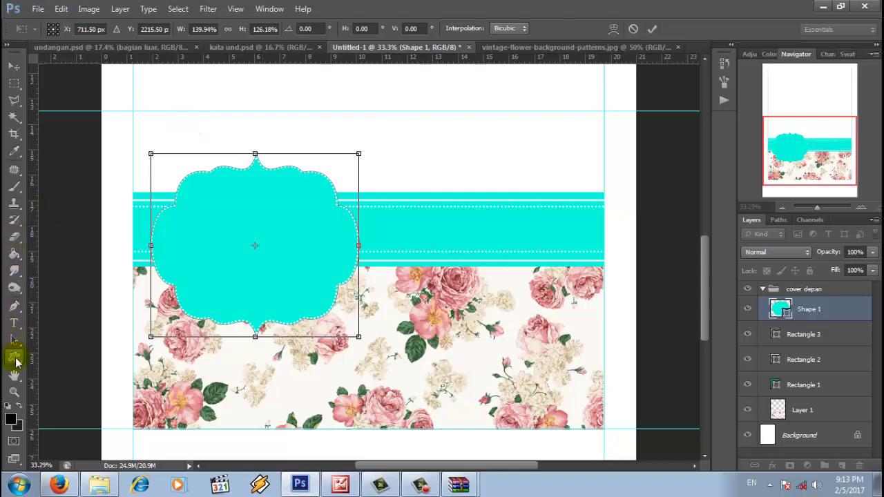
click(15, 359)
click(395, 189)
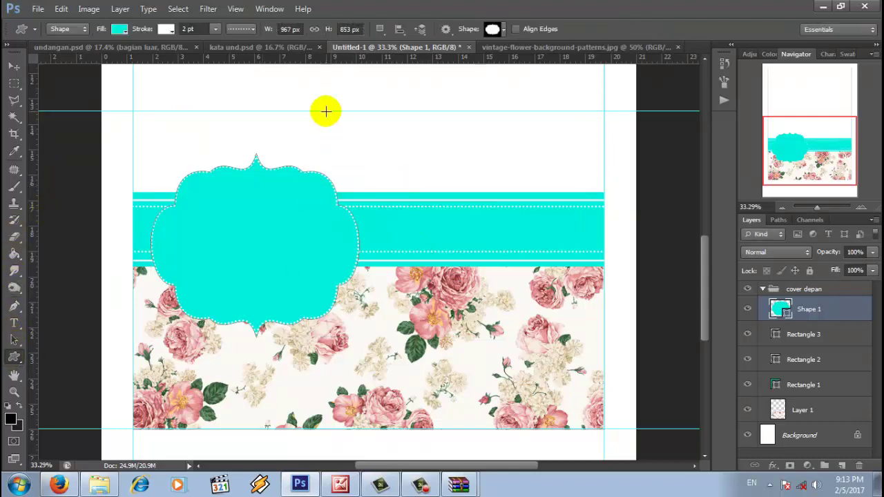
Change the frame's white stroke from dotted to a solid line, keeping its width at 2 pt.
click(251, 28)
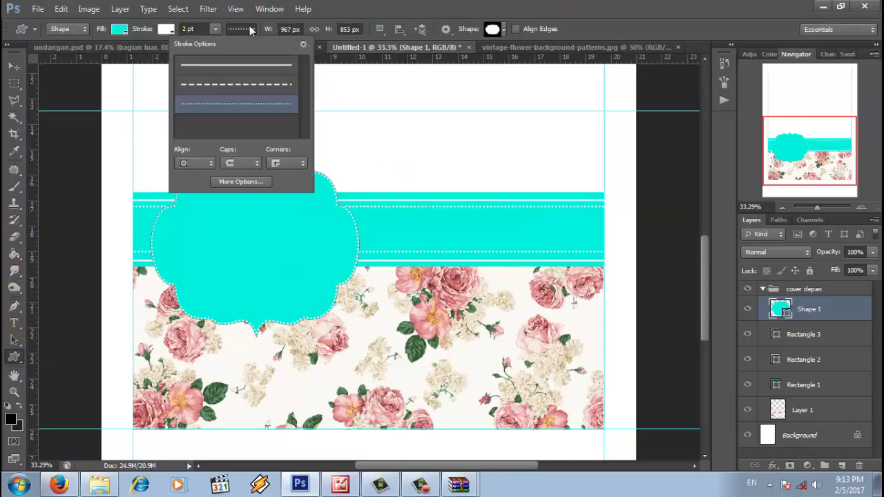
click(251, 64)
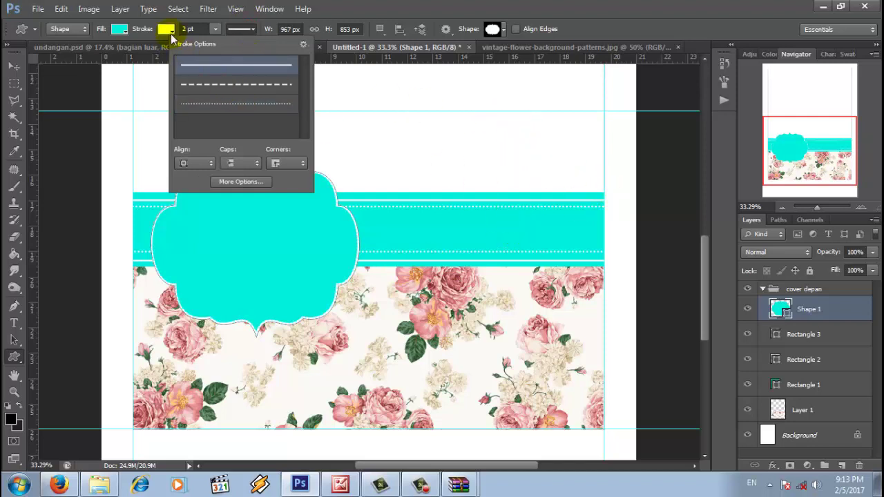
click(188, 28)
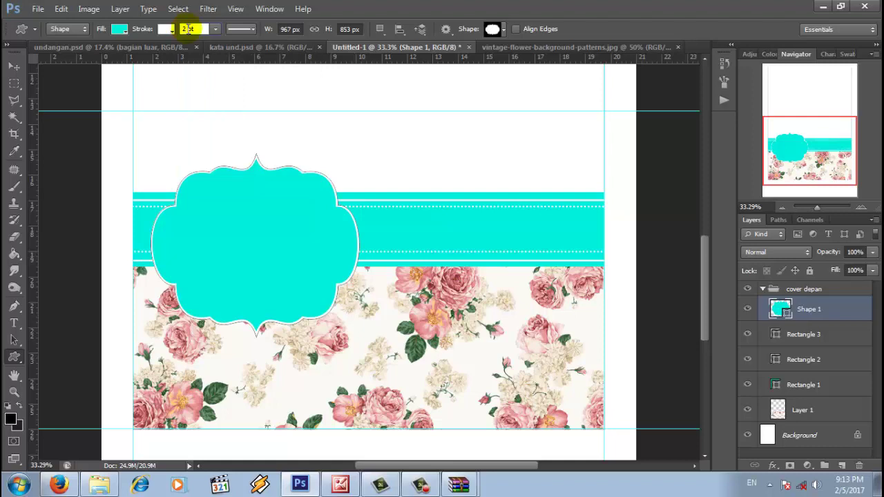
key(Return)
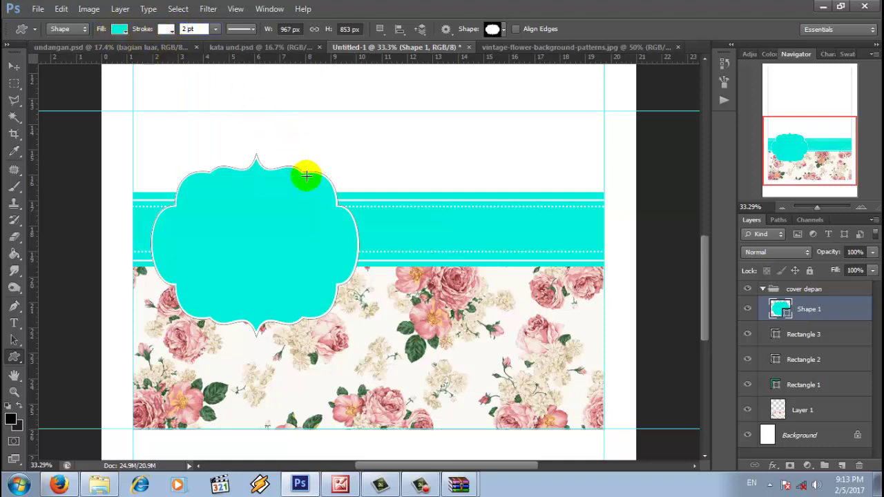
Move the frame up and slightly right to center it vertically on the band, apply the transform, and select the Shape 1 layer.
click(14, 66)
click(254, 146)
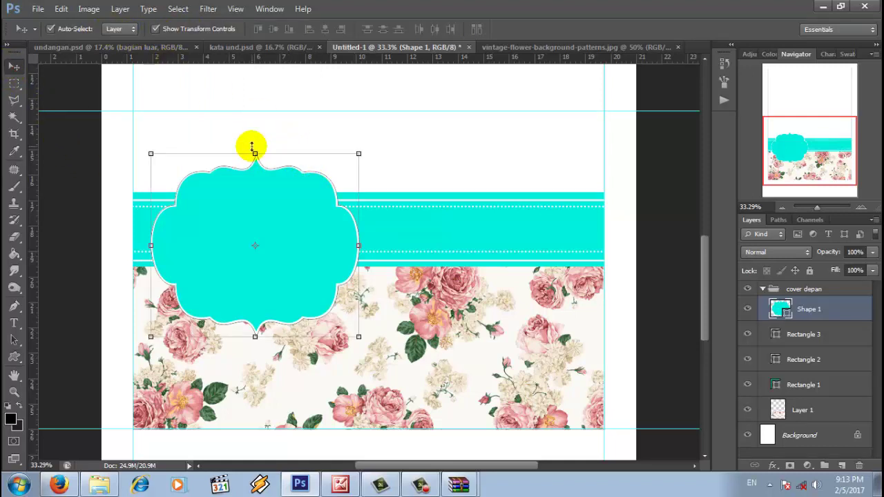
drag(281, 182, 284, 172)
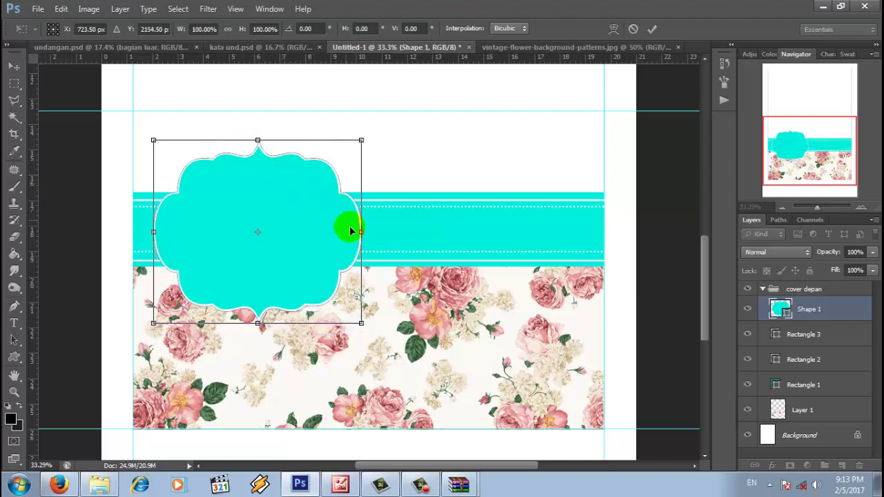
click(652, 29)
click(680, 168)
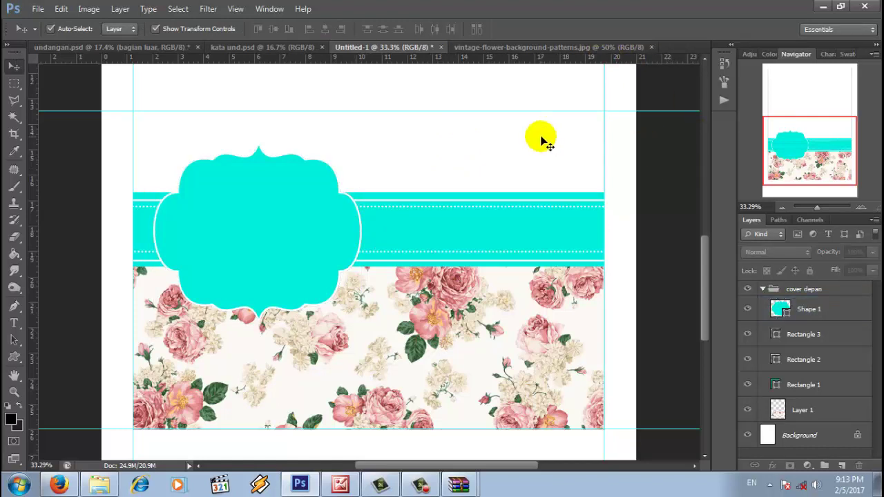
click(800, 316)
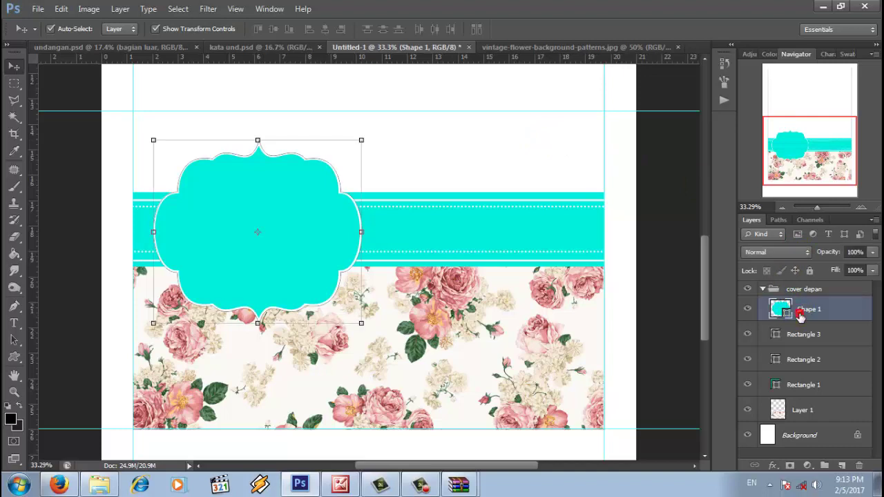
Duplicate the Shape 1 layer, scale the copy to about 79%, and center it inside the original turquoise frame.
right_click(801, 314)
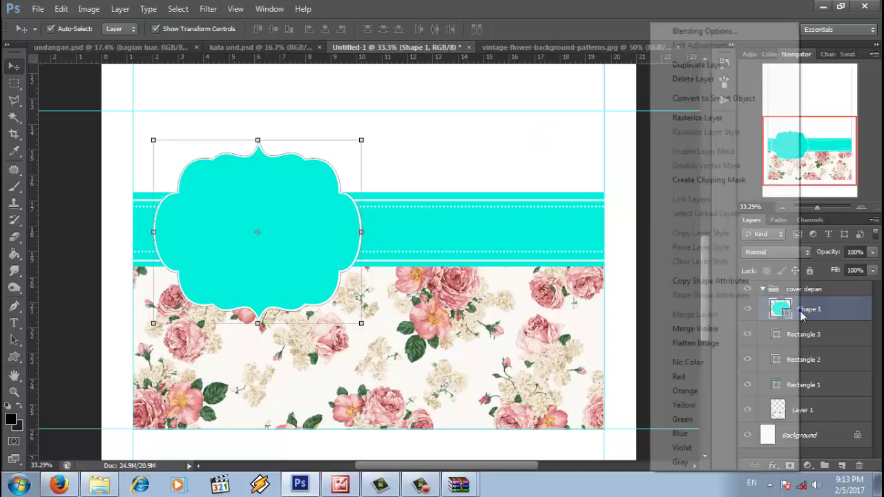
click(716, 64)
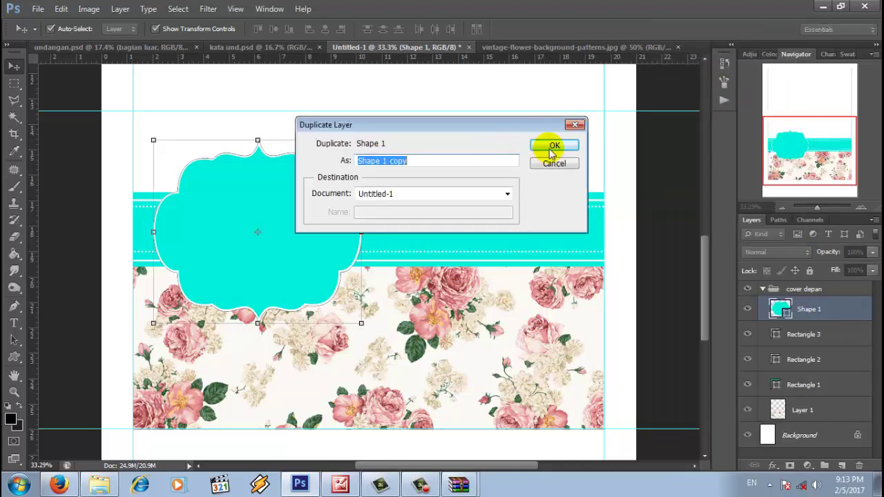
click(554, 145)
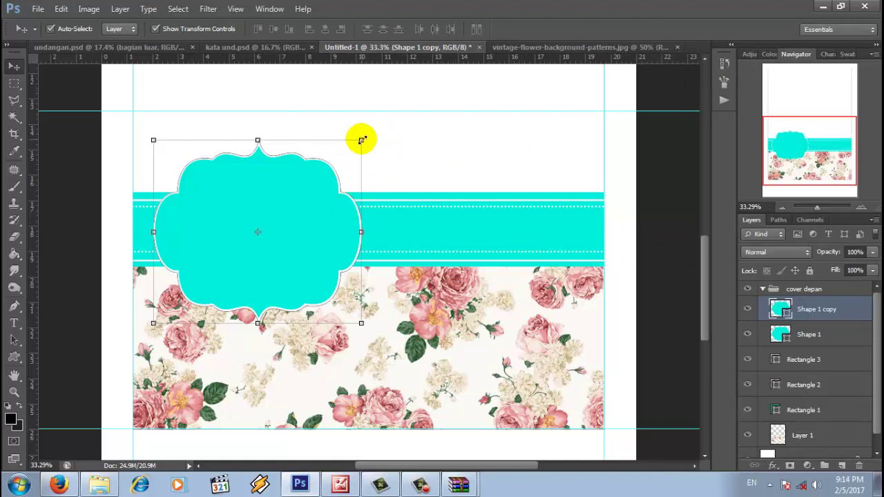
drag(361, 140, 317, 178)
drag(290, 228, 293, 230)
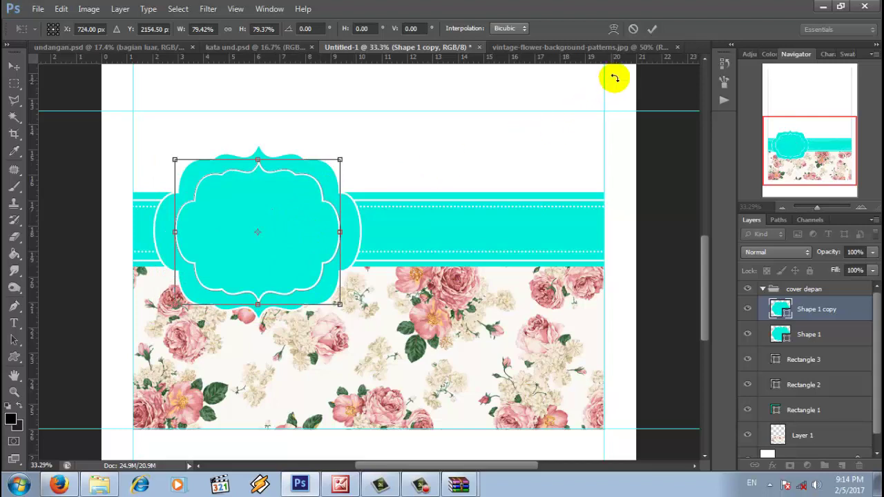
click(651, 29)
click(659, 149)
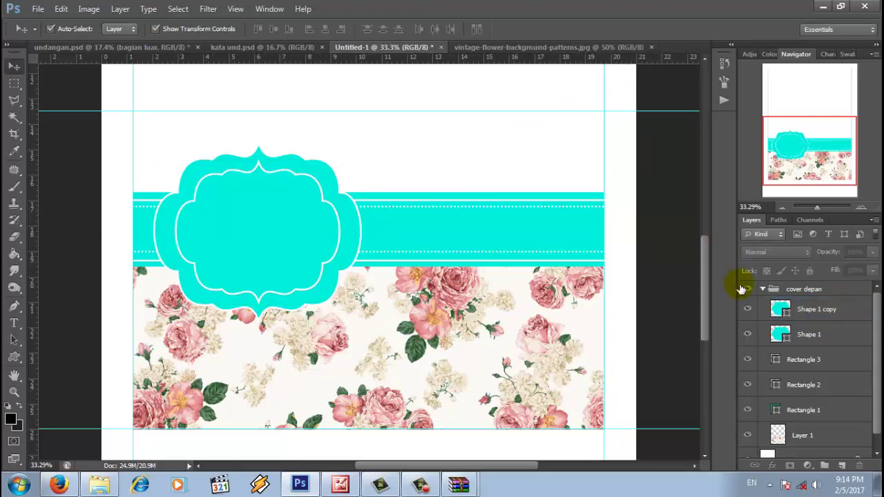
Change the fill of the inner frame, Shape 1 copy, to white by sampling the blank page area.
double_click(779, 308)
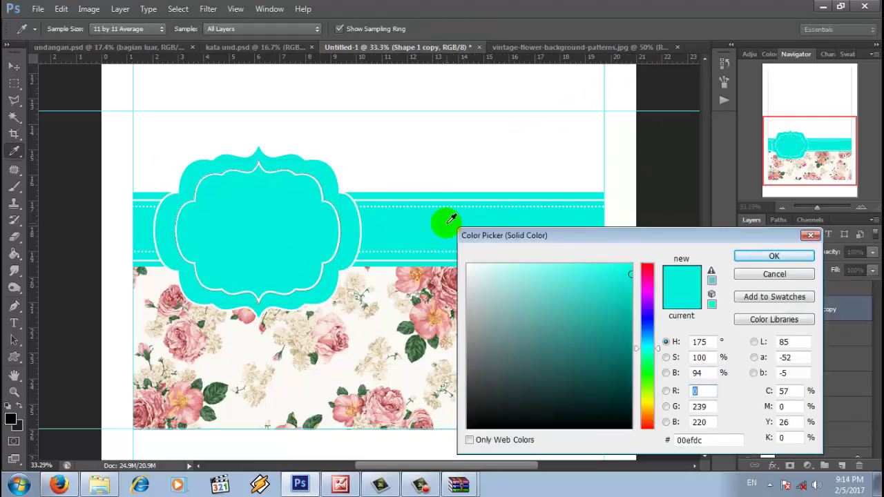
click(388, 136)
click(768, 254)
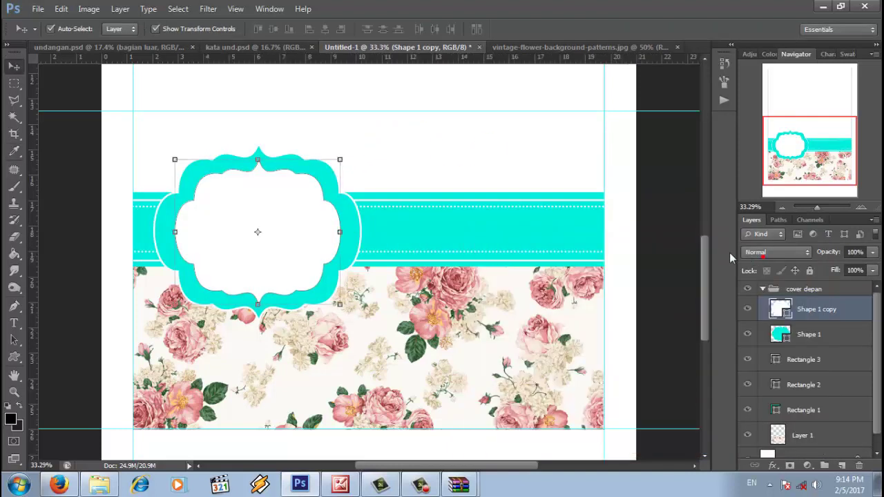
click(672, 194)
Widen the white inner frame on both sides so it reaches closer to the turquoise frame's side edges, and apply the transform.
click(272, 247)
click(456, 166)
click(315, 220)
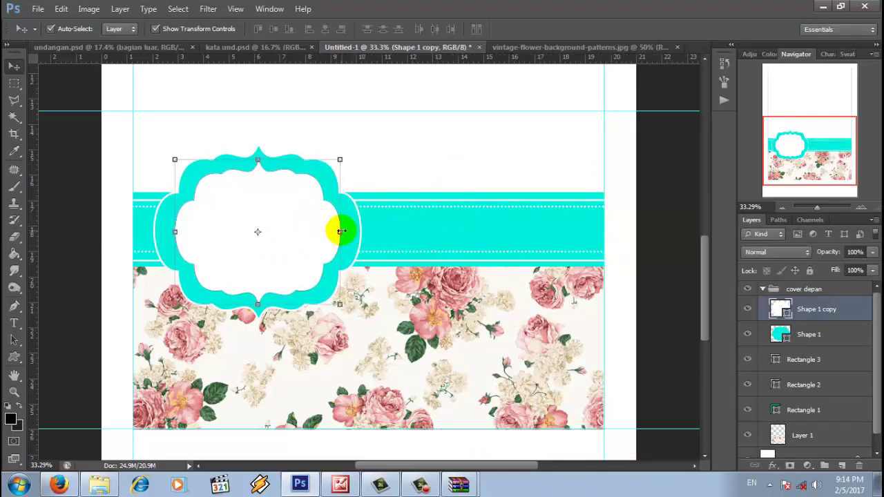
drag(339, 232, 343, 230)
click(164, 232)
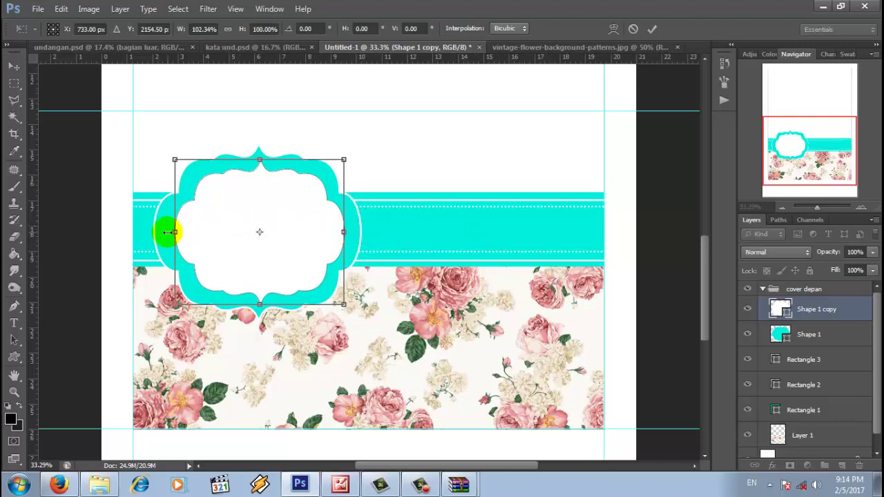
drag(164, 232, 159, 233)
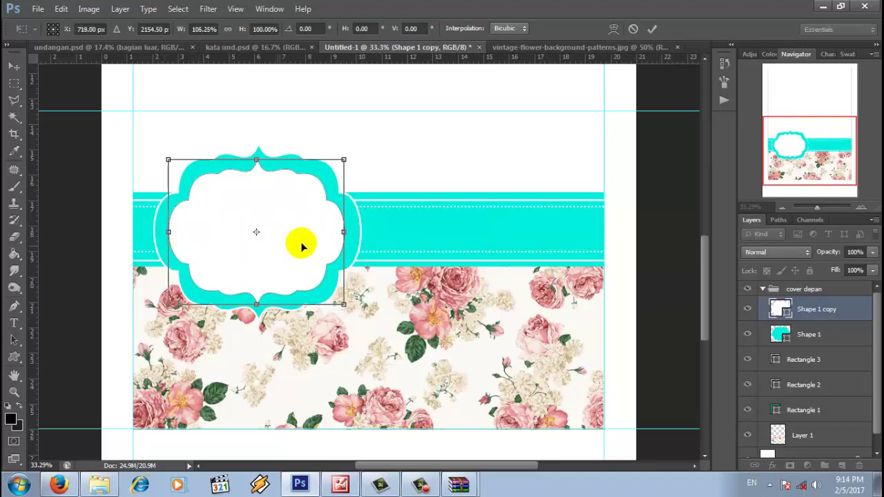
drag(343, 232, 351, 232)
drag(167, 232, 163, 236)
click(652, 29)
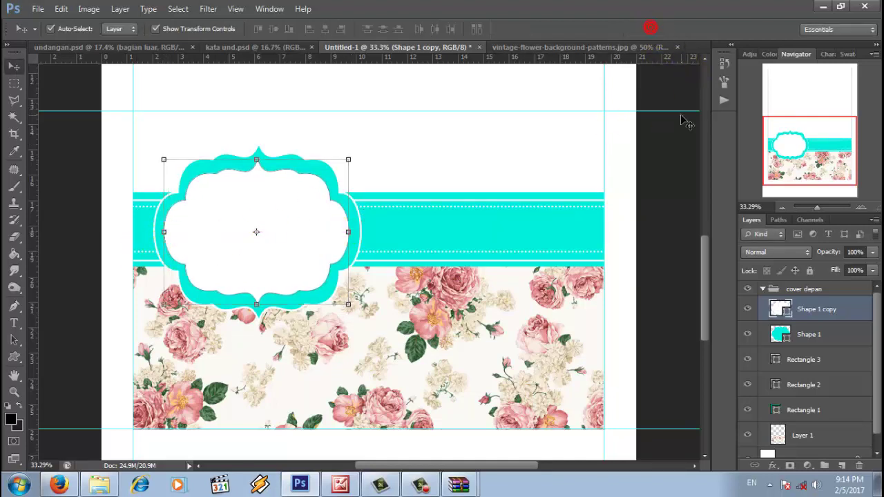
click(678, 124)
Duplicate the Shape 1 copy layer, scale the duplicate to about 93%, and center it within the white frame.
right_click(820, 314)
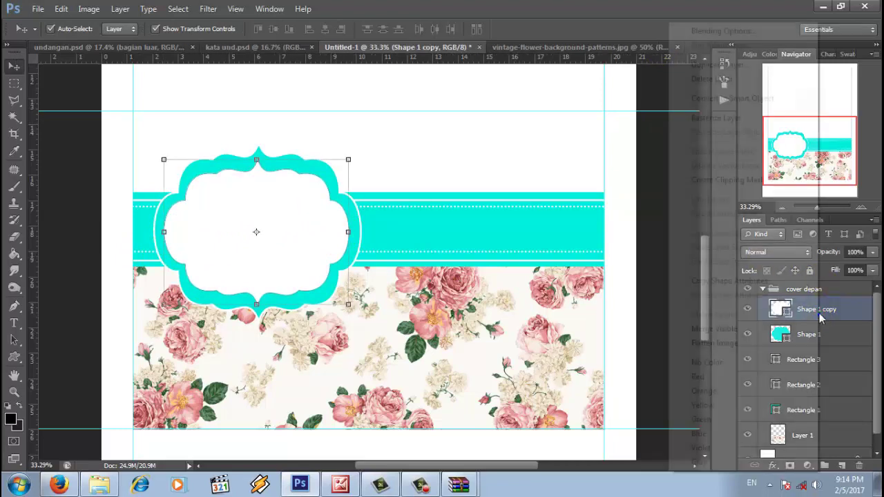
click(720, 65)
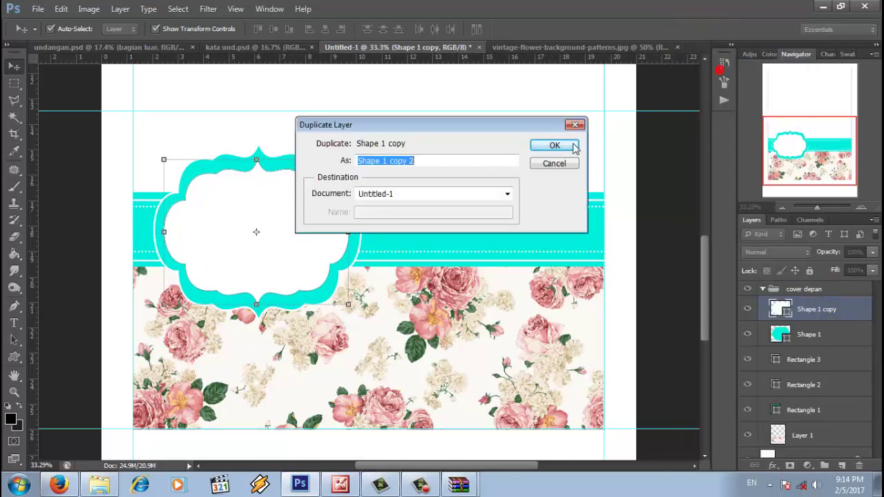
click(559, 145)
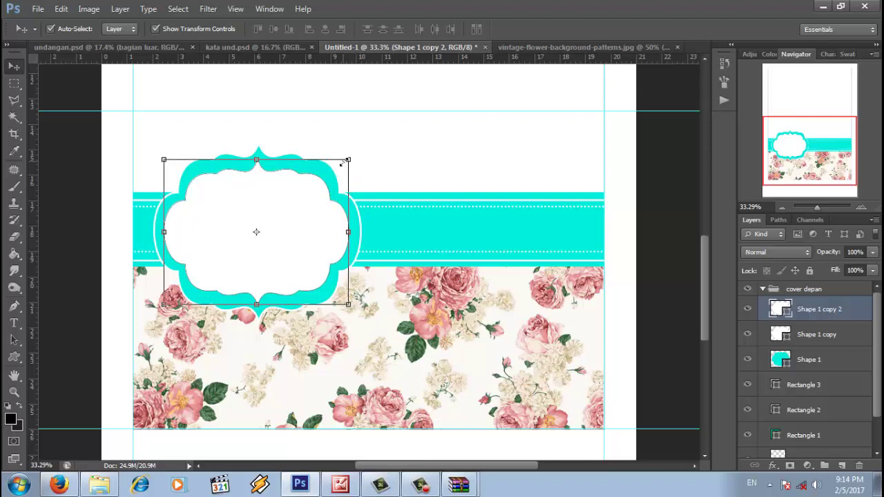
drag(348, 160, 332, 169)
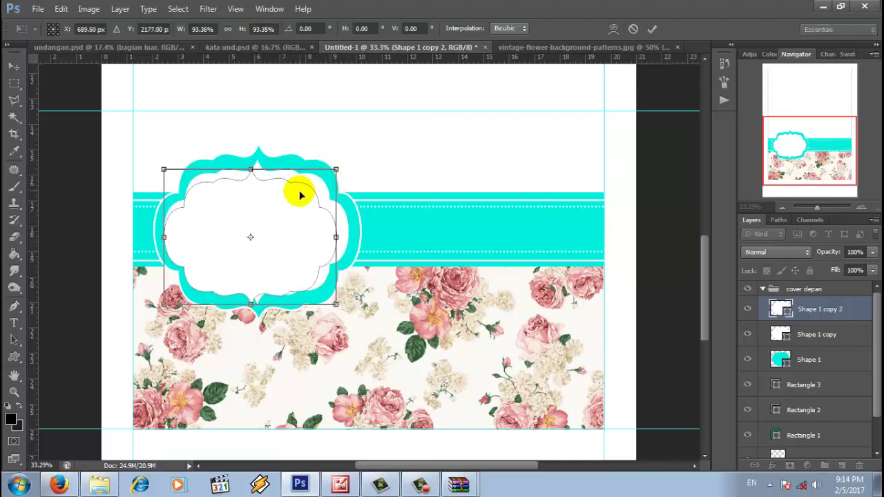
drag(296, 196, 304, 195)
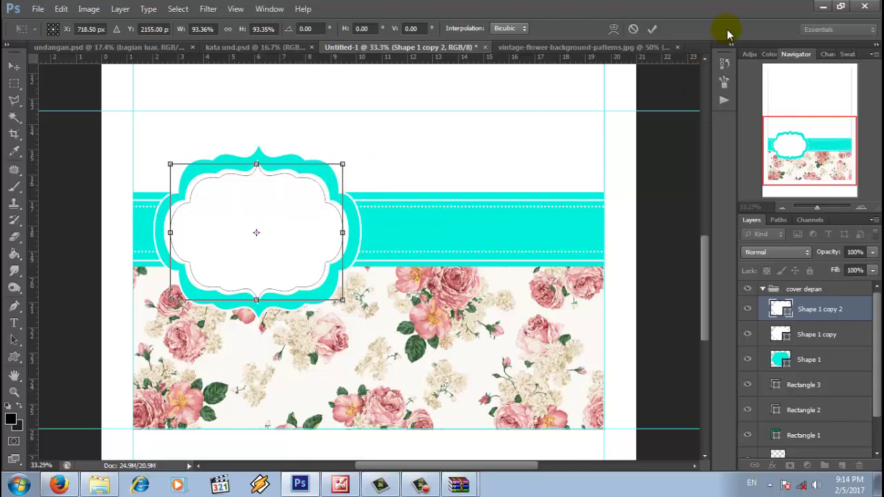
click(653, 29)
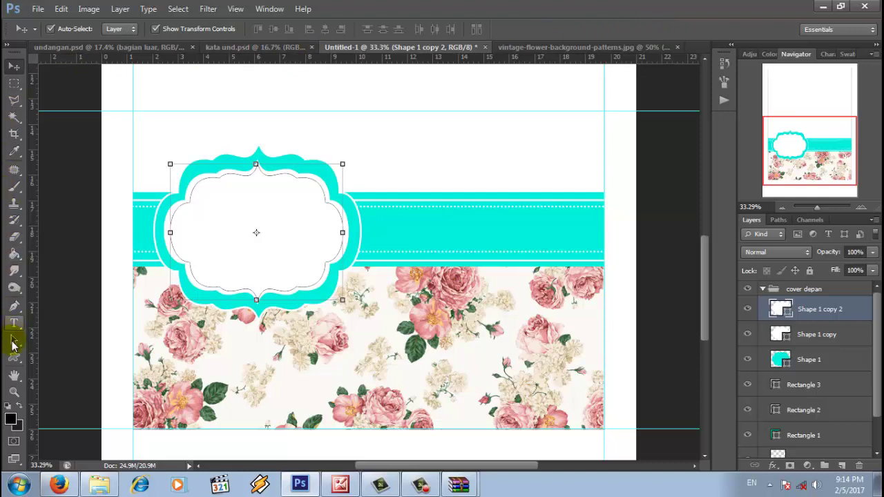
Give the innermost frame, Shape 1 copy 2, a black dotted stroke, keeping its 2 pt width.
click(13, 358)
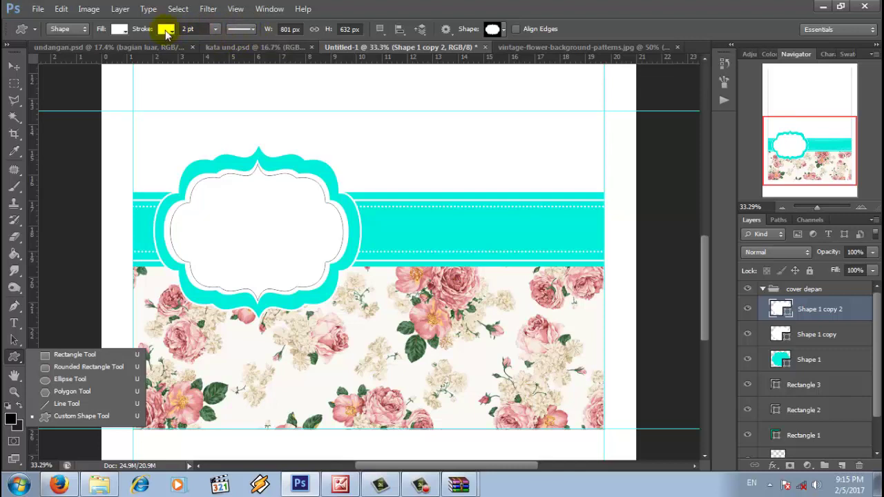
click(166, 30)
click(220, 105)
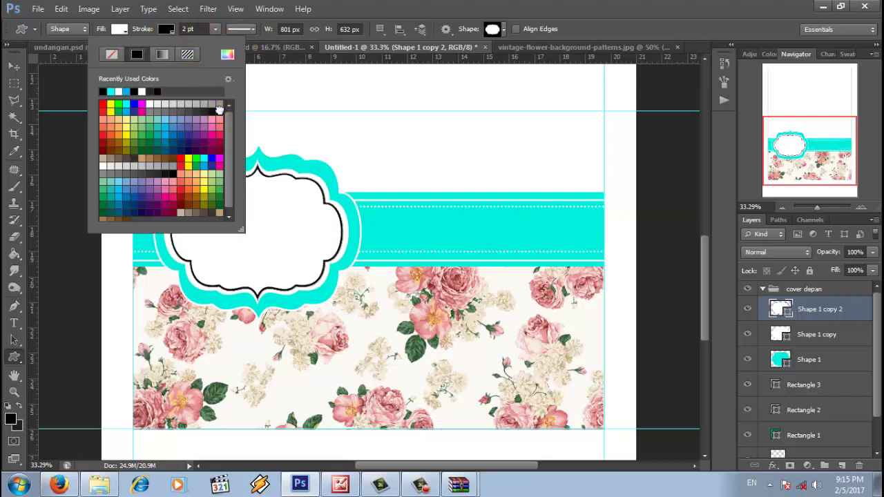
click(252, 29)
click(251, 102)
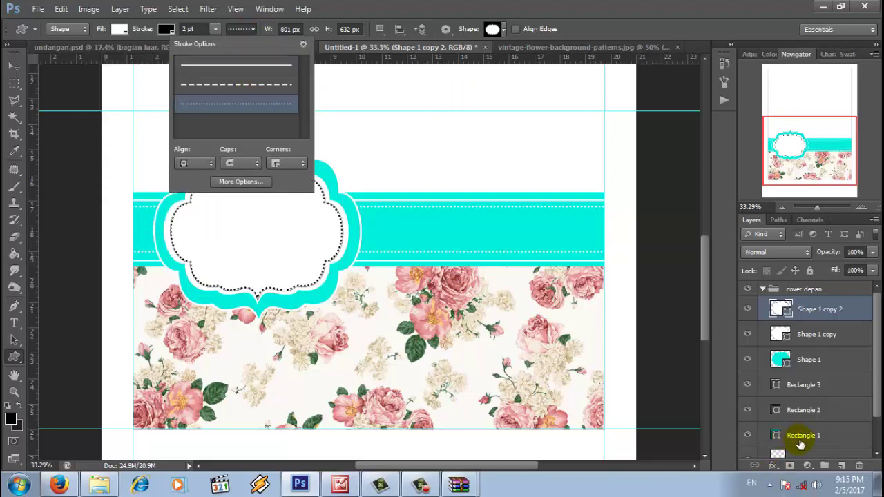
Add two lines of 12 pt Vivaldi text in the cover depan group, "The Wedding" above the couple's names, inside the white frame.
click(834, 294)
click(836, 295)
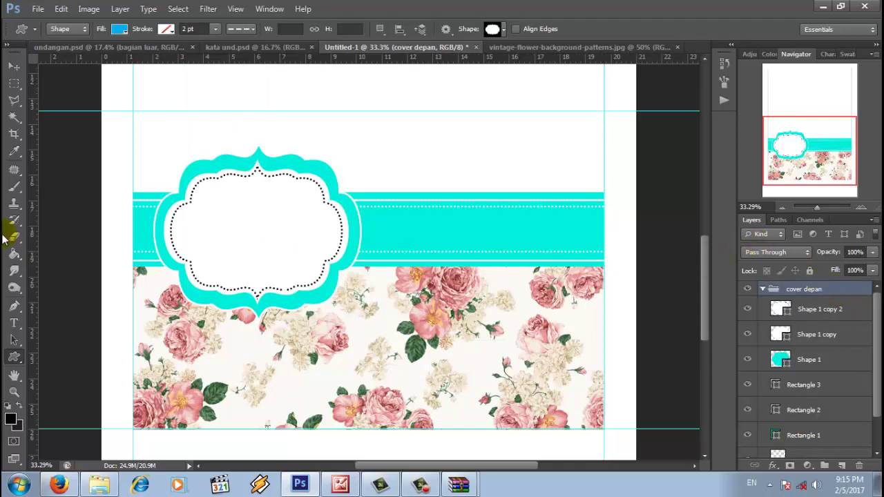
click(15, 324)
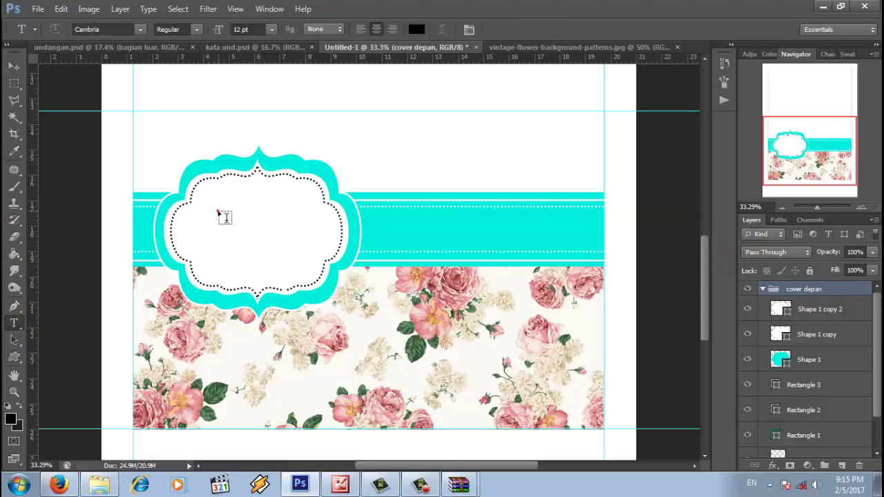
click(256, 221)
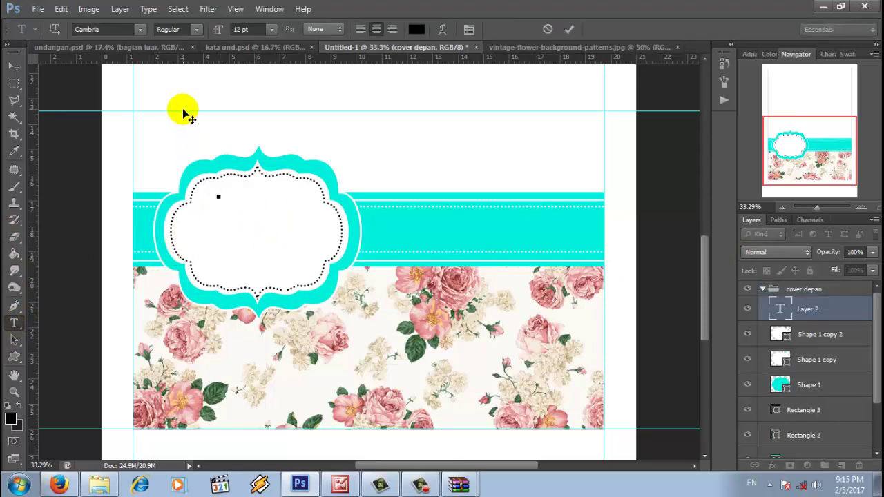
click(140, 29)
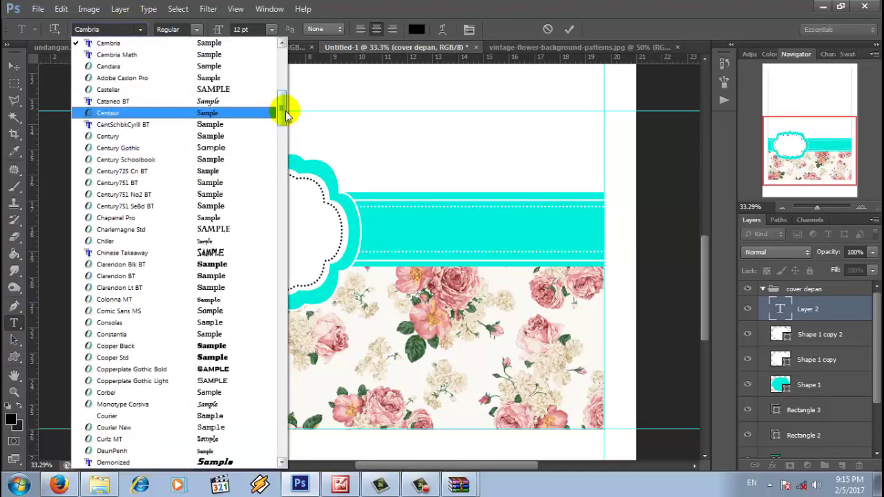
drag(283, 108, 292, 359)
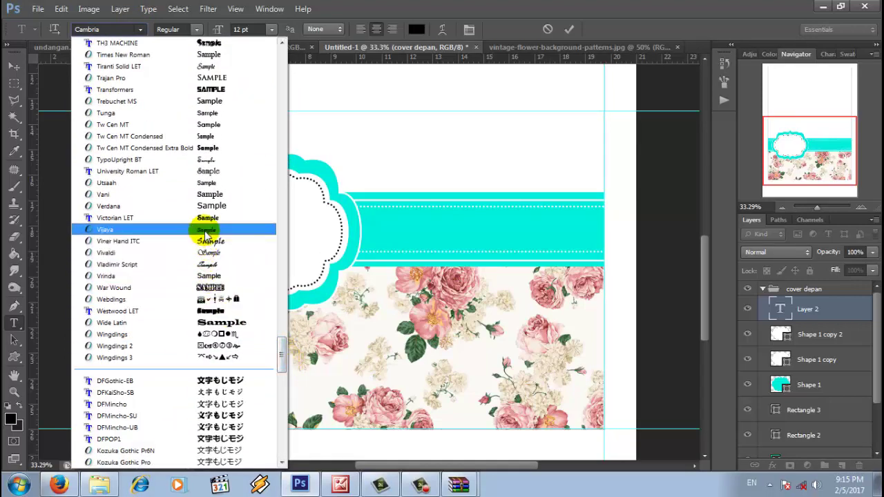
click(208, 252)
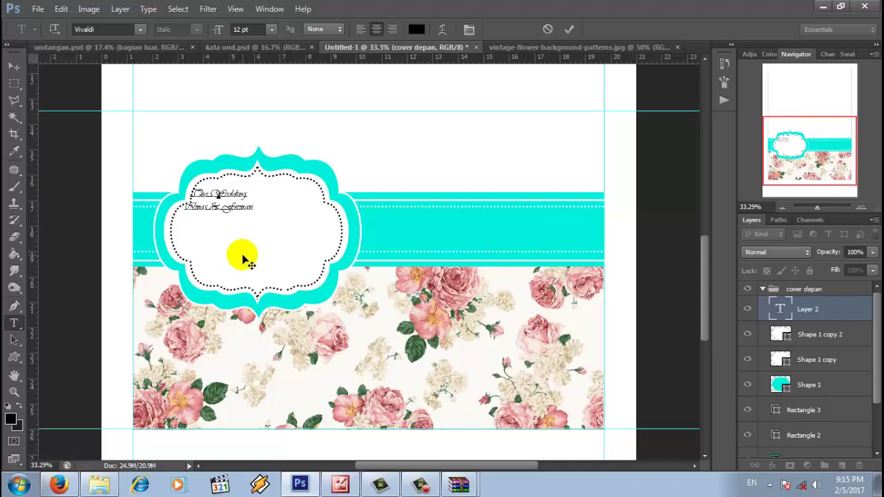
drag(242, 253, 273, 290)
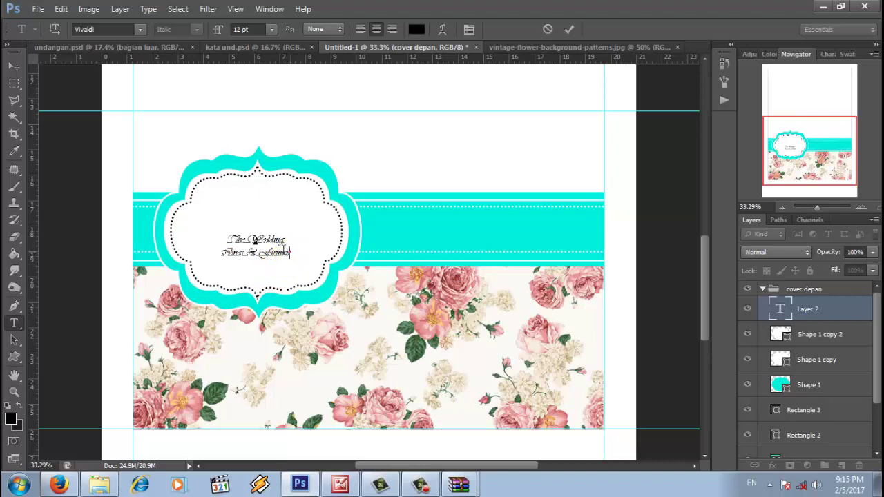
Enlarge both lines of the wedding title to 26 pt, move the text up to center it in the frame, and commit it.
drag(290, 254, 214, 235)
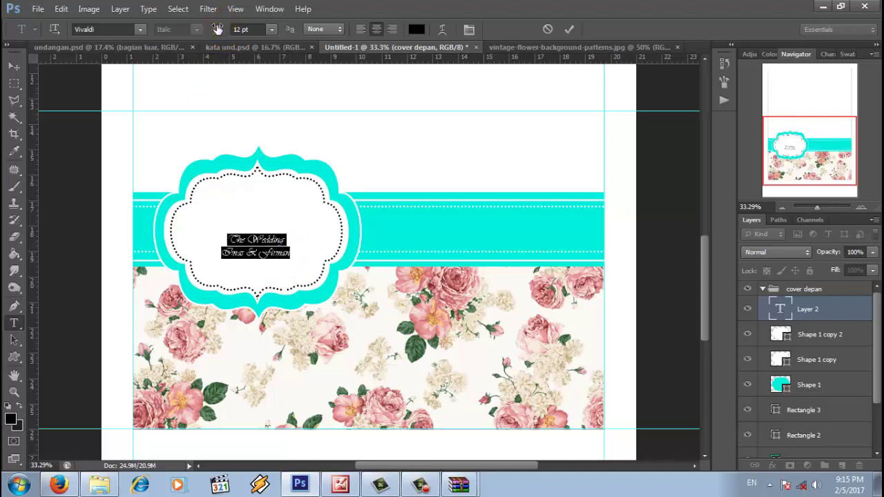
drag(218, 29, 235, 28)
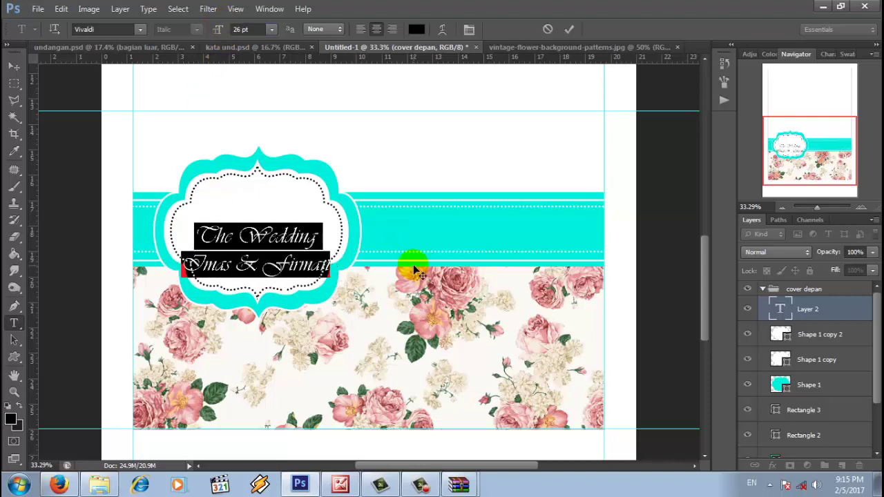
drag(414, 271, 412, 249)
click(568, 29)
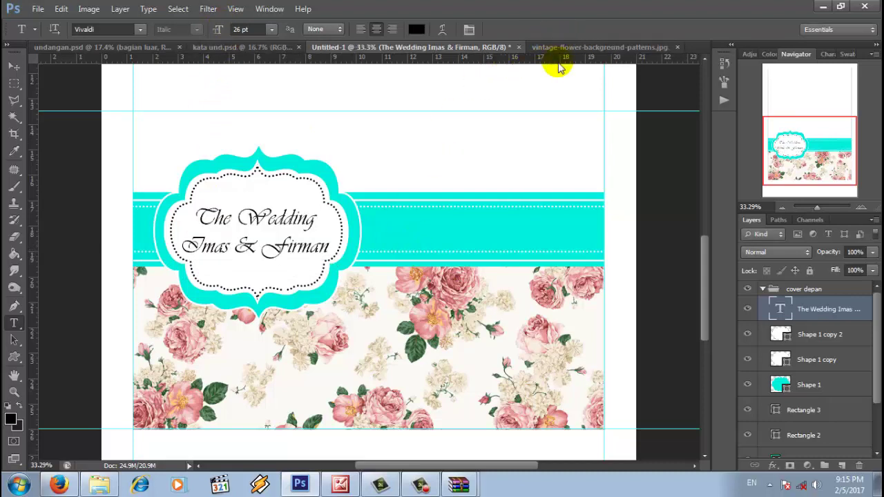
Add the date text "Minggu, 12 Juni 2020" in 26 pt Vivaldi and position it on the turquoise band beside the frame.
click(389, 235)
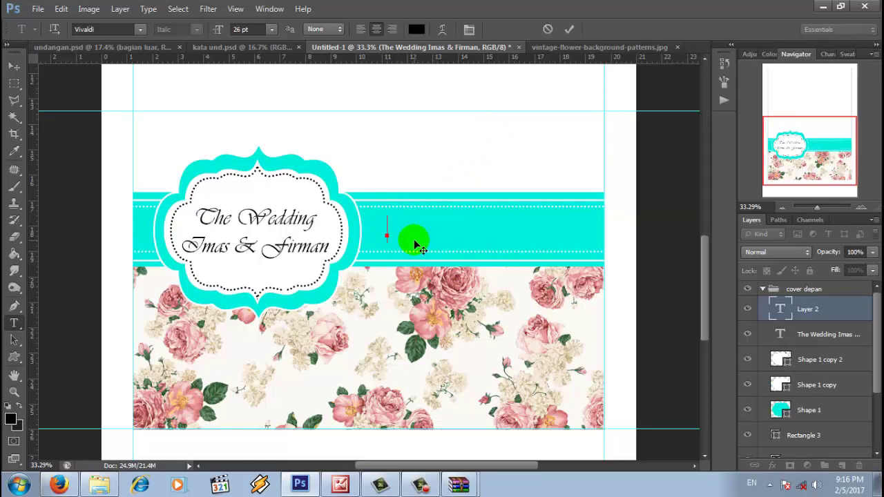
text(Minggu)
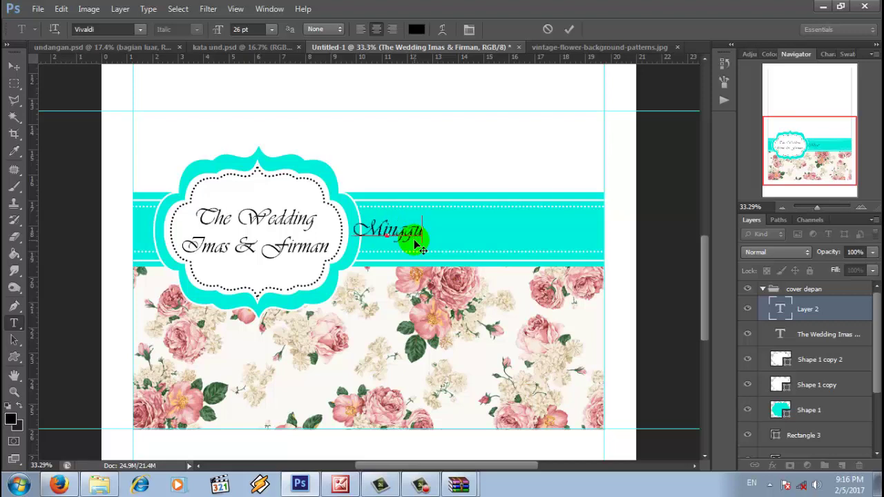
text(, 12)
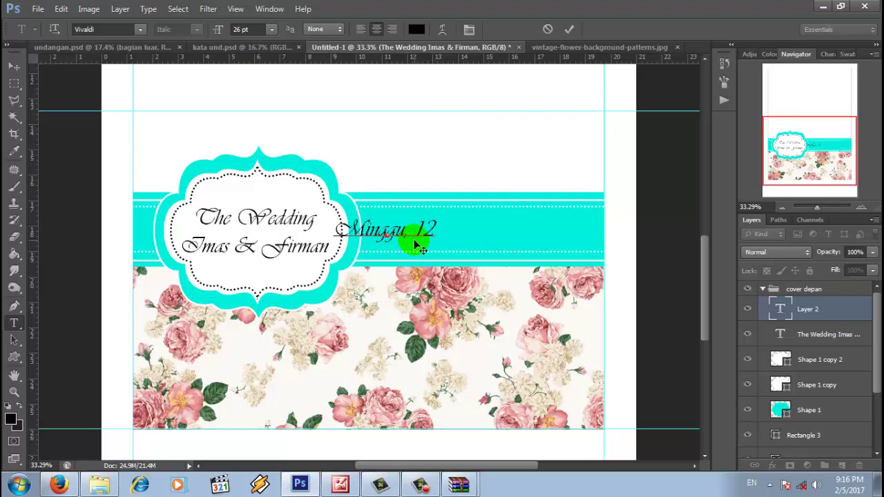
text( Juni 202)
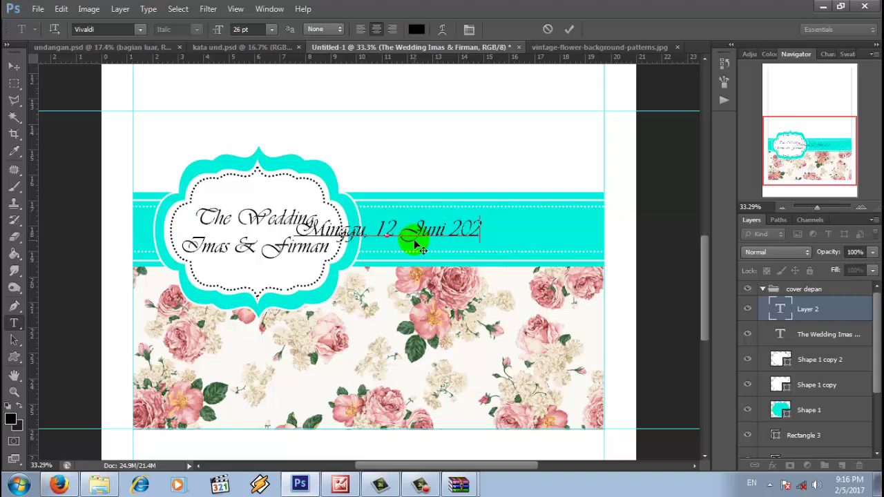
text(0)
drag(420, 270, 507, 277)
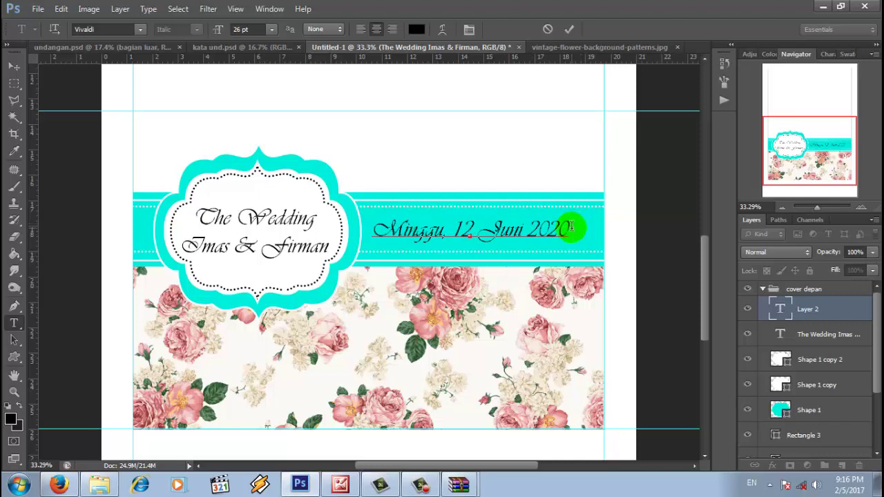
Recolor the wedding date text on the turquoise band to white, set its size to 24 pt, and commit it.
drag(571, 226, 335, 232)
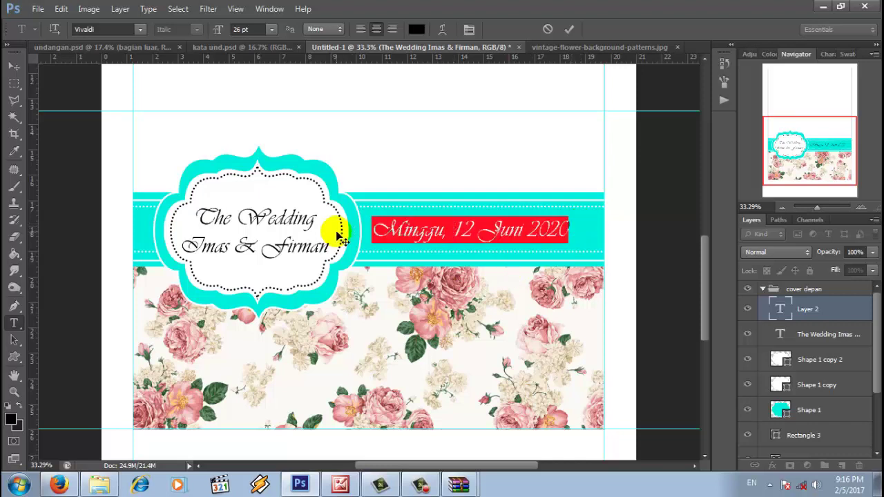
click(272, 29)
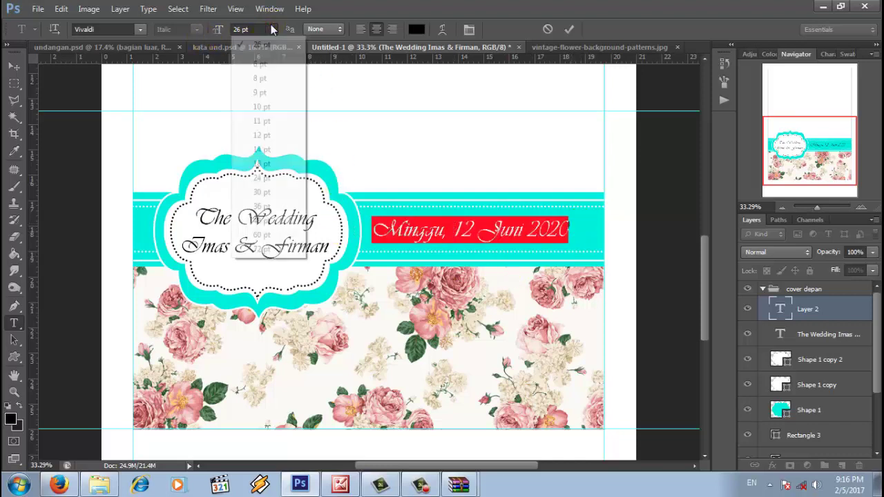
click(262, 164)
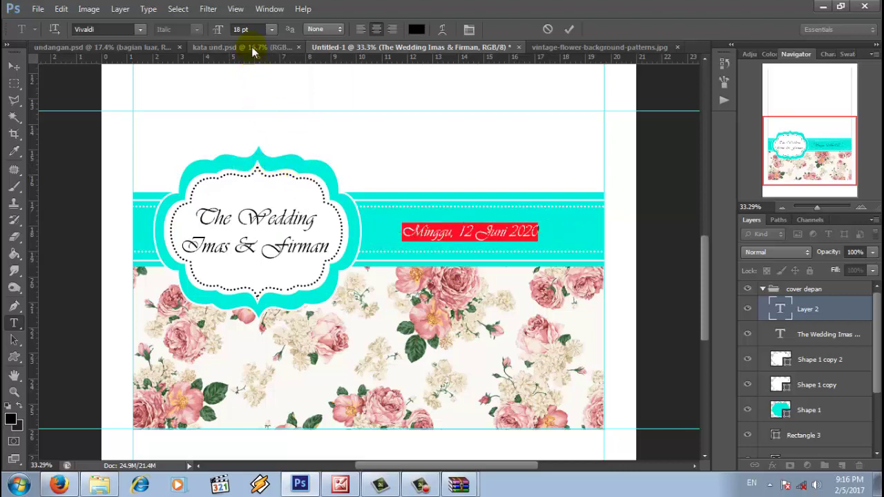
text(20)
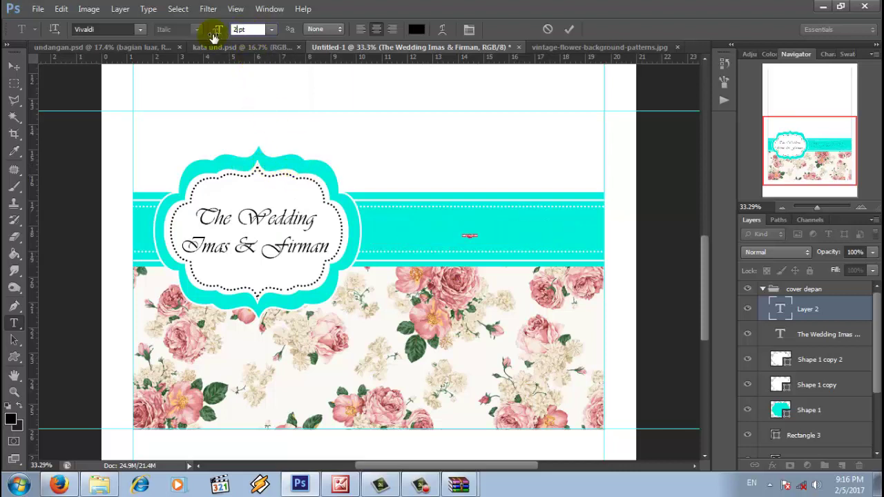
click(417, 29)
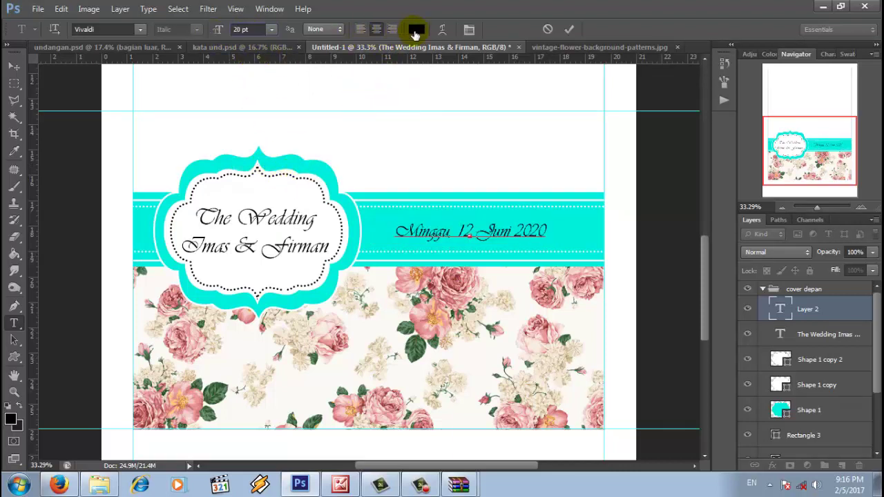
click(430, 138)
click(773, 257)
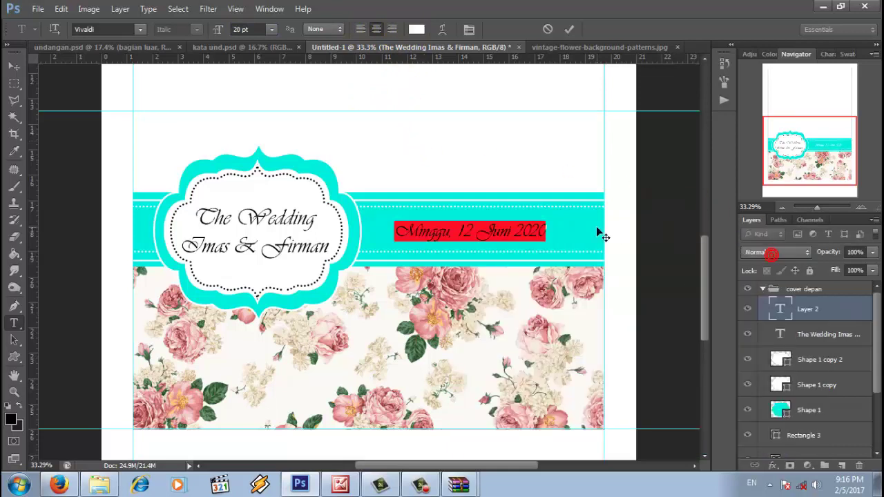
click(271, 29)
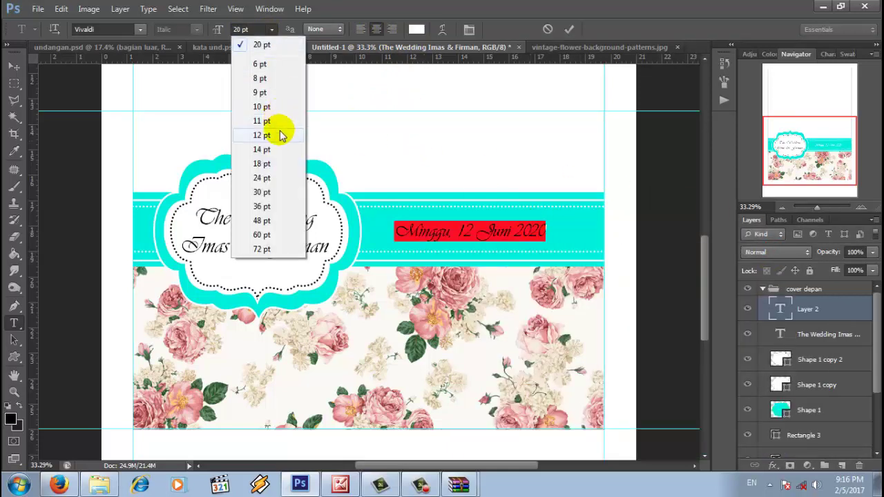
click(272, 177)
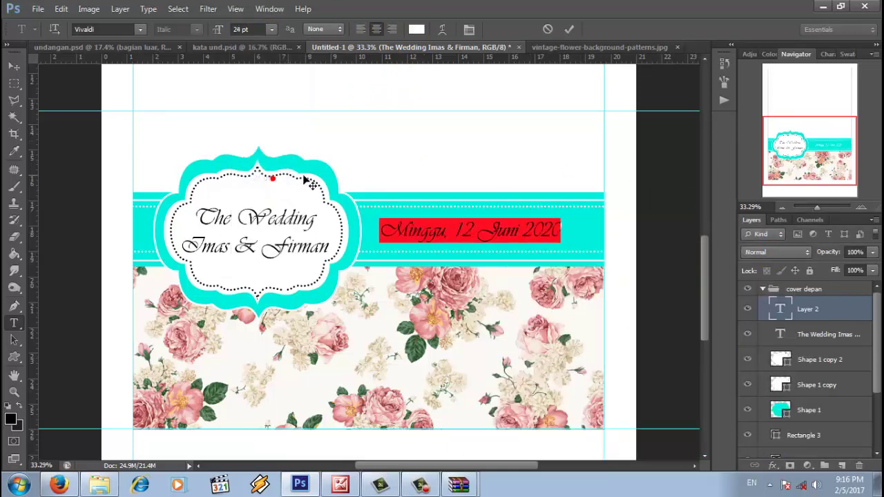
click(569, 29)
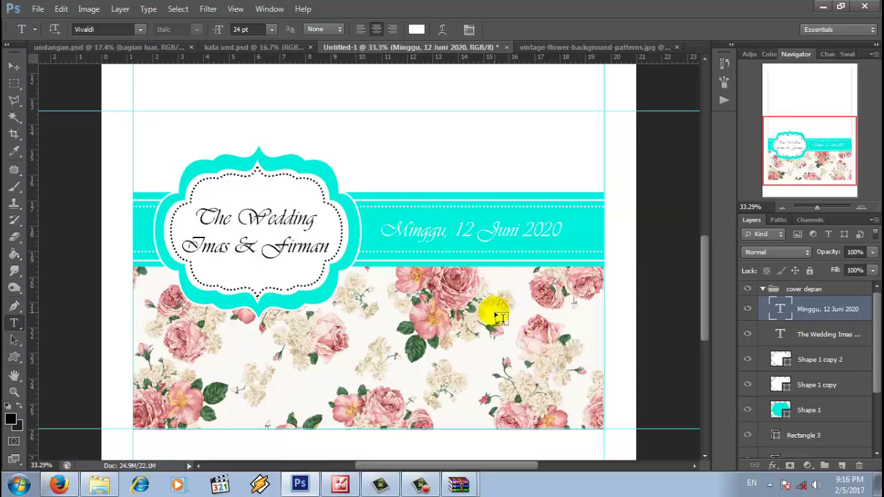
Start a new text layer on the floral area below the date, using the Arial font in black.
click(460, 301)
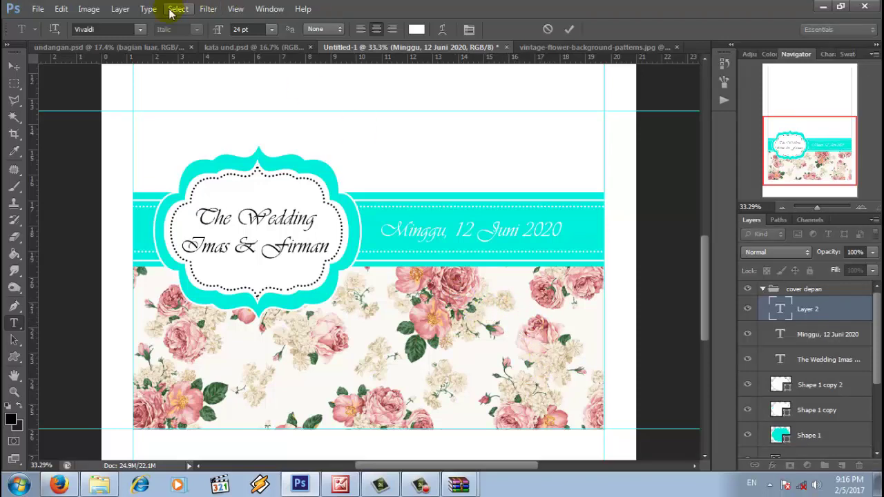
click(140, 30)
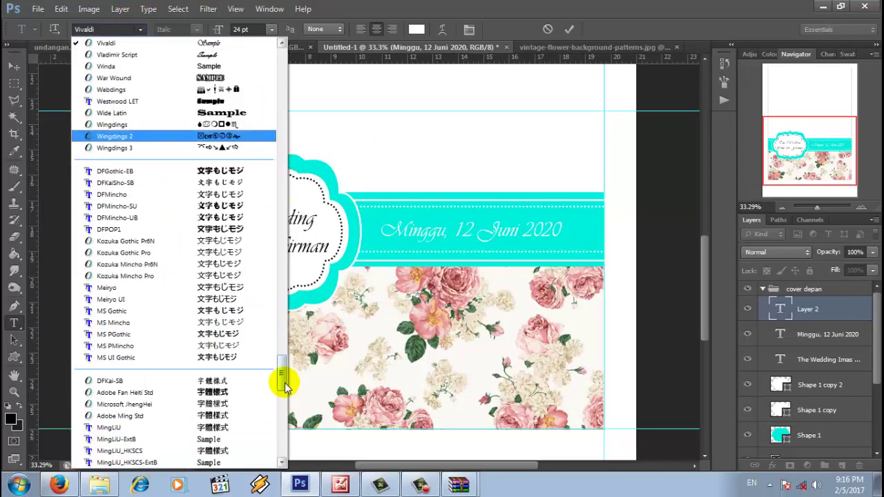
drag(282, 381, 257, 39)
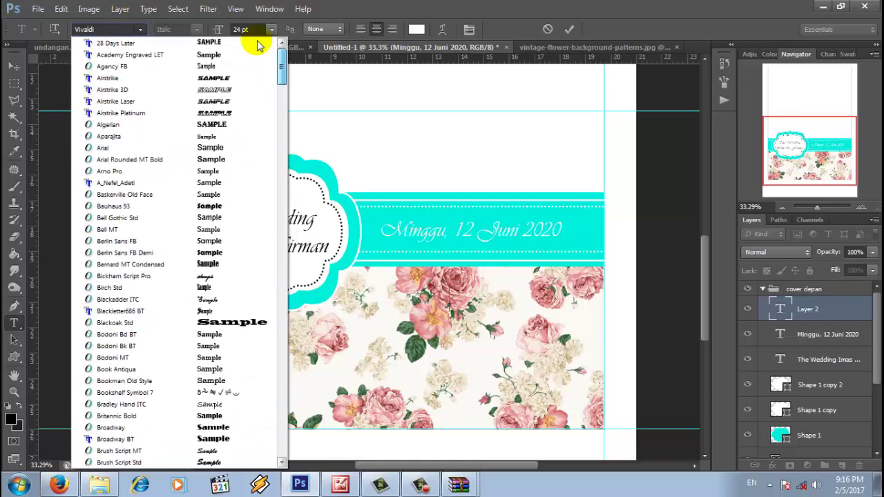
click(232, 145)
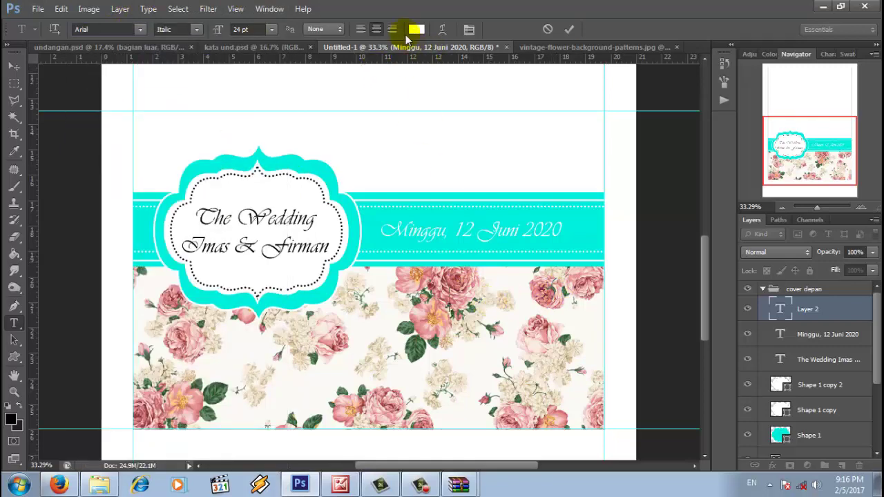
click(417, 29)
click(625, 423)
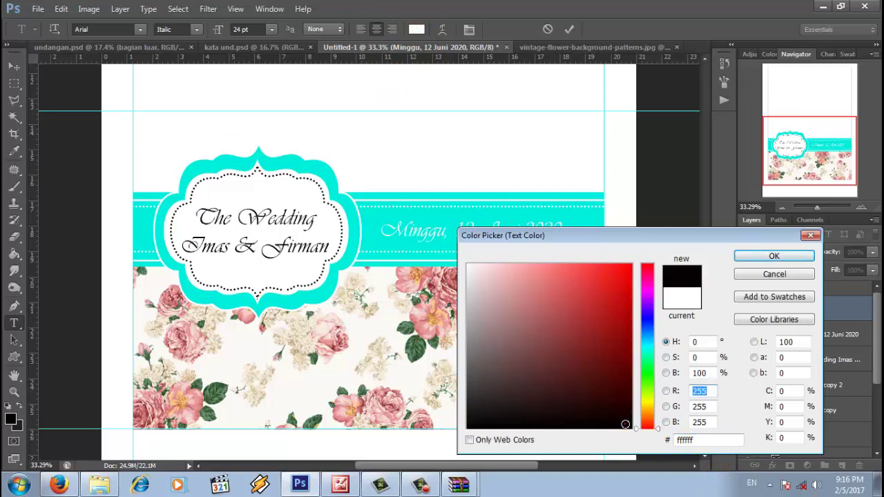
click(774, 256)
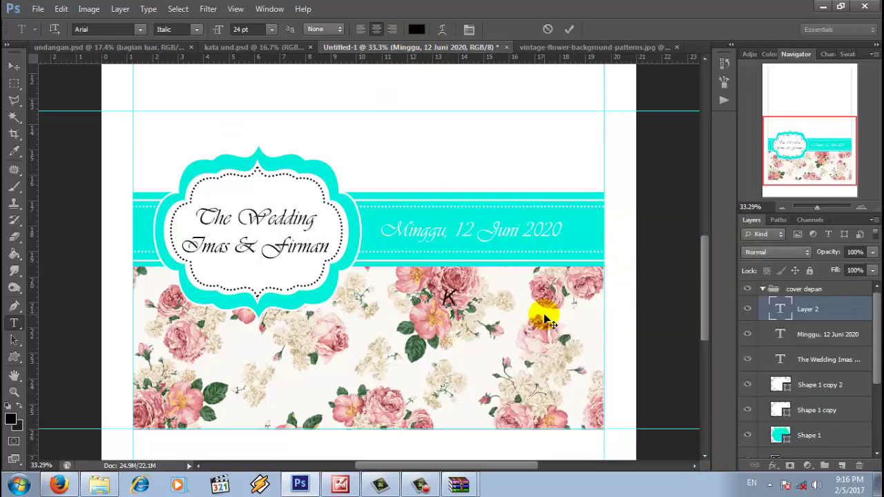
Enter the two lines "Kepada Yth :" and "Bapak/ibu/saudara/i", and shift the text up closer beneath the date.
text(ada Y)
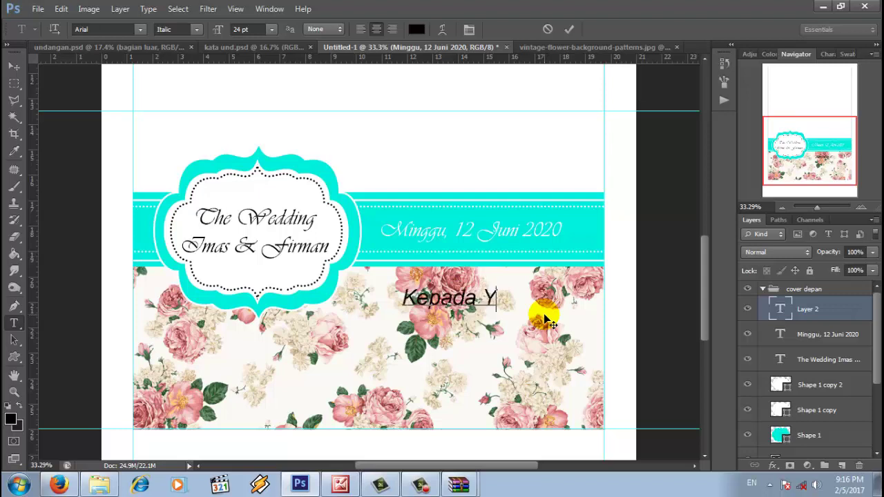
text(th : )
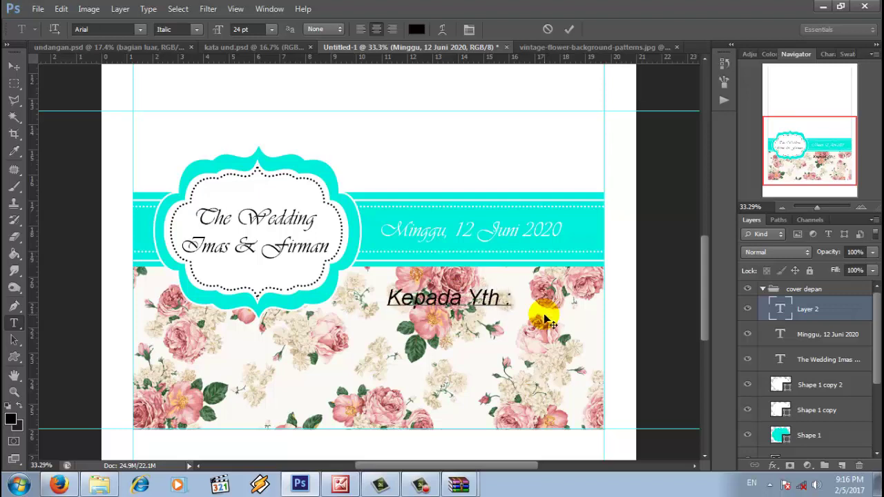
text(Bapak)
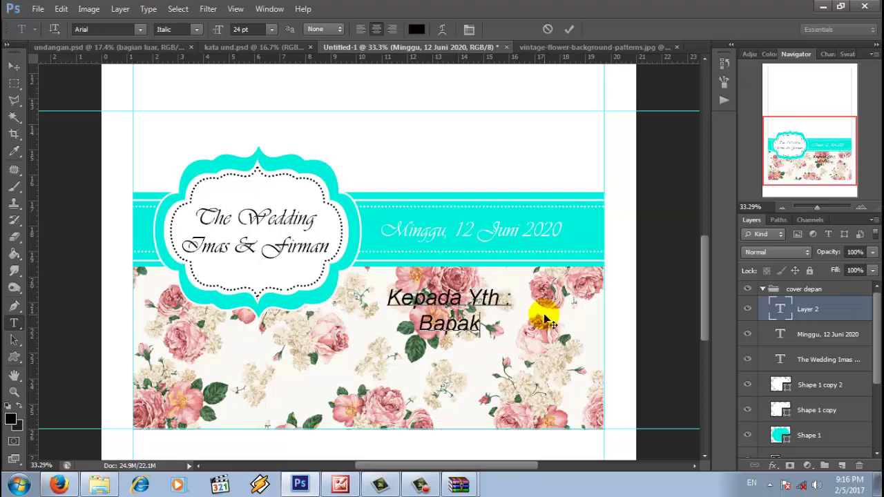
text(/i)
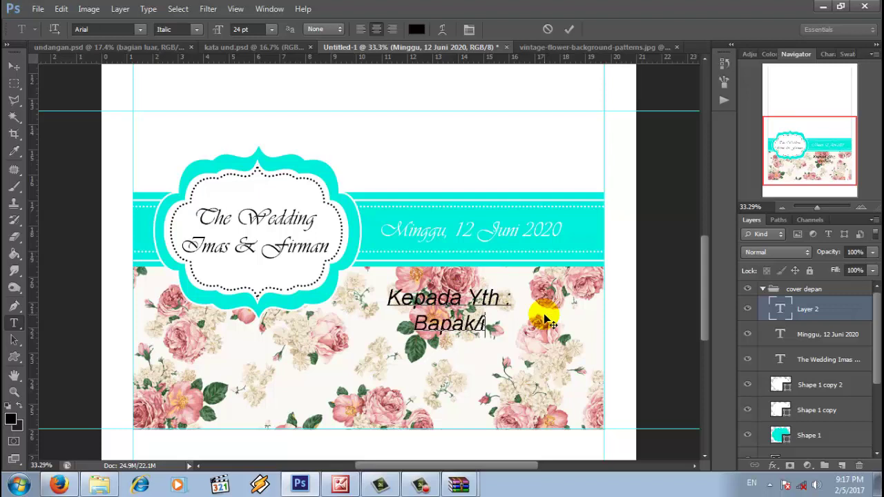
text(bu/saudara)
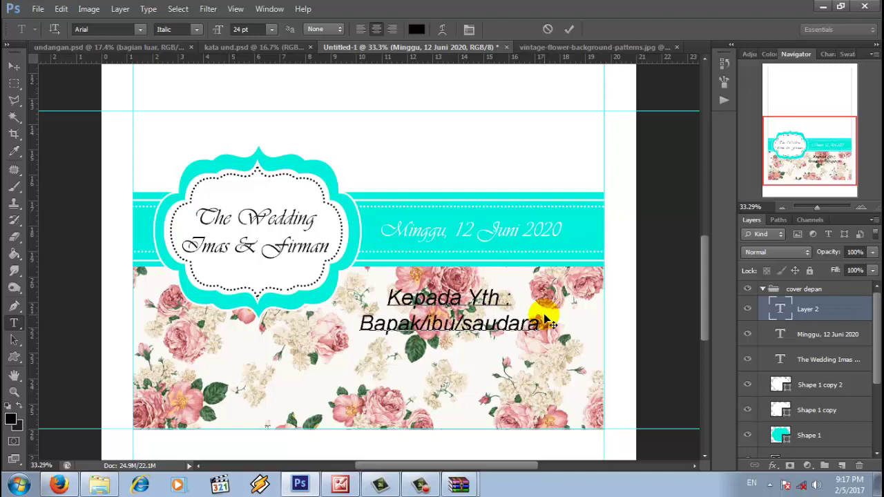
text(/i)
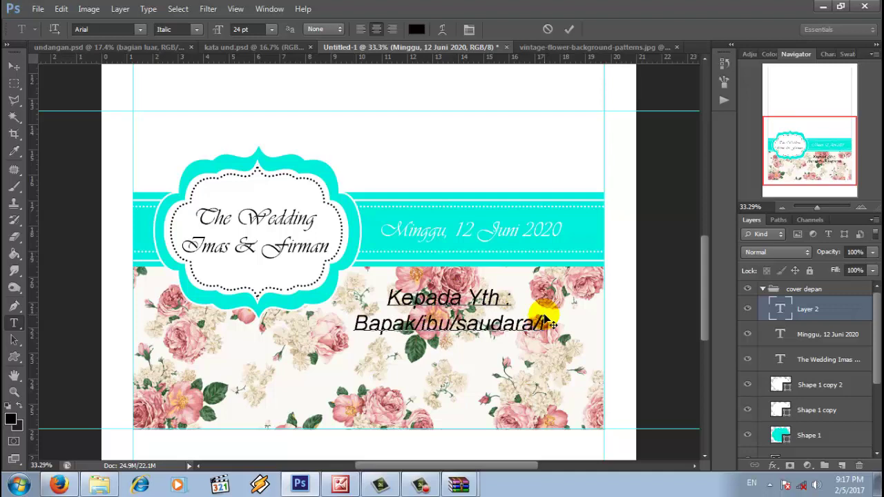
drag(504, 399, 525, 388)
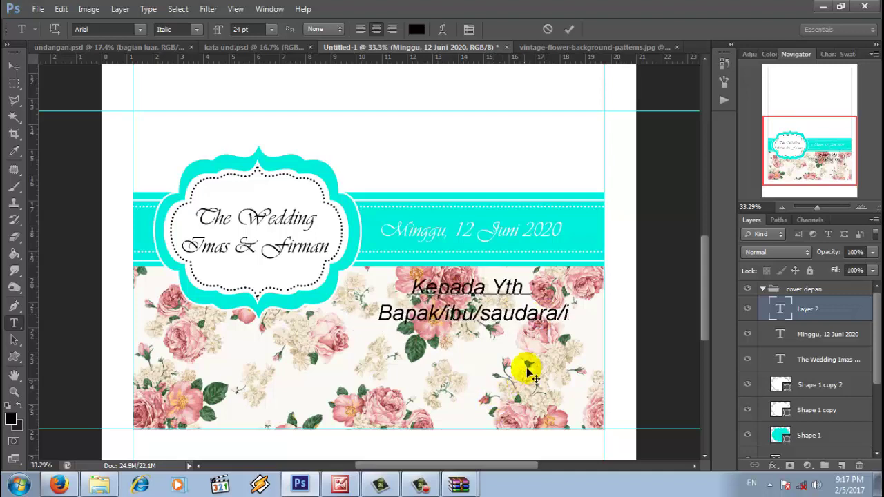
Change both recipient lines to the Regular style of Arial and reduce their size to 12 pt.
drag(572, 312, 397, 288)
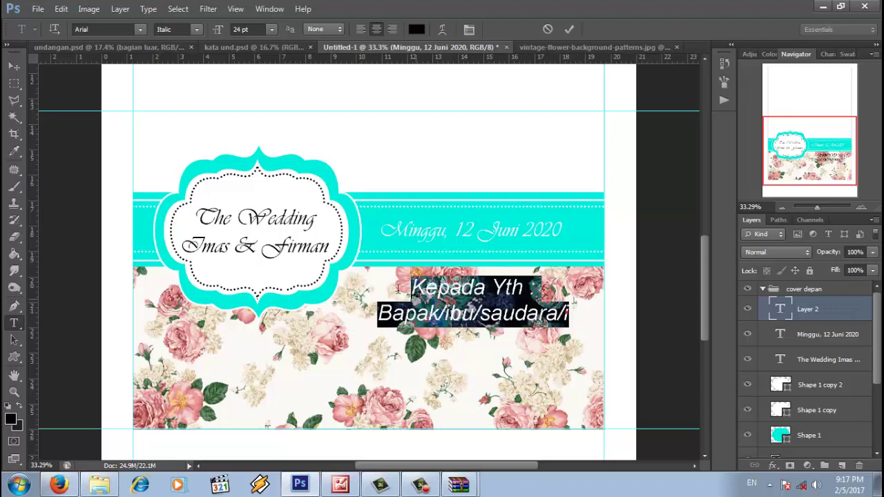
click(197, 29)
click(193, 48)
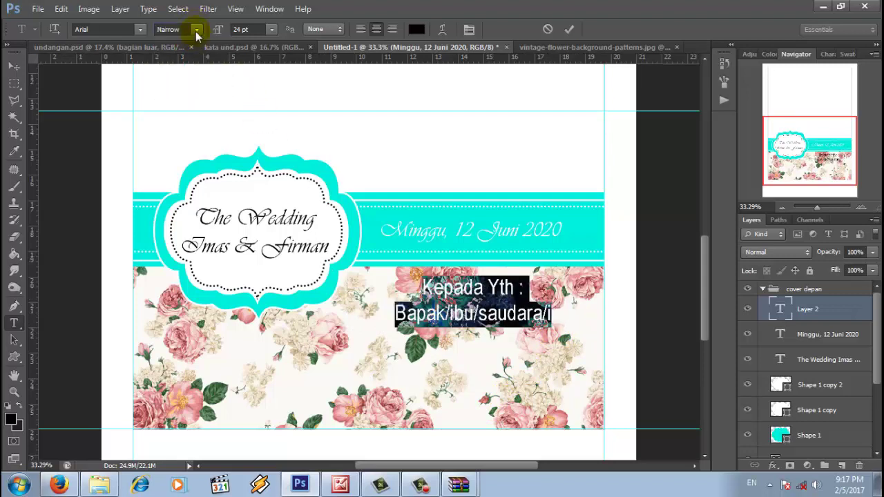
click(197, 29)
click(195, 31)
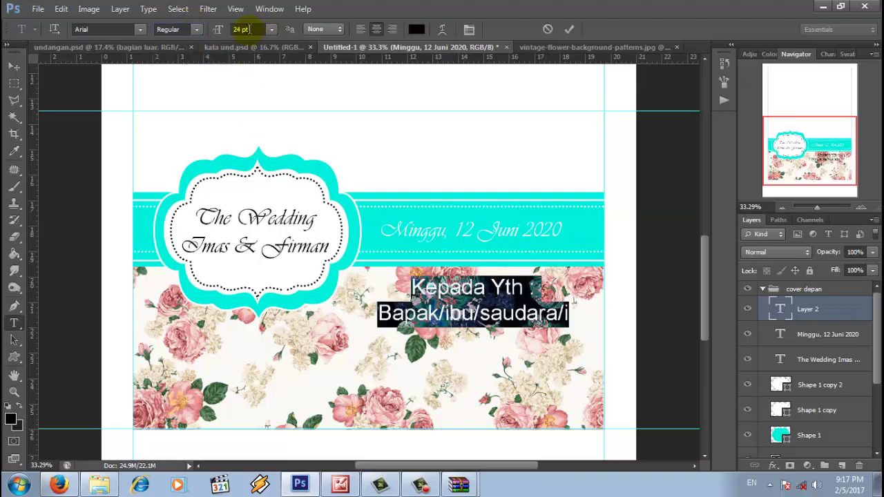
click(272, 29)
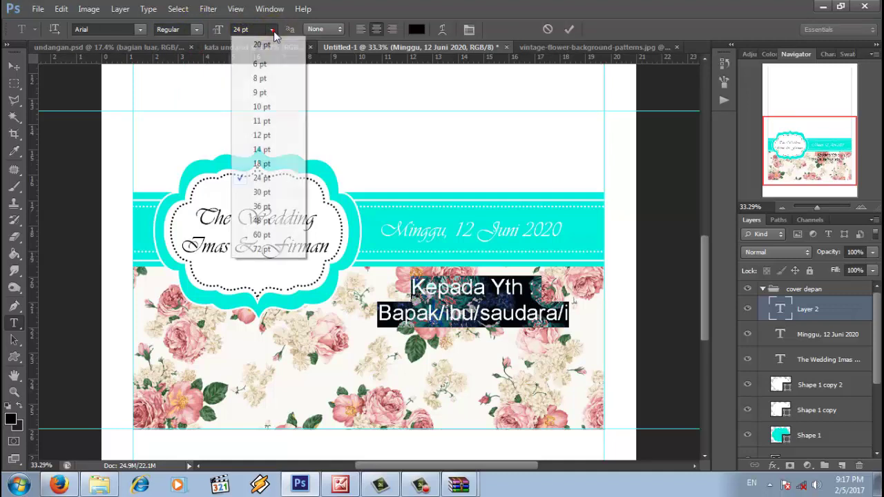
click(272, 135)
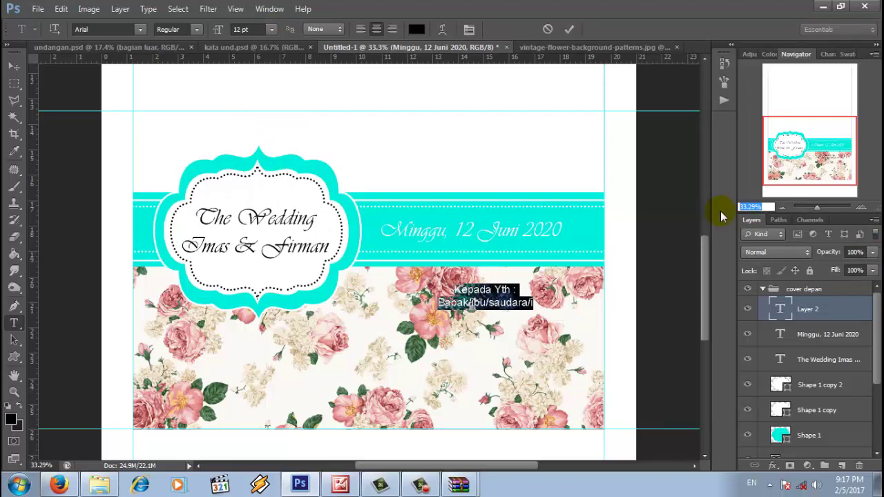
Enlarge the recipient text to 14 pt, commit it, and nudge it slightly up toward the turquoise band.
text(28)
key(Return)
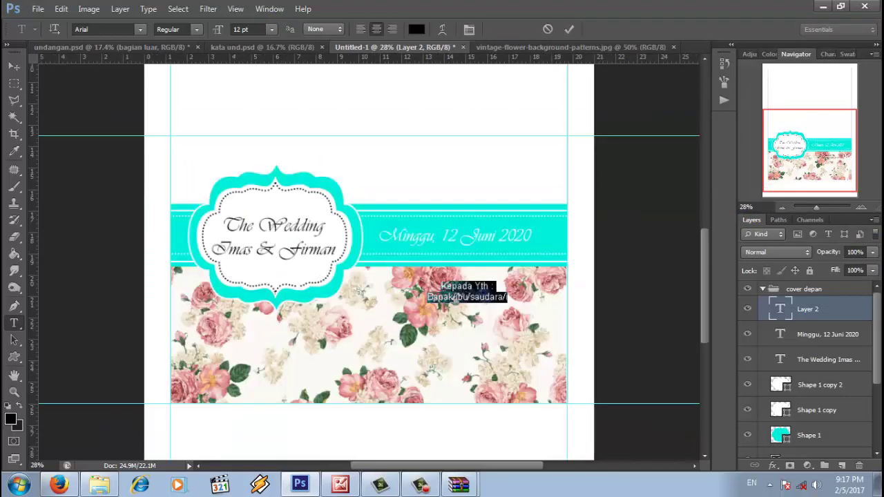
drag(503, 369, 509, 371)
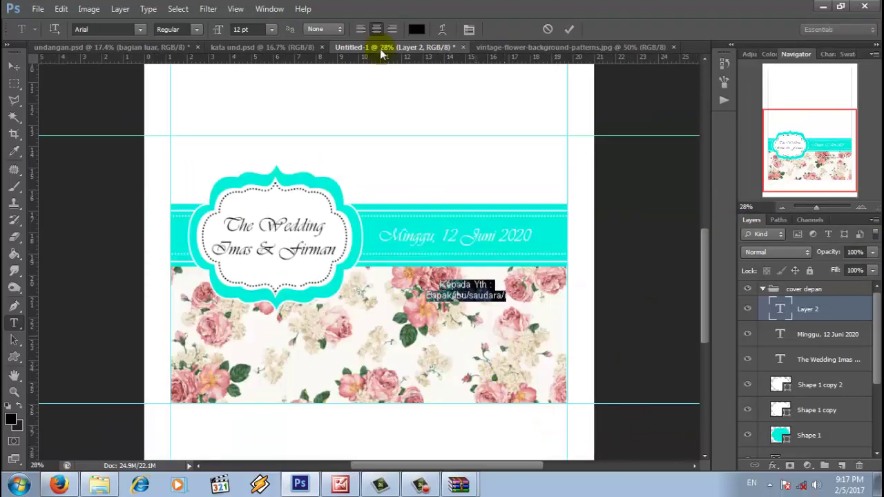
click(271, 29)
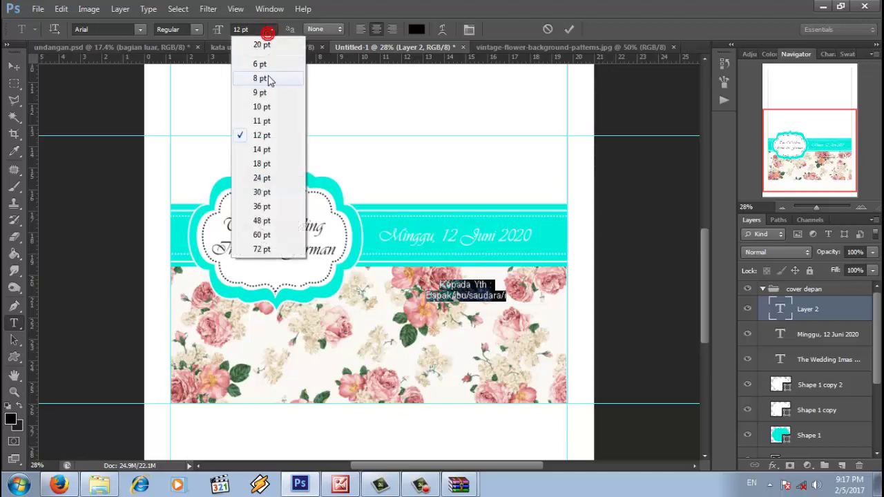
click(264, 146)
drag(522, 351, 527, 349)
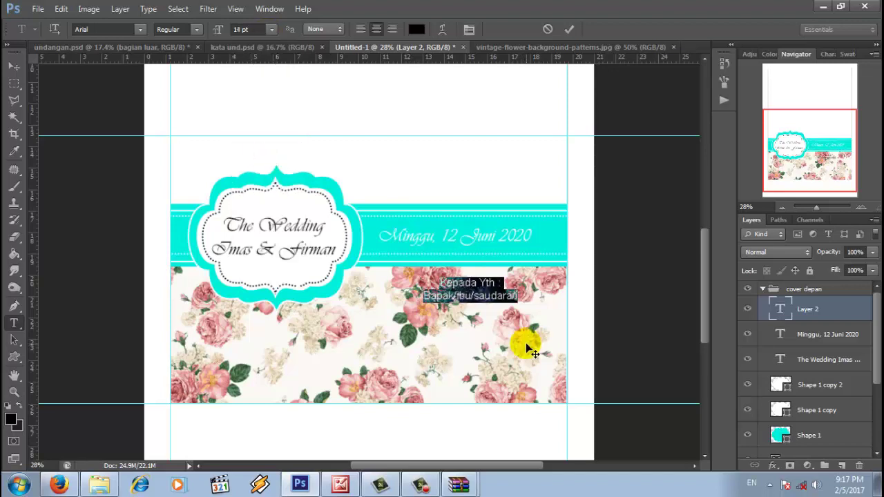
click(569, 28)
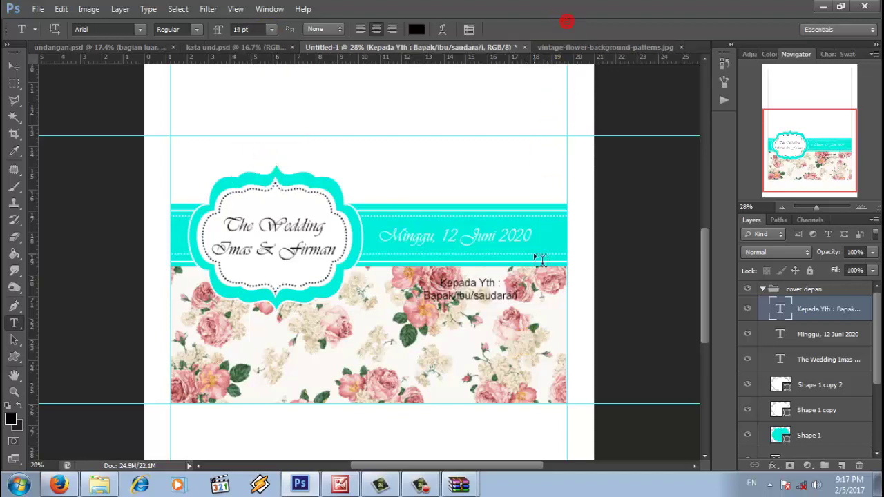
click(516, 296)
drag(537, 328, 537, 324)
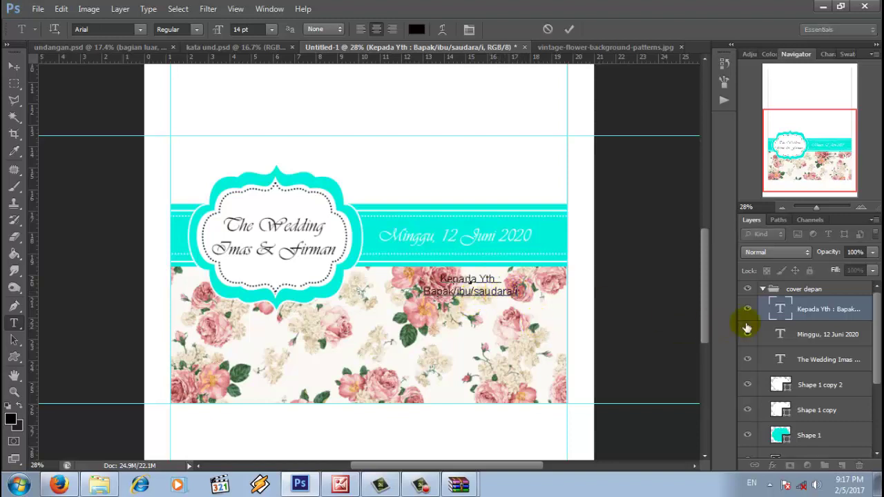
Add an outside Stroke effect in white (ffffff) to the "Kepada Yth : Bapak/ibu/saudara/i" text layer.
right_click(815, 319)
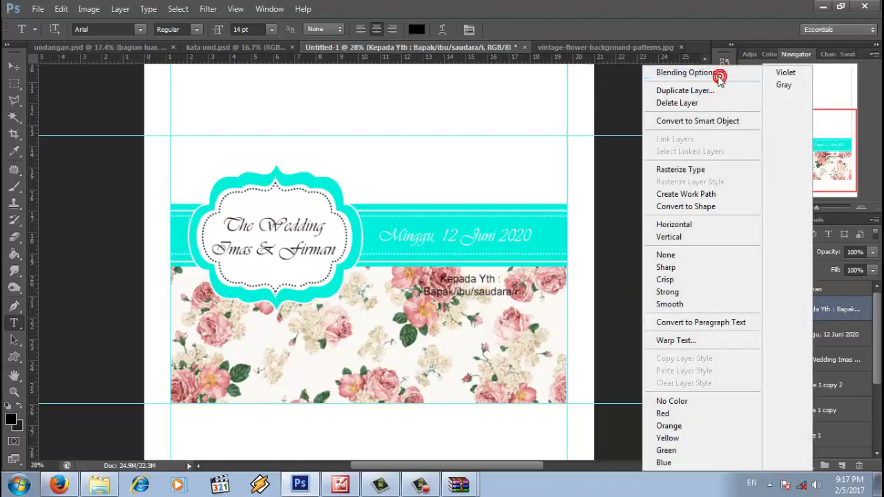
click(723, 75)
click(584, 138)
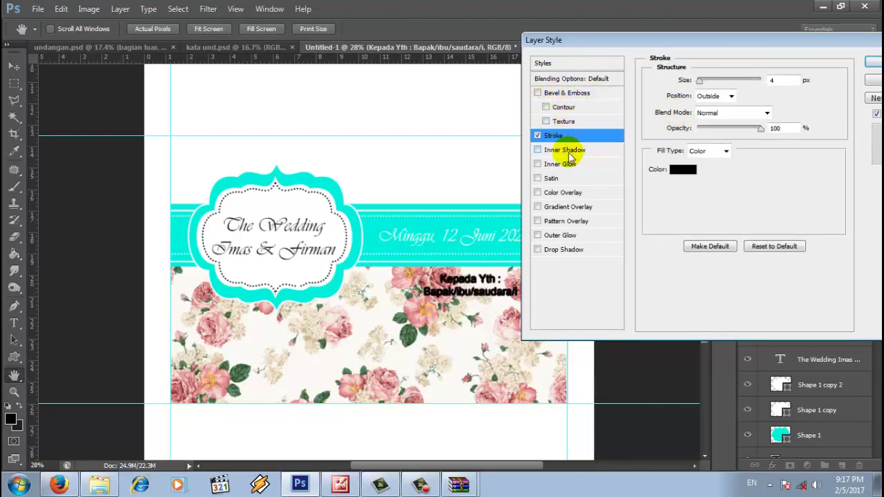
click(682, 169)
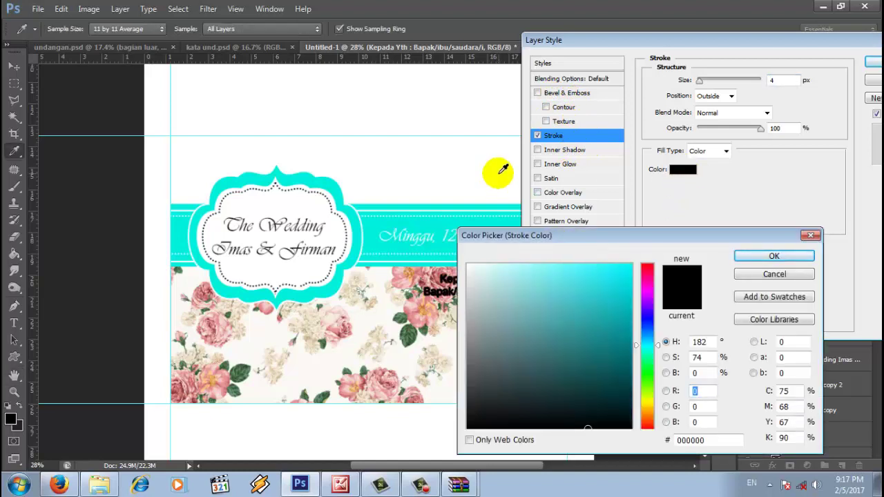
click(467, 172)
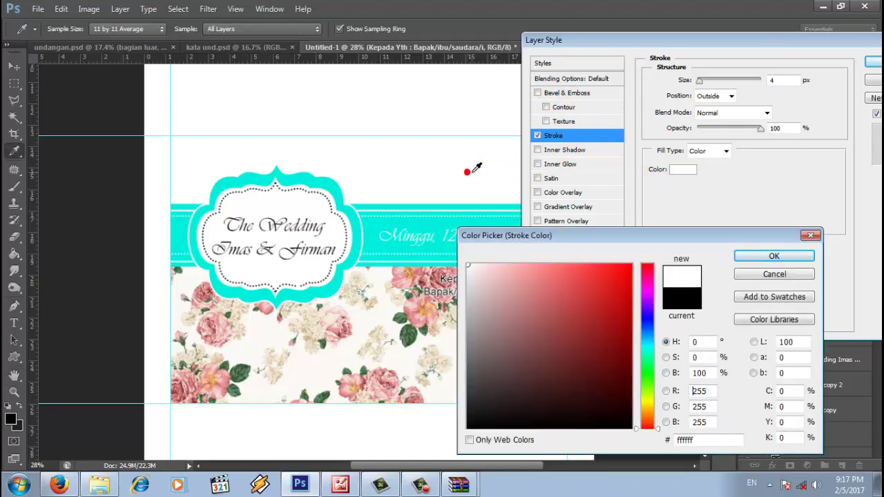
click(752, 256)
Set the recipient text's stroke size to 10 px, check it on the canvas, and apply the layer style.
click(773, 86)
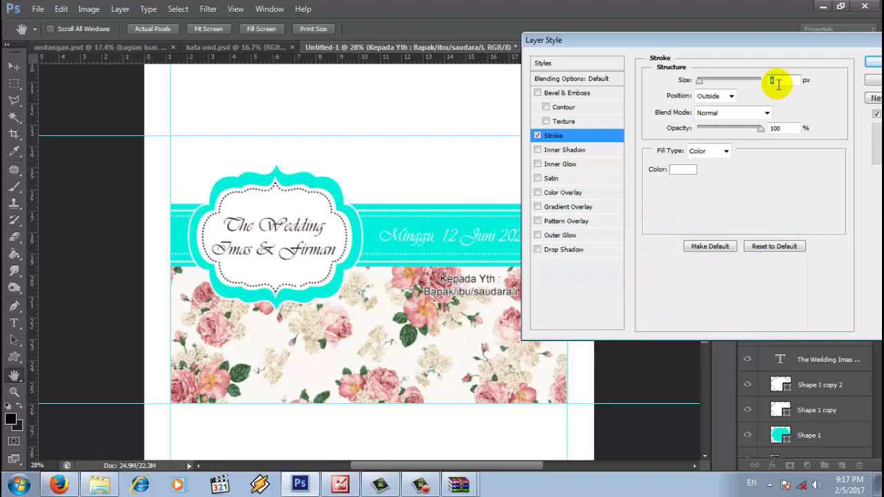
text(10)
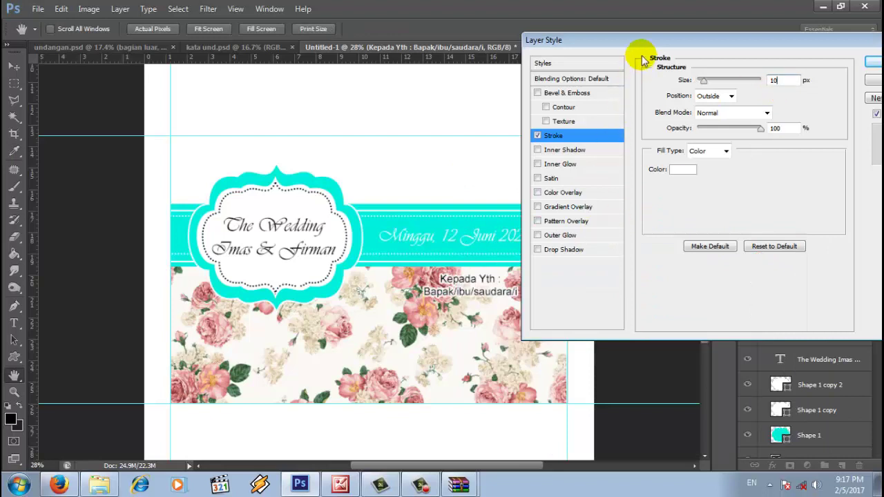
drag(641, 41, 561, 470)
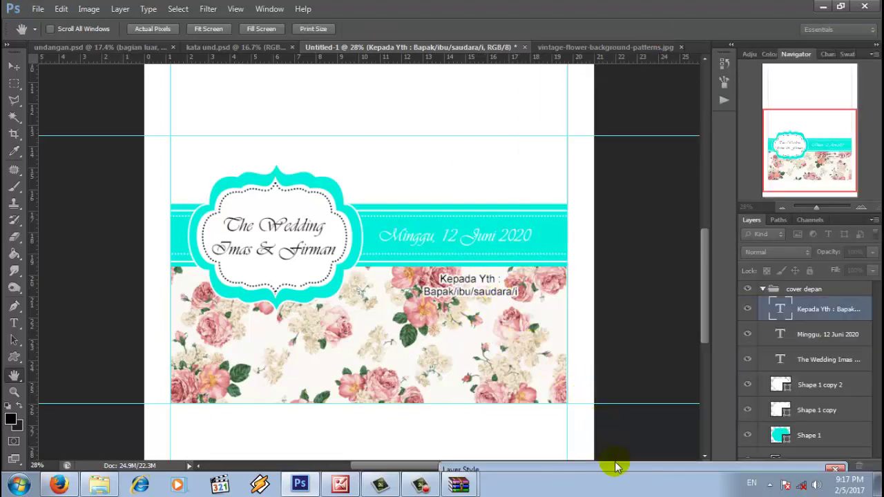
drag(636, 471, 658, 230)
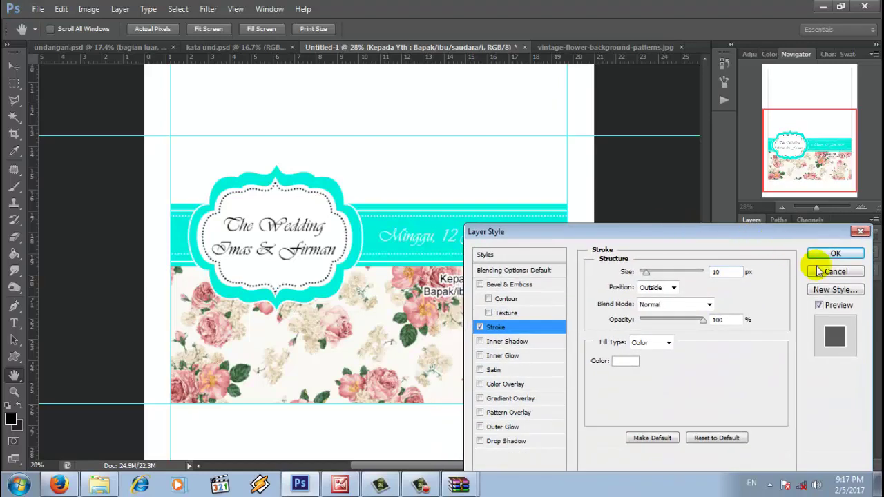
click(788, 252)
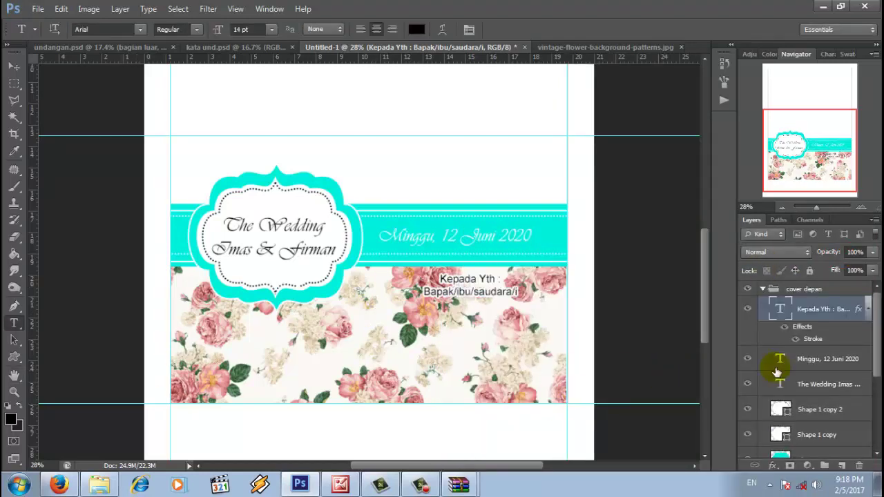
Draw a rounded rectangle about 825 by 472 px below the recipient text, with 40 px radius, white fill and solid black 2 pt stroke.
click(21, 358)
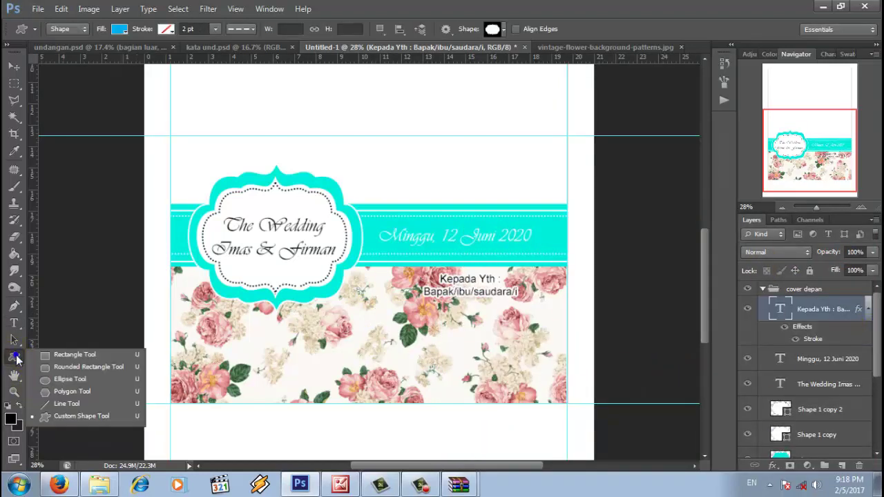
click(88, 369)
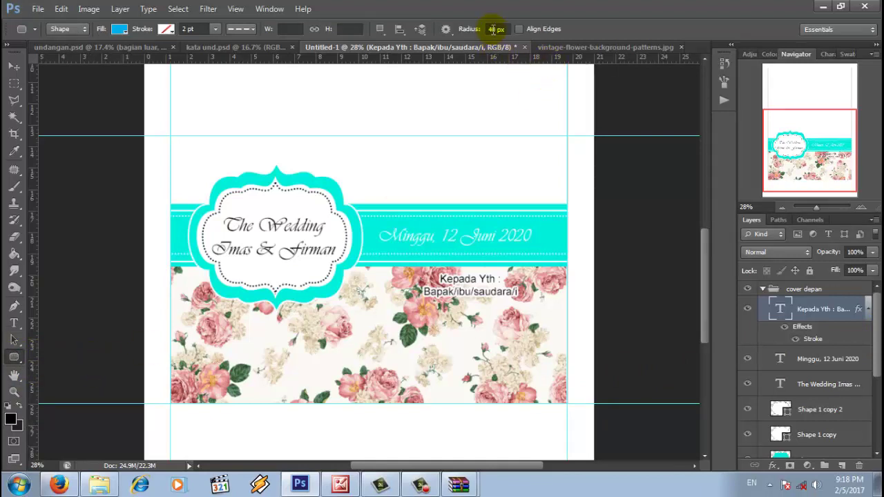
click(119, 31)
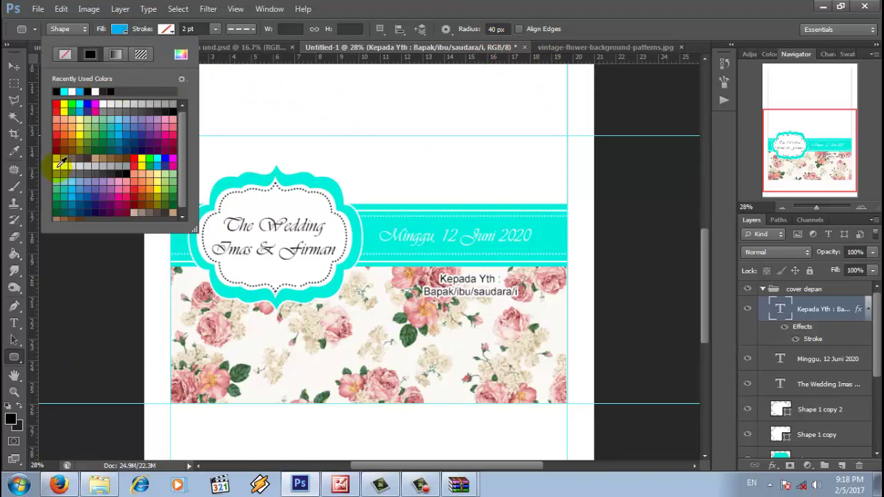
click(142, 58)
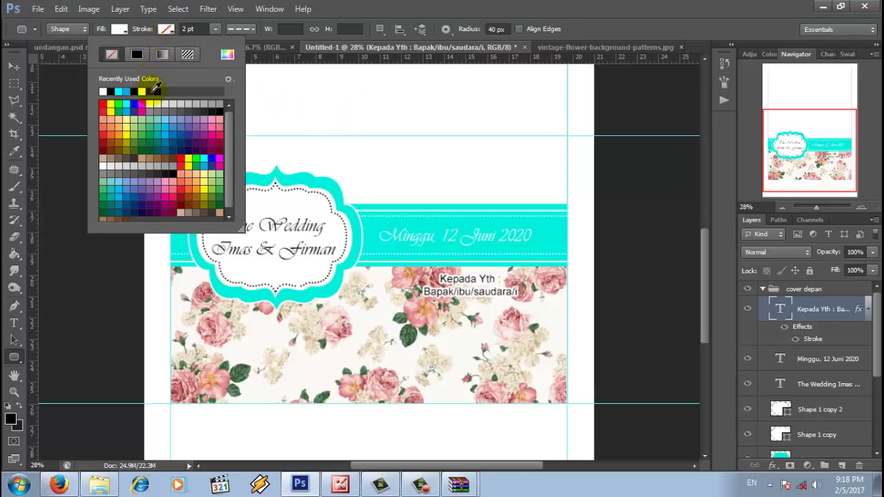
click(222, 111)
click(243, 29)
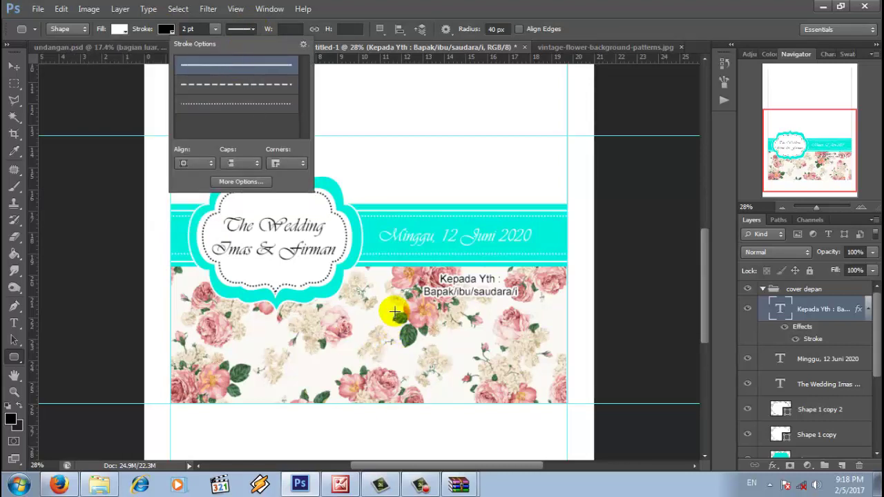
mouse_move(393, 306)
mouse_down()
mouse_move(529, 396)
mouse_move(551, 390)
mouse_move(542, 389)
mouse_up()
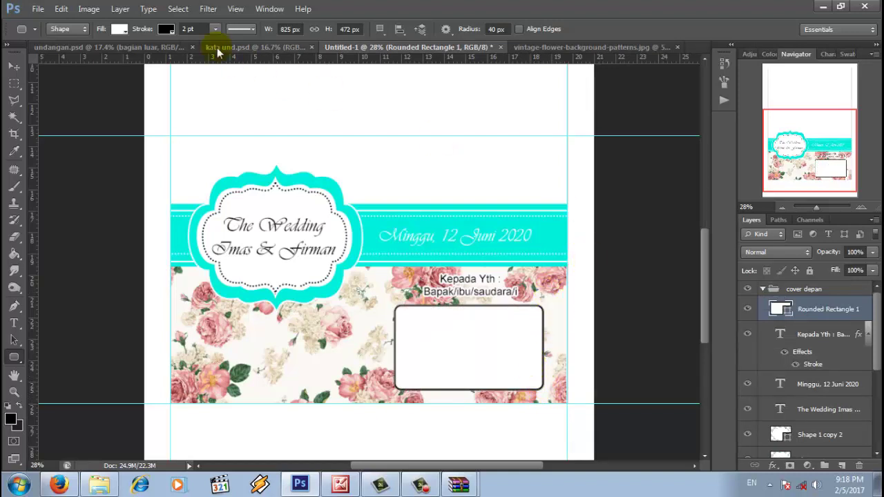
Try the rounded rectangle without a stroke and deselect it to judge the look.
click(166, 31)
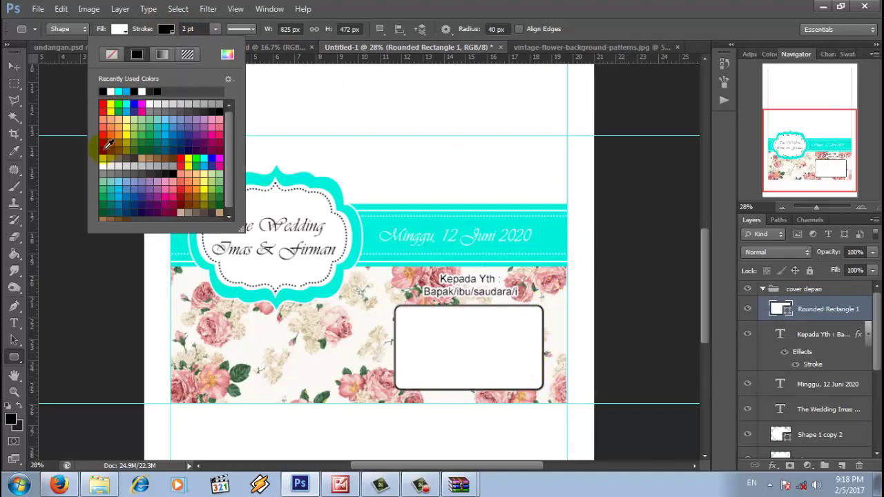
click(112, 54)
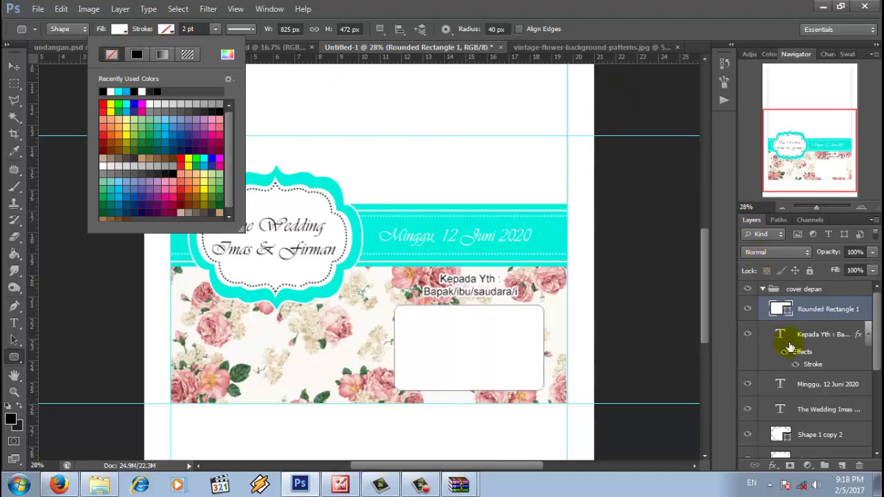
click(798, 294)
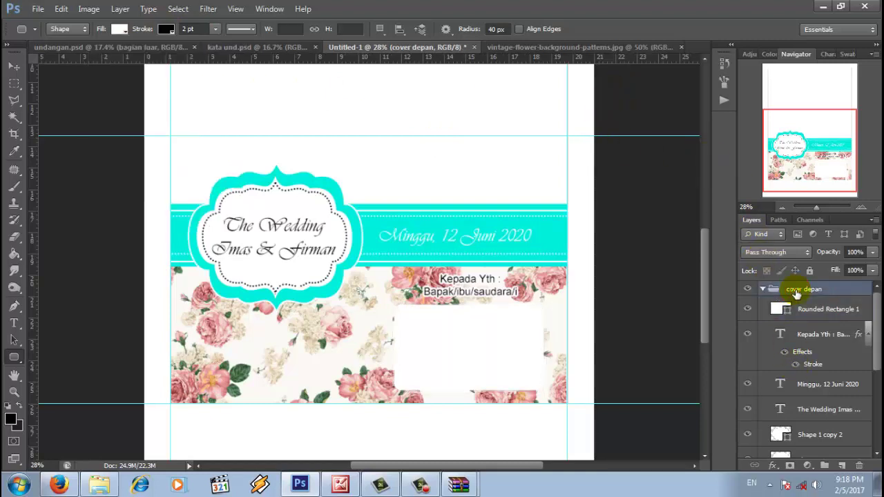
click(14, 67)
click(493, 359)
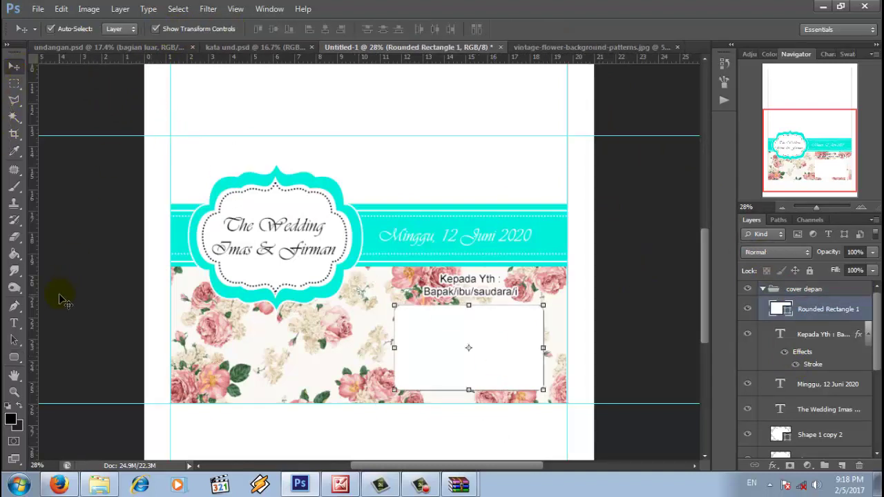
Restore the black stroke on the rounded rectangle and set its width to 1 pt.
click(14, 359)
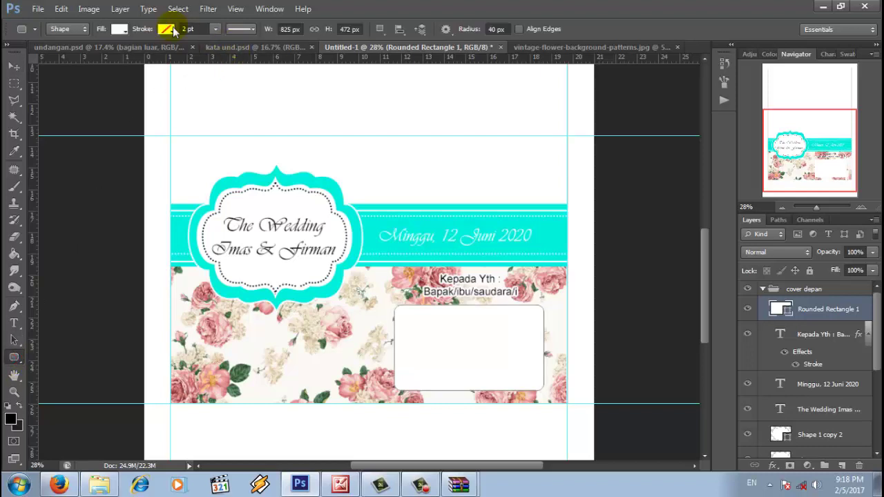
click(167, 29)
click(223, 109)
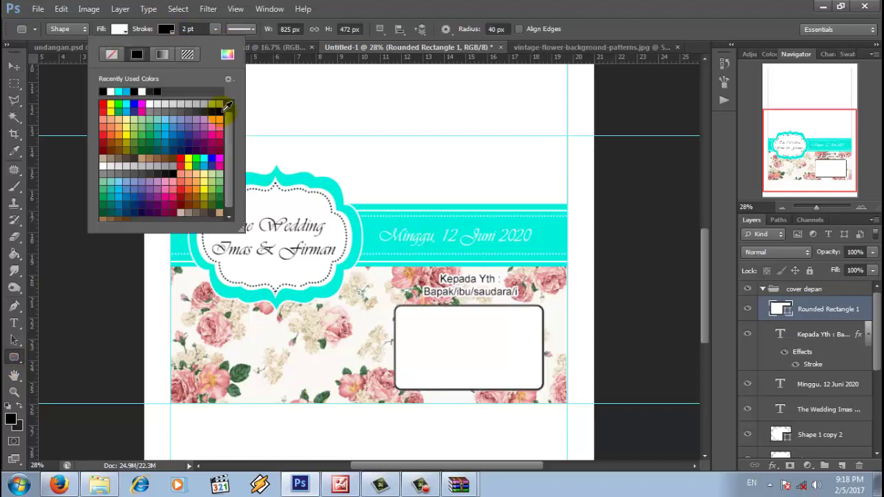
click(188, 29)
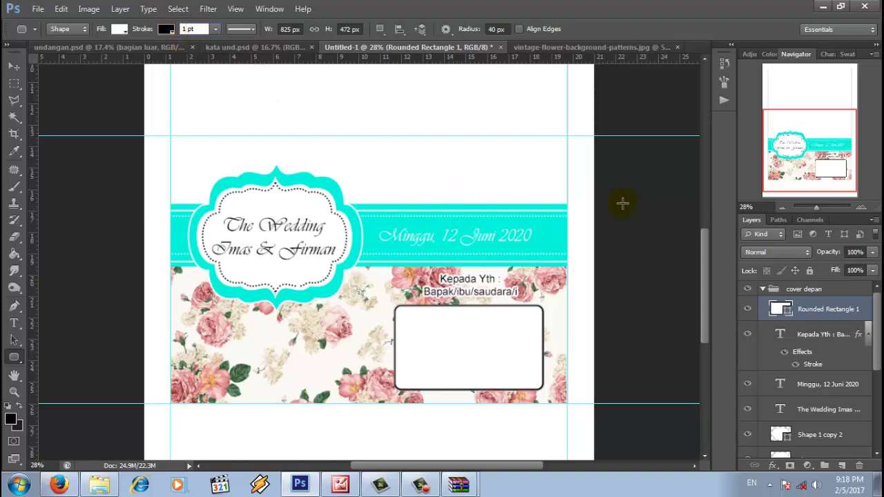
click(782, 290)
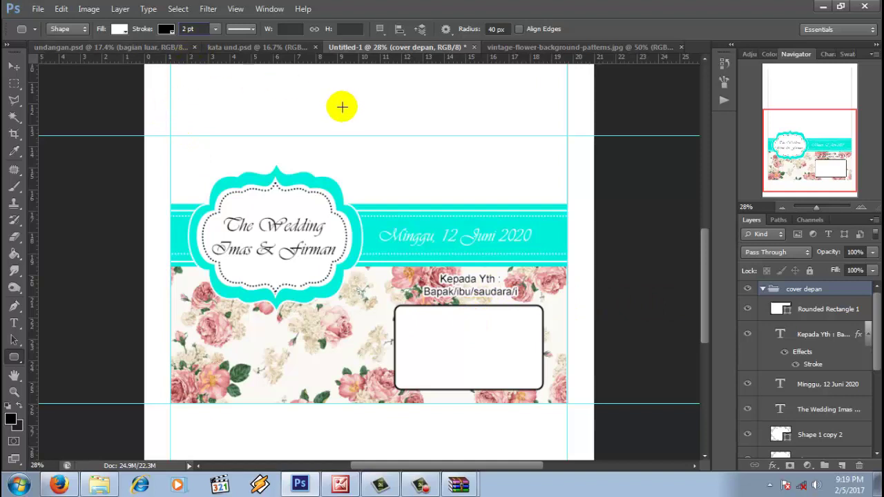
key(alt+bracketleft)
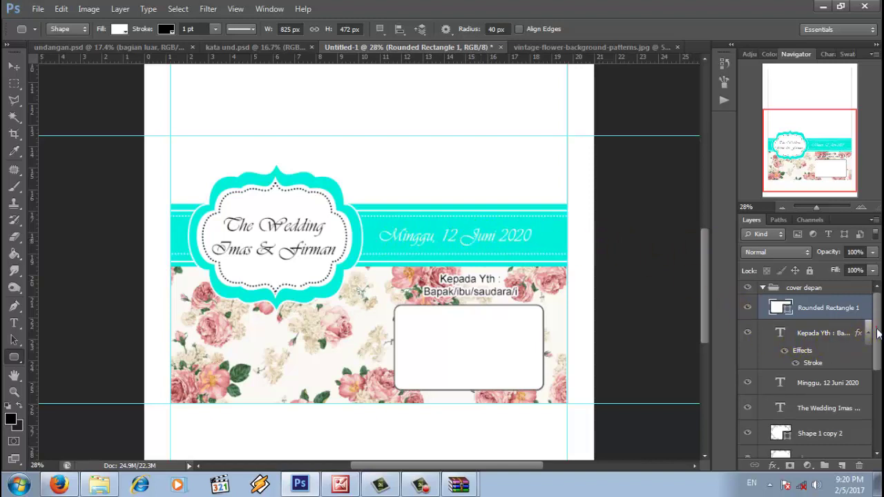
Add a Drop Shadow effect to the "Minggu, 12 Juni 2020" text layer.
drag(875, 350, 877, 367)
click(813, 287)
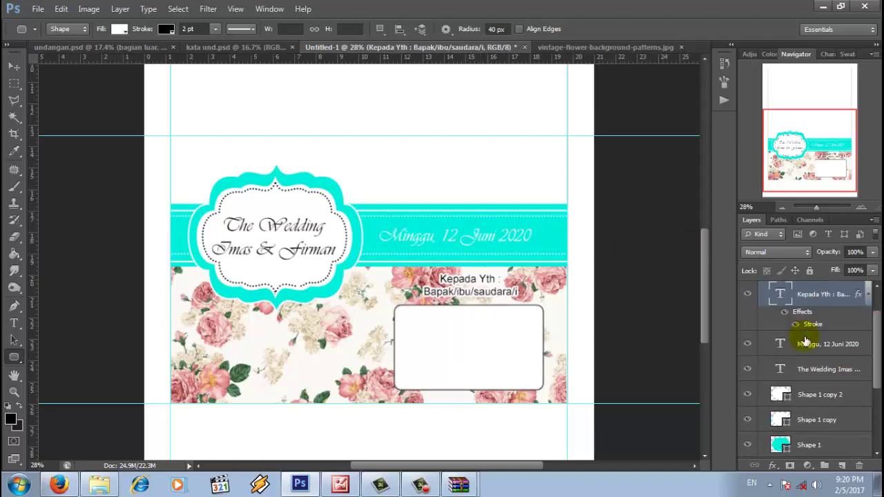
click(804, 348)
right_click(804, 352)
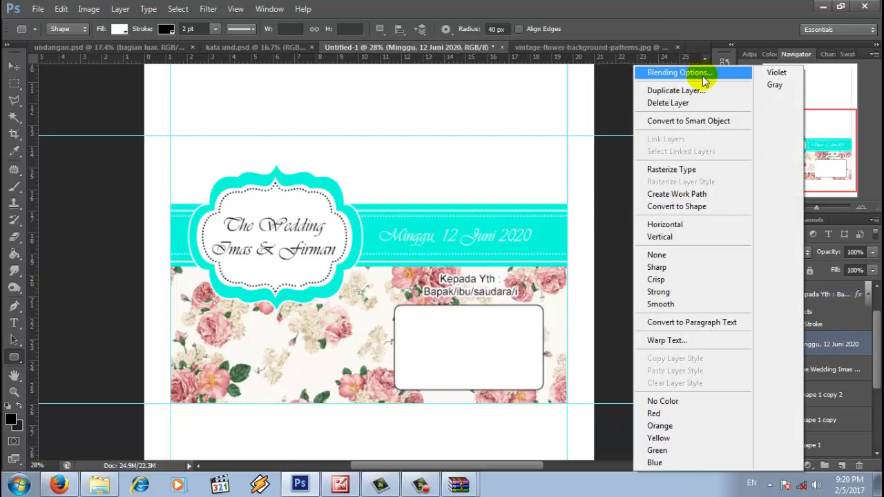
click(680, 73)
drag(503, 233, 585, 66)
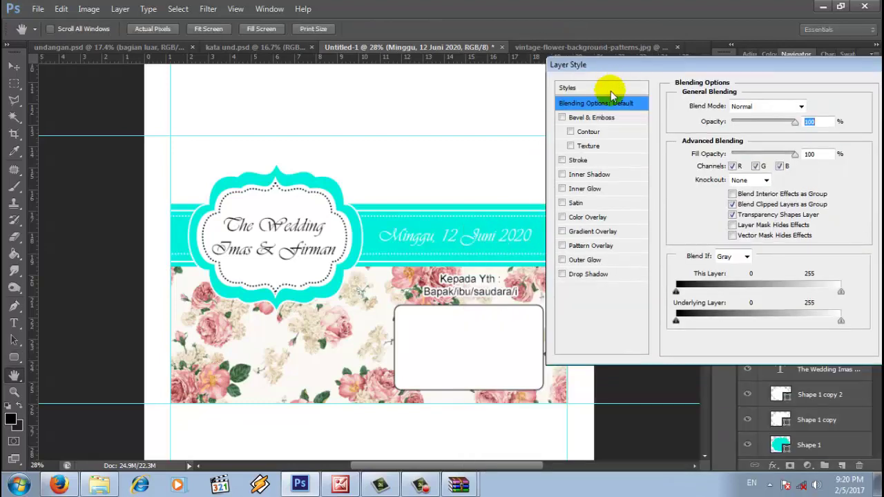
click(605, 274)
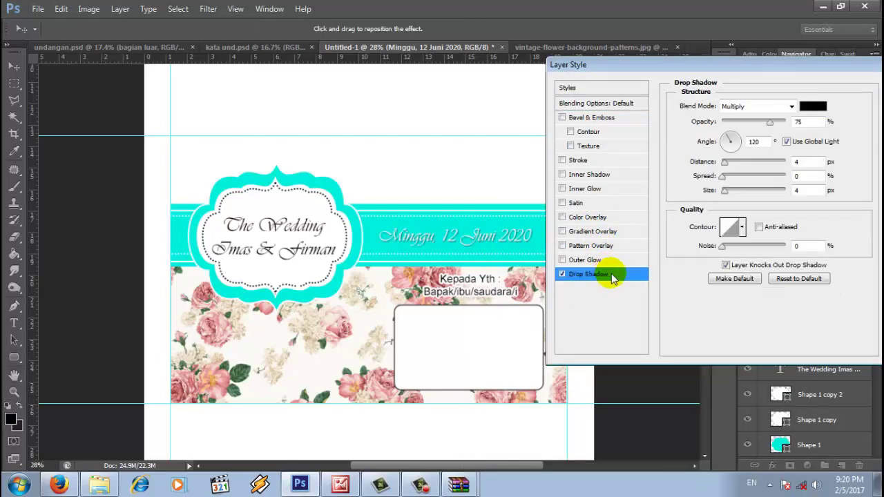
Set the date text's drop shadow opacity to 50%, check it on the canvas, and apply the layer style.
click(798, 121)
text(5)
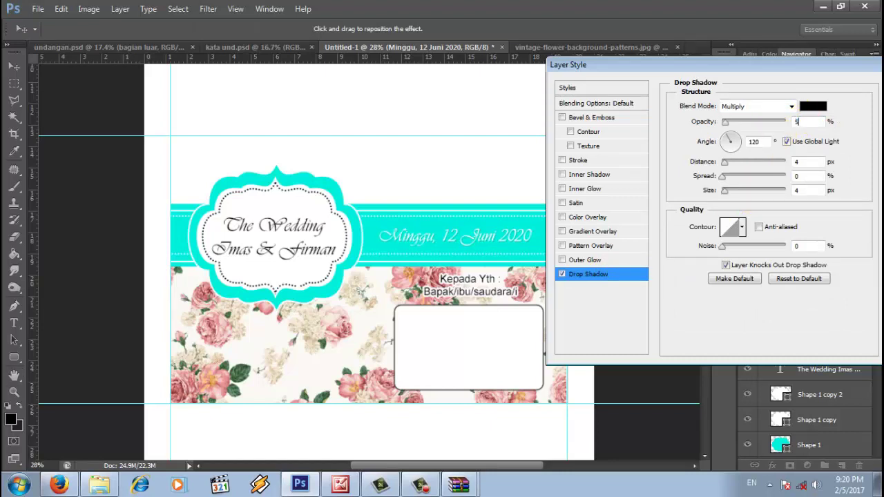
text(0)
drag(728, 70, 407, 313)
click(583, 328)
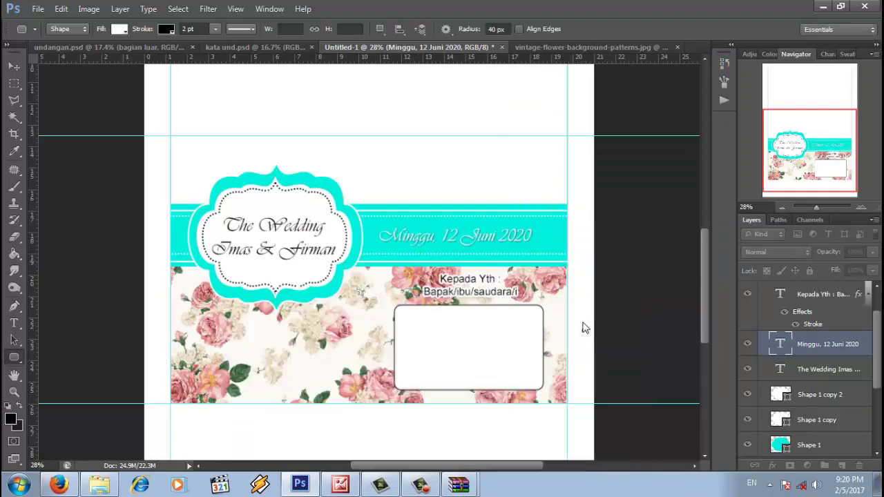
Open the floral-brushes27 PNG from the "undangan bunga" folder in Photoshop and activate the Move tool.
scroll(472, 192, up, 1)
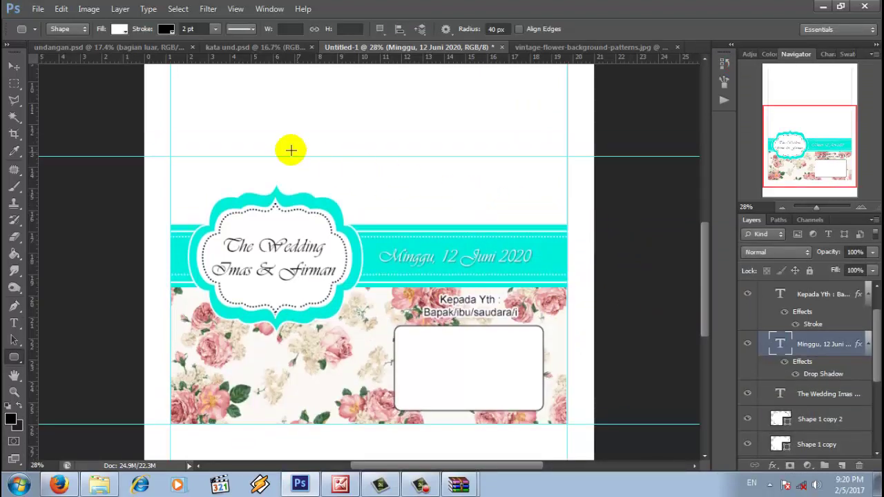
click(99, 484)
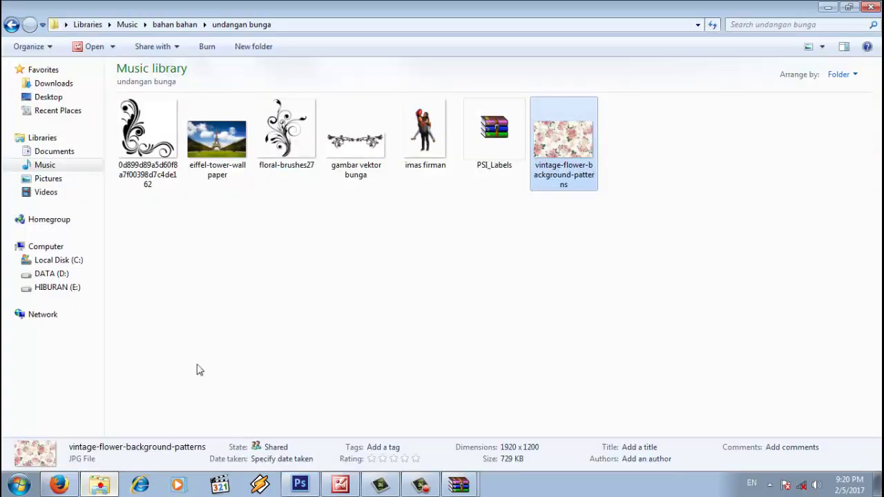
right_click(281, 109)
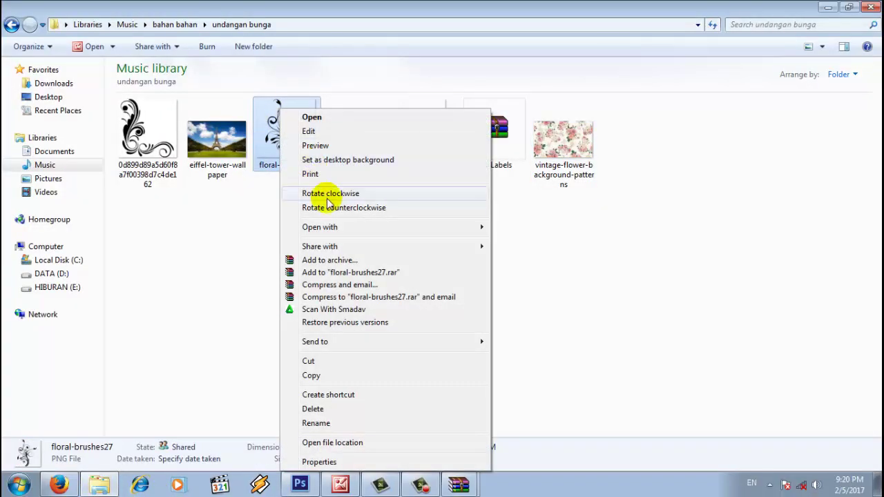
click(347, 228)
click(523, 227)
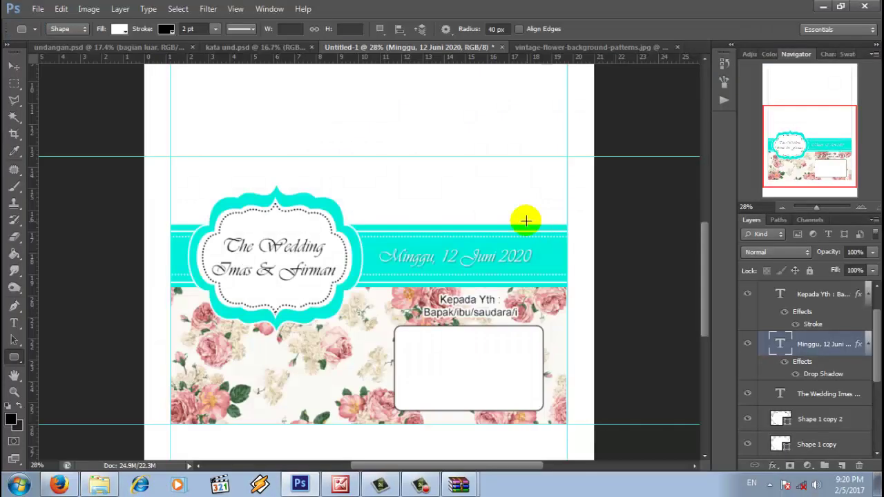
click(12, 67)
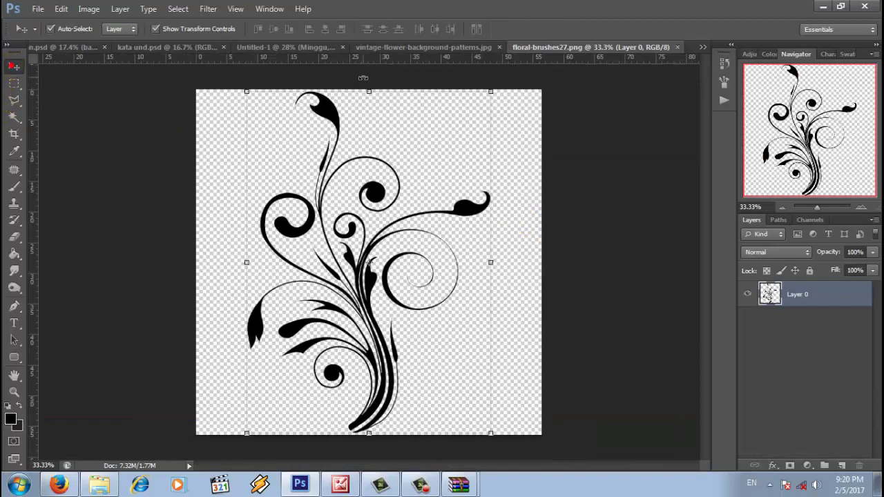
Bring the floral ornament into the Untitled-1 invitation, close the vintage-flower-background-patterns image, and move the ornament up over the cover.
drag(322, 103, 385, 190)
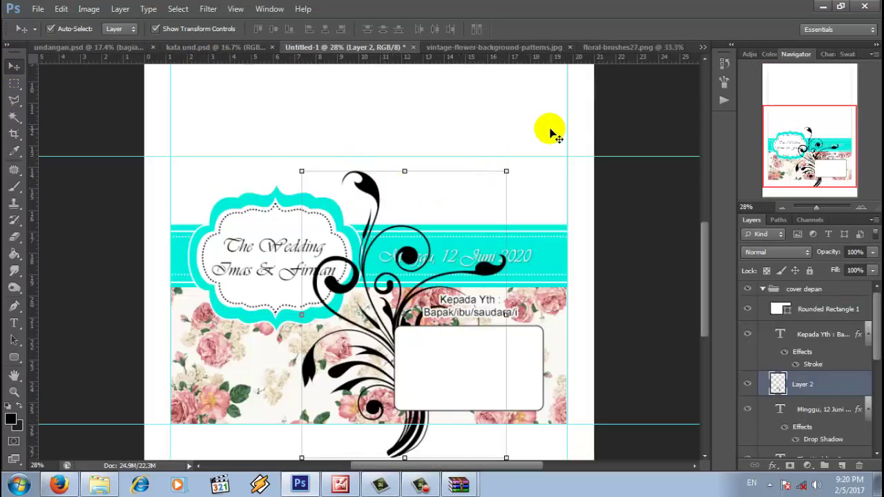
click(538, 42)
click(564, 47)
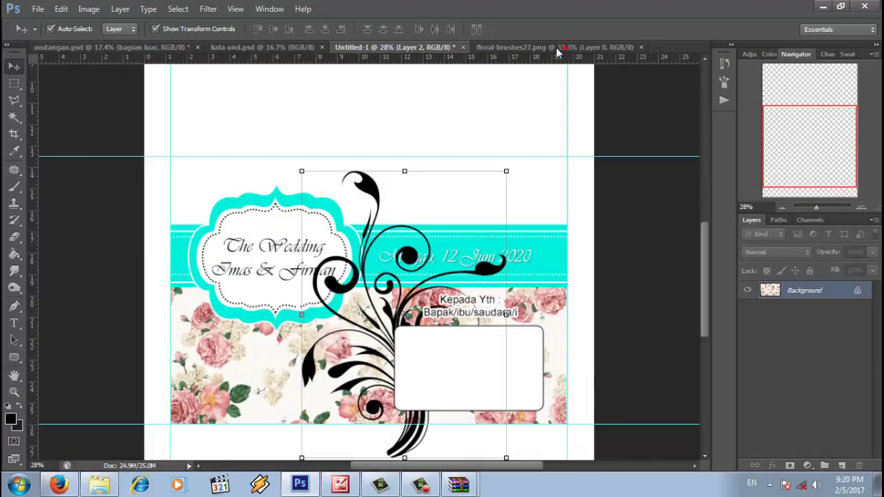
mouse_move(387, 160)
mouse_down()
mouse_move(332, 126)
mouse_move(359, 90)
mouse_up()
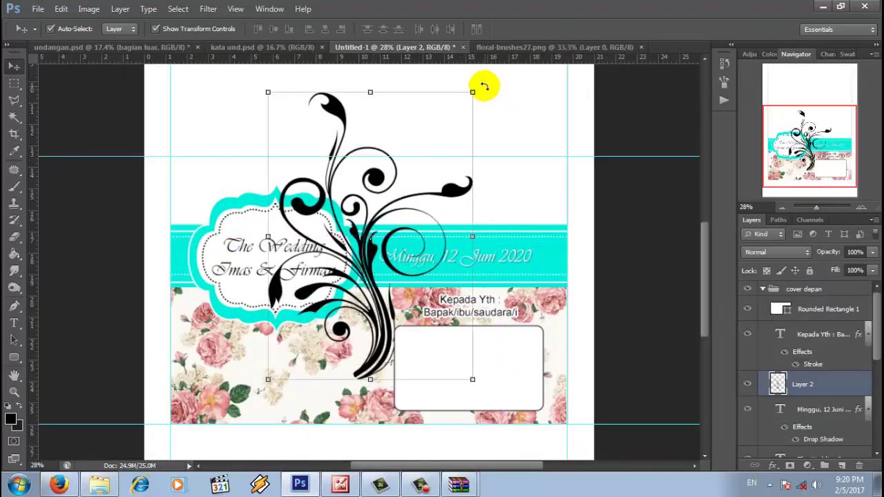
Rotate the floral ornament about 90° clockwise, scale it to about 51%, and place it at the upper-left corner of the title frame.
drag(484, 86, 493, 330)
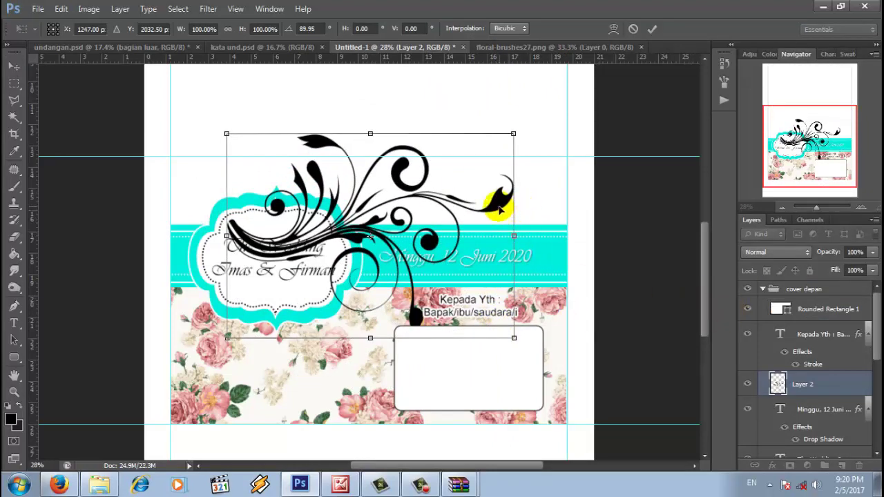
drag(512, 132, 392, 219)
drag(389, 255, 323, 181)
drag(331, 148, 310, 163)
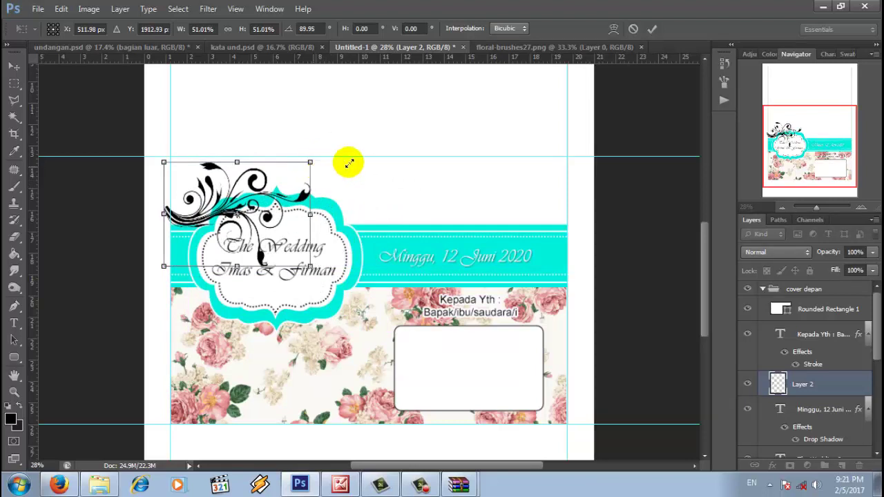
click(649, 35)
Move the ornament's Layer 2 below Shape 1 and above Rectangle 3 in the layer order.
scroll(784, 367, down, 2)
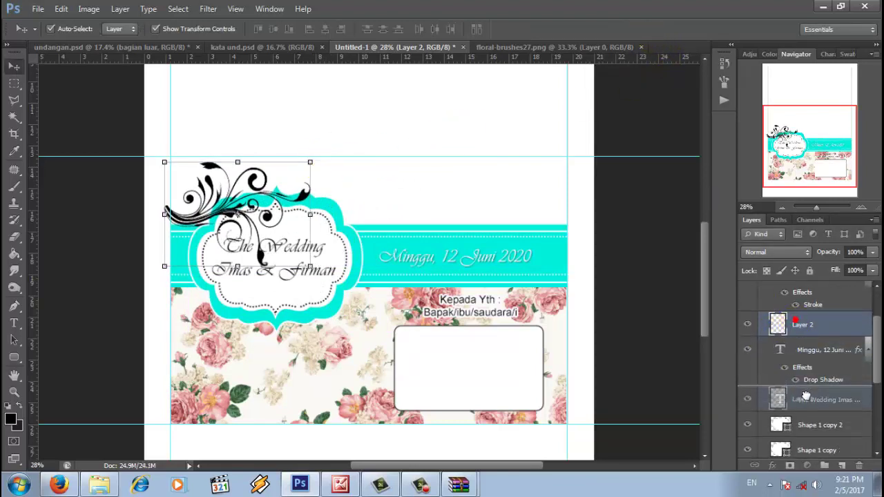
scroll(799, 331, down, 2)
drag(803, 345, 803, 422)
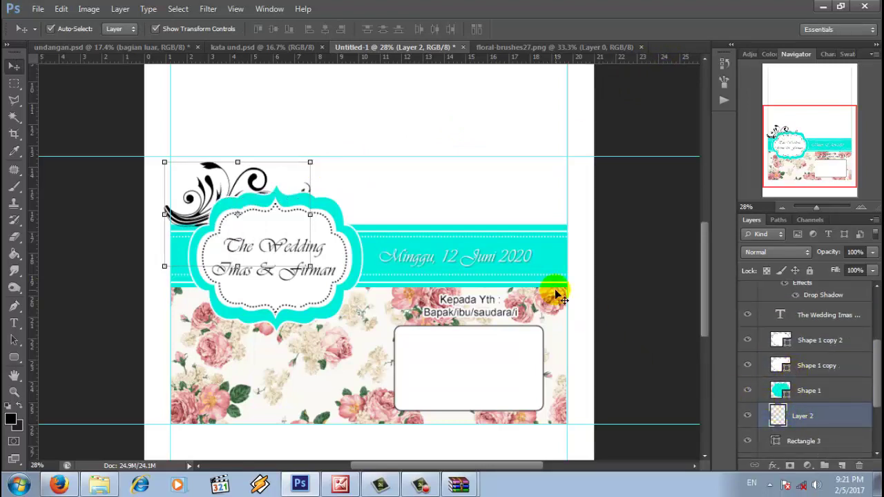
Duplicate the ornament layer as "Layer 2 copy" within Untitled-1 and move the copy to the right side of the cover.
right_click(803, 417)
click(694, 64)
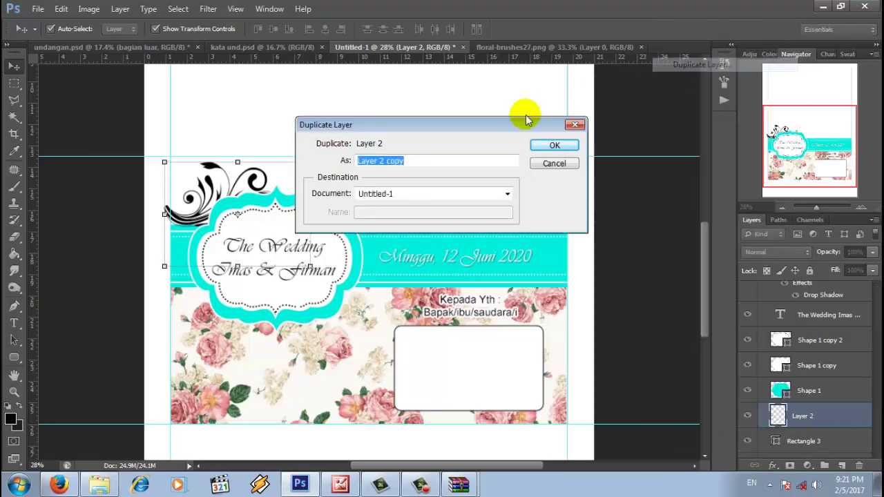
click(555, 145)
drag(243, 176, 483, 173)
Flip the copied ornament horizontally and align it with the cover's right edge at the same height as the original.
click(61, 9)
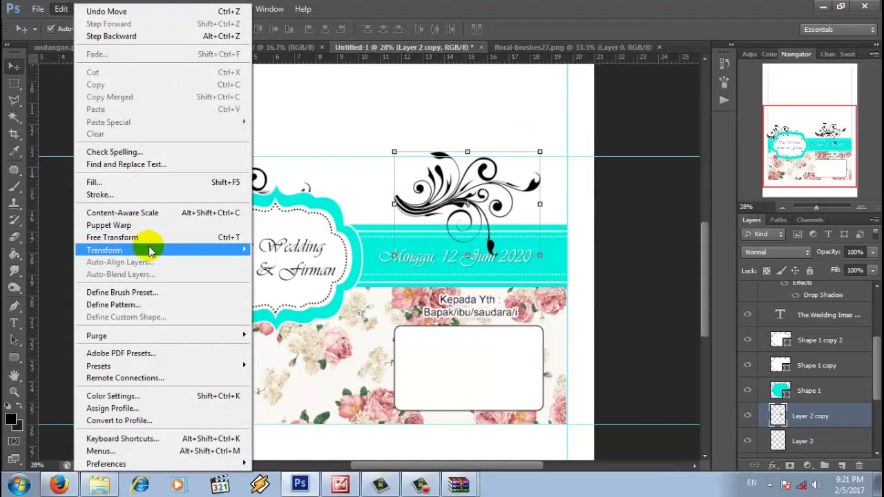
mouse_move(158, 250)
click(288, 391)
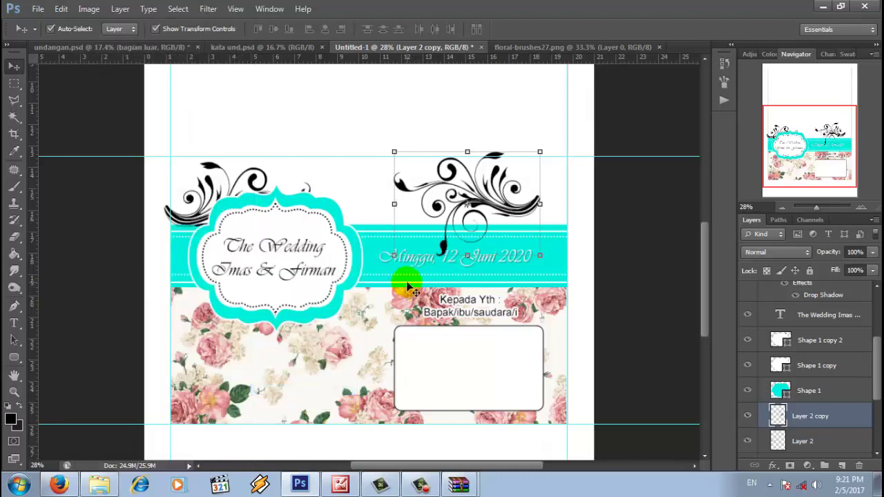
drag(519, 214, 556, 223)
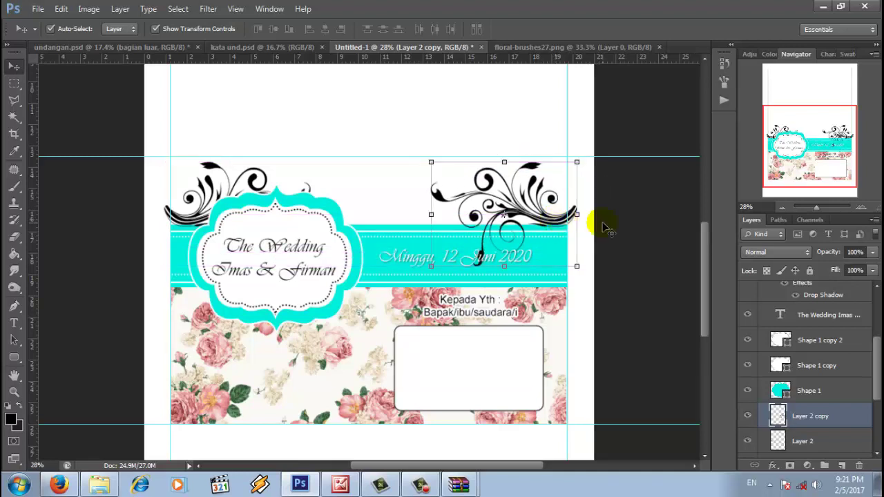
Merge the copied ornament layer down into Layer 2.
right_click(793, 427)
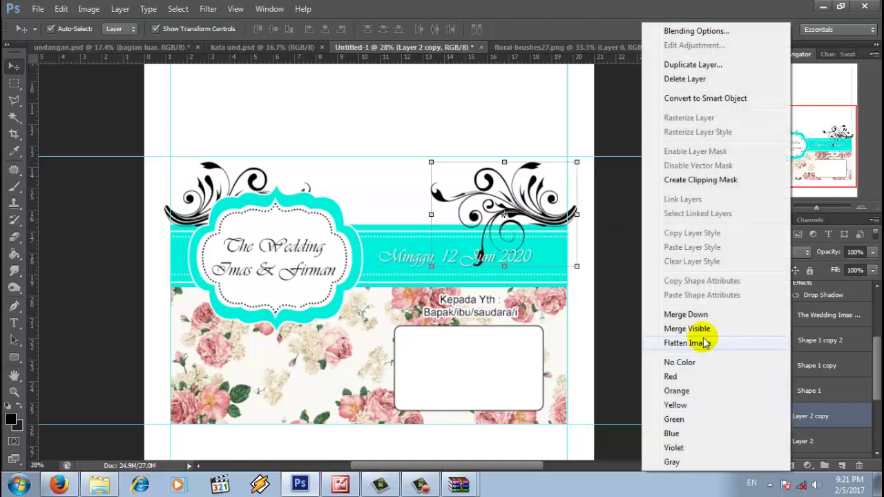
click(665, 310)
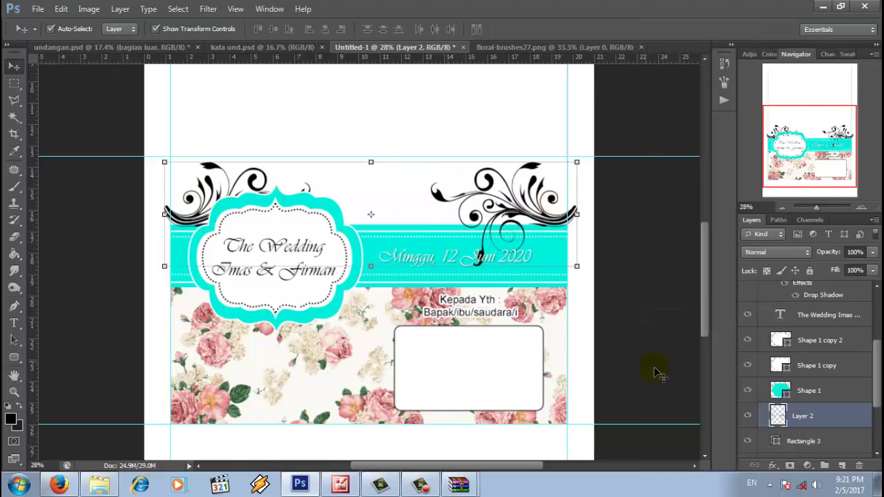
scroll(773, 366, down, 3)
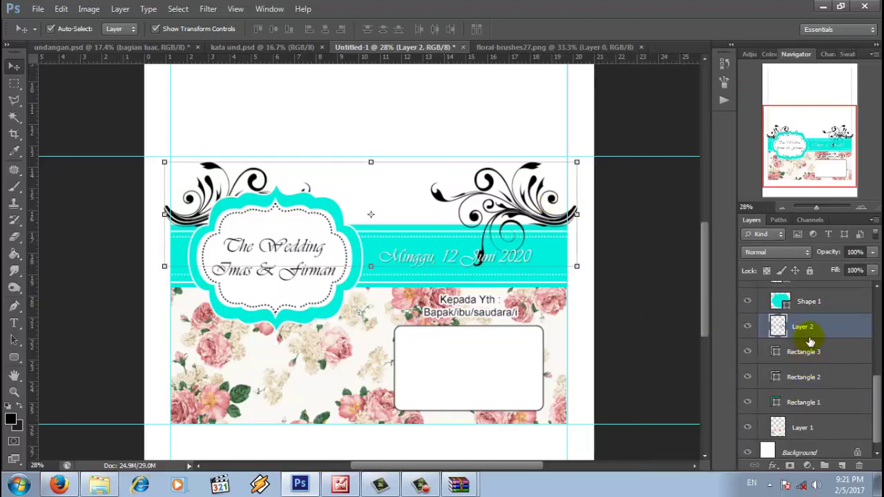
Move the floral ornament layer (Layer 2) below Rectangle 1 and trim the ornament parts extending outside the two vertical guides.
drag(806, 331, 811, 408)
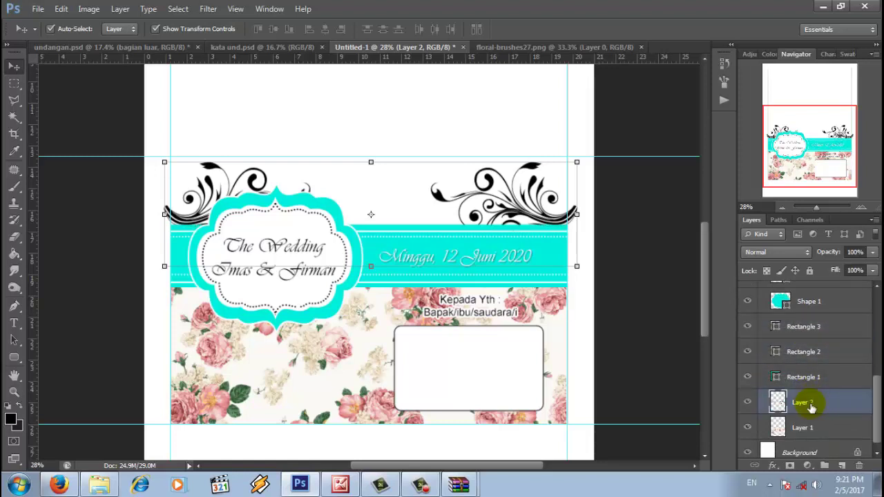
click(633, 258)
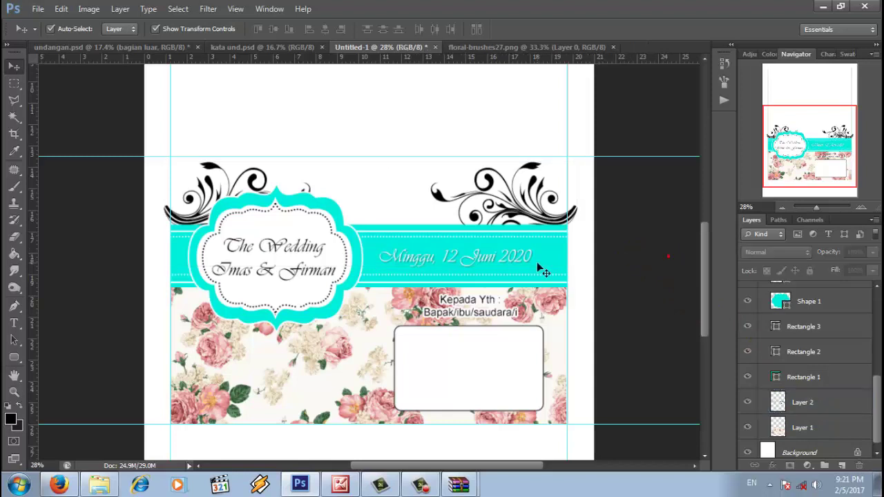
click(14, 82)
drag(144, 112, 170, 262)
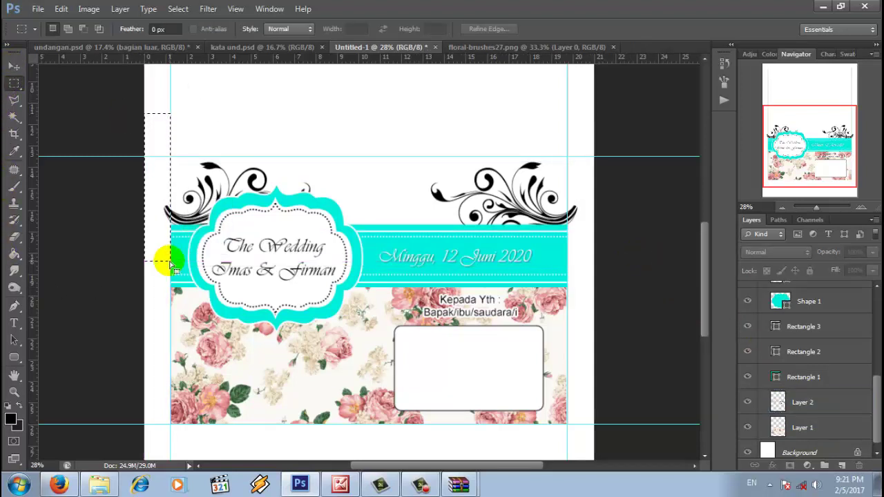
click(828, 403)
drag(568, 125, 593, 289)
right_click(442, 171)
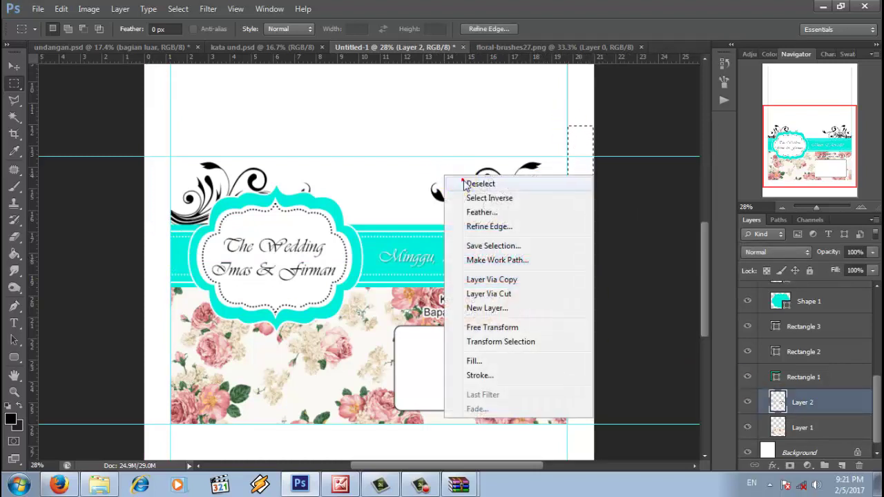
click(461, 181)
Apply a Color Overlay to Layer 2 using the turquoise #00efdc sampled from the horizontal band.
right_click(803, 402)
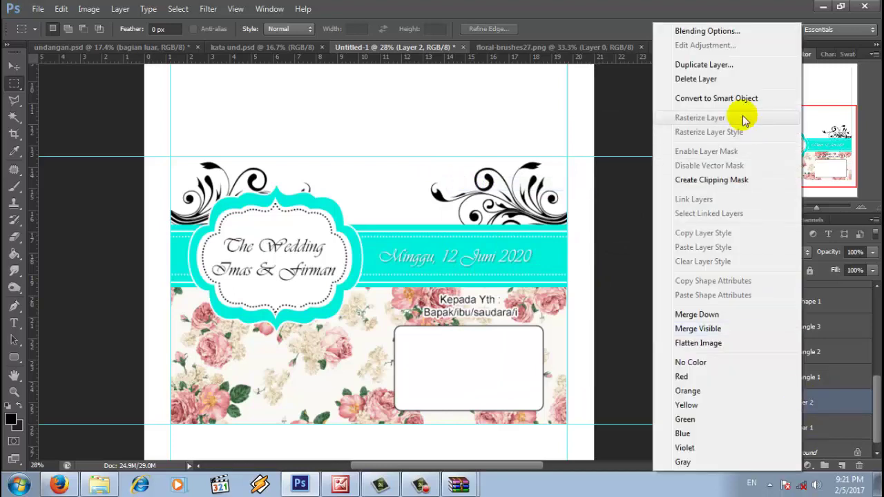
click(716, 38)
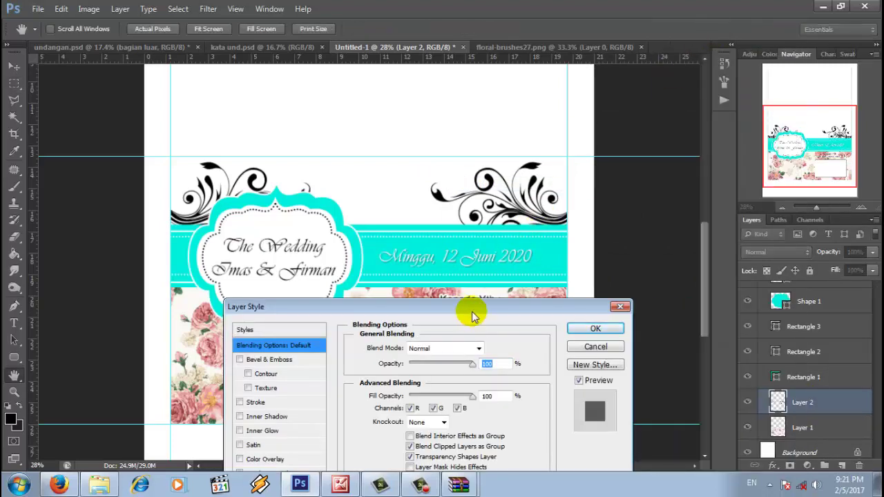
drag(464, 304, 787, 169)
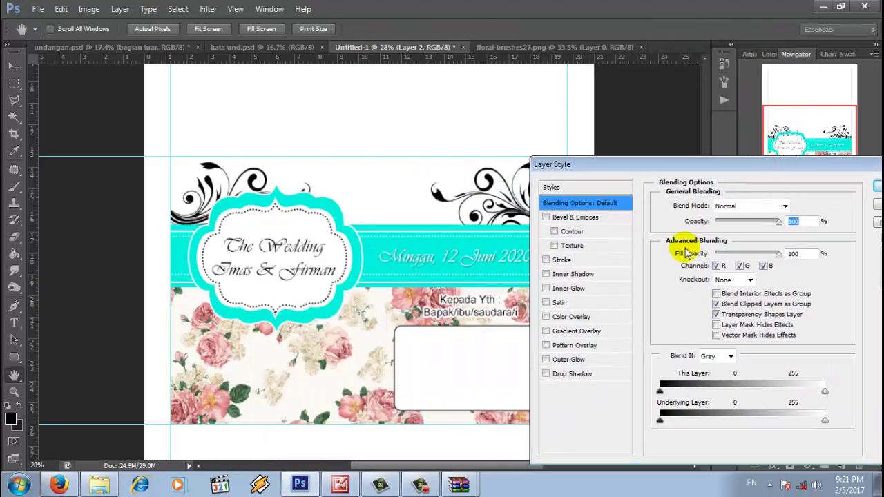
click(592, 319)
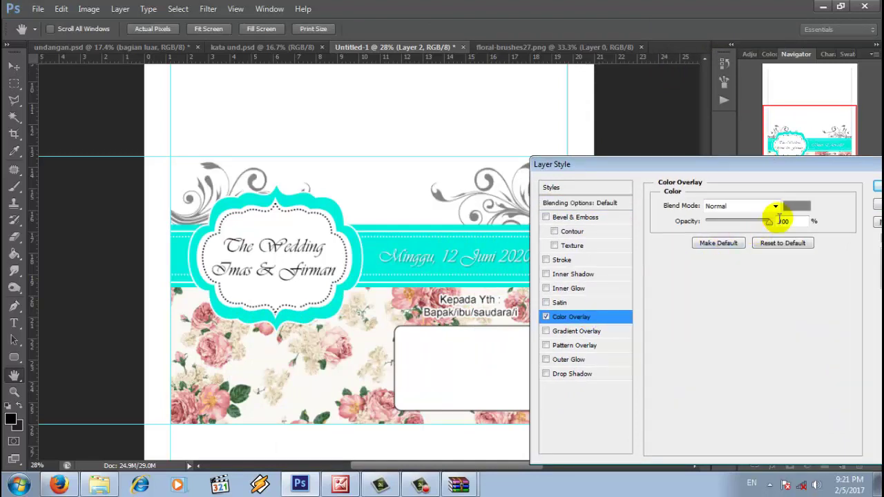
click(792, 206)
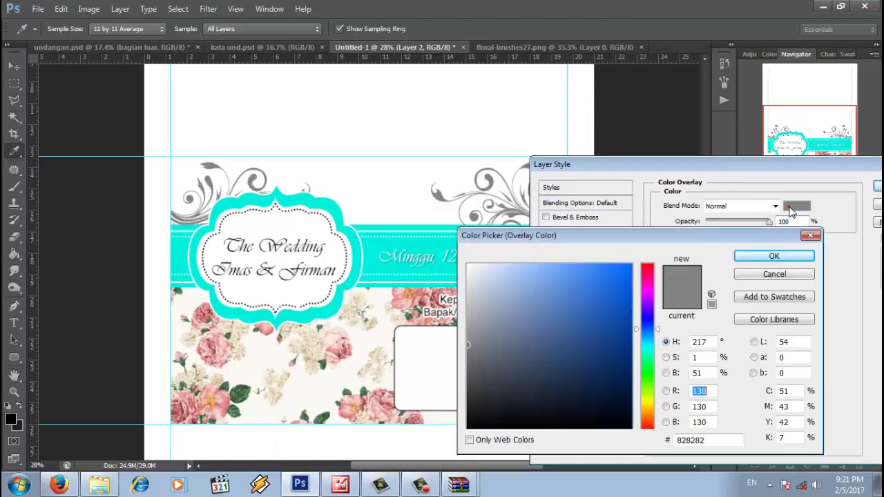
click(368, 245)
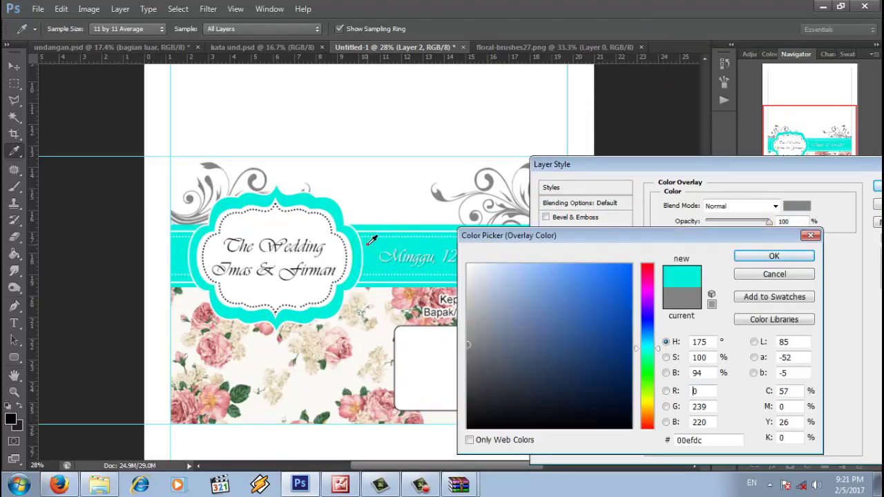
click(749, 258)
drag(739, 163, 483, 269)
click(668, 298)
key(m)
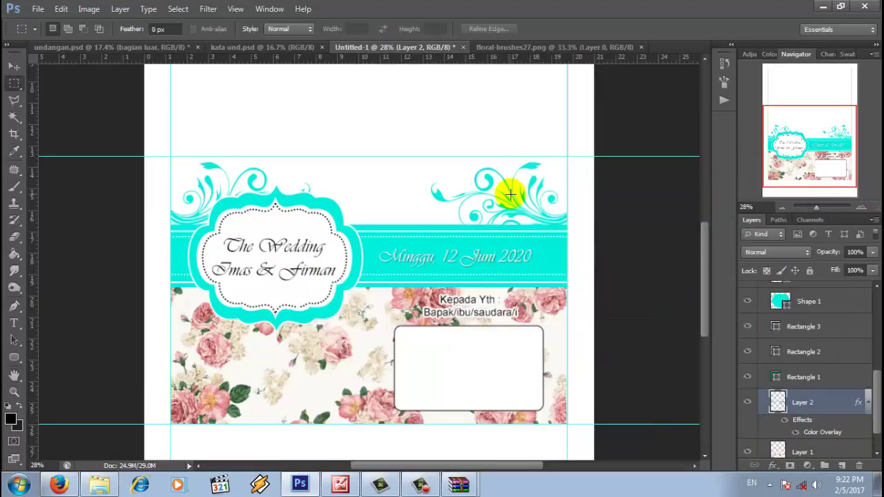
Scale the floral ornaments' height to about 90% while keeping their full width between the vertical guides.
click(14, 66)
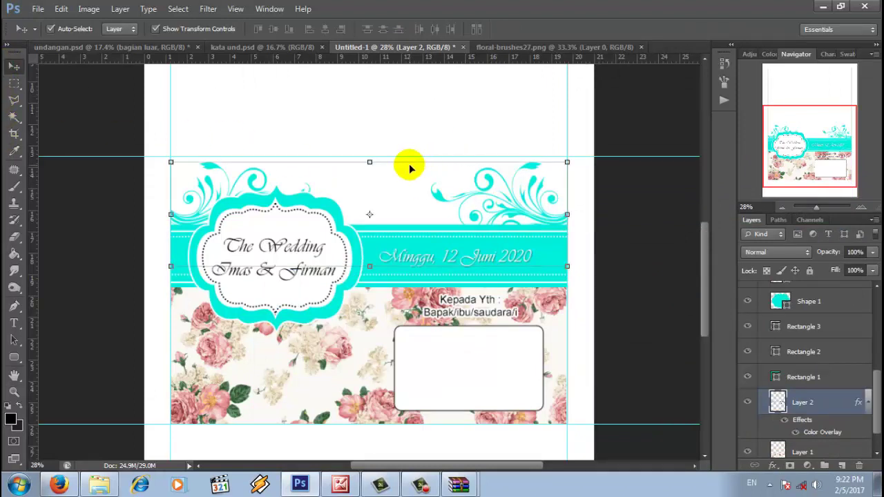
click(365, 159)
drag(489, 188, 482, 179)
mouse_move(367, 259)
mouse_down()
mouse_move(367, 239)
mouse_move(367, 256)
mouse_up()
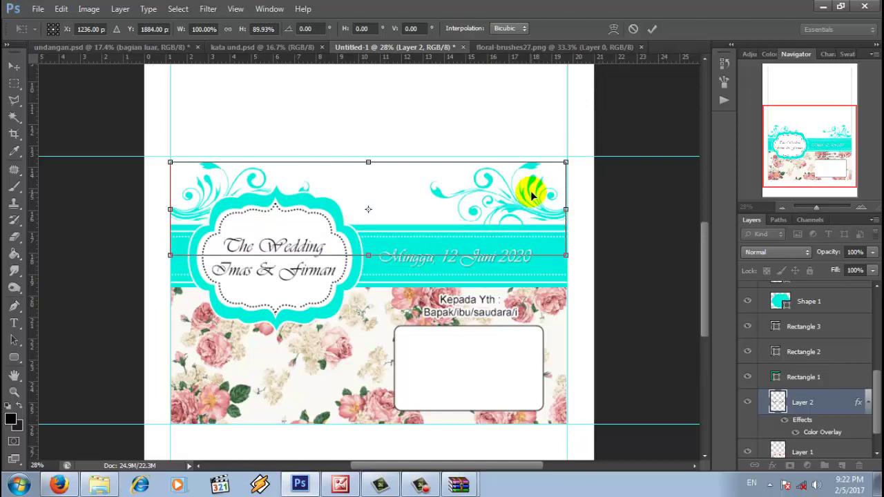
drag(531, 195, 529, 197)
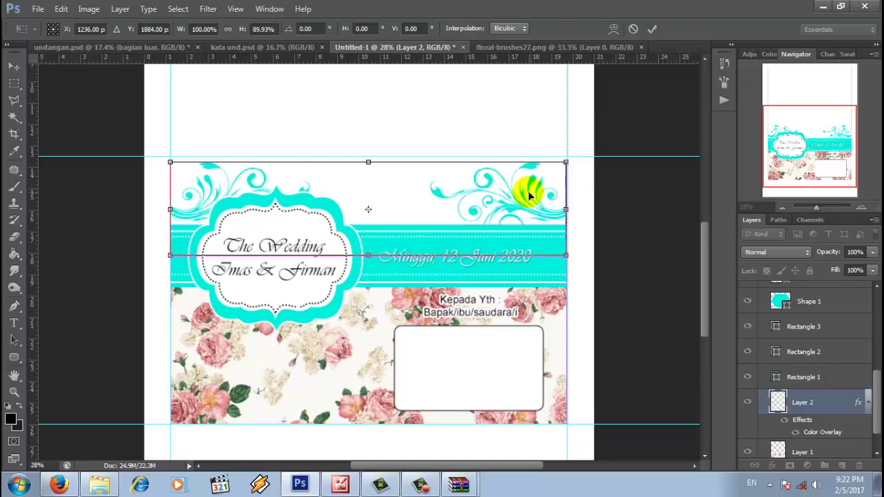
click(652, 28)
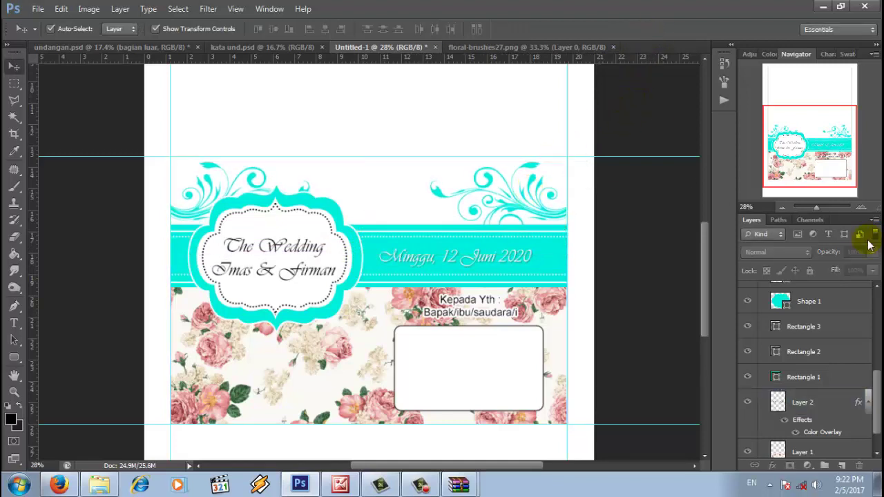
Reduce the opacity of the floral ornament layer (Layer 2) to 40%.
click(808, 407)
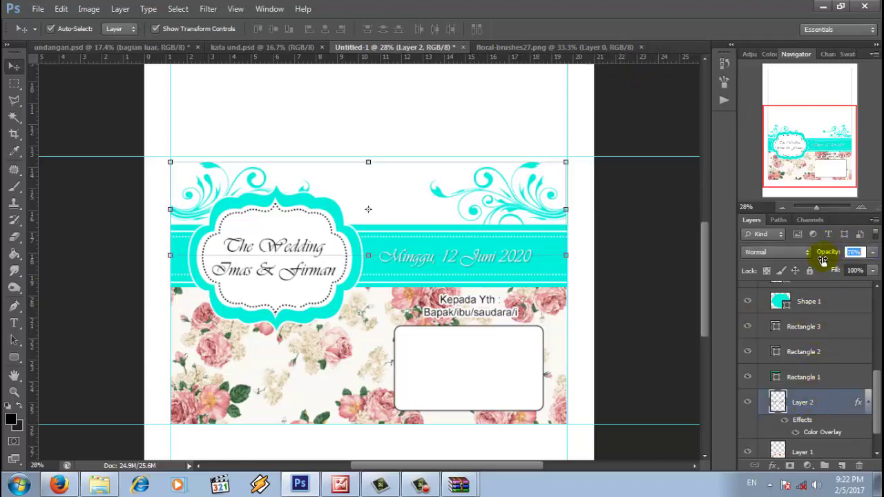
drag(822, 259, 802, 265)
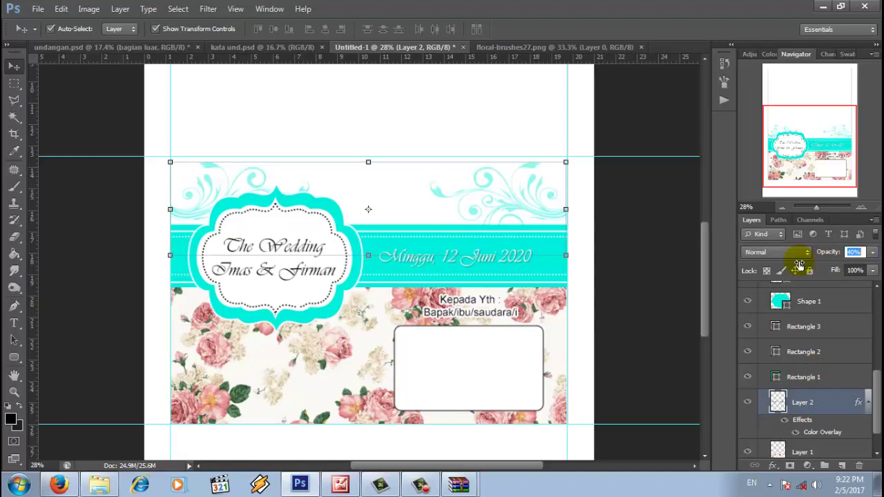
click(646, 226)
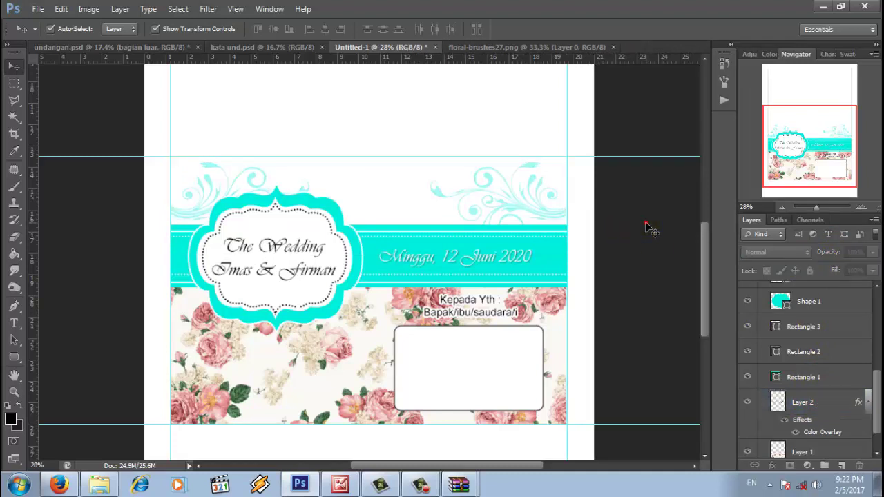
Rotate the whole canvas by 180° so the blank cover half lies below the finished front cover.
scroll(689, 261, down, 1)
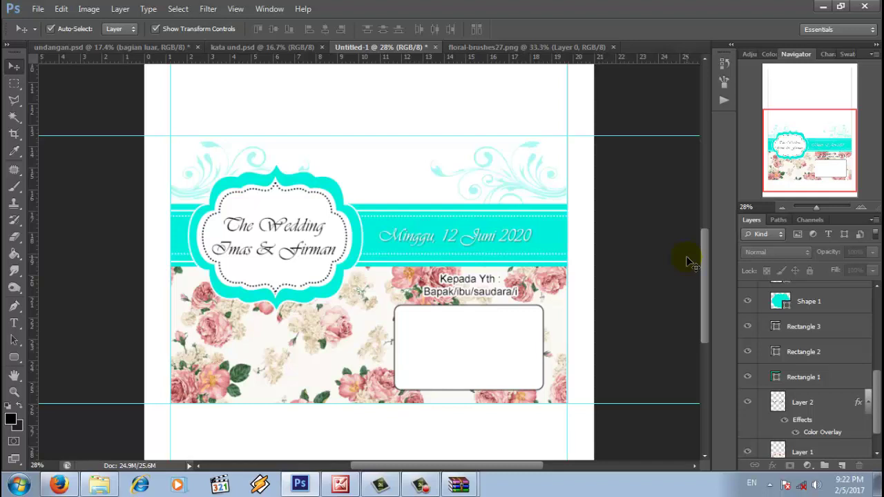
scroll(689, 261, up, 6)
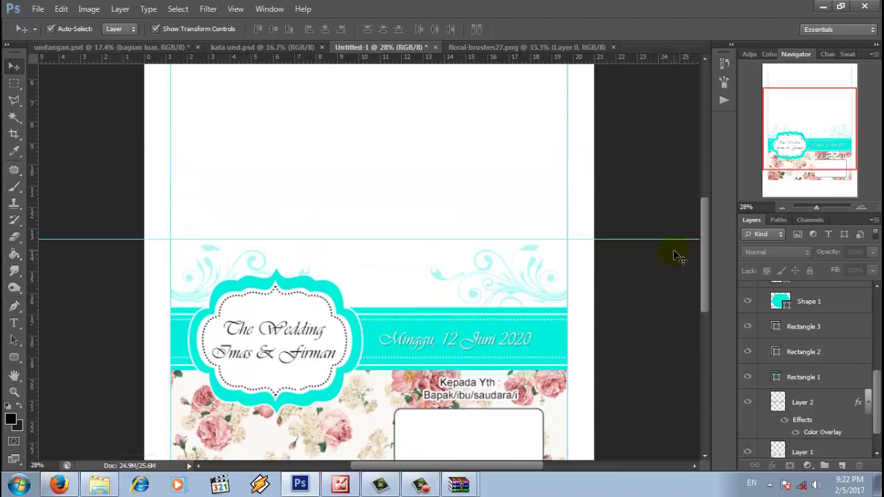
scroll(352, 185, up, 2)
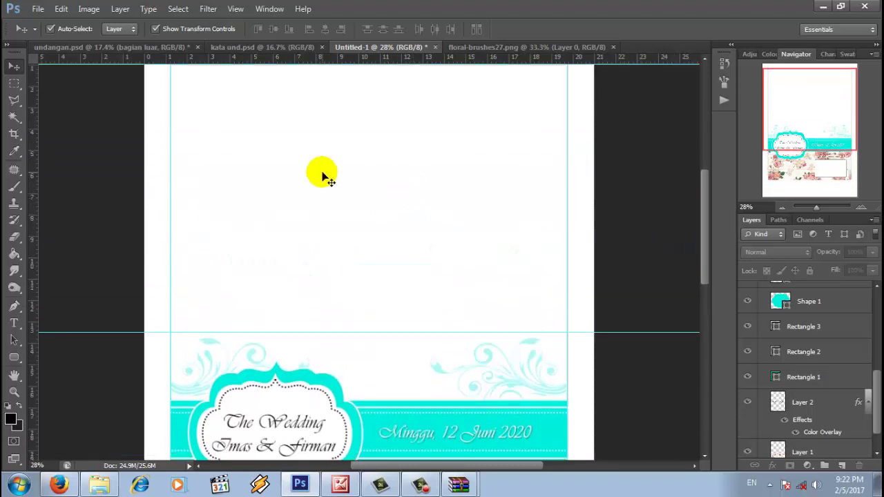
click(84, 9)
mouse_move(118, 127)
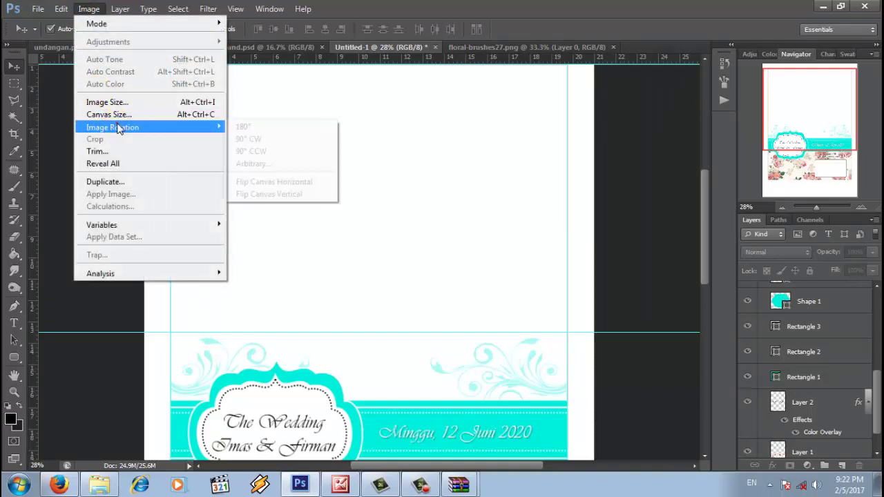
click(243, 126)
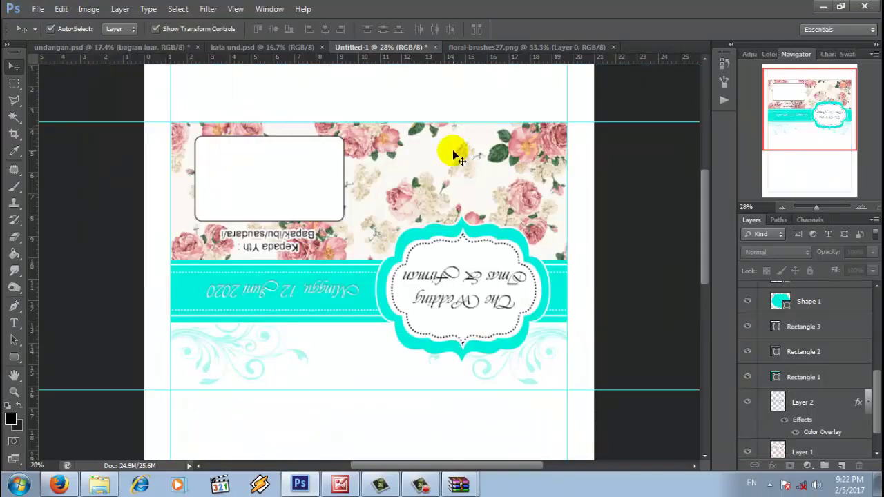
scroll(594, 321, down, 4)
scroll(607, 324, down, 2)
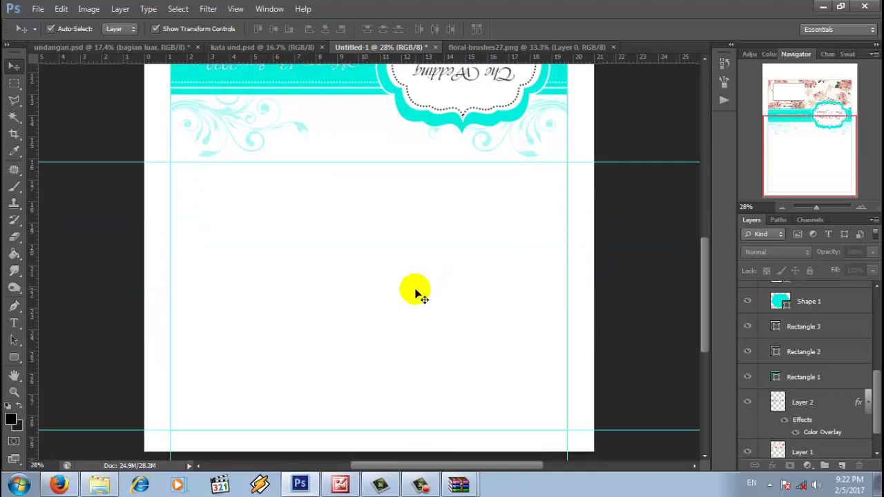
Bring the eiffel-tower-wallpaper image from the undangan bunga folder into the Untitled-1 document and close the source image.
click(100, 485)
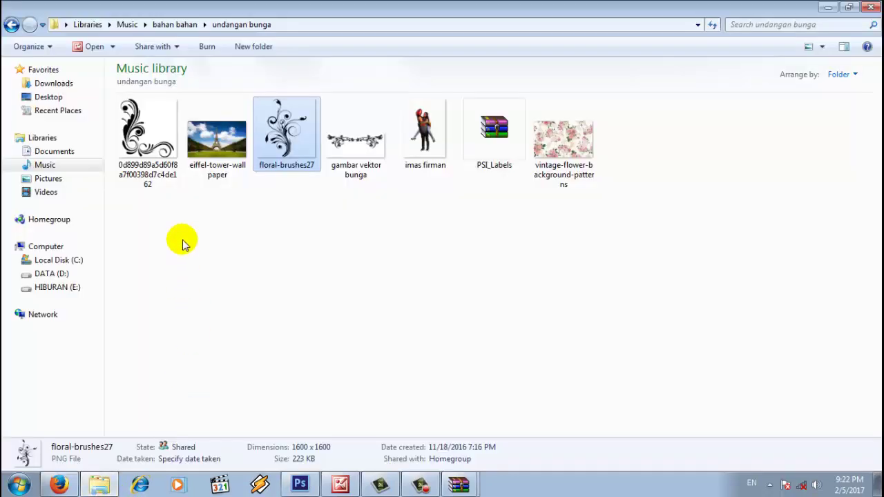
right_click(201, 110)
click(278, 231)
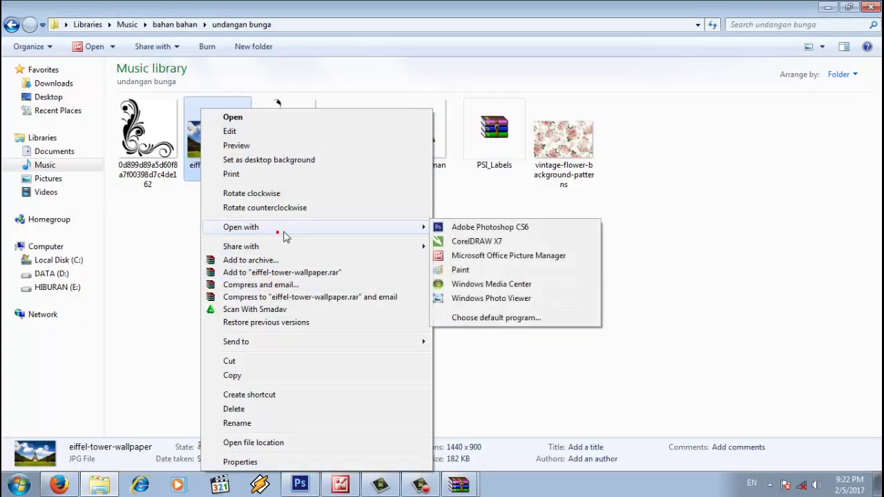
click(475, 232)
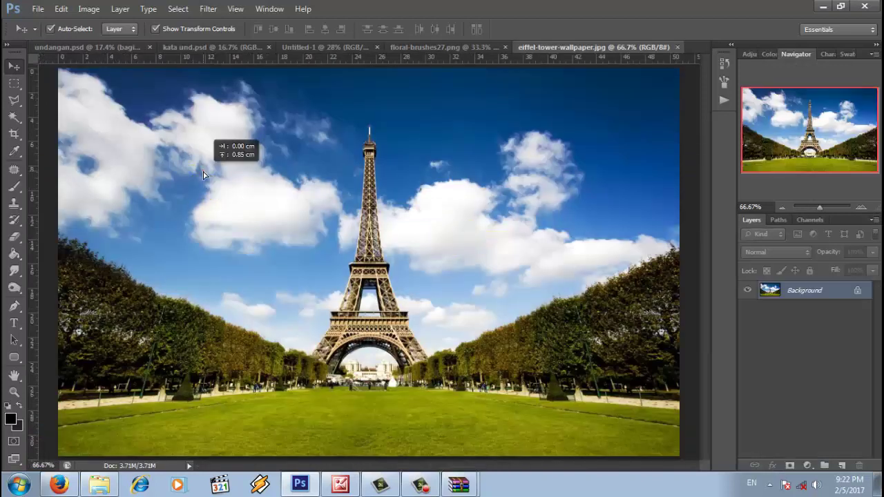
click(306, 48)
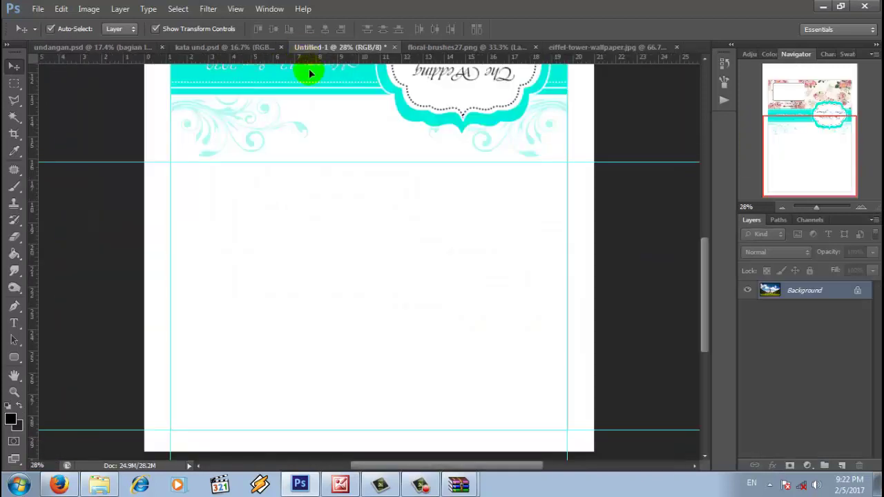
click(677, 48)
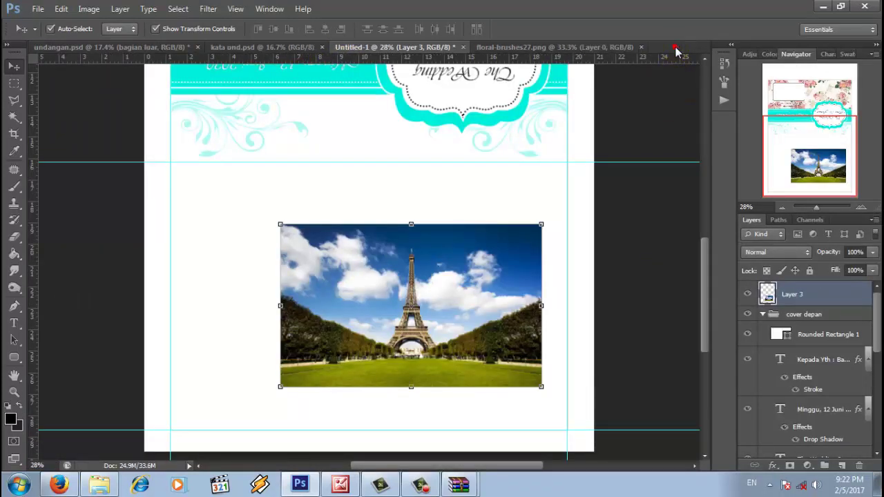
Position and scale the Eiffel Tower image to about 152%, spanning the vertical guides with its lower edge on the bottom guide.
drag(488, 252, 380, 204)
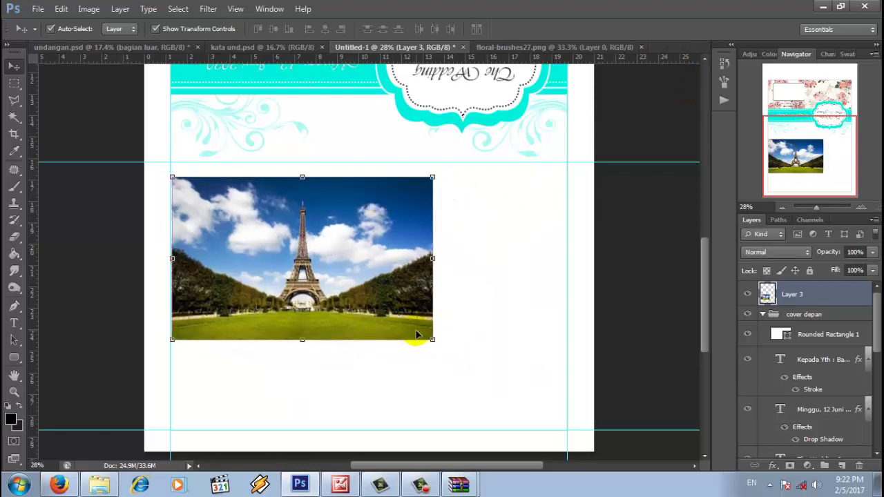
drag(431, 340, 558, 430)
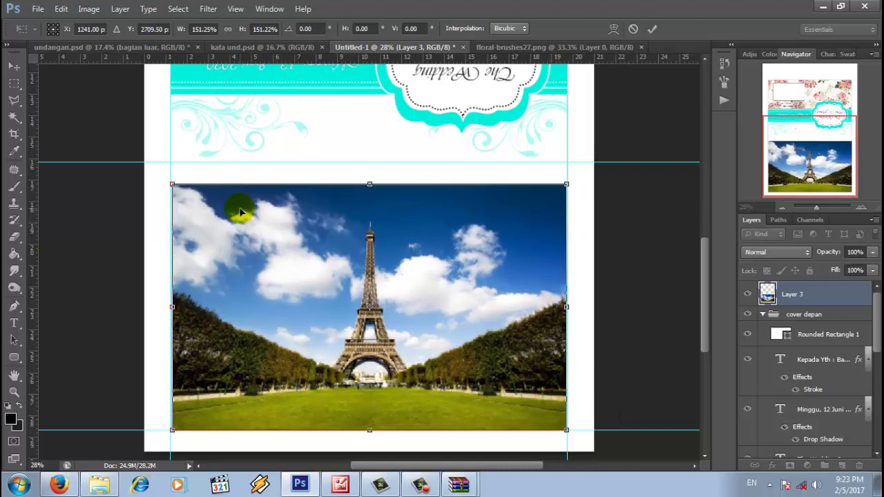
drag(173, 186, 171, 184)
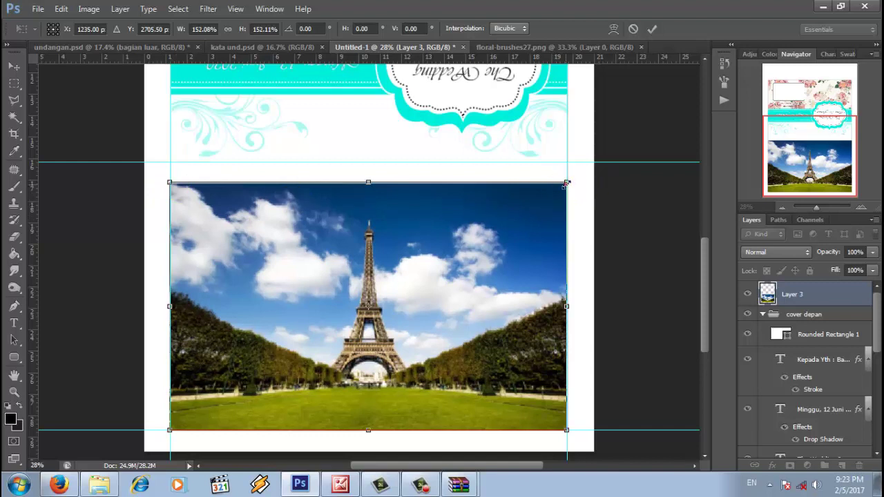
drag(566, 183, 566, 182)
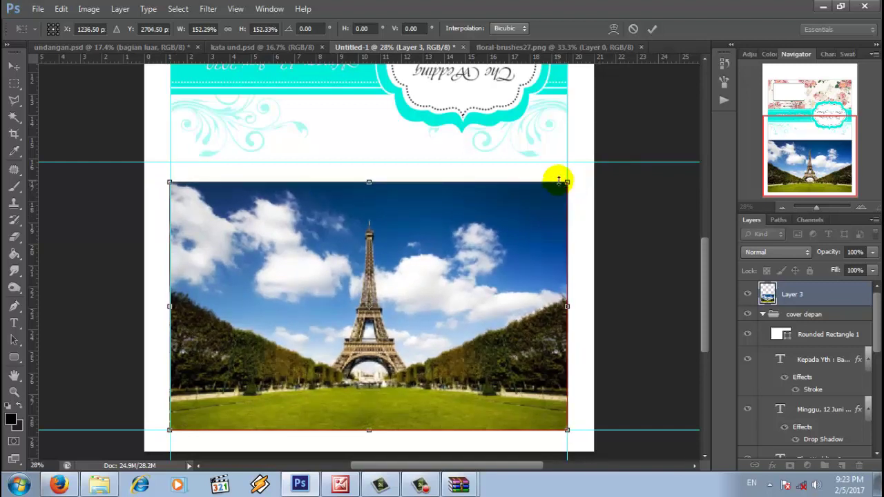
click(653, 31)
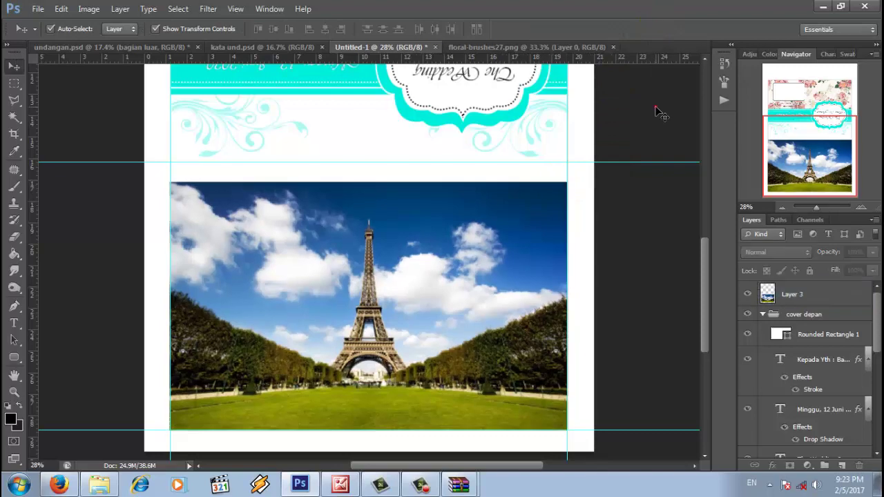
Move the Eiffel Tower layer (Layer 3) into the cover depan group, directly above Rounded Rectangle 1.
right_click(802, 296)
click(806, 312)
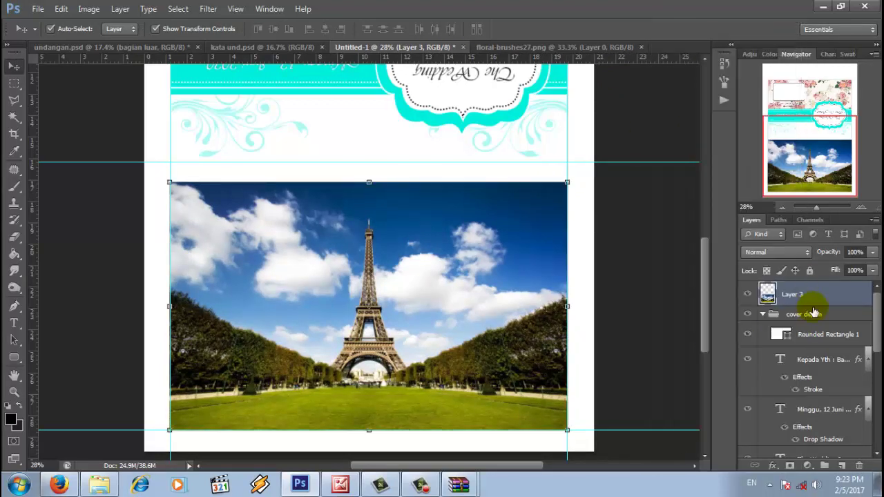
drag(815, 313, 822, 321)
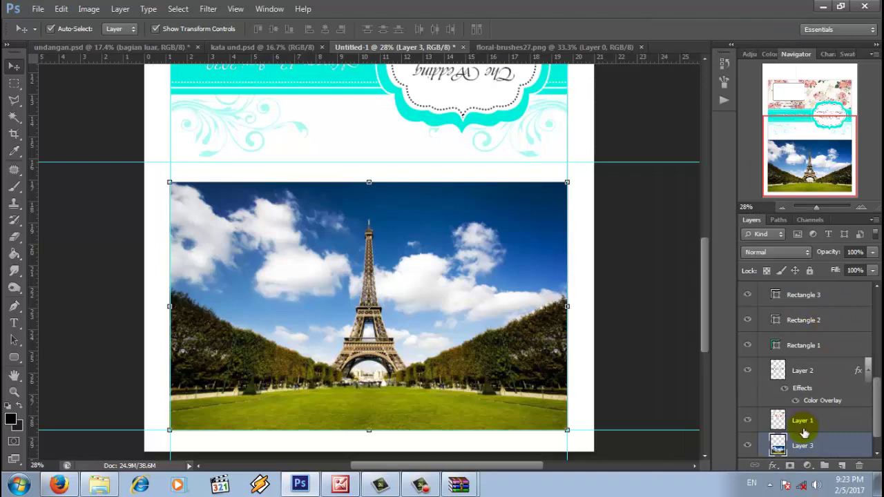
drag(803, 440, 796, 364)
drag(814, 393, 800, 306)
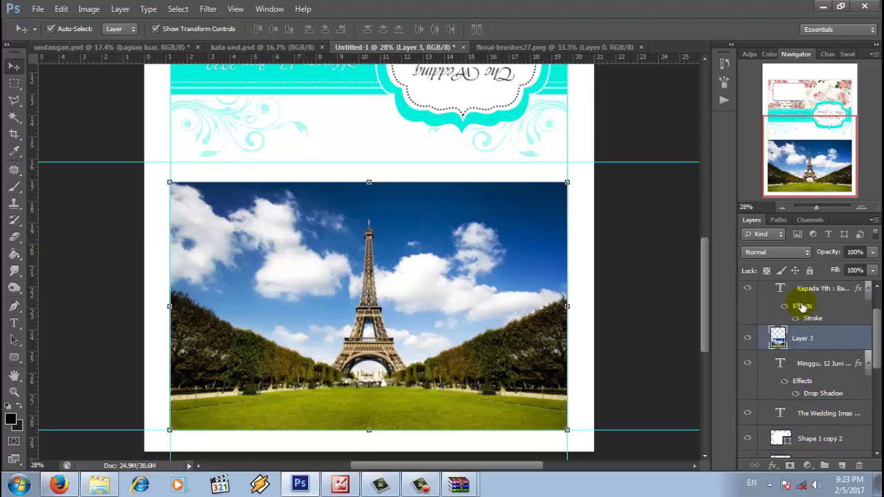
drag(801, 339, 810, 308)
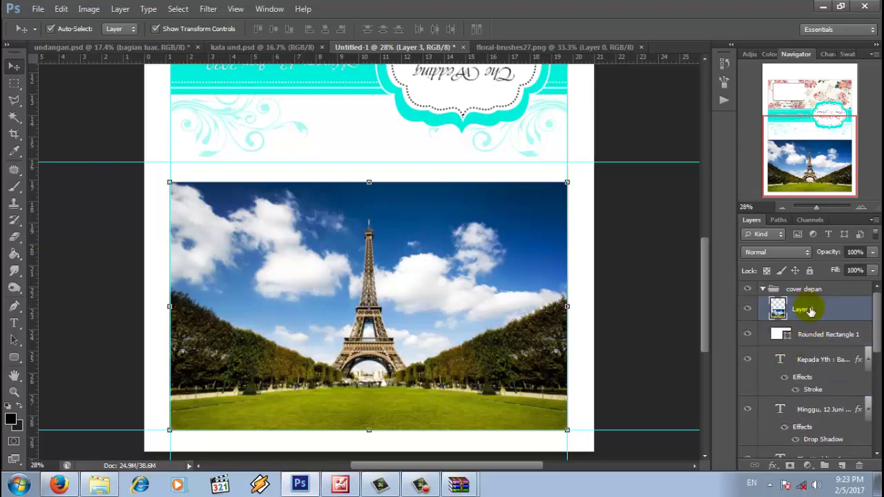
Add a Gradient Overlay to the Eiffel Tower layer using the Foreground to Transparent preset.
right_click(822, 312)
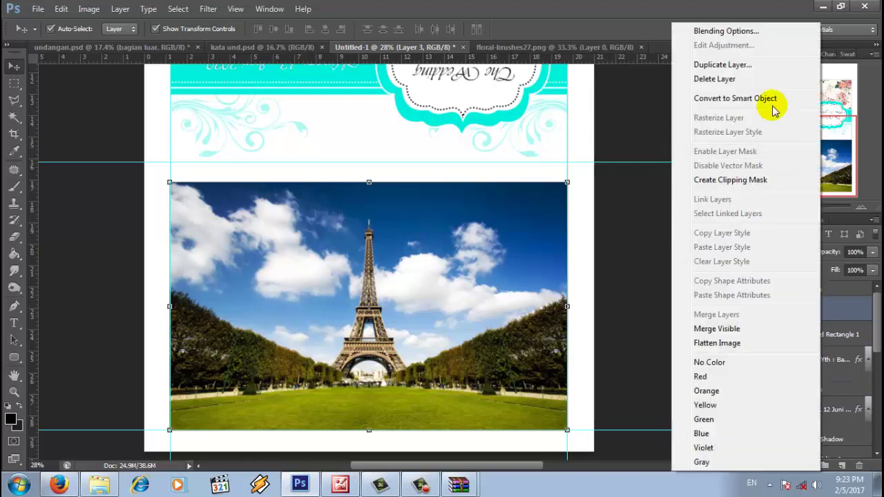
click(736, 32)
drag(573, 280, 745, 126)
click(468, 289)
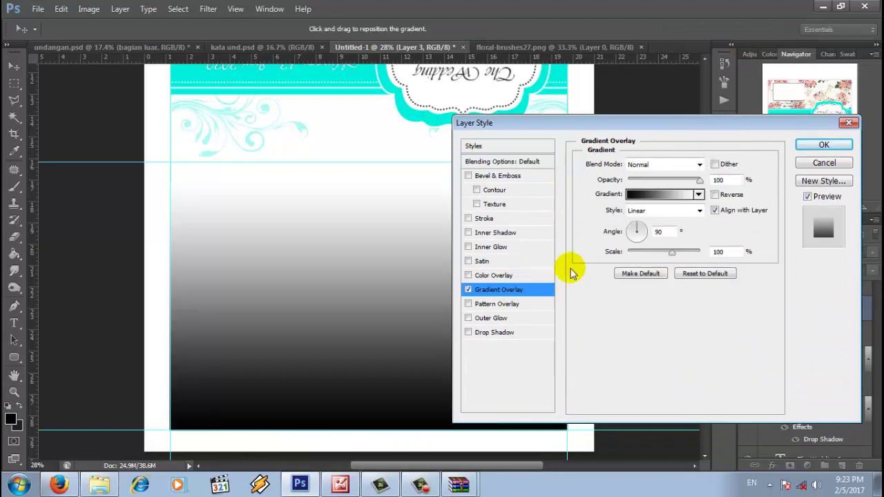
click(664, 193)
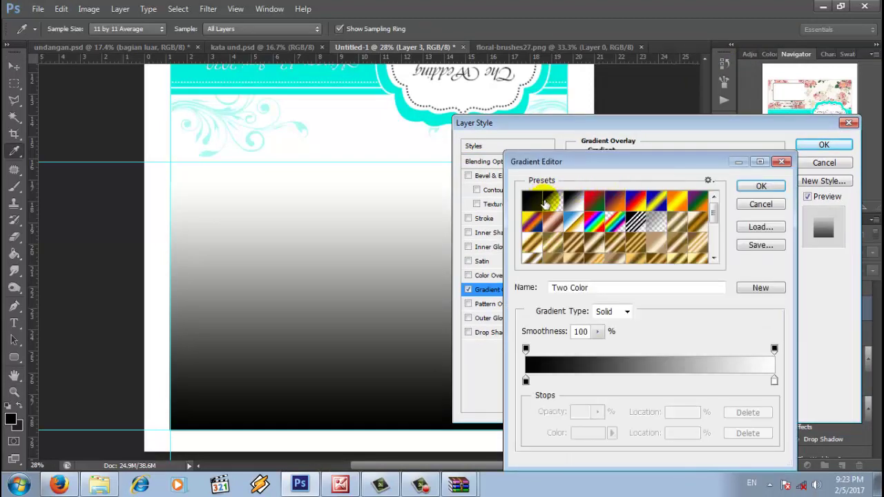
click(552, 201)
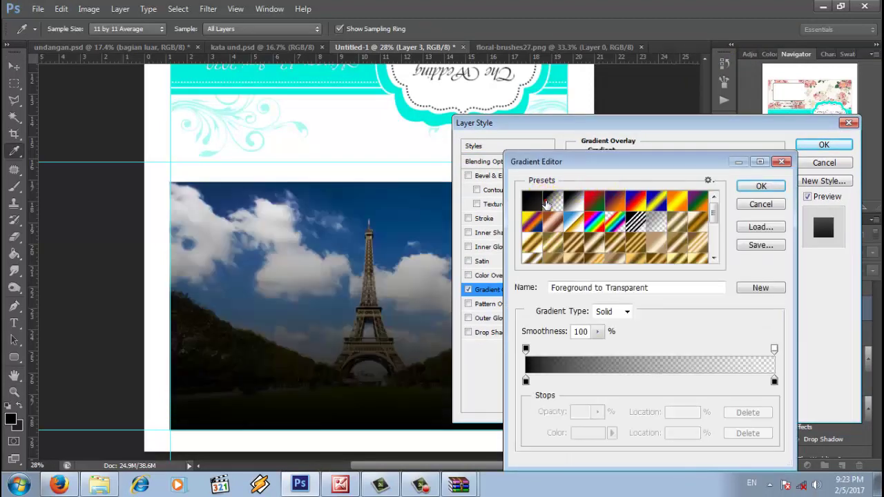
Recolour both colour stops of the overlay gradient with white sampled from the page and accept the gradient.
click(525, 380)
click(379, 141)
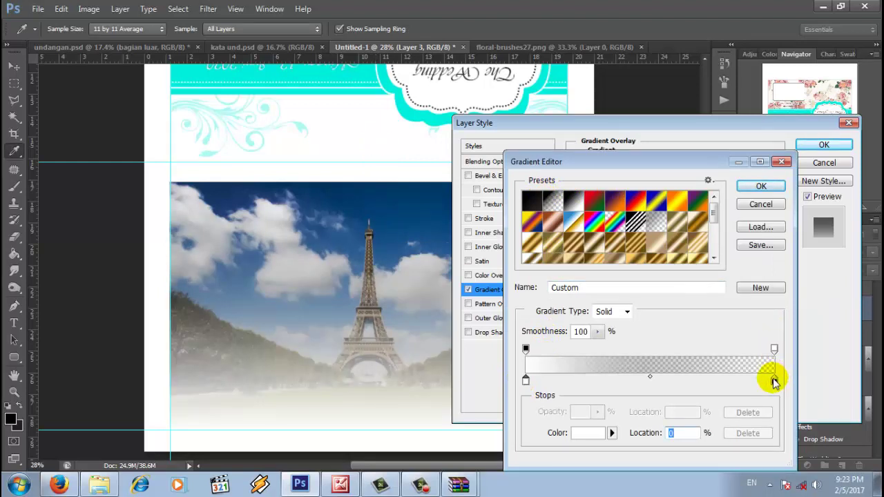
drag(774, 380, 772, 382)
click(587, 437)
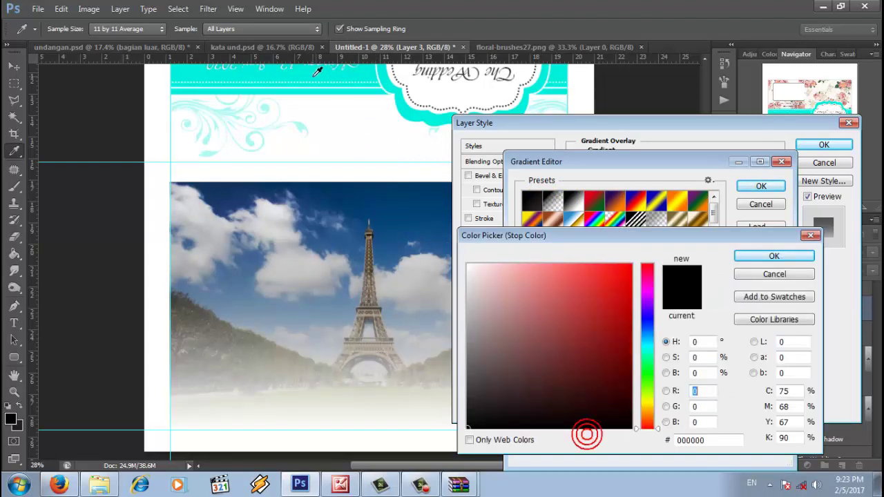
click(357, 114)
click(760, 255)
click(750, 192)
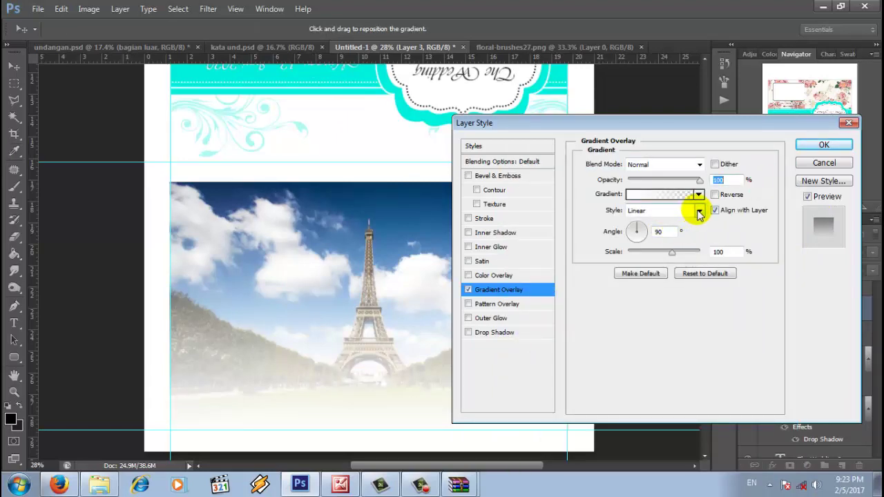
Reverse the white gradient so it fades the sky at the photo's upper edge, apply the layer style and deselect the layer.
click(715, 195)
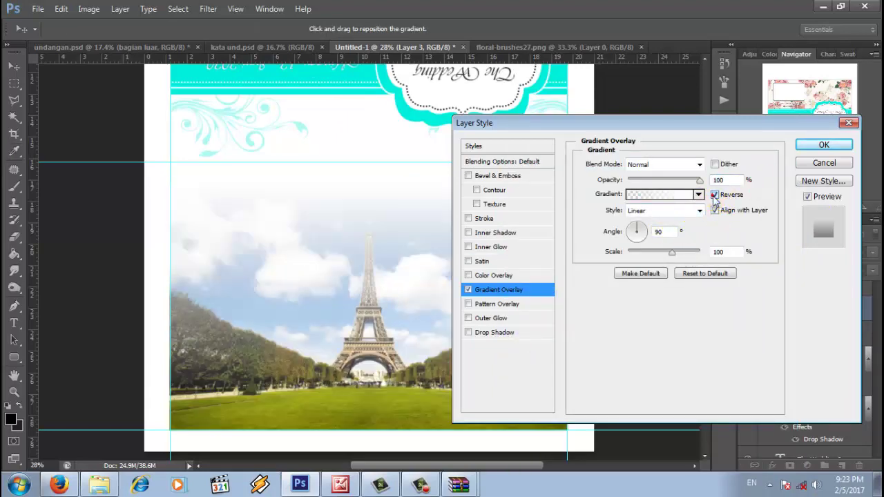
drag(670, 132, 683, 258)
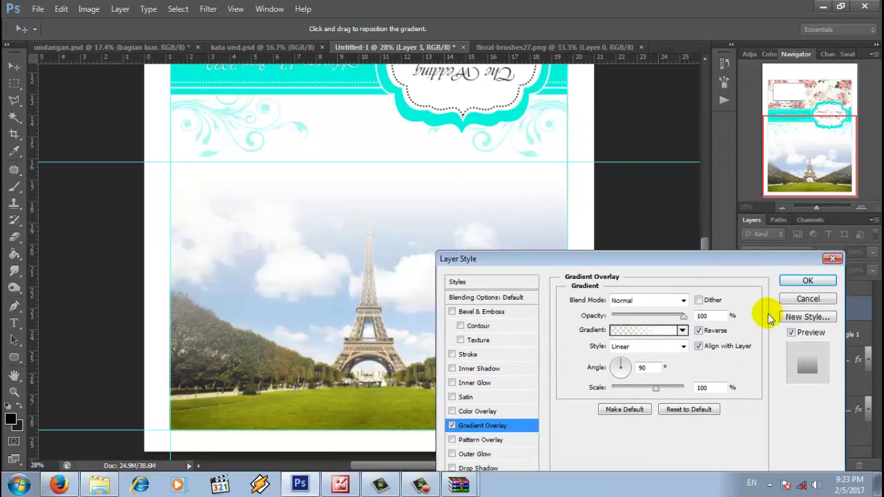
click(698, 330)
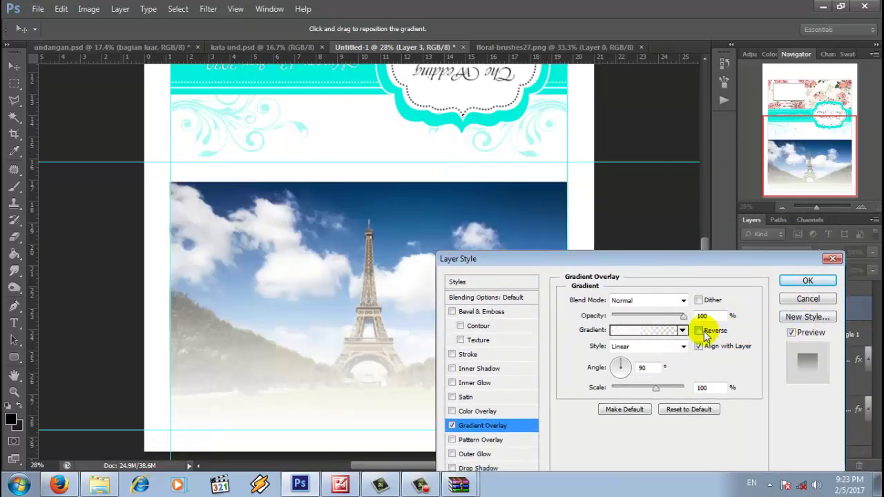
click(698, 331)
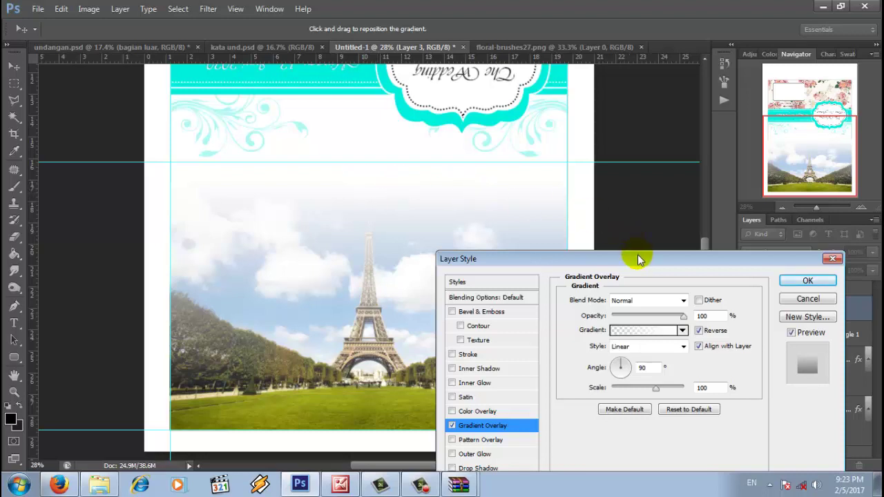
drag(639, 259, 696, 242)
click(863, 263)
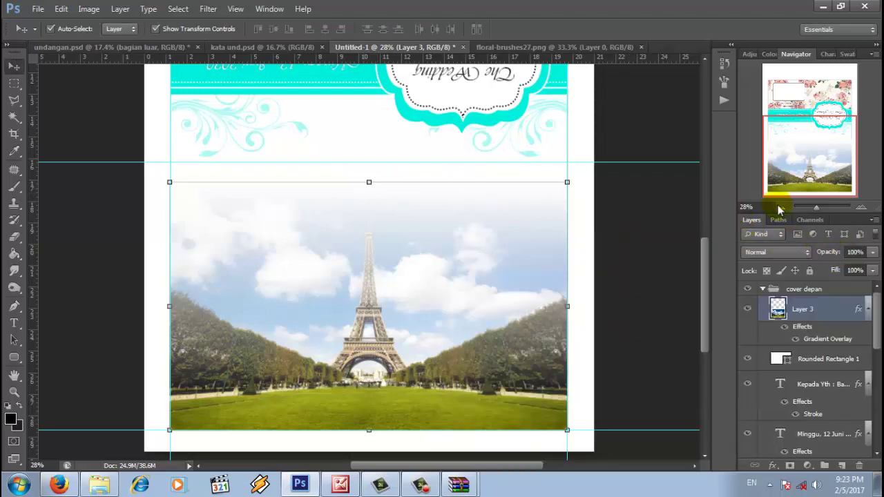
click(661, 268)
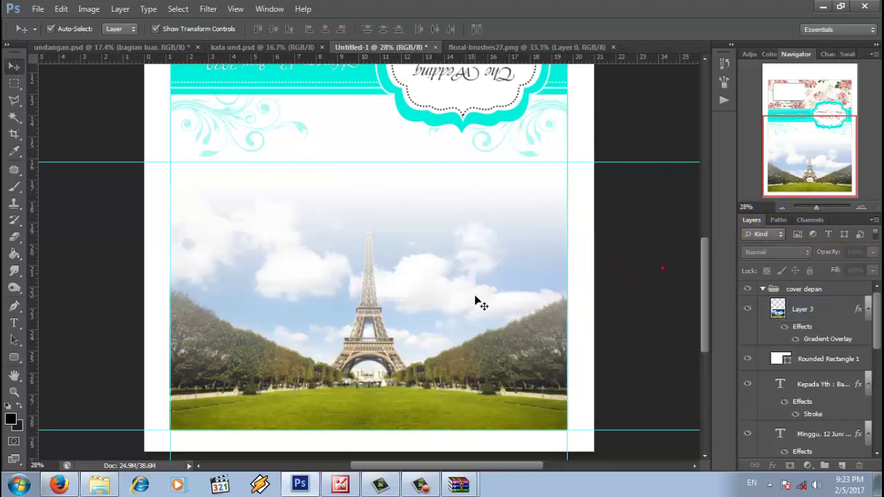
Open the couple's cut-out PNG from the undangan bunga folder in Photoshop and bring it into the Untitled-1 document.
click(99, 484)
right_click(424, 142)
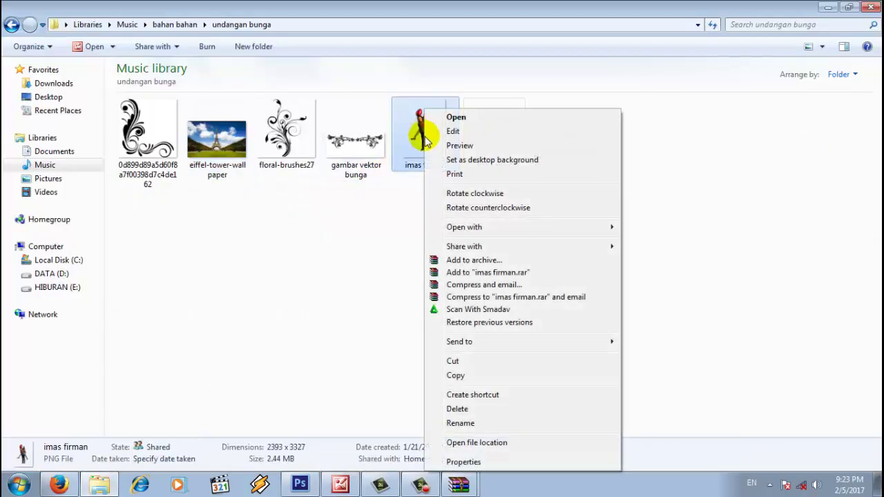
mouse_move(476, 227)
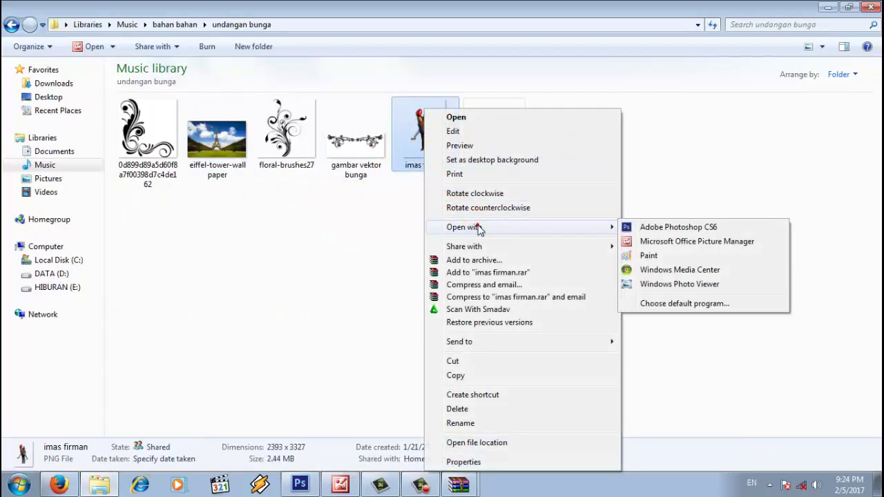
click(660, 232)
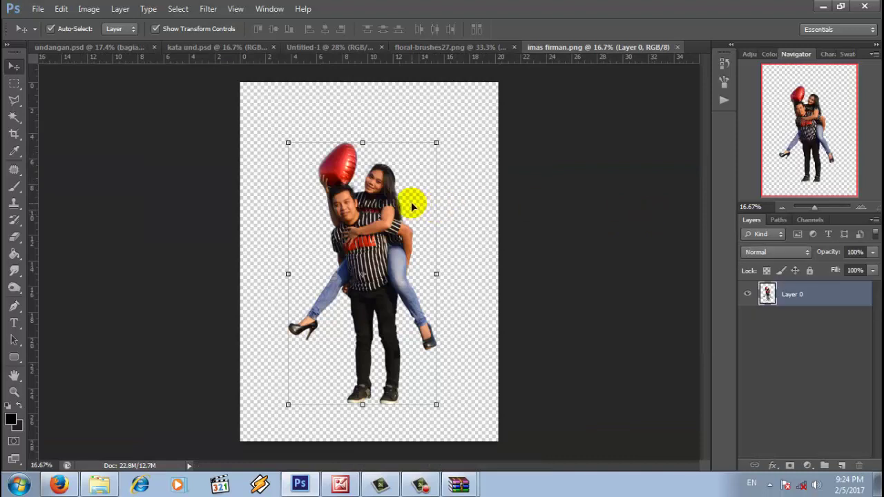
drag(373, 207, 451, 293)
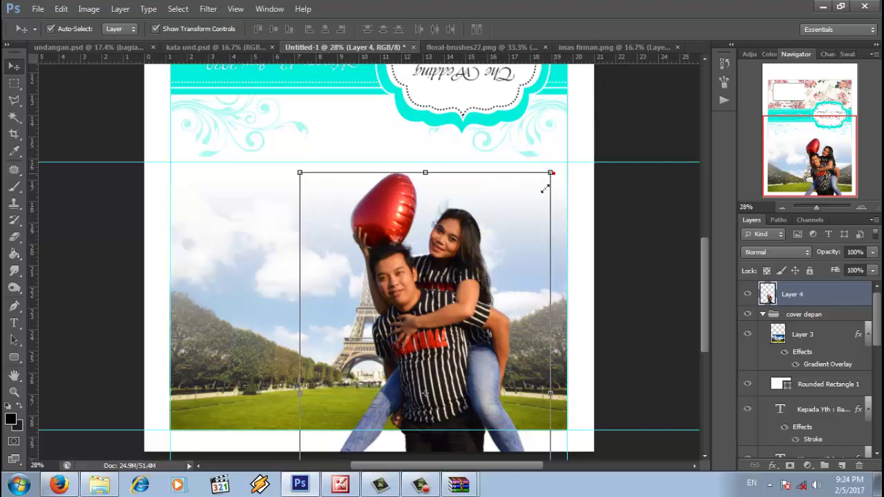
Scale the couple to about 65% and place them beside the Eiffel Tower, with their legs extending past the bottom guide.
drag(550, 173, 464, 292)
drag(411, 346, 442, 237)
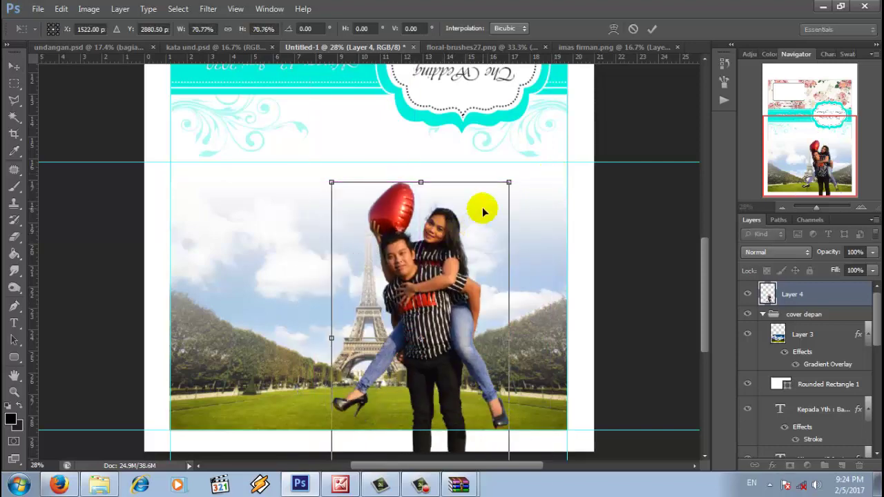
drag(503, 184, 485, 228)
drag(434, 283, 486, 253)
drag(545, 188, 552, 173)
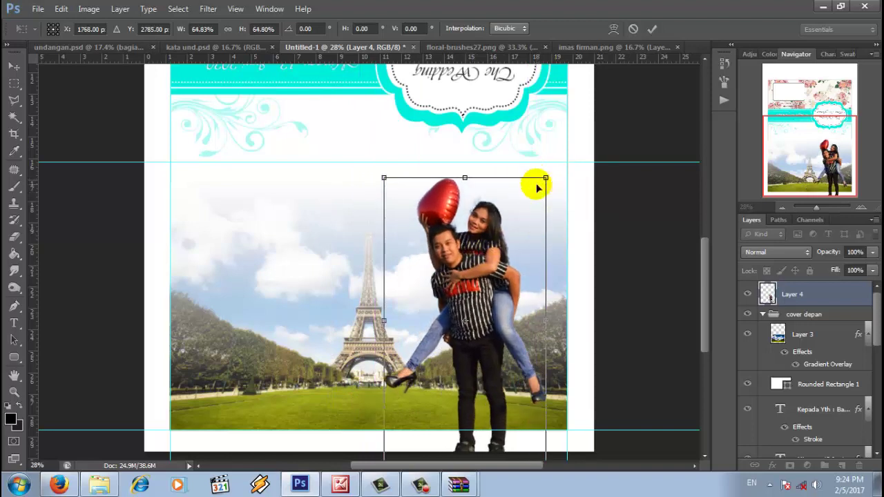
mouse_move(491, 244)
mouse_down()
mouse_move(496, 257)
mouse_move(514, 256)
mouse_move(502, 256)
mouse_up()
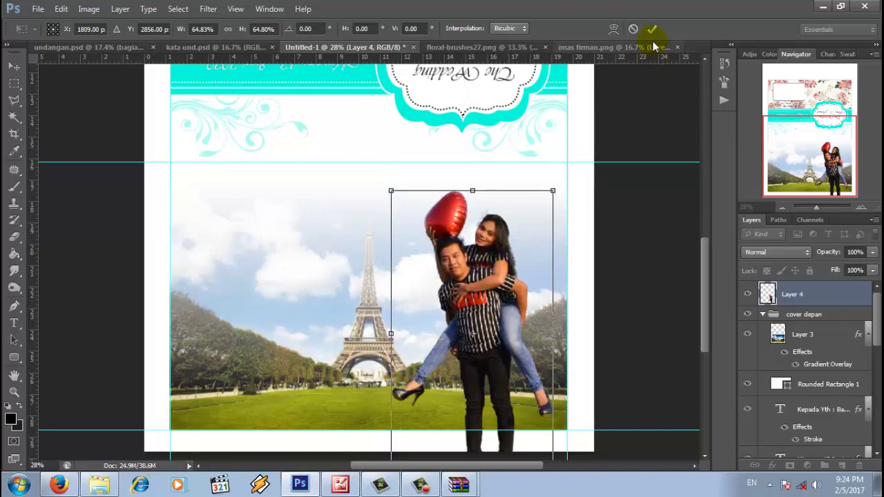
Delete the part of the couple's legs below the bottom guide and move Layer 4 into the cover depan group above Layer 3.
scroll(483, 235, down, 2)
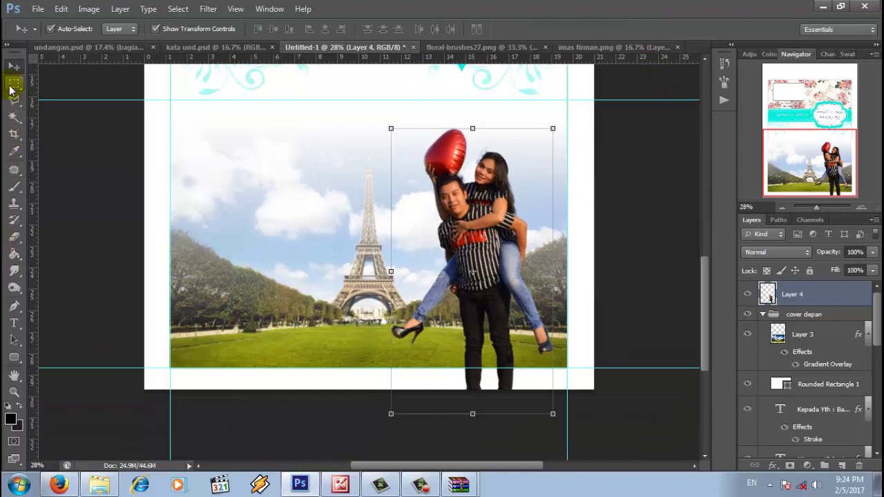
click(12, 85)
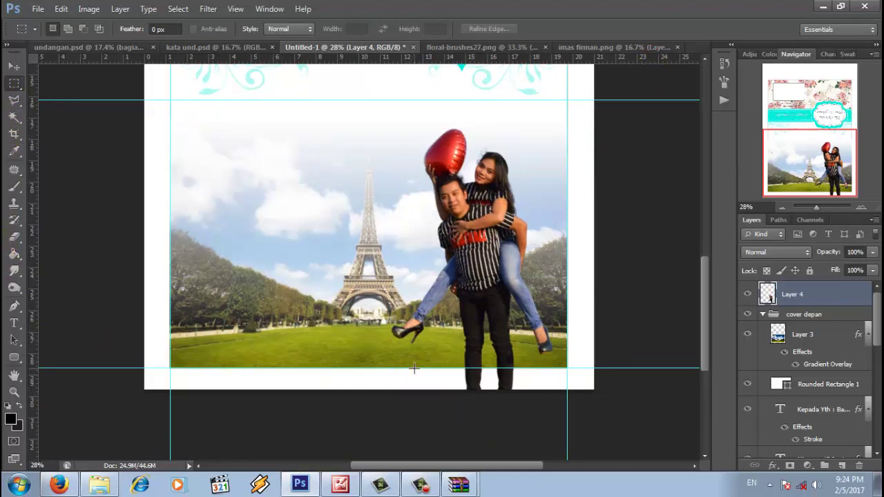
drag(413, 369, 591, 423)
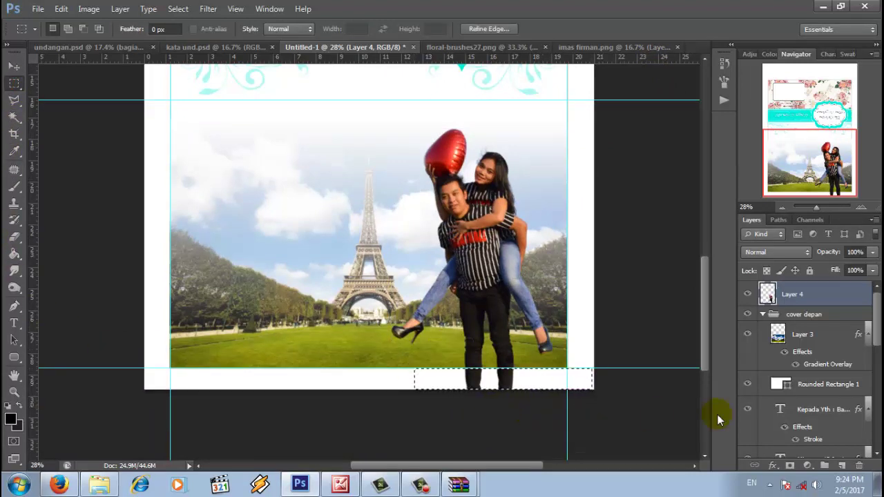
drag(787, 294, 806, 330)
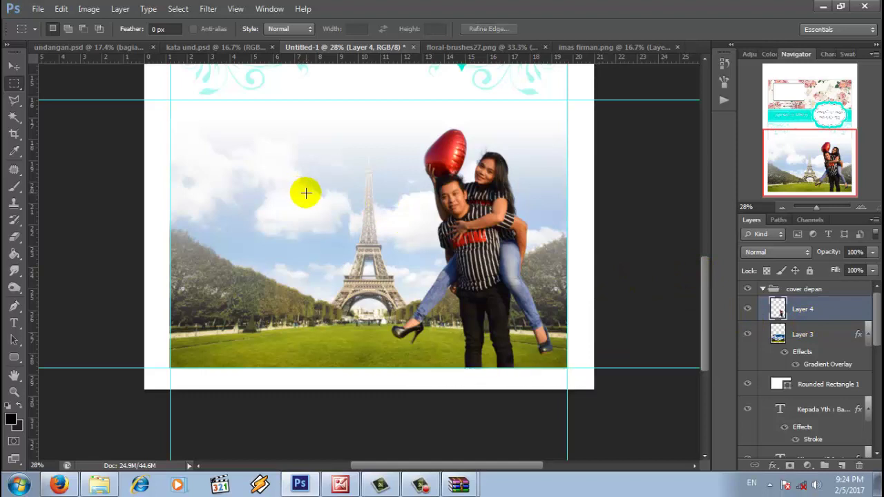
Duplicate the turquoise floral ornament layer (Layer 2) of the front cover as Layer 2 copy.
scroll(373, 318, up, 2)
scroll(359, 289, up, 1)
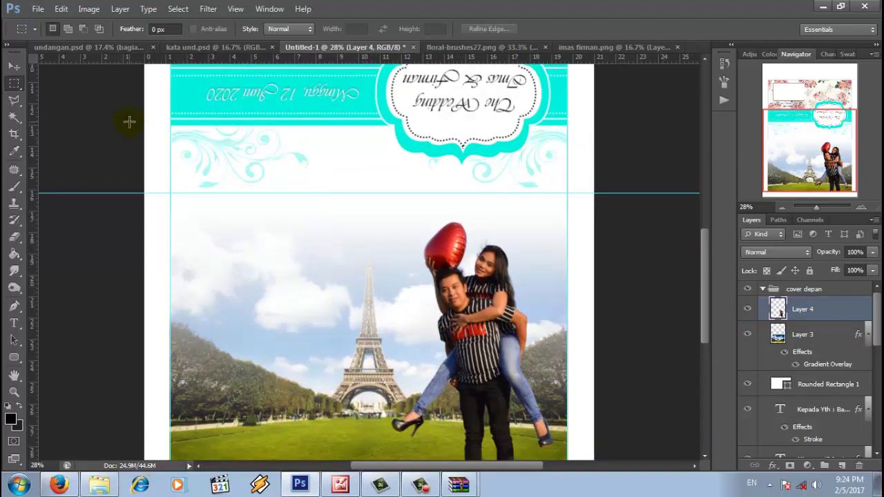
click(14, 67)
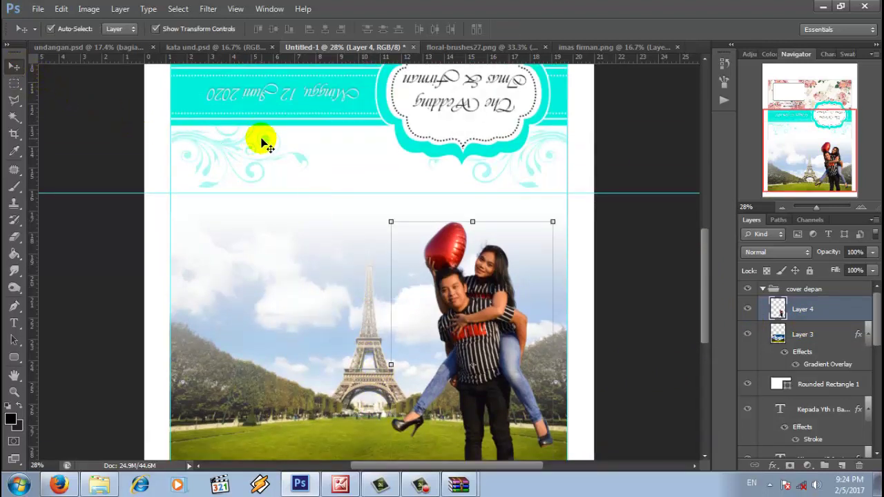
click(263, 143)
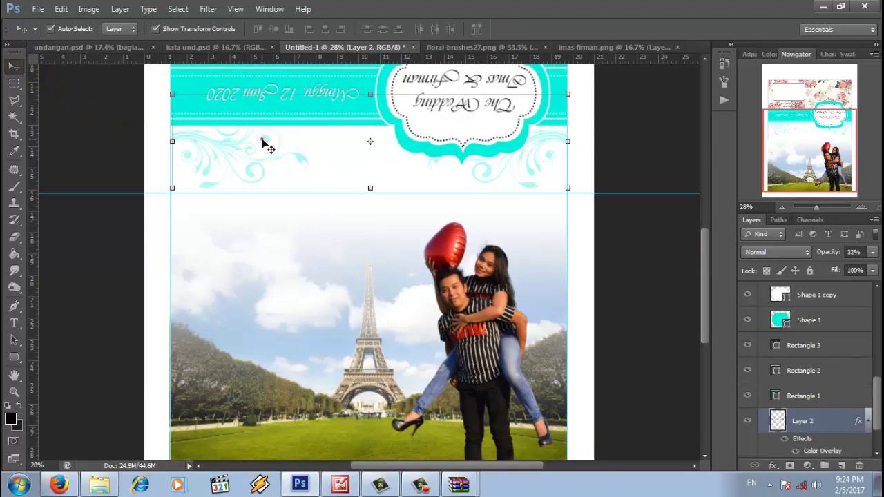
right_click(804, 421)
click(711, 64)
click(554, 145)
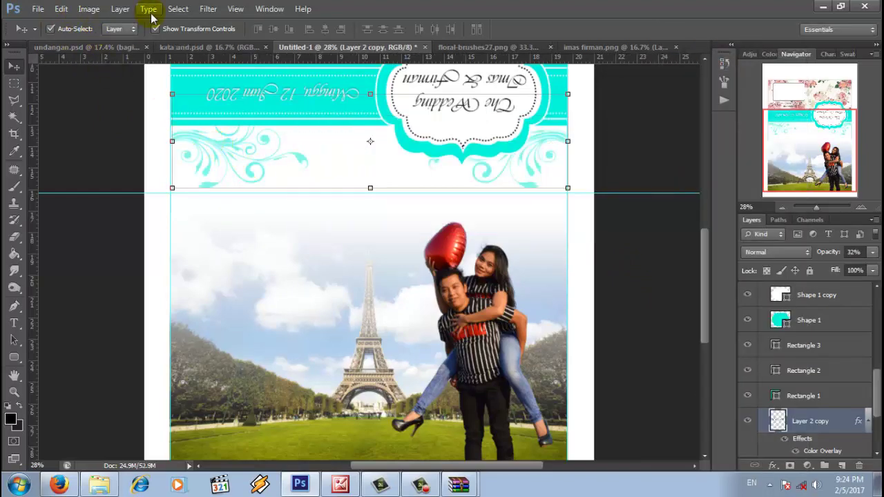
Move the ornament copy down over the sky of the Eiffel Tower panel and stack it between Layer 4 and Layer 3.
click(121, 9)
mouse_move(172, 286)
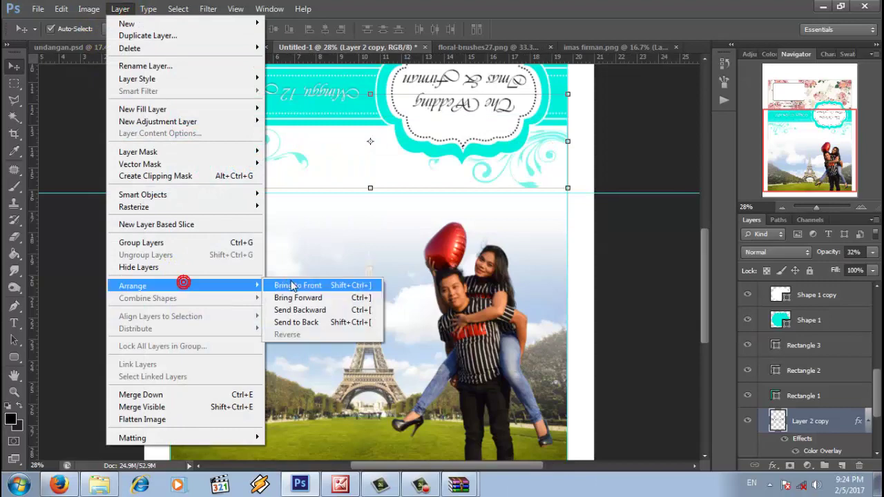
click(298, 286)
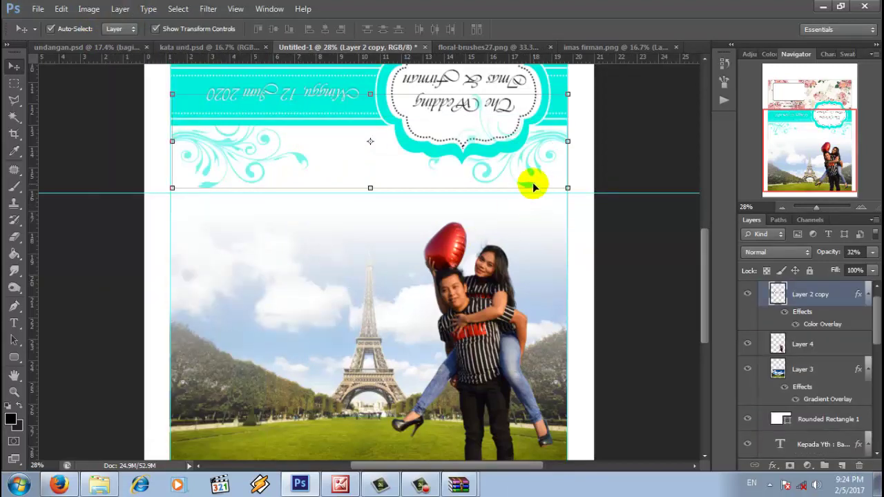
drag(532, 186, 536, 278)
drag(777, 293, 796, 355)
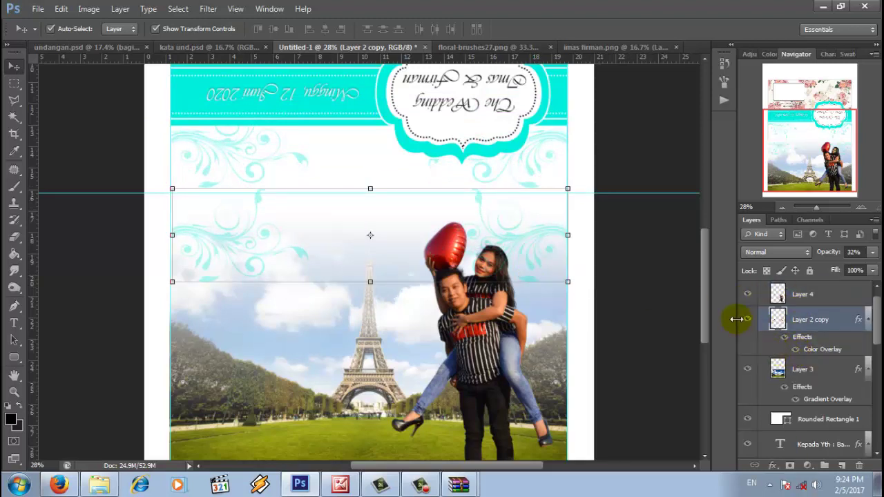
Undo the last changes and restack Layer 2 copy between Layer 4 and Layer 3.
click(542, 238)
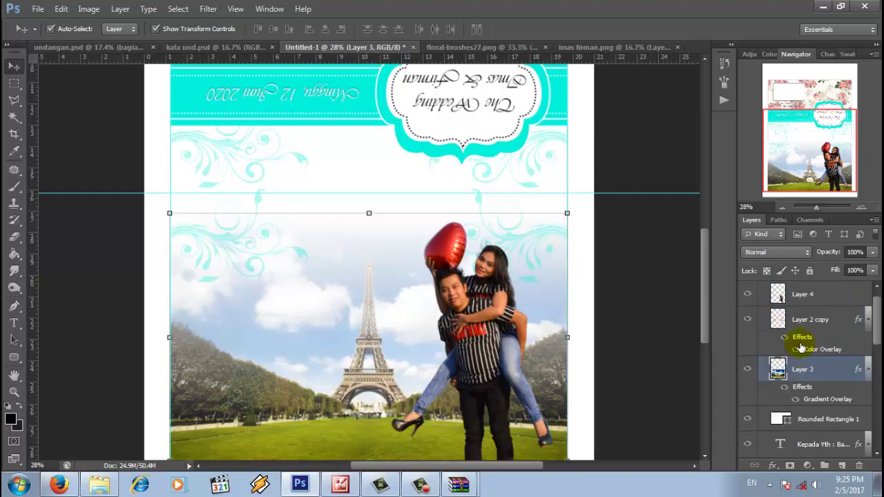
click(61, 8)
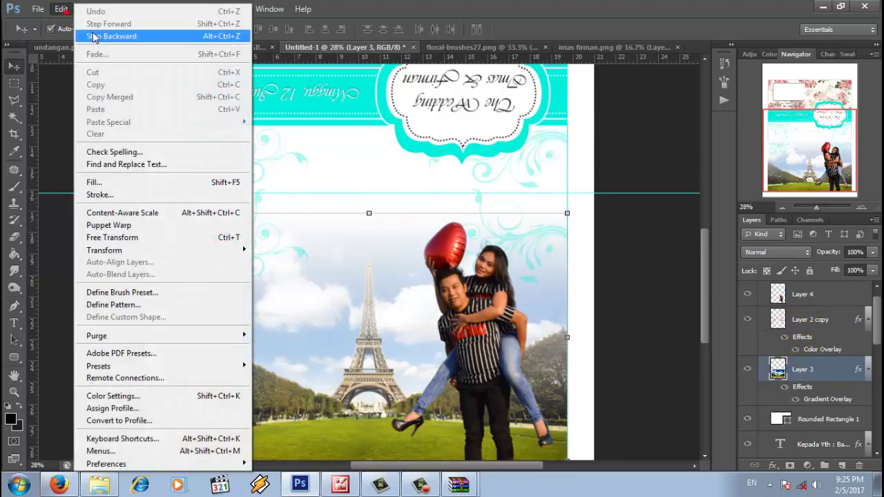
click(90, 35)
click(795, 314)
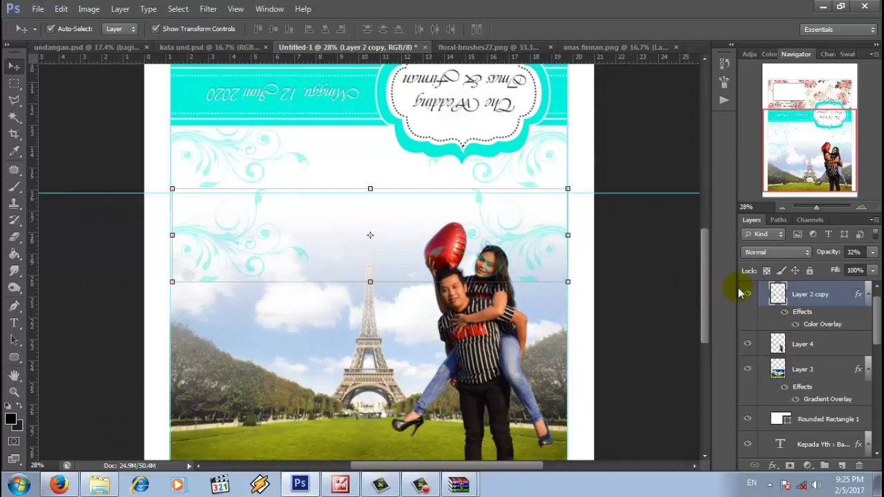
drag(797, 306, 789, 354)
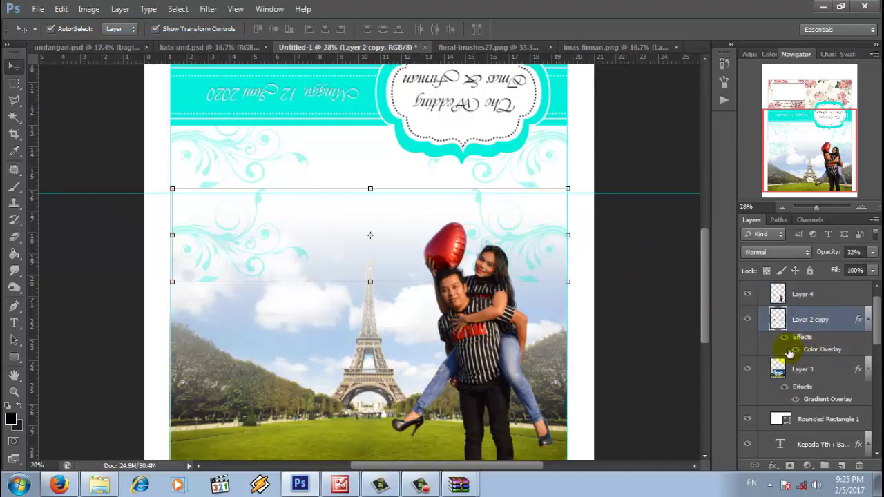
Move the Layer 2 copy ornament slightly down so its upper edge meets the horizontal guide above the Eiffel Tower.
key(ctrl+t)
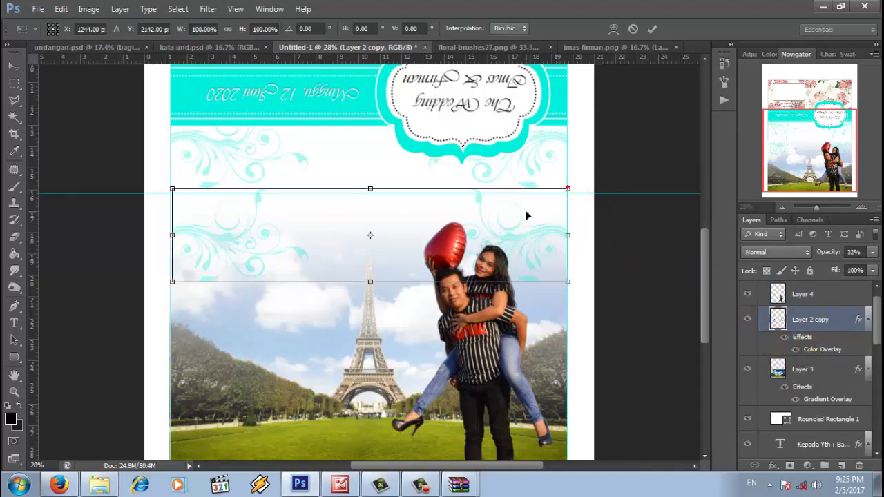
drag(526, 209, 525, 217)
click(652, 31)
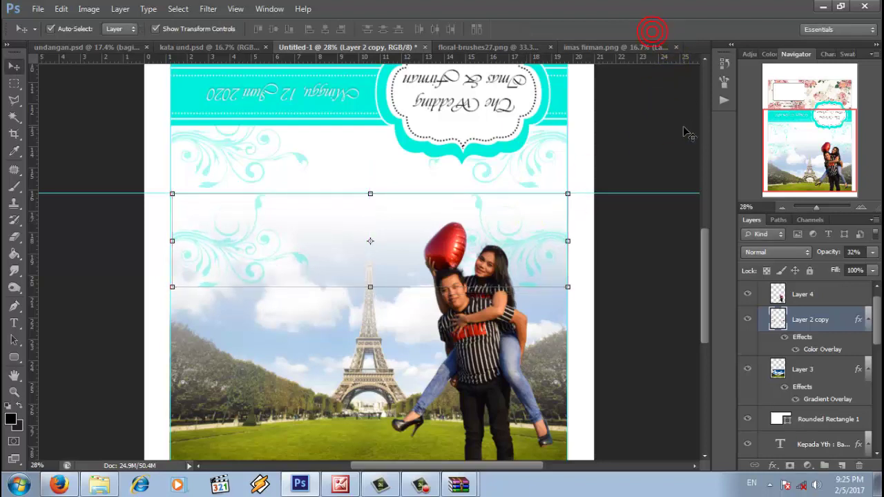
click(670, 131)
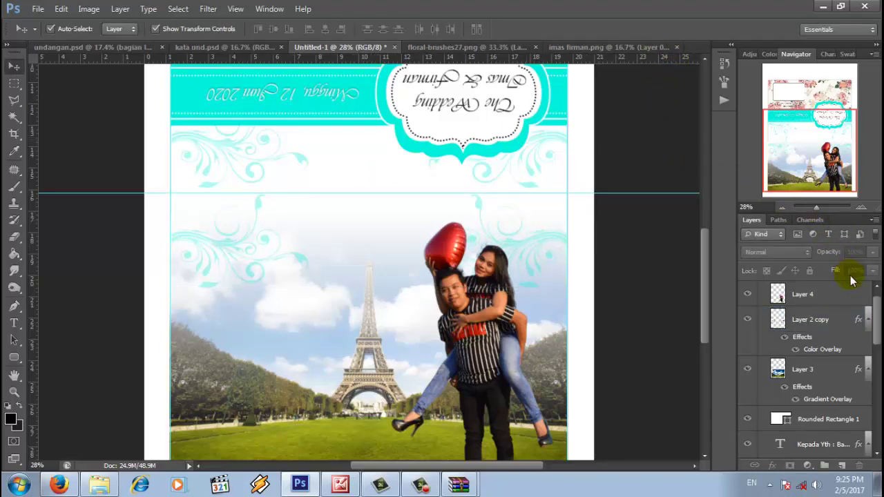
Set the opacity of Layer 2 copy to 12%.
click(803, 330)
click(863, 252)
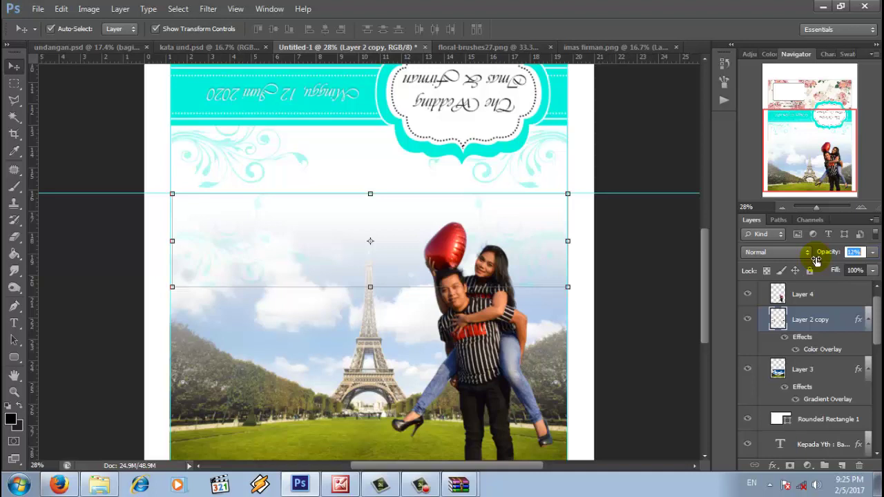
click(654, 264)
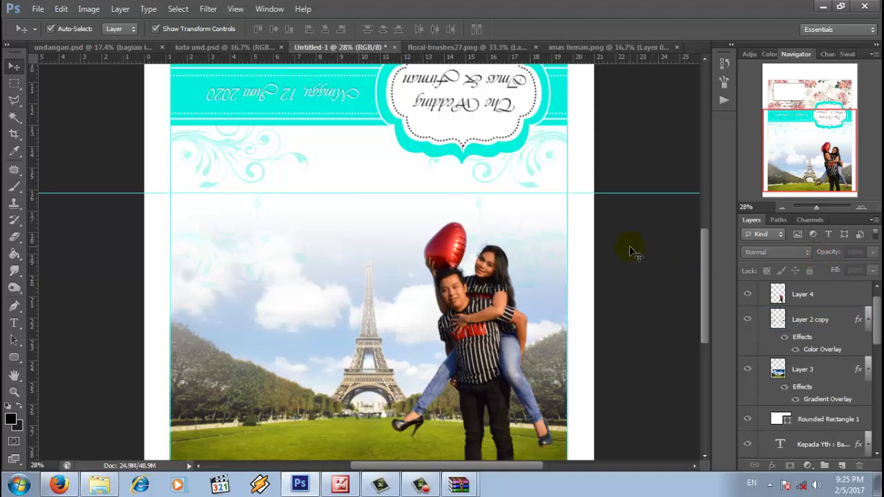
Copy the "Ya Allah Berikanlah" prayer text from kata und.psd into Untitled-1 and place its layer in the cover depan group above Layer 4.
click(238, 49)
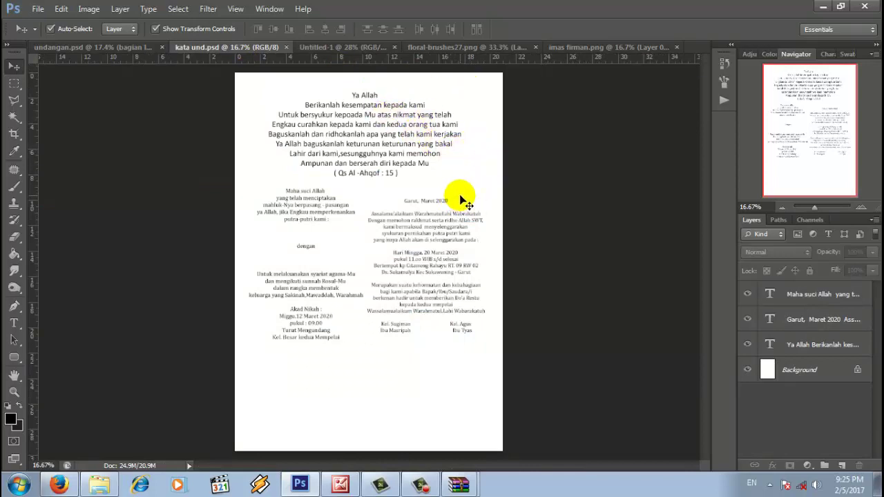
click(413, 144)
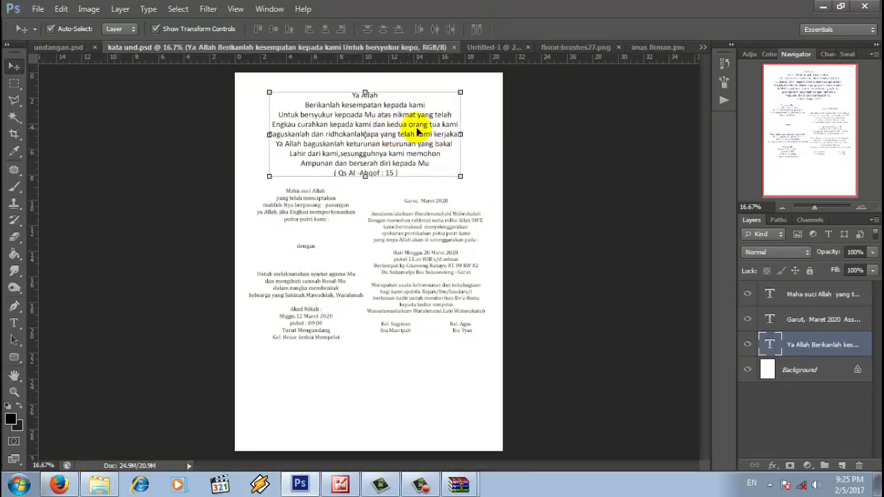
drag(419, 131, 328, 245)
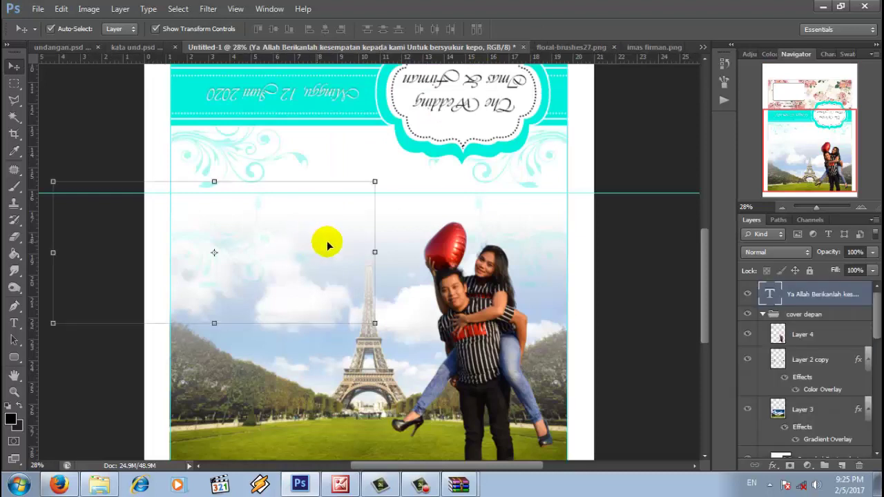
scroll(331, 207, down, 3)
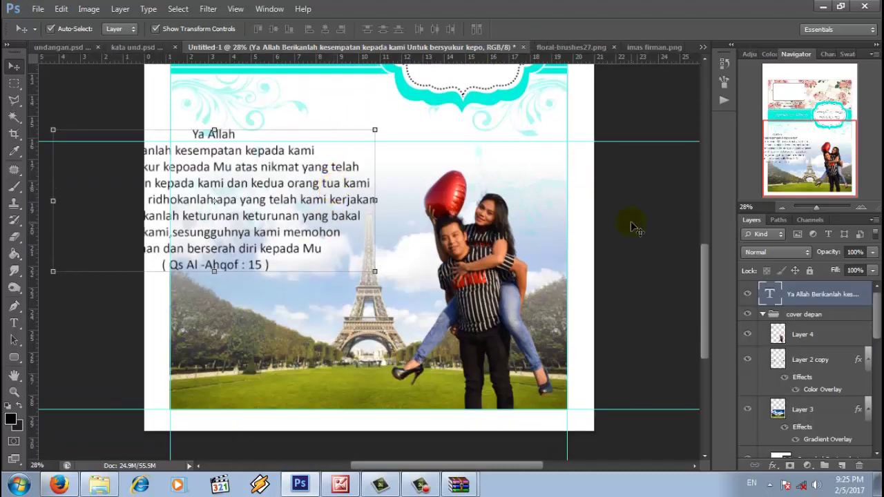
drag(801, 295, 803, 326)
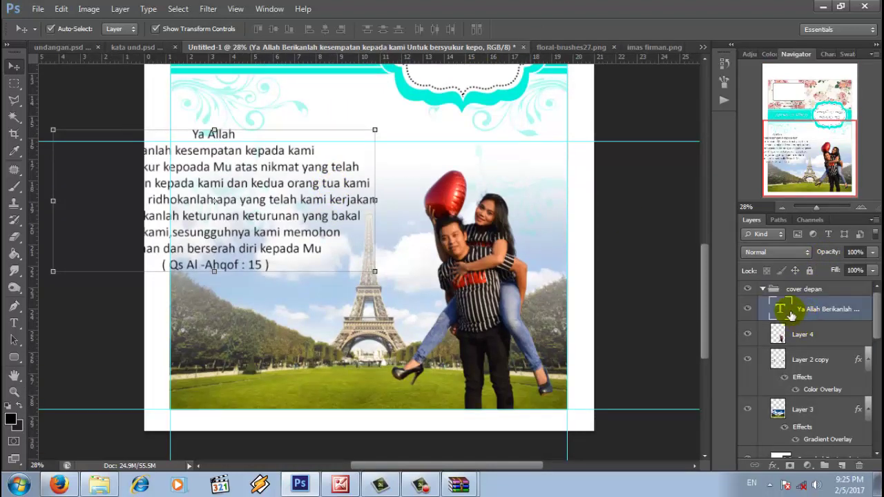
Move the prayer text onto the Eiffel Tower panel, over the sky below the horizontal guide.
key(ctrl+t)
drag(337, 174, 337, 178)
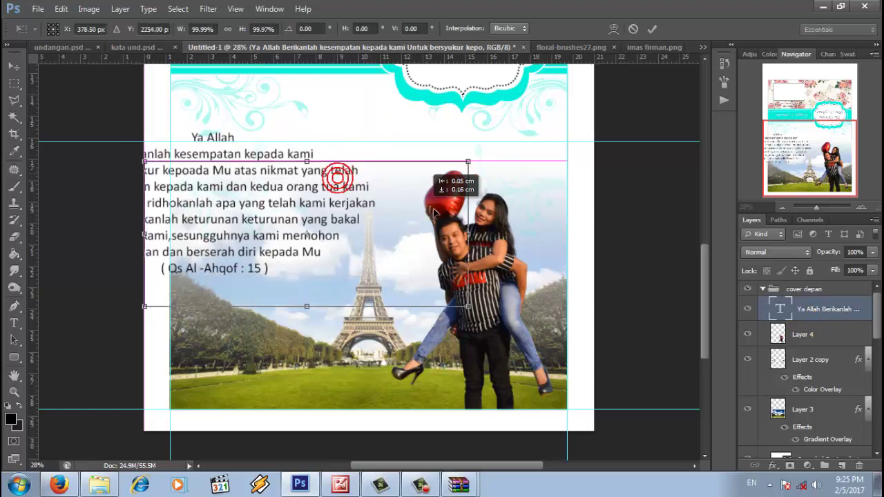
drag(434, 213, 435, 211)
click(656, 31)
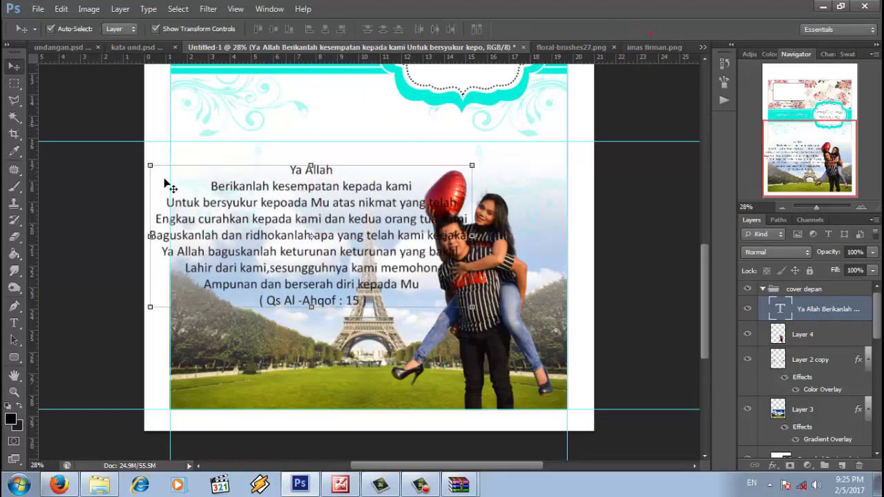
Change the font of the whole prayer text to Vivaldi and shift the text slightly away from the couple.
click(15, 324)
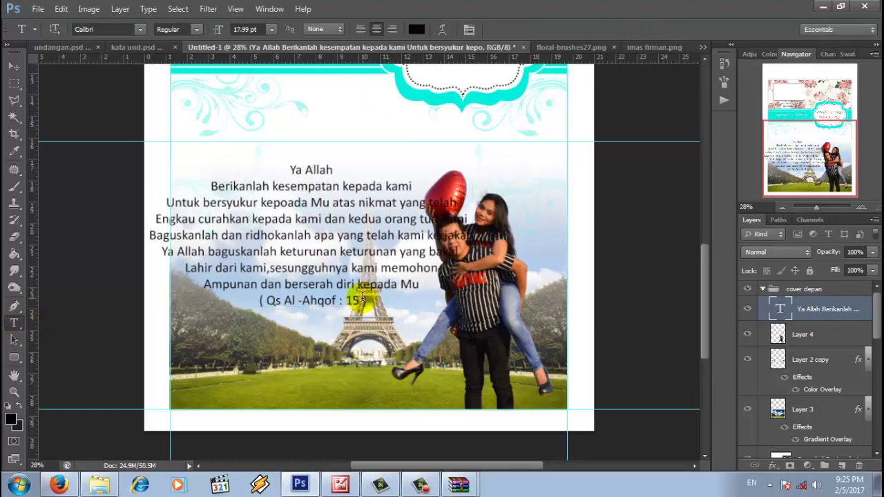
drag(368, 299, 207, 132)
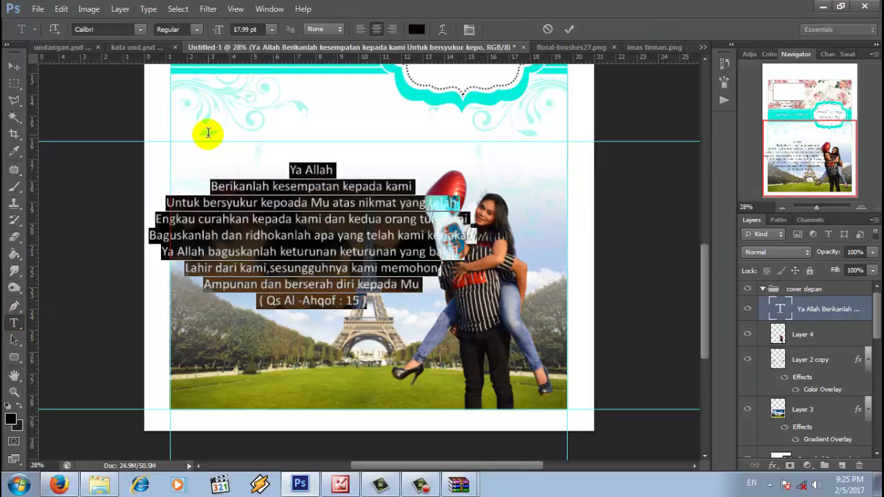
click(140, 29)
drag(278, 109, 283, 345)
scroll(279, 342, down, 3)
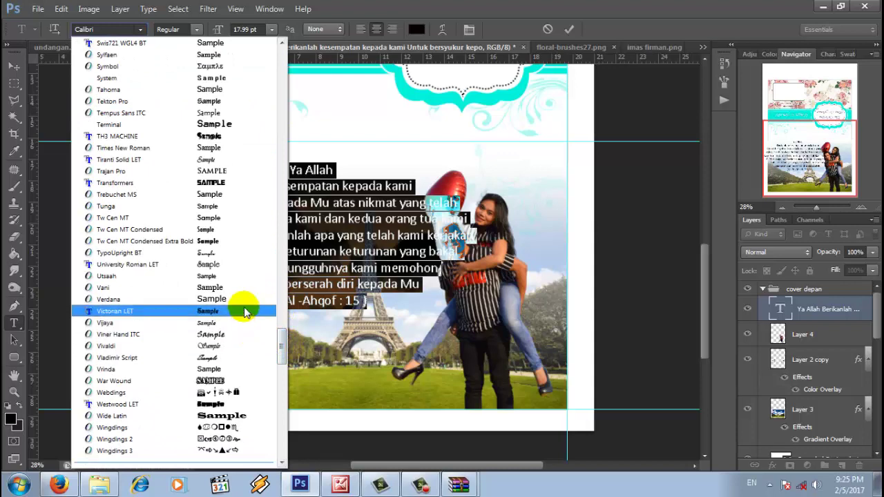
click(236, 345)
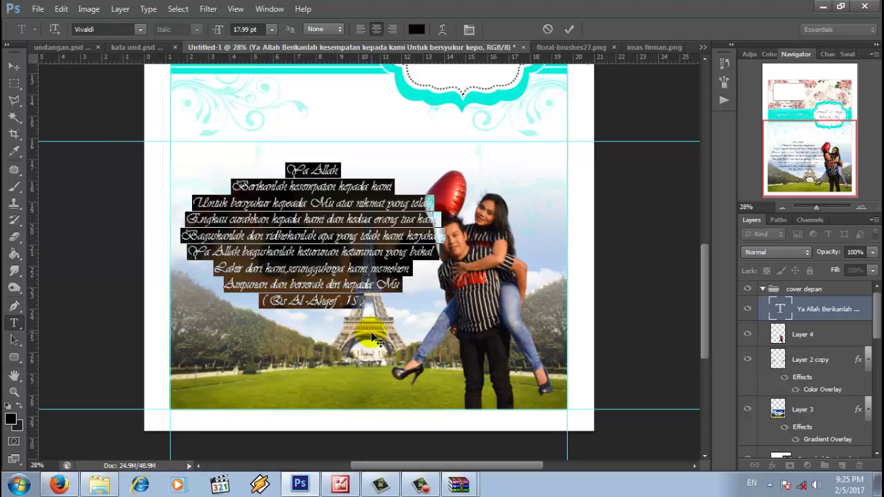
drag(371, 338, 367, 337)
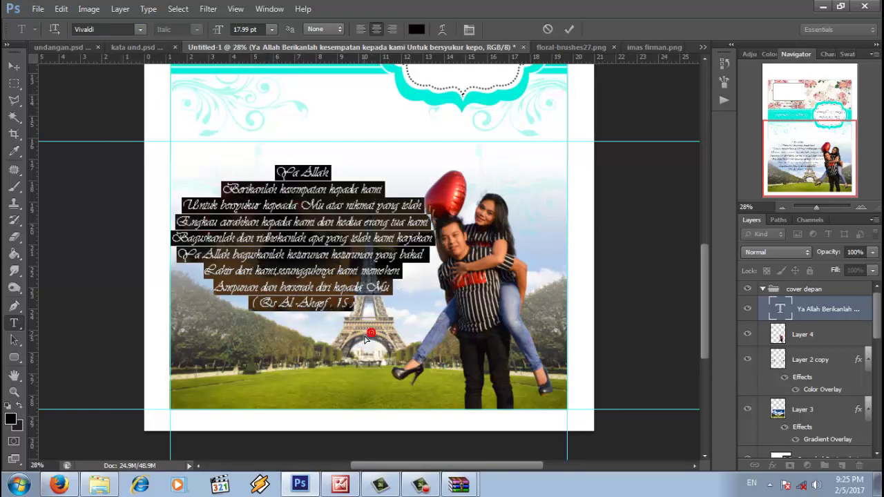
Set the prayer text size to 16 pt and nudge the text block into place beside the red balloon.
click(272, 30)
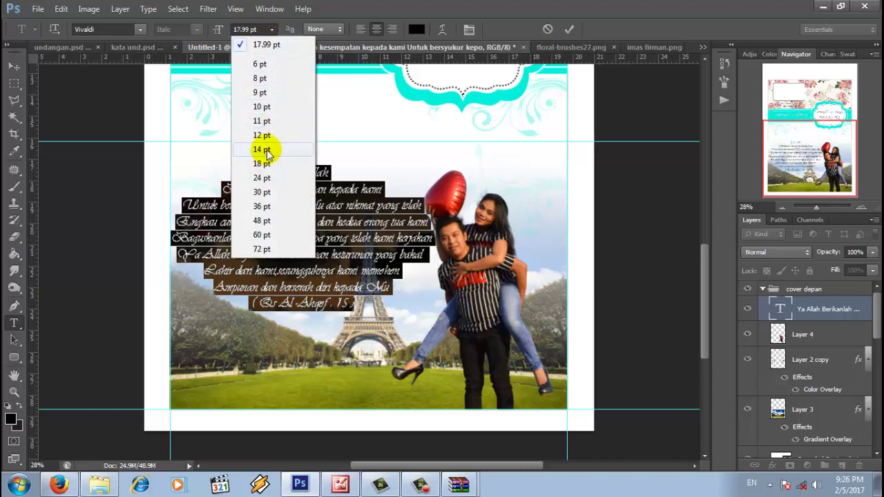
click(263, 150)
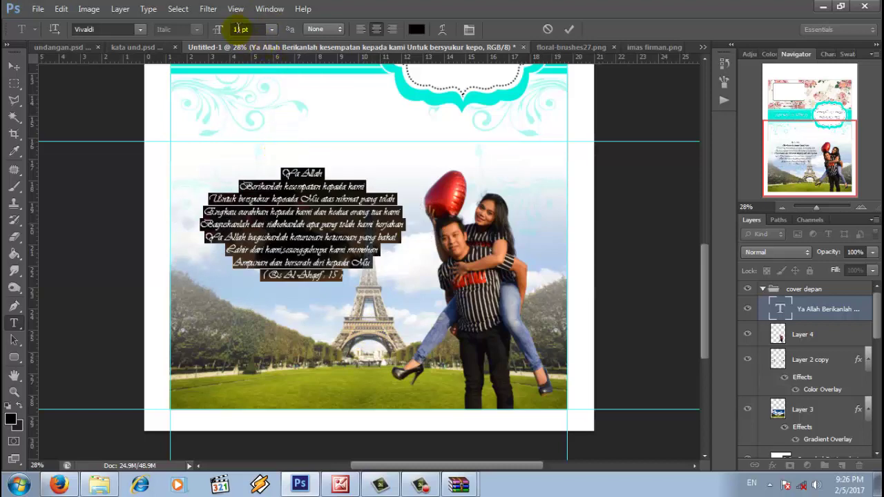
text(16)
key(Return)
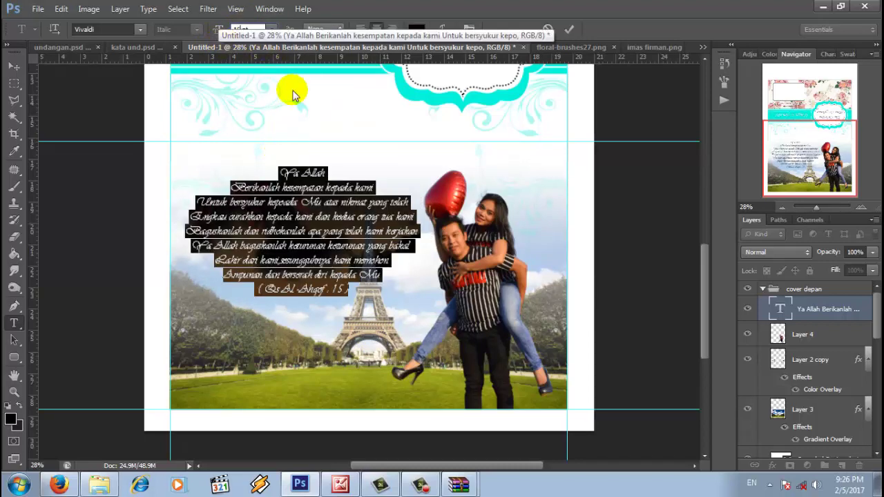
drag(385, 297, 389, 302)
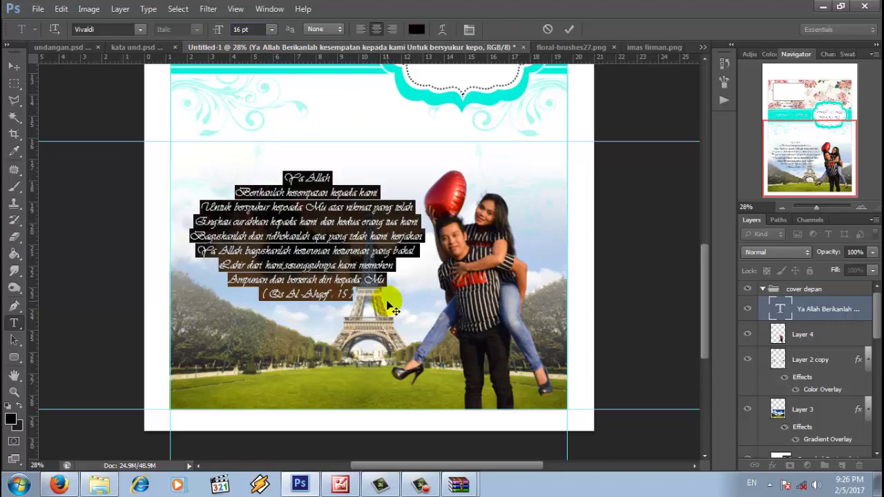
click(568, 28)
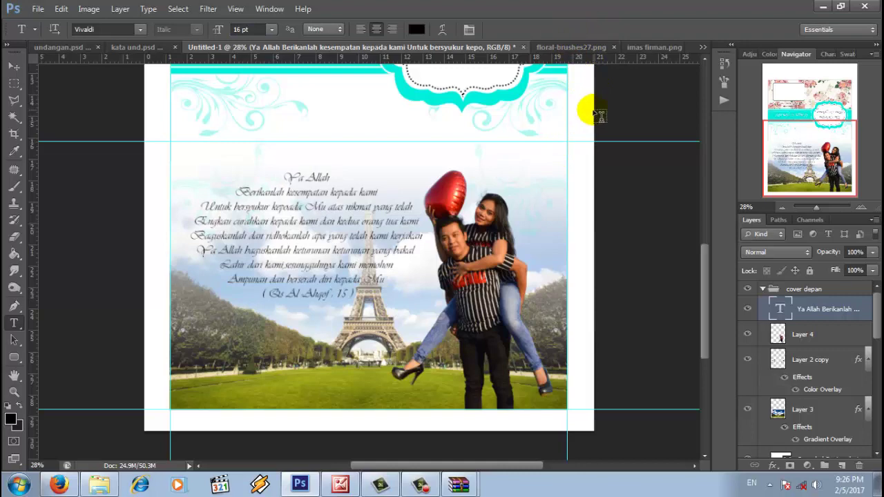
Open the gambar vektor bunga image from the undangan bunga folder in Photoshop and close imas firman.png.
click(102, 483)
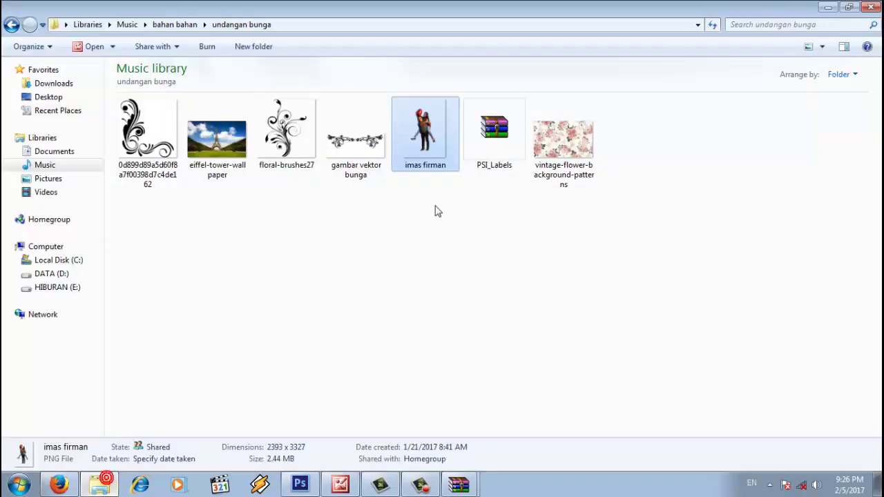
right_click(355, 111)
click(393, 227)
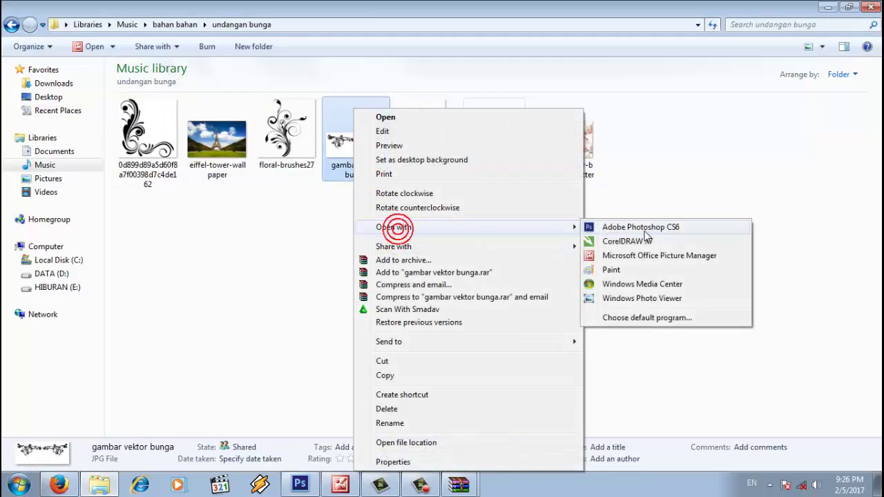
click(646, 230)
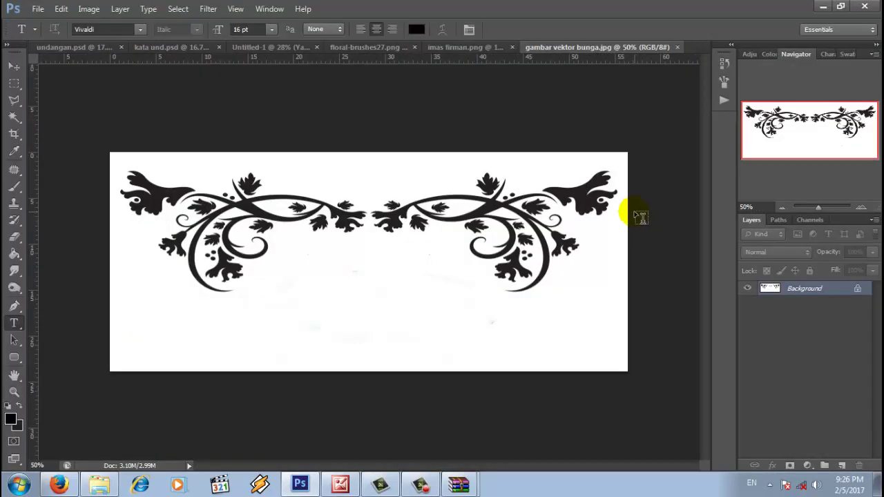
click(513, 47)
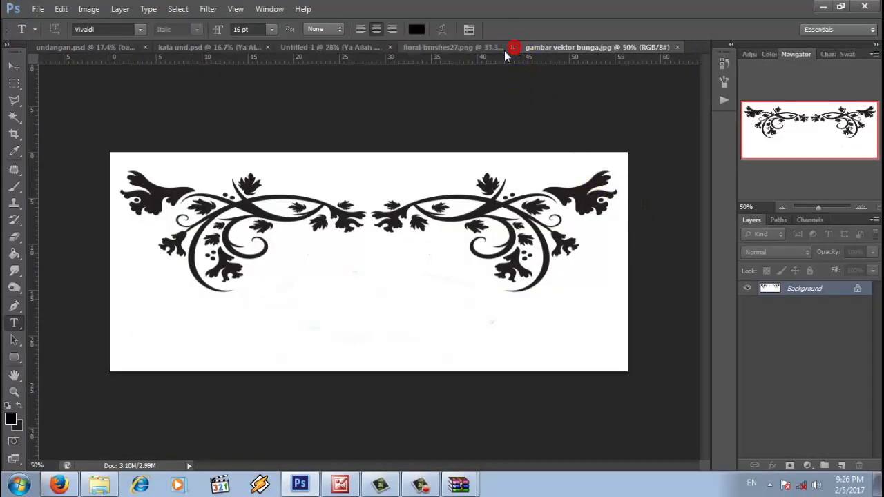
Select the black floral ornament by its sampled colour using Color Range with a fuzziness of 100.
click(184, 14)
click(201, 119)
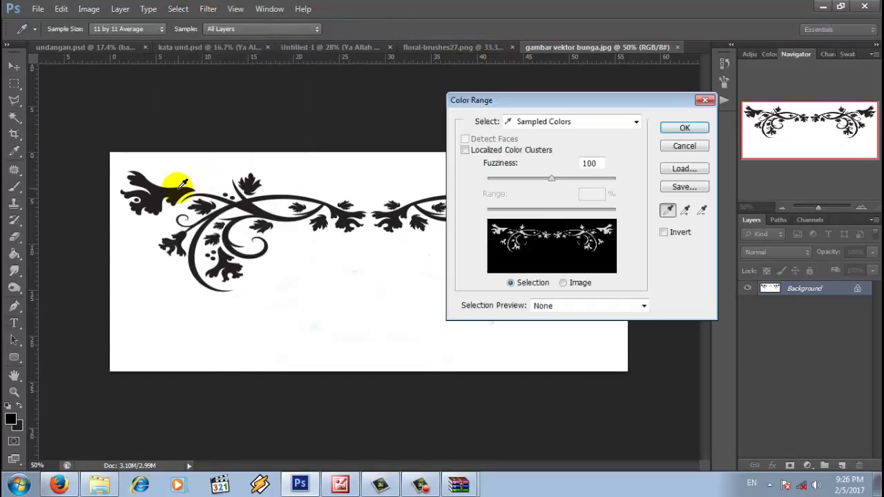
click(181, 186)
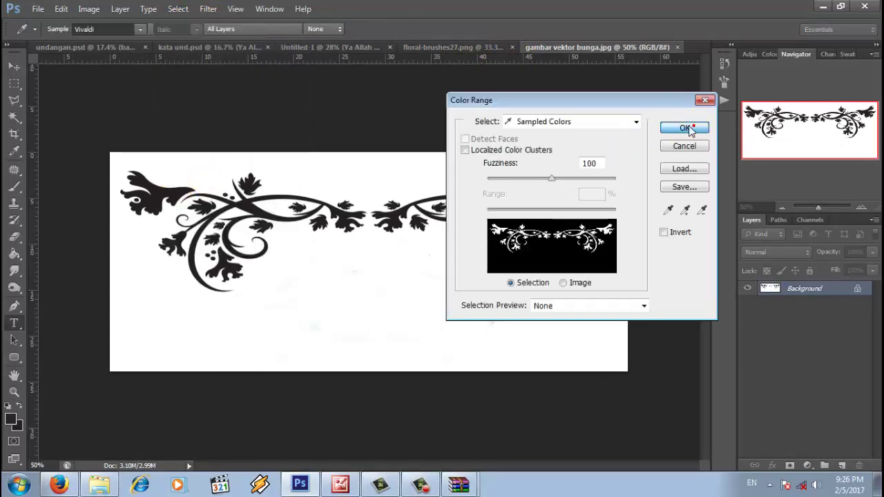
click(684, 127)
key(t)
Bring the selected floral ornament into the Untitled-1 invitation below the prayer text and scale it to about 67.5%.
click(14, 67)
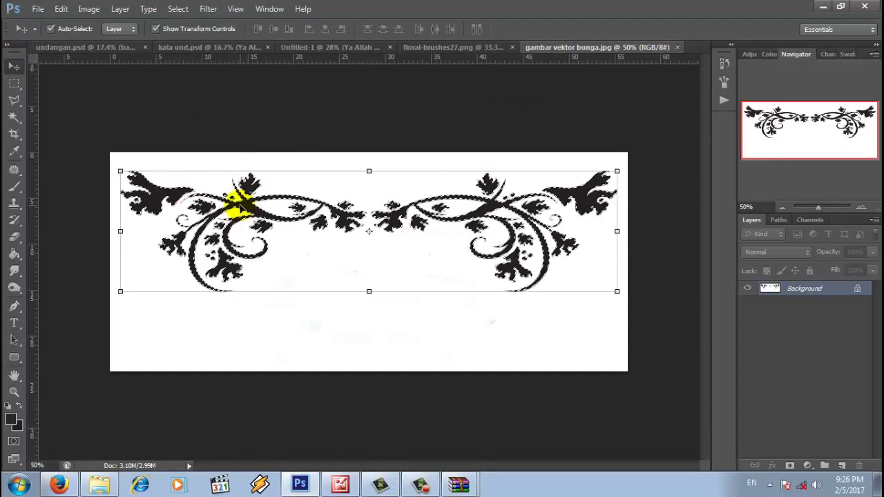
drag(254, 206, 325, 326)
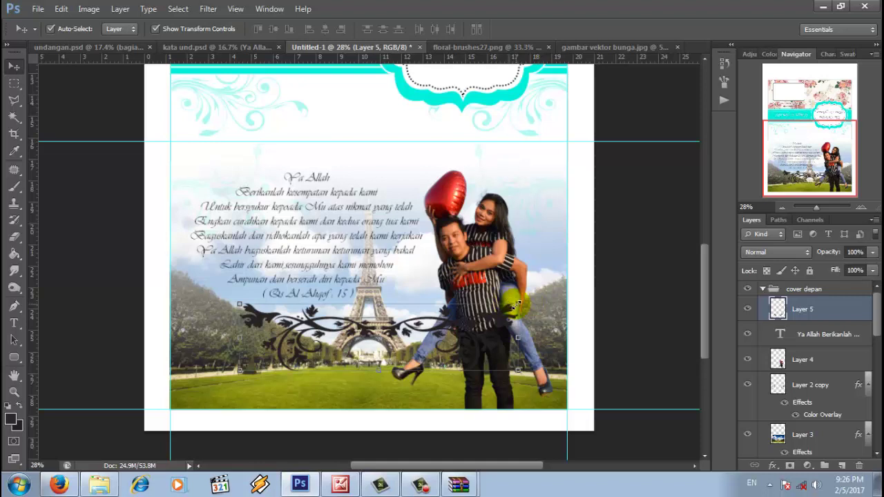
drag(516, 305, 469, 338)
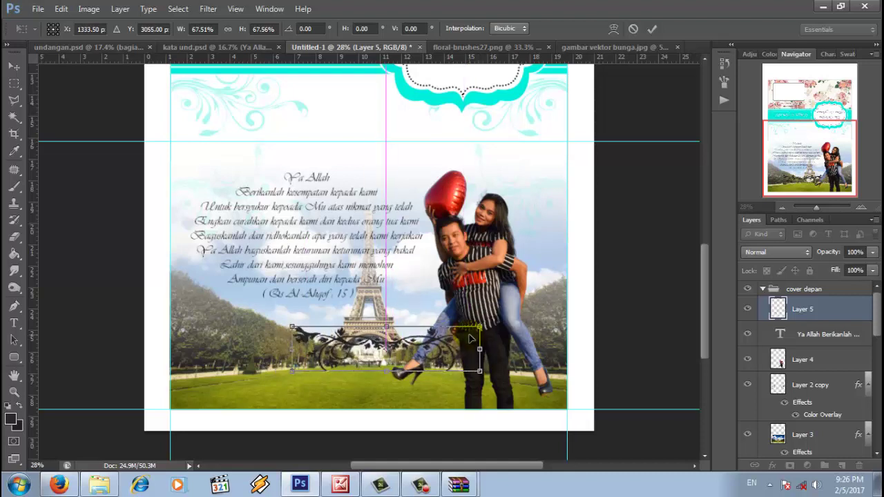
click(652, 31)
Flip the floral ornament vertically.
click(60, 8)
mouse_move(120, 257)
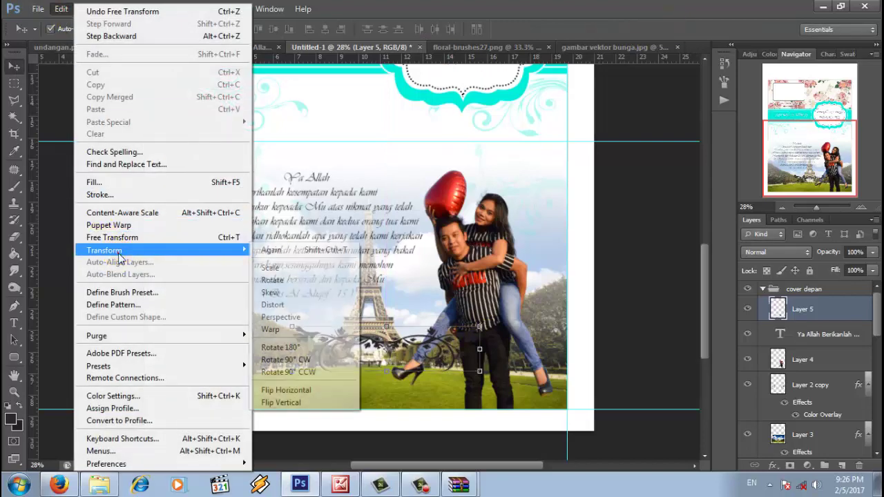
click(299, 403)
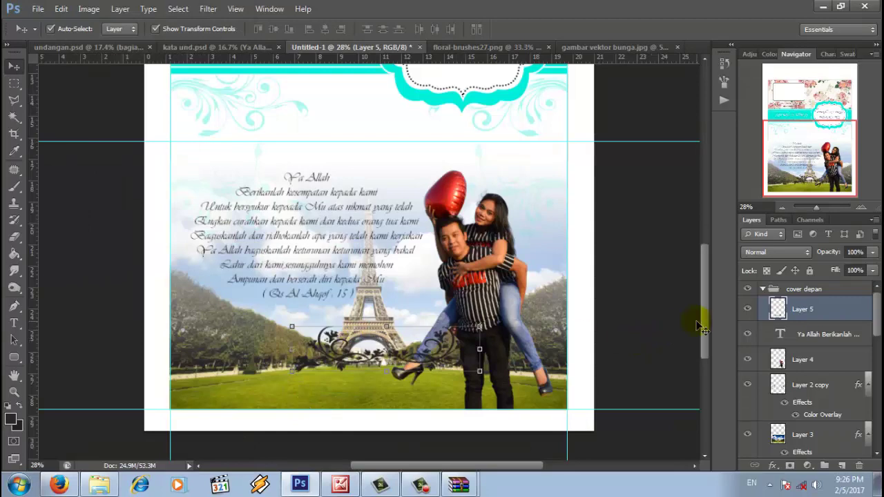
Apply a white (ffffff) Color Overlay to the ornament layer at 100% opacity.
right_click(800, 311)
click(718, 31)
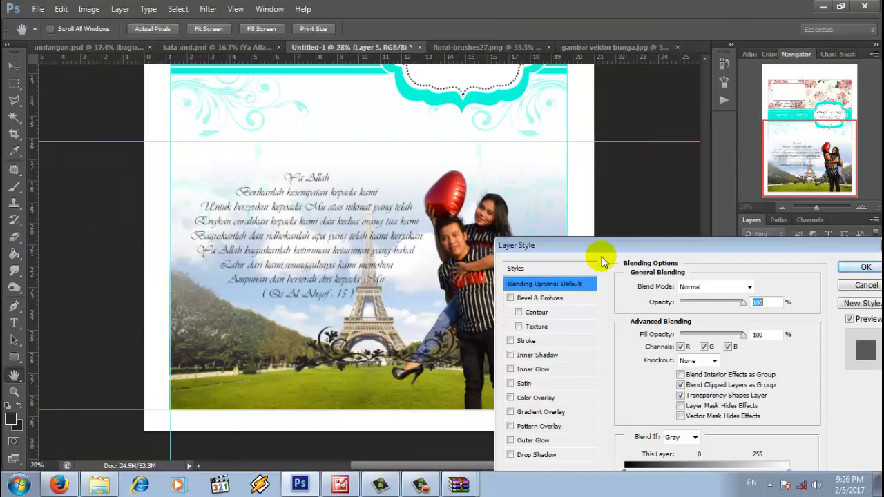
click(549, 398)
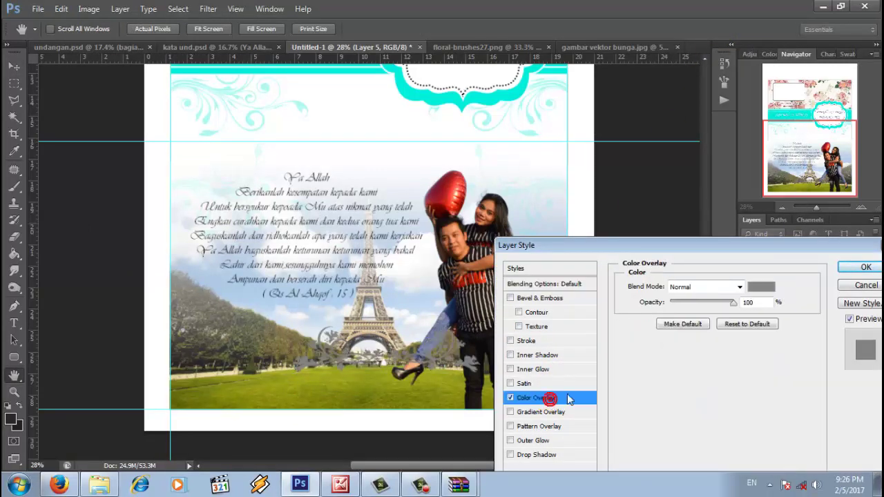
click(761, 286)
click(358, 103)
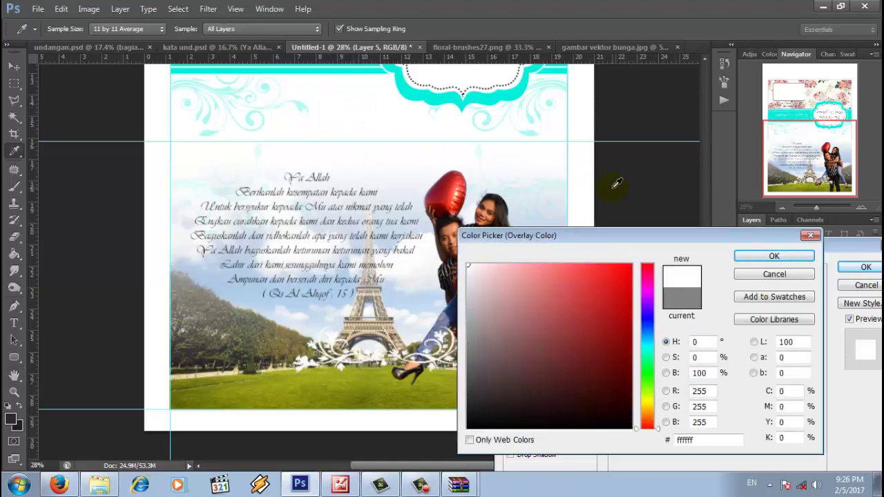
click(747, 256)
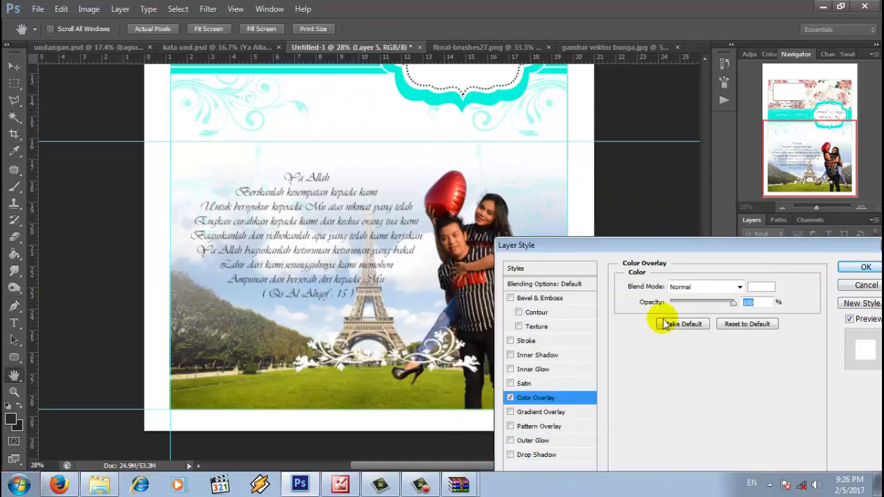
Add a 75% Multiply Drop Shadow with 4 px distance and size to the ornament, and nudge the ornament slightly up.
click(548, 455)
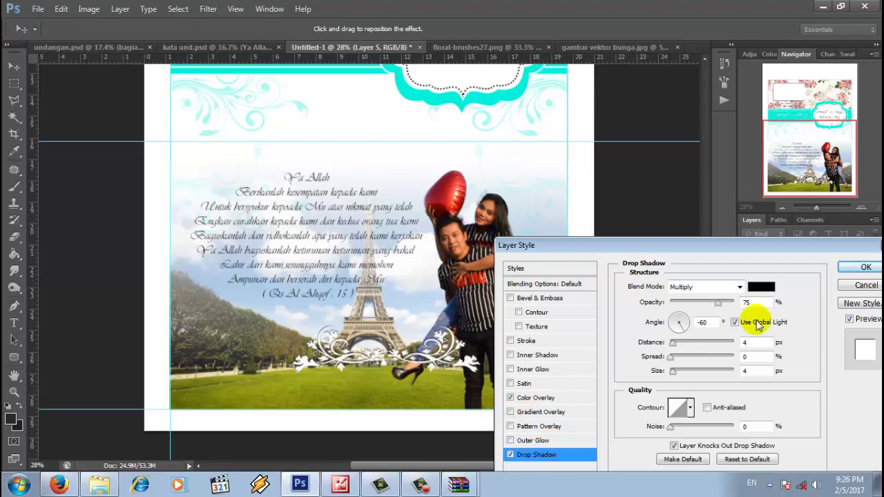
click(864, 271)
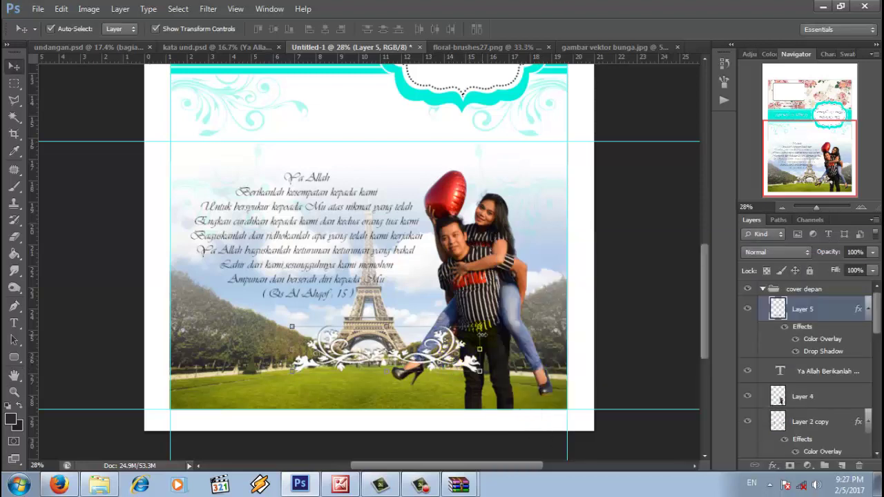
drag(466, 365, 466, 362)
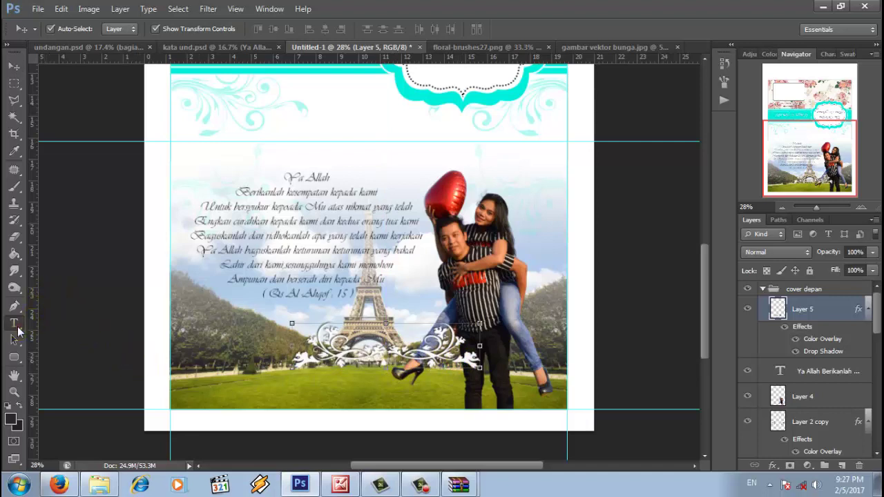
Add the white Vivaldi text "Mohon Doa Restu" on the grass below the ornament.
click(14, 324)
click(219, 330)
click(265, 381)
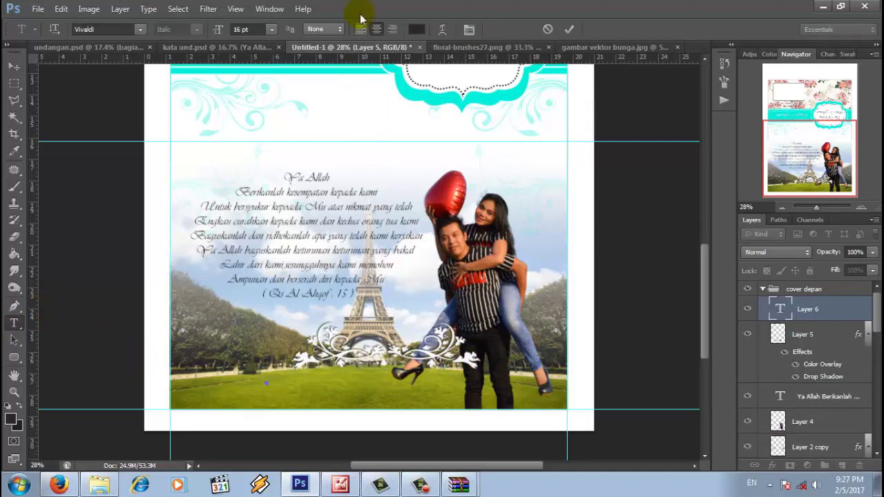
click(416, 29)
drag(476, 262, 430, 118)
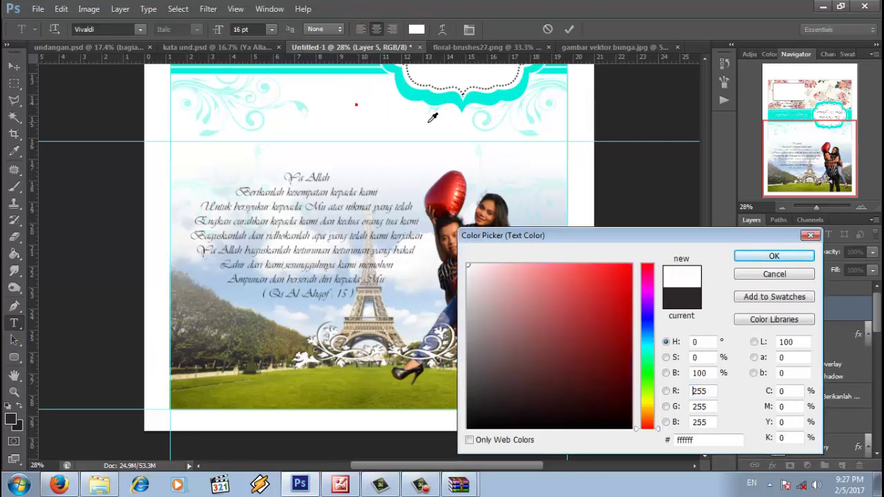
click(753, 255)
click(290, 362)
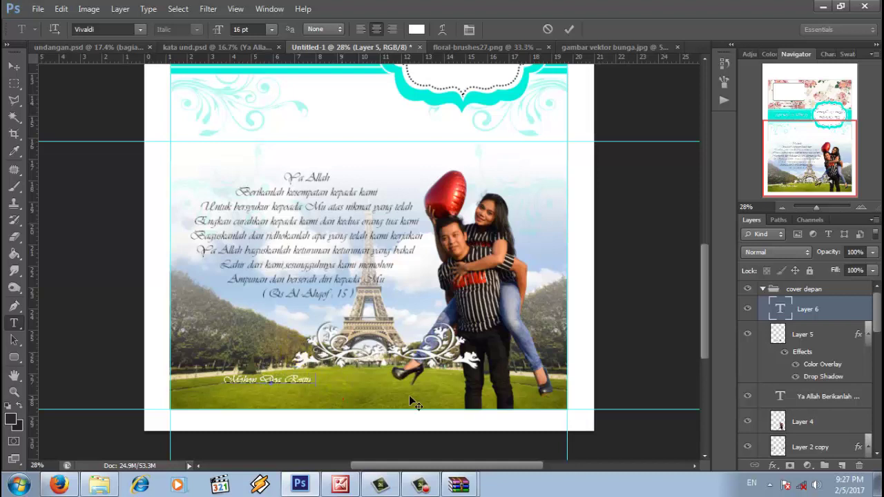
Enlarge the "Mohon Doa Restu" text to 44 pt and center it beneath the floral ornament.
drag(409, 397, 347, 379)
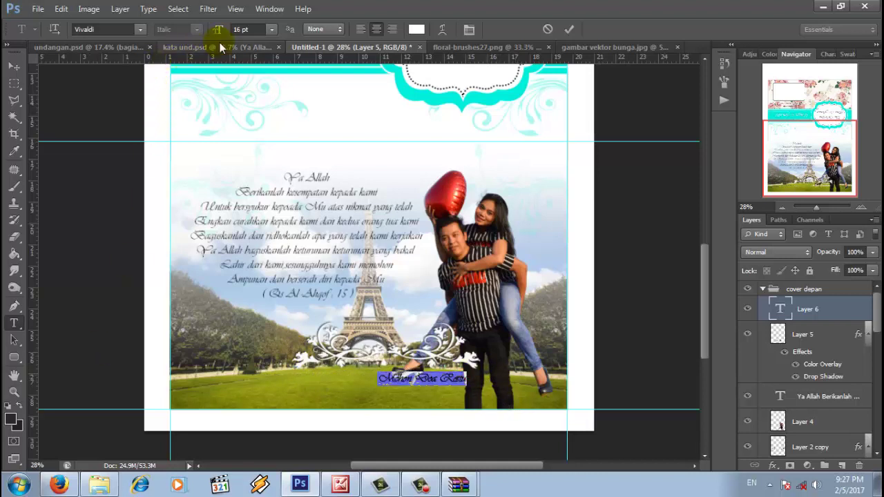
drag(219, 33, 240, 30)
drag(498, 278, 453, 280)
click(566, 29)
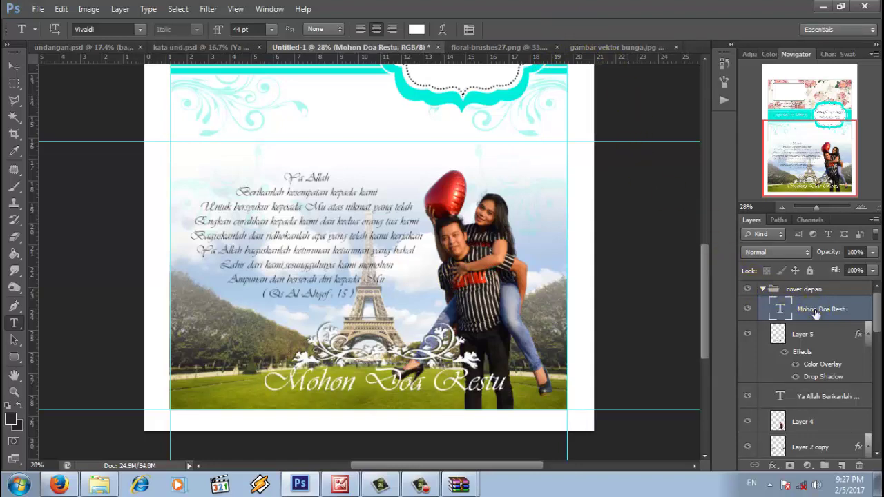
Add a 75% Multiply Drop Shadow with 4 px distance and size to the "Mohon Doa Restu" text.
right_click(816, 312)
click(730, 73)
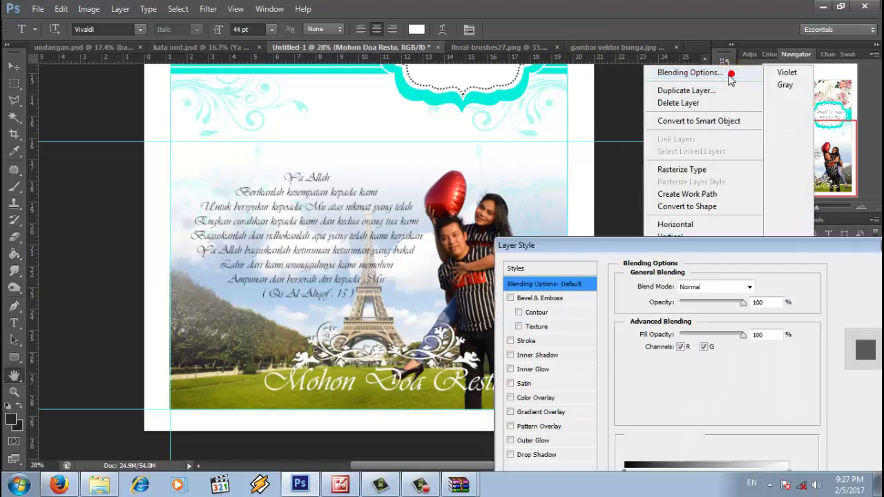
click(549, 455)
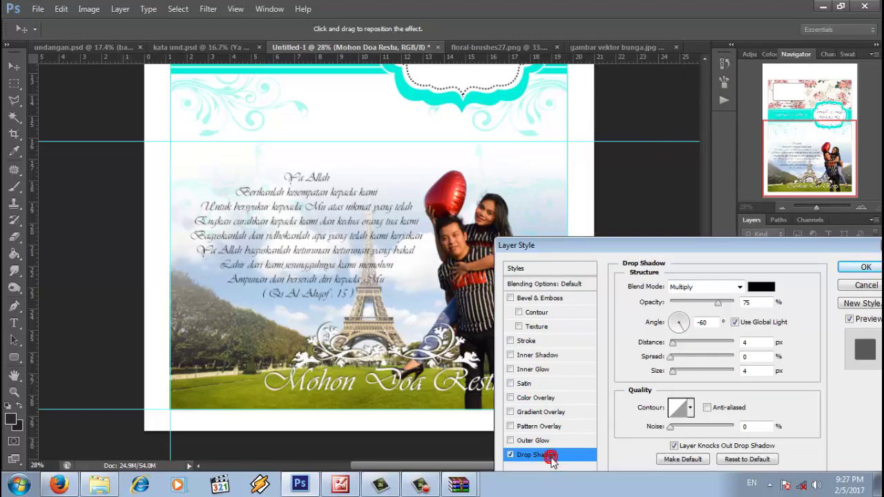
click(859, 267)
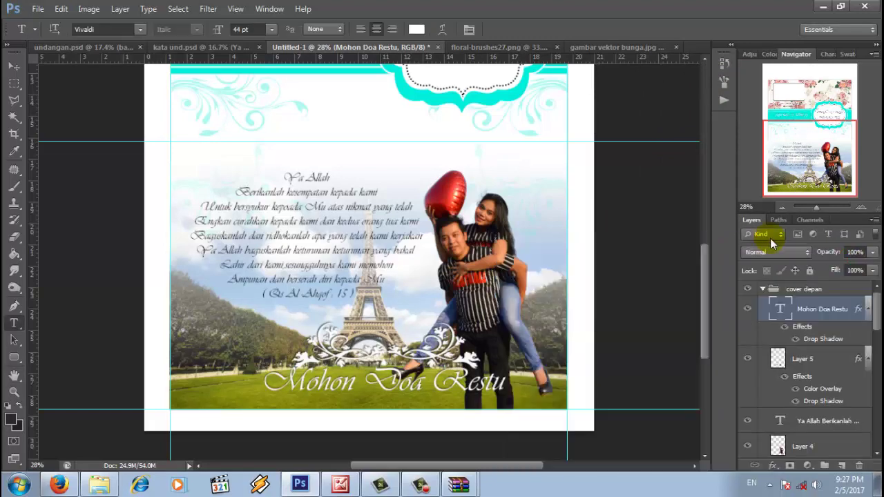
Rotate the whole invitation canvas by 180 degrees.
mouse_move(813, 212)
mouse_down()
mouse_move(805, 213)
mouse_move(815, 215)
mouse_up()
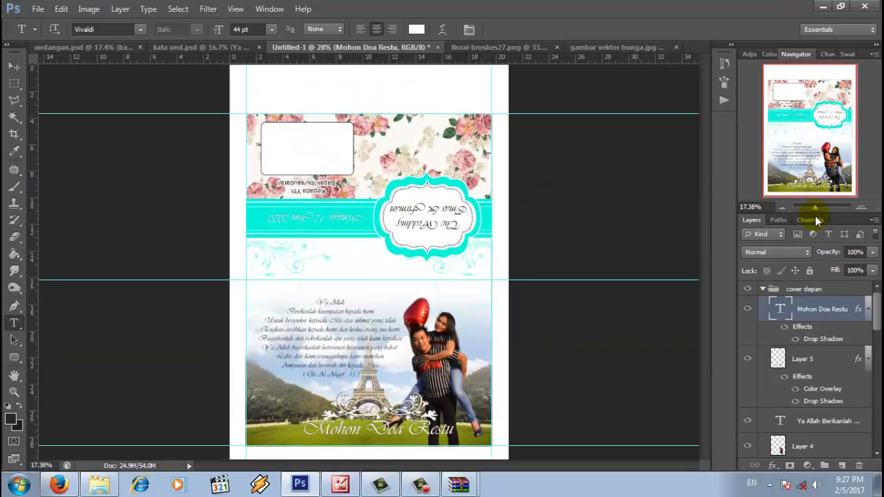
click(88, 8)
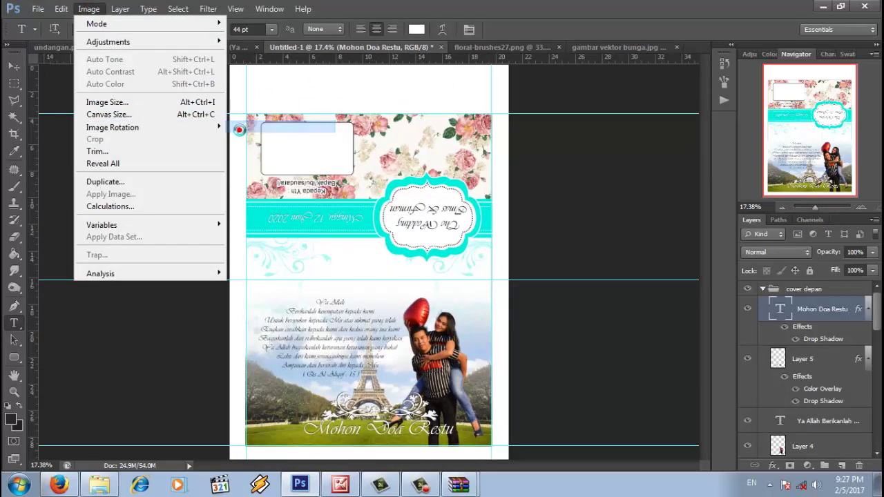
click(258, 130)
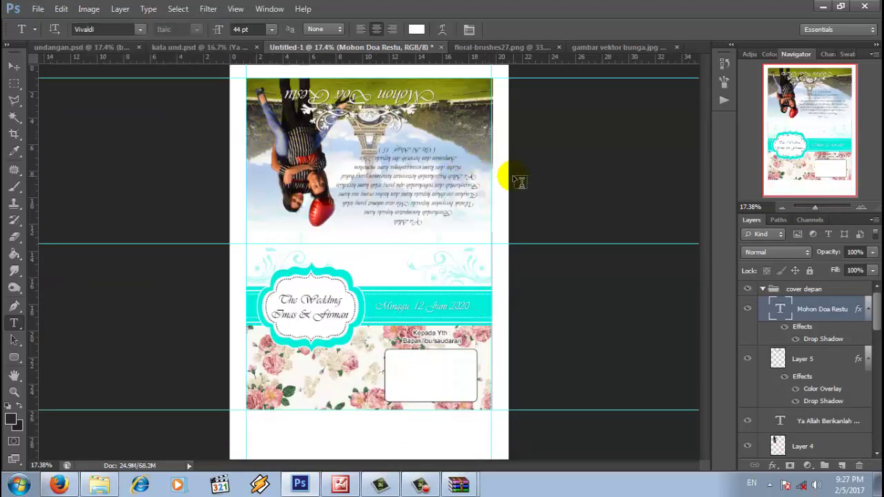
Collapse the cover depan group and hide it so only the white background shows.
click(763, 289)
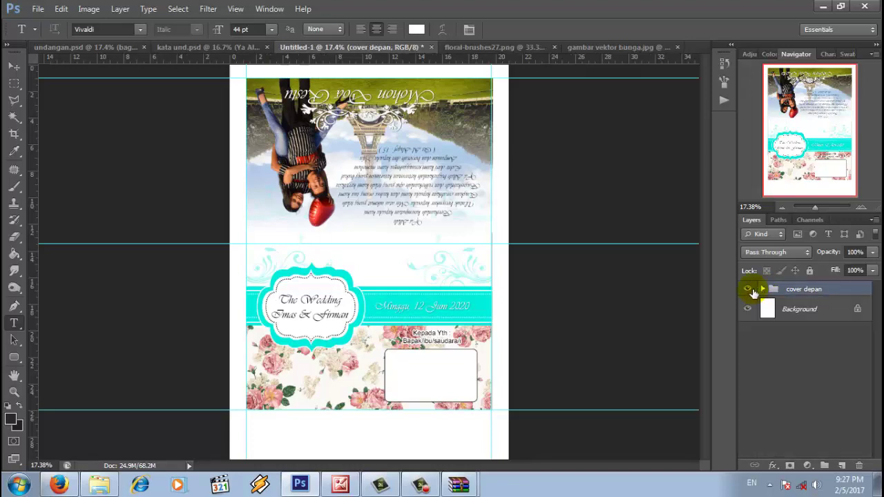
click(748, 290)
click(749, 289)
click(748, 289)
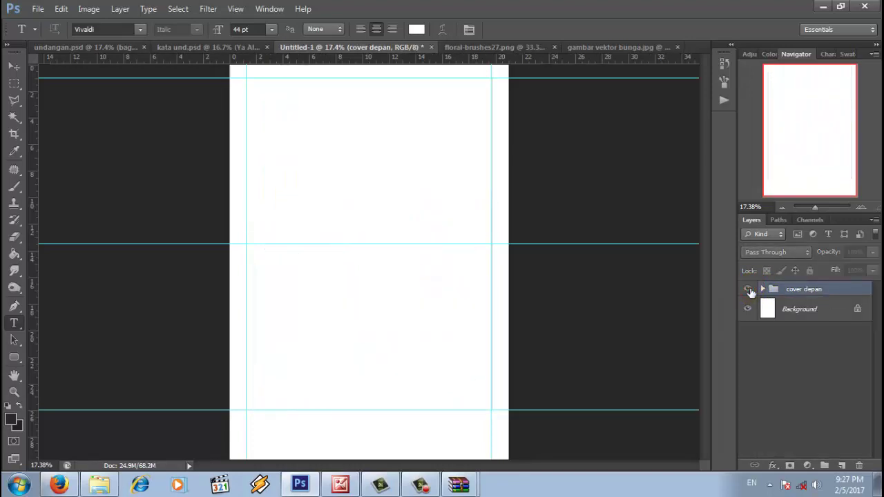
click(749, 289)
click(748, 290)
click(748, 290)
click(748, 289)
Close floral-brushes27.png and add a layer group named "bagian dalam" above cover depan.
click(506, 47)
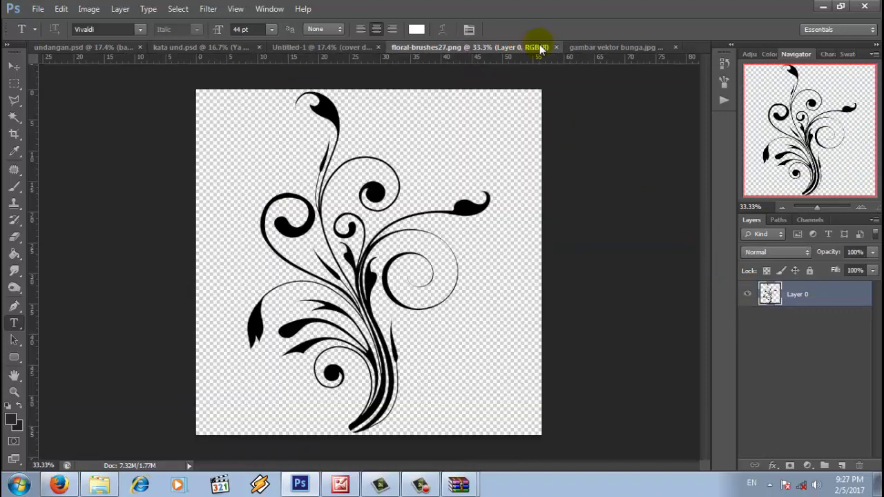
click(556, 48)
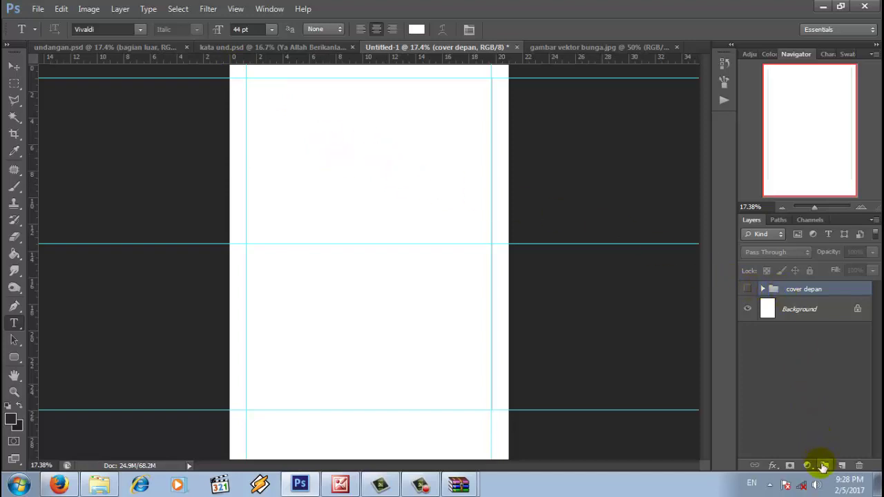
click(823, 466)
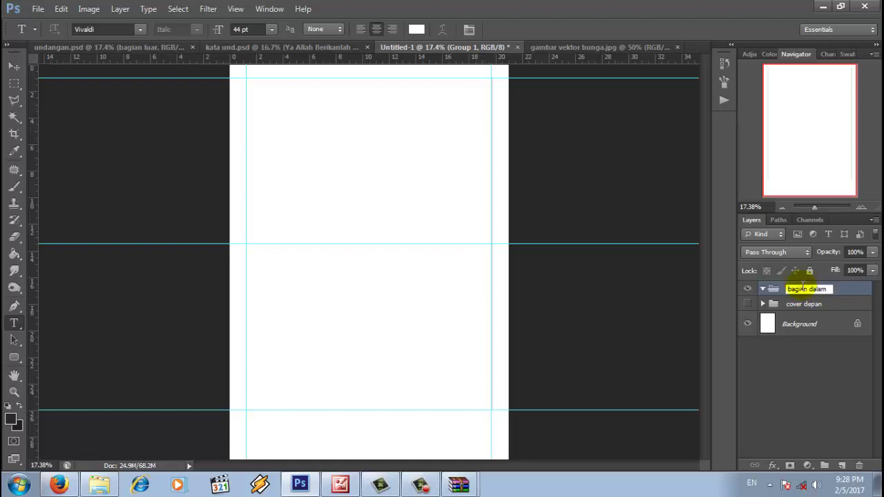
click(849, 292)
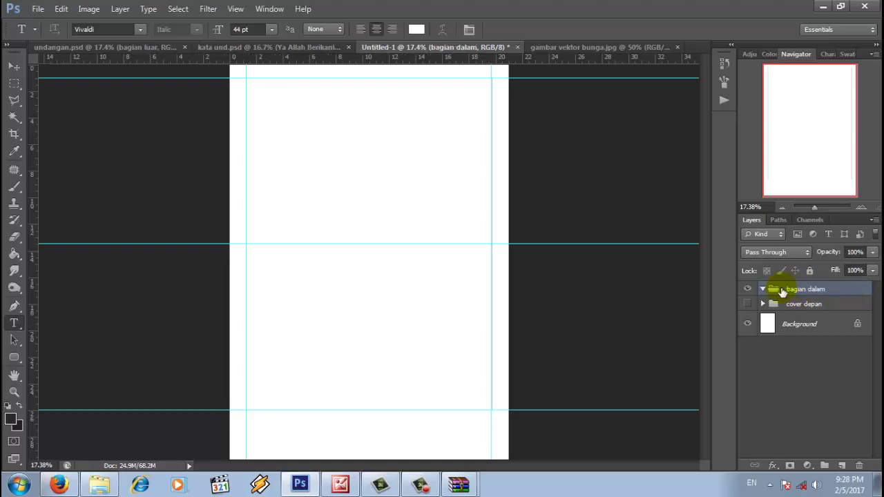
Open the vintage-flower-background-patterns image from the undangan bunga folder in Photoshop.
click(99, 484)
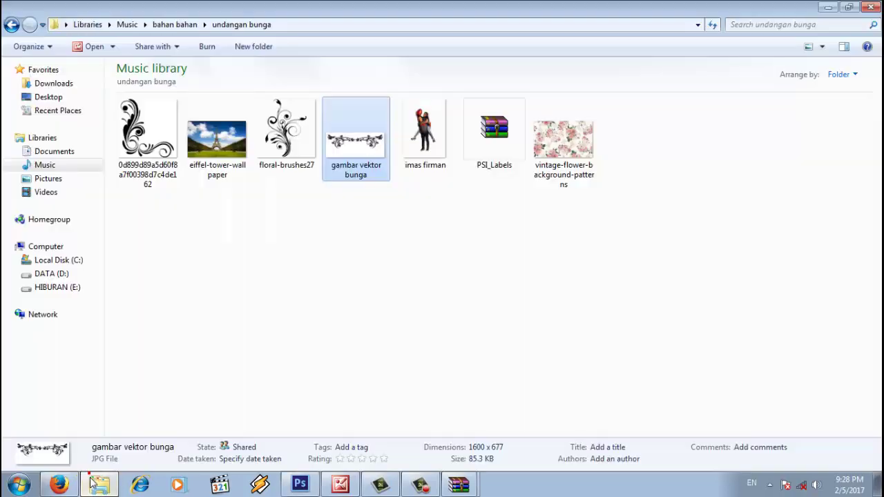
right_click(568, 168)
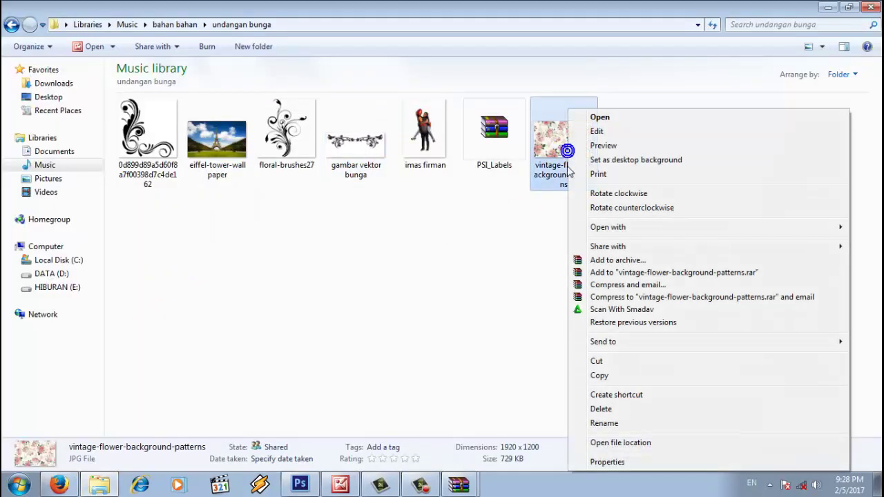
click(617, 226)
click(542, 230)
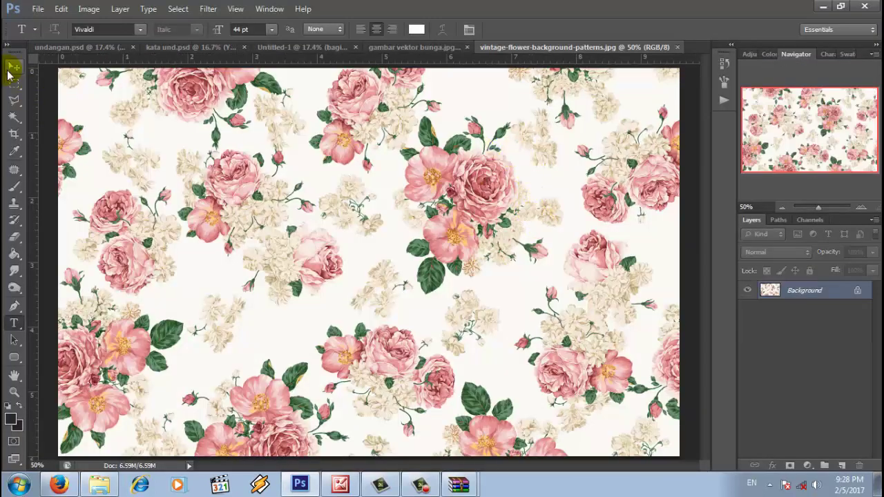
Bring the rose pattern into the Untitled-1 invitation, enlarge it to about 122.6%, and fit it between the upper two horizontal guides.
click(11, 69)
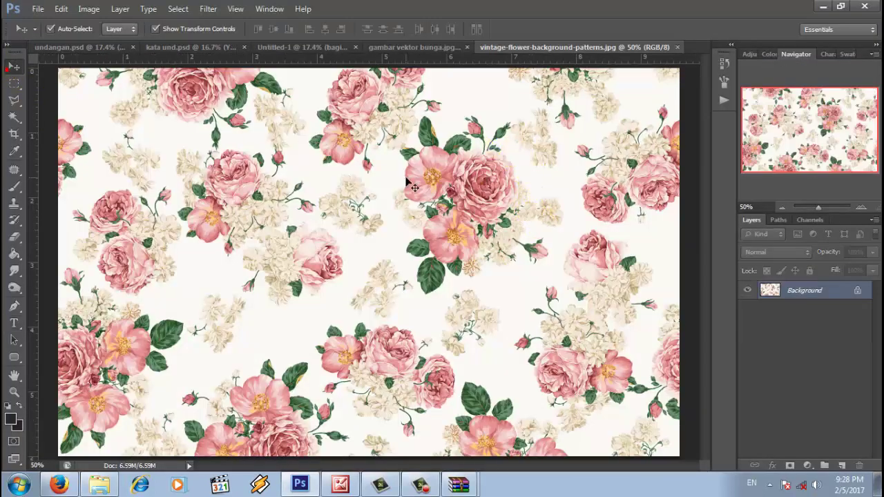
drag(330, 49, 395, 135)
drag(459, 211, 502, 245)
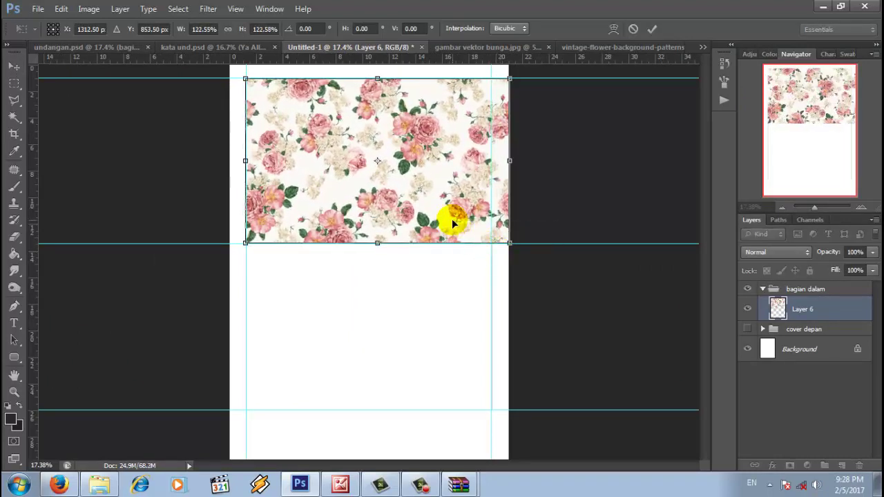
drag(451, 223, 446, 221)
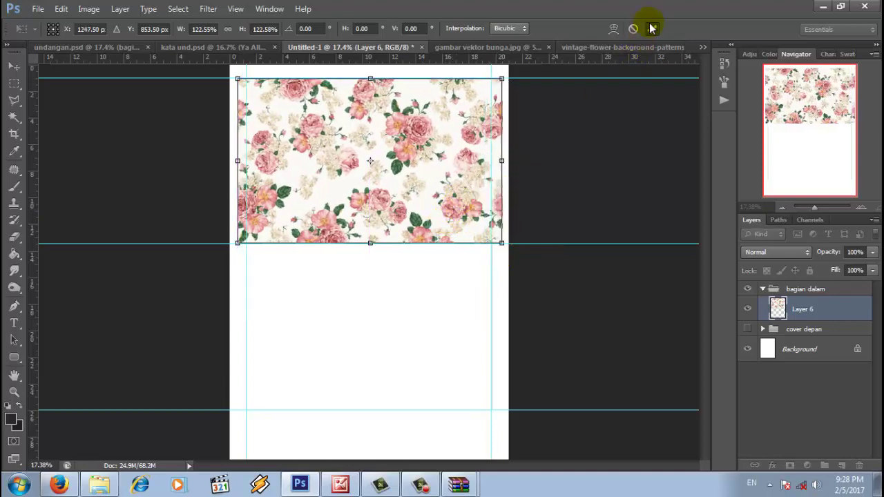
click(652, 29)
Duplicate the rose pattern layer and place the copy directly below the original, down to the lower guide.
right_click(809, 314)
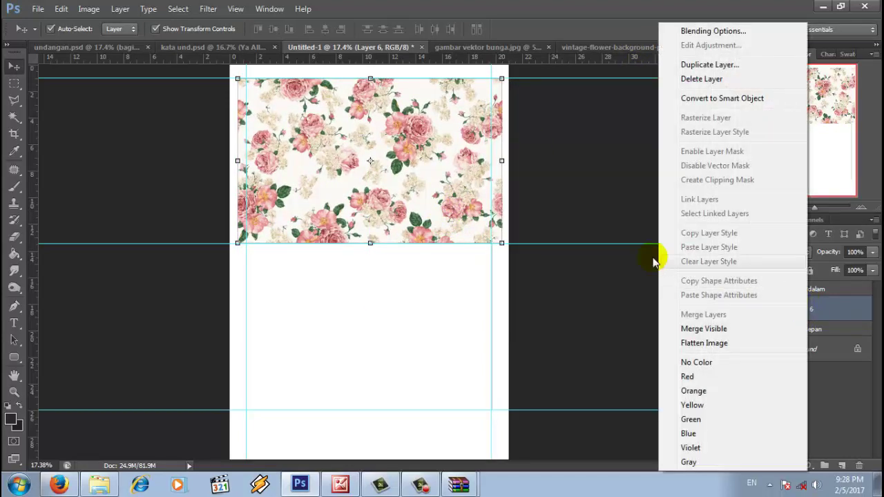
click(732, 65)
click(563, 144)
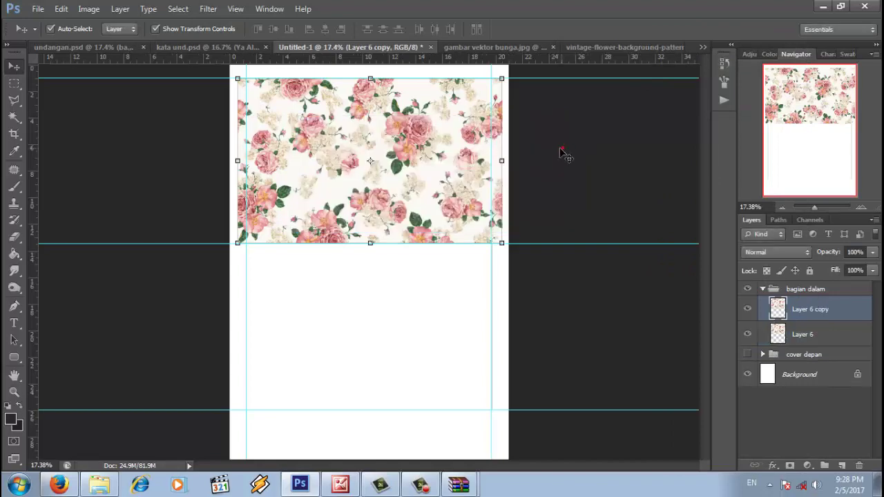
drag(442, 170, 435, 330)
Flip the lower rose pattern copy vertically, align it with the upper one, and merge it down into Layer 6.
click(64, 10)
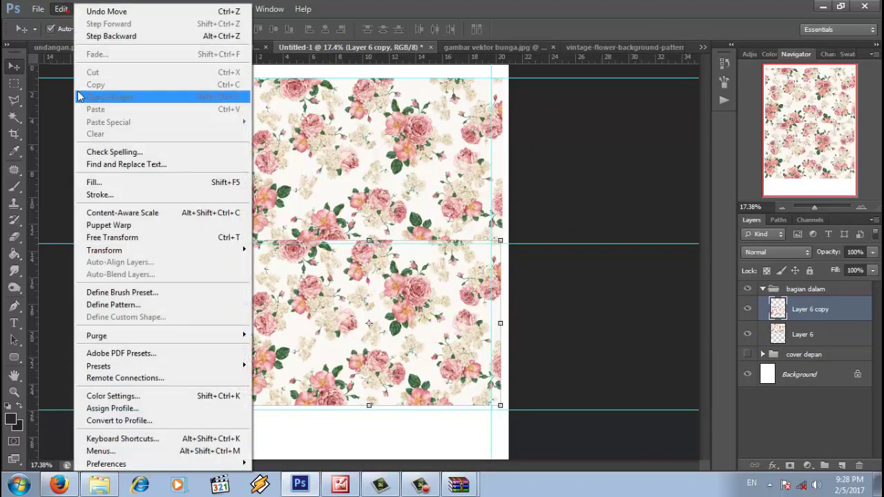
mouse_move(121, 250)
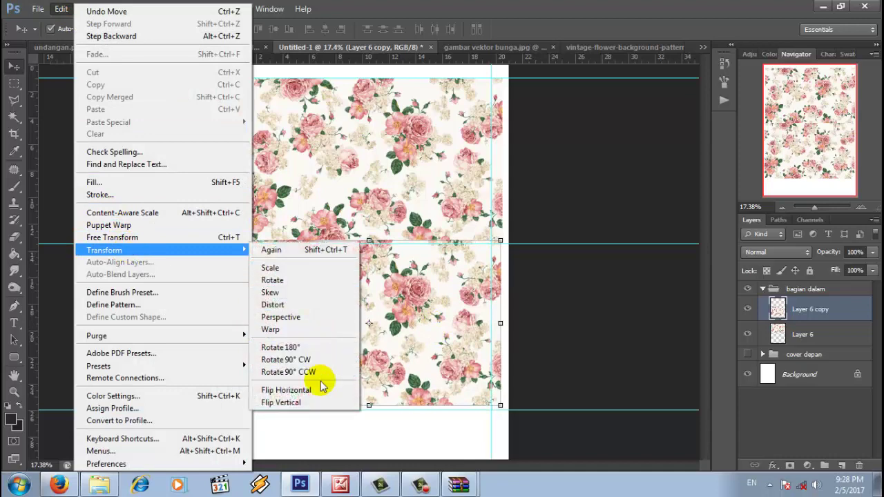
click(325, 403)
mouse_move(442, 298)
mouse_down()
mouse_move(452, 292)
mouse_move(434, 297)
mouse_up()
click(794, 309)
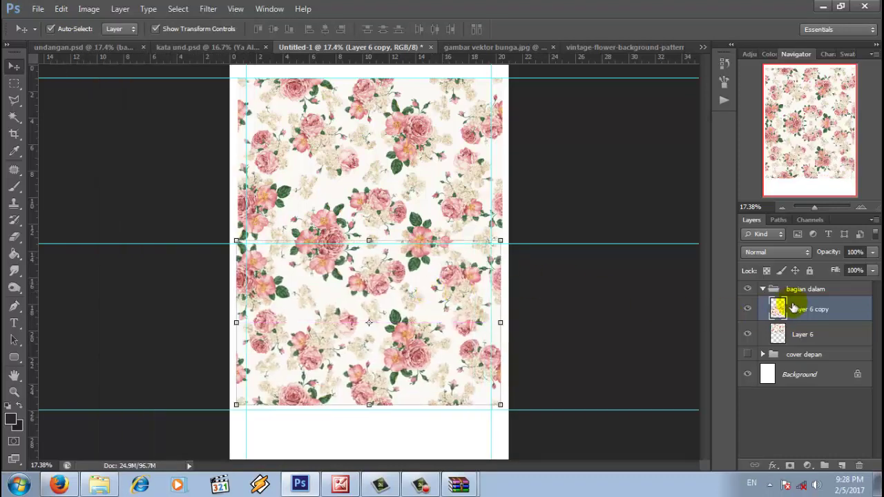
right_click(798, 309)
click(746, 314)
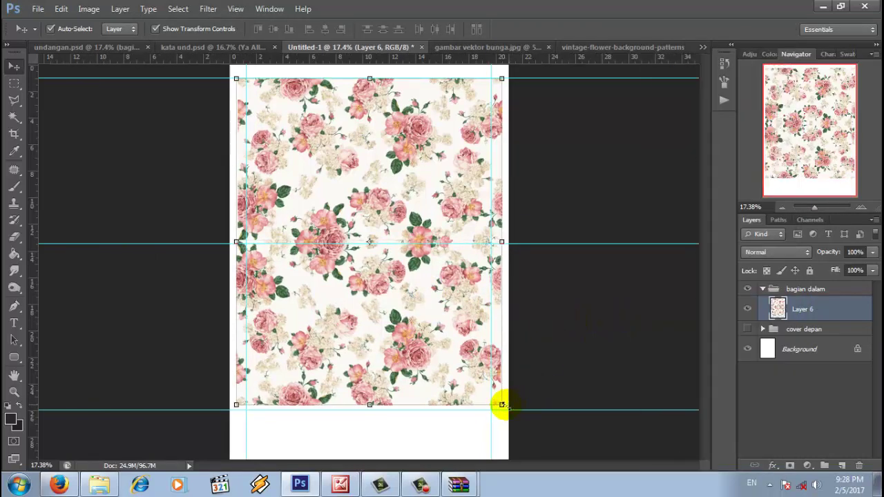
Enlarge the merged rose pattern to about 103.6% and center it so it extends past all the outer guides.
drag(502, 405, 511, 417)
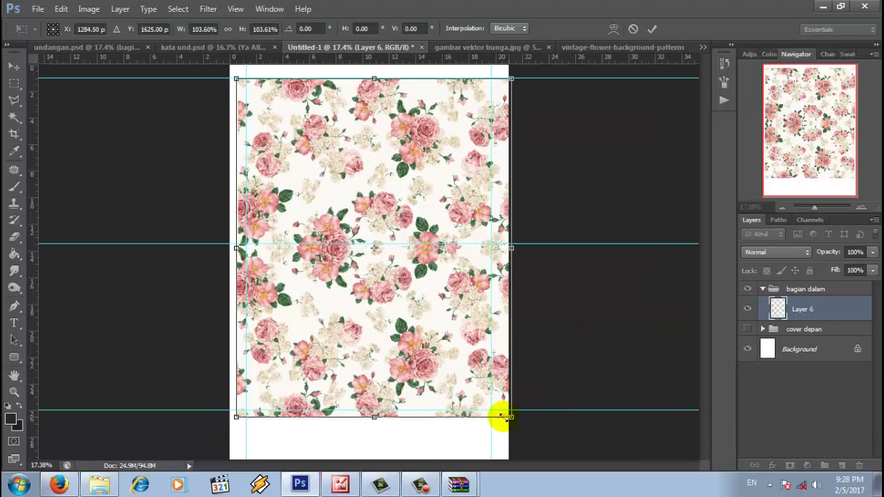
drag(455, 376, 452, 369)
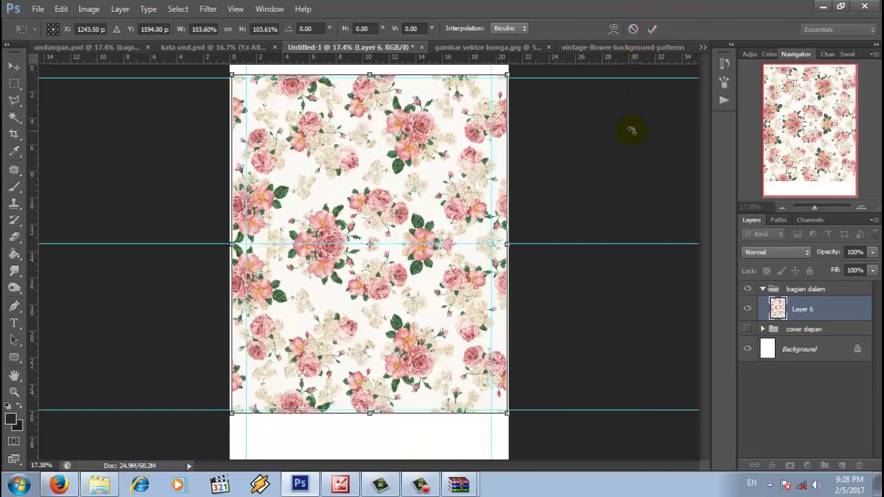
click(13, 99)
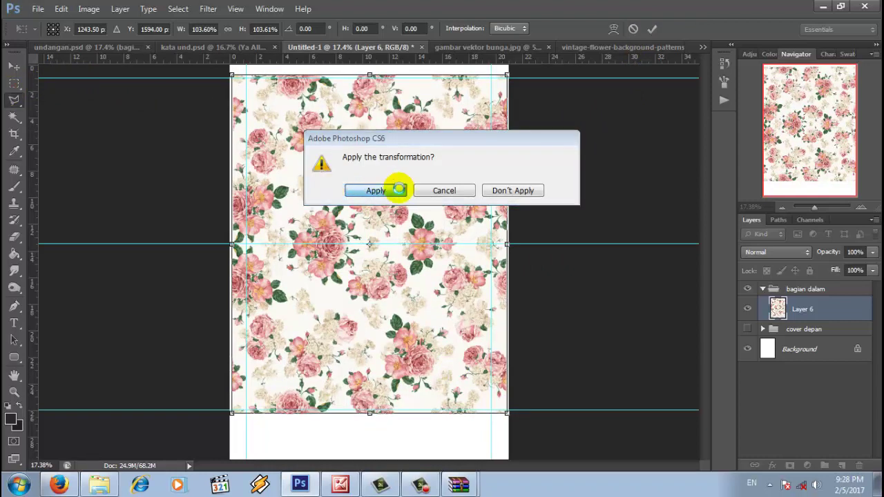
click(399, 190)
Trim the rose pattern to the outer guides by deleting everything outside a rectangular marquee selection, and clear the selection.
click(11, 85)
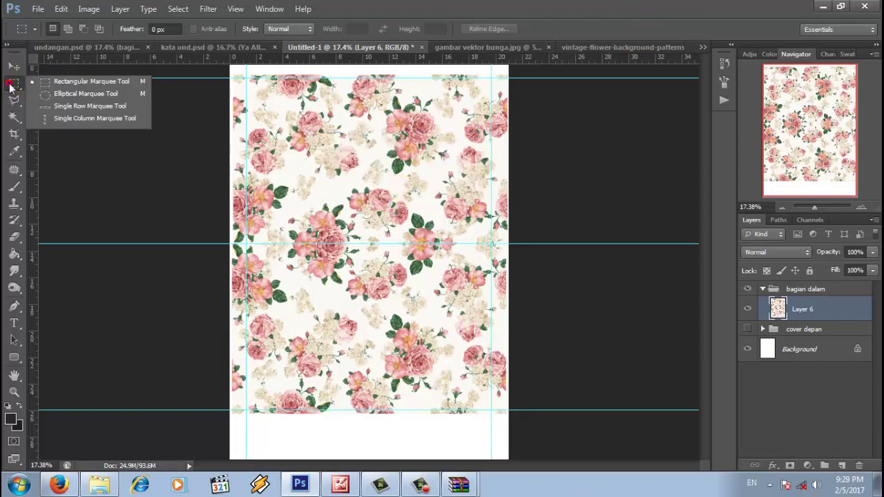
click(83, 83)
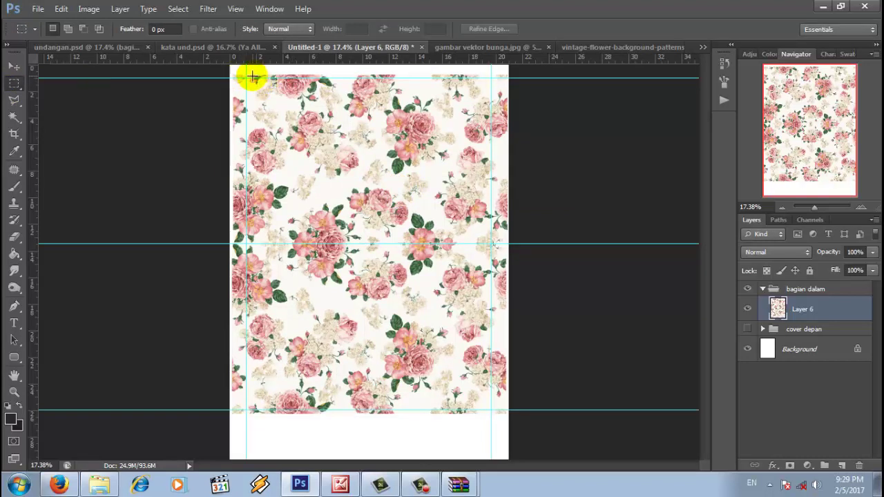
drag(245, 77, 486, 410)
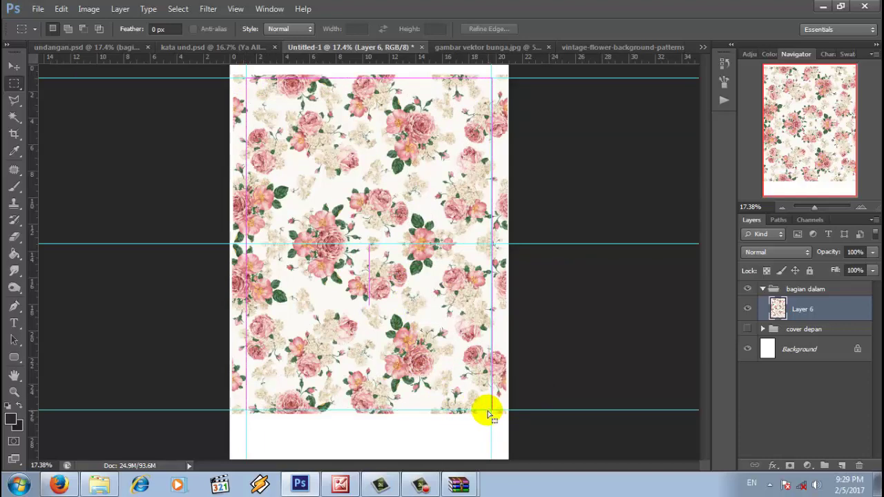
right_click(414, 188)
click(556, 212)
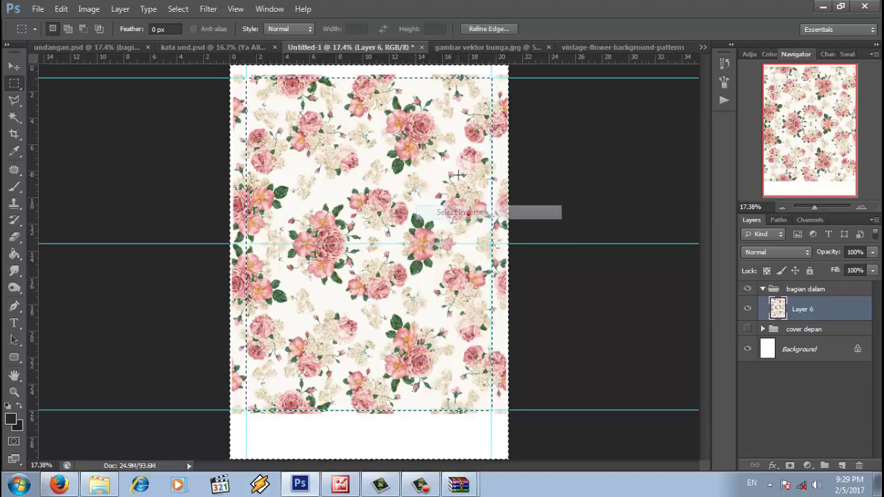
click(827, 314)
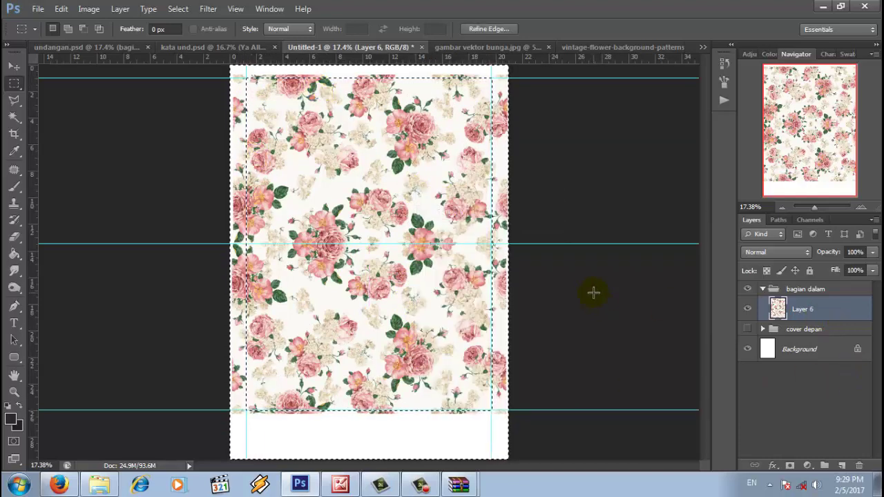
drag(477, 276, 467, 275)
click(466, 275)
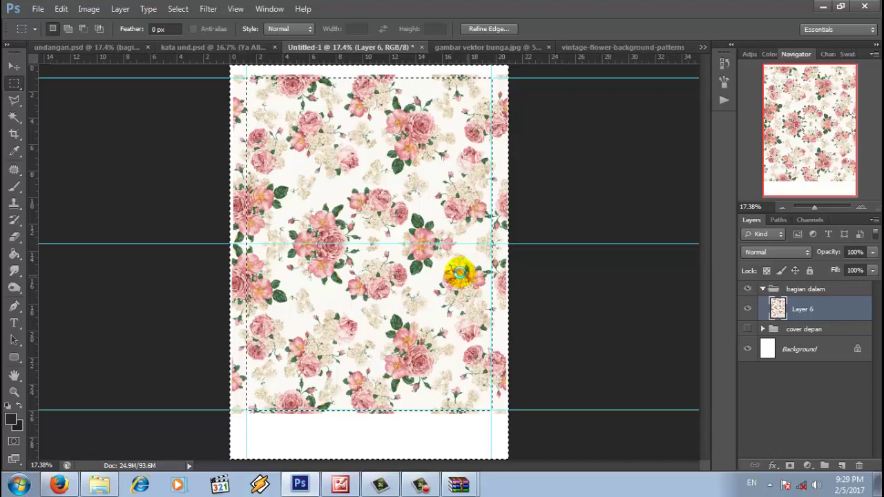
key(Delete)
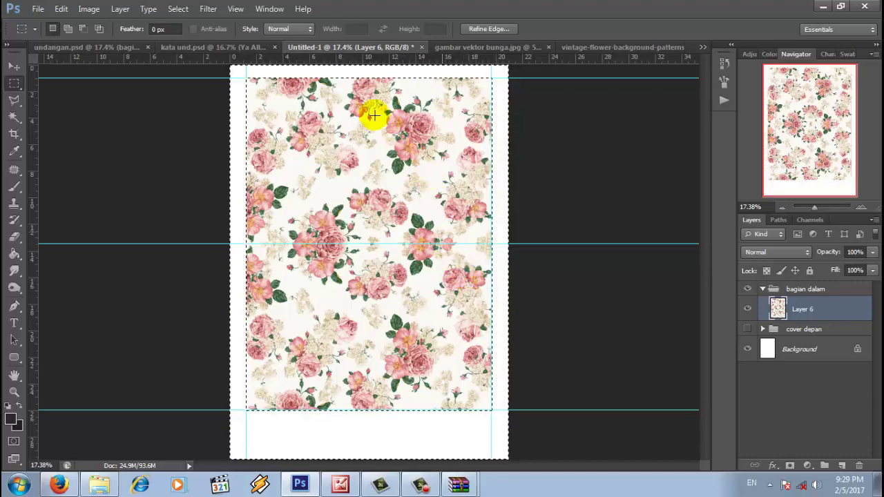
right_click(257, 84)
click(289, 91)
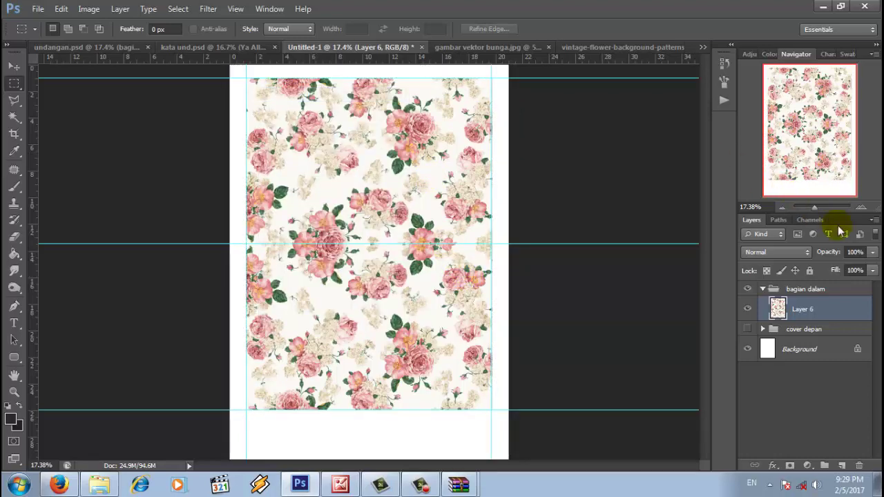
Set the opacity of the rose pattern layer to 45%.
drag(835, 253, 798, 261)
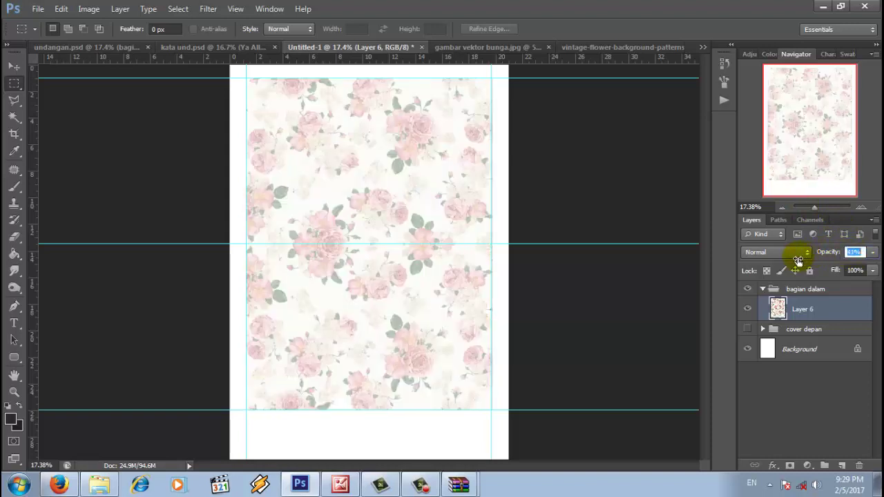
click(855, 252)
text(40)
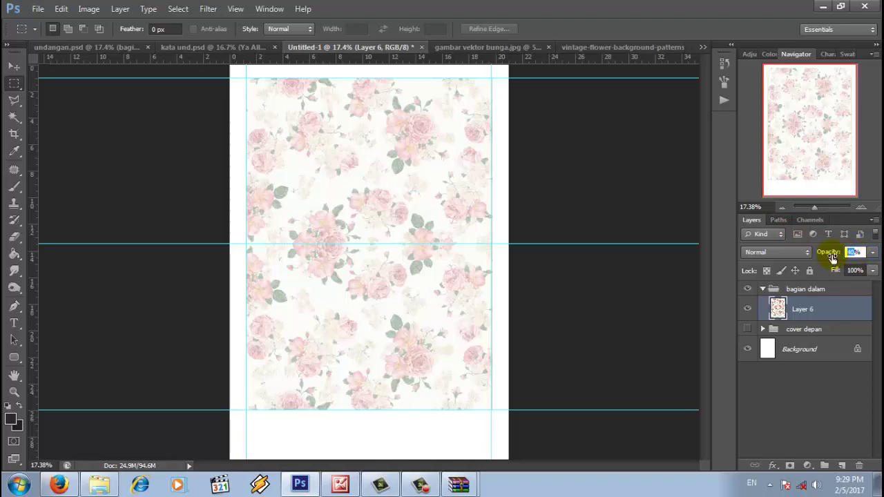
text(45)
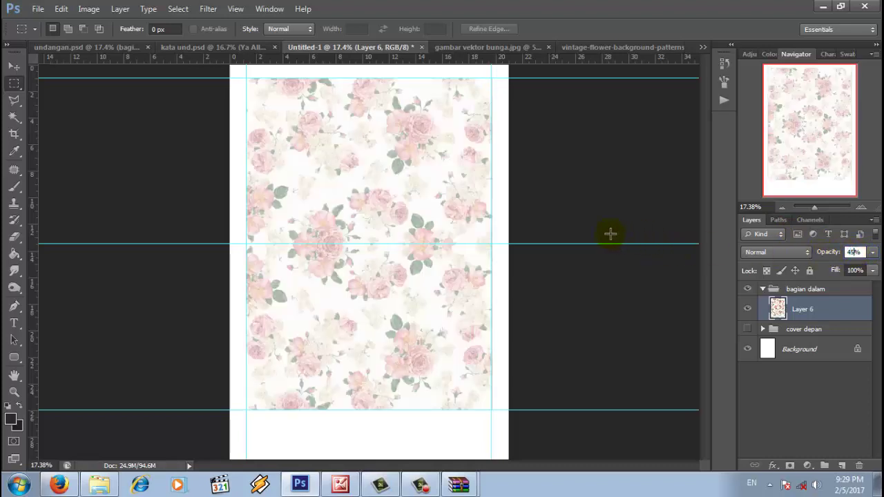
click(799, 312)
Draw a white rounded rectangle about 1946 × 1286 px with a 2 pt black dotted stroke and 40 px radius inside the upper panel.
click(14, 357)
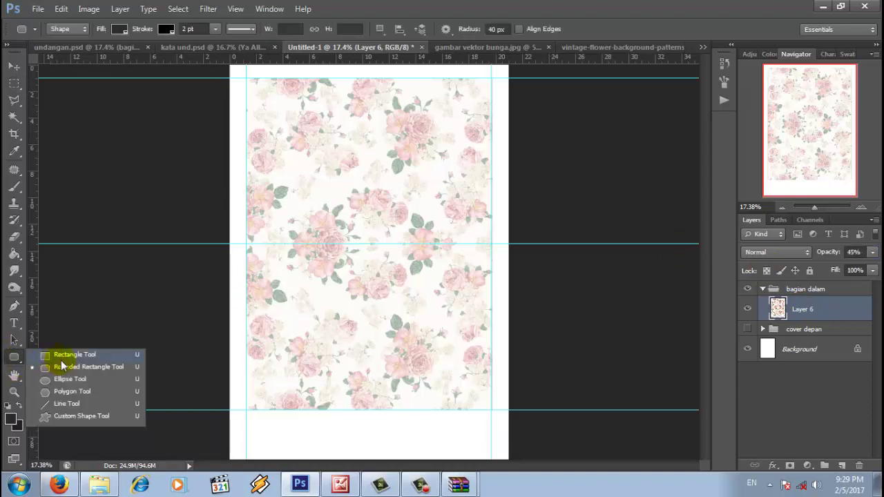
click(81, 368)
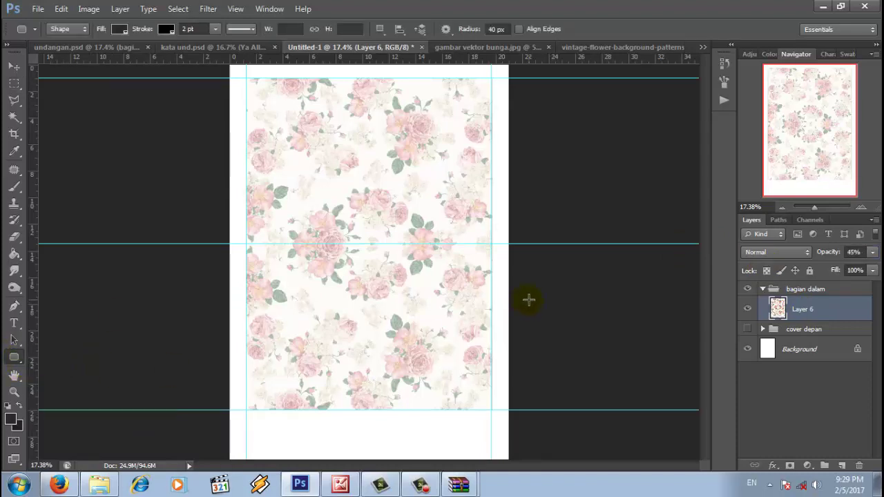
click(119, 30)
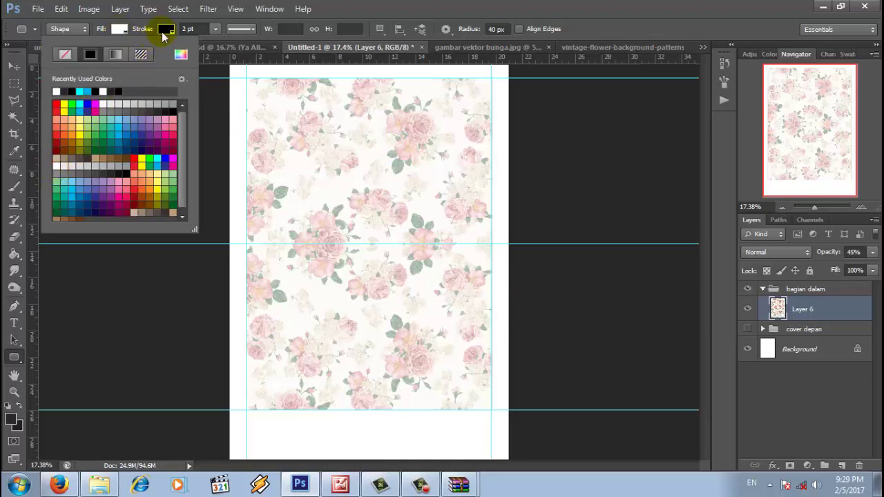
click(251, 28)
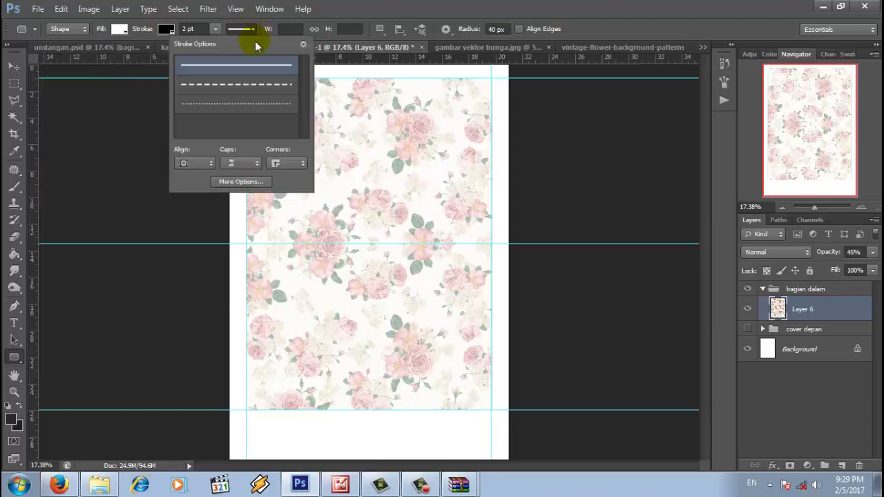
click(258, 108)
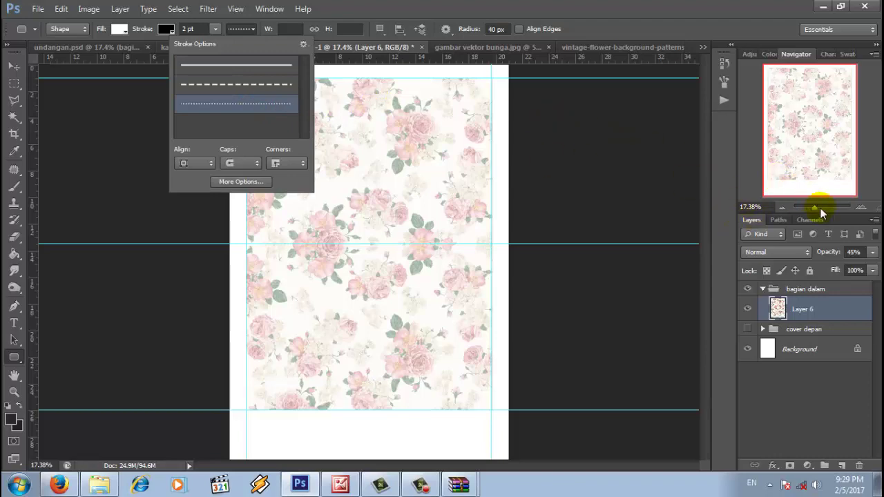
drag(815, 207, 818, 208)
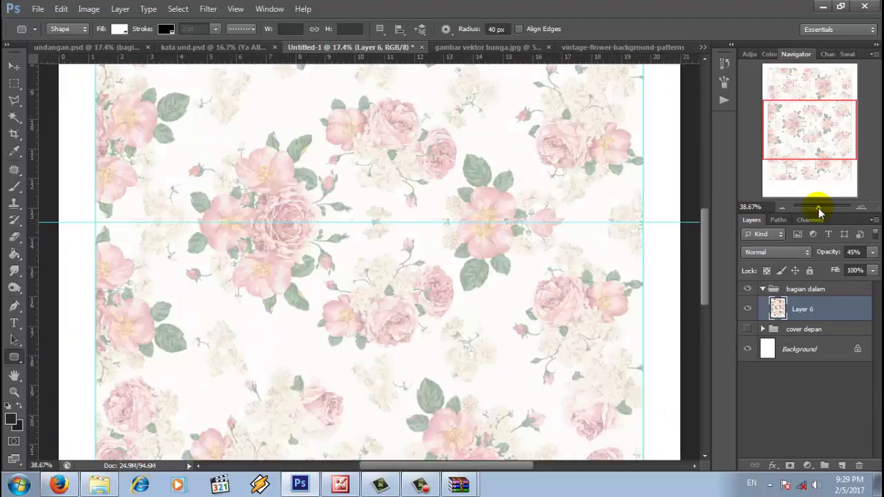
drag(705, 266, 709, 218)
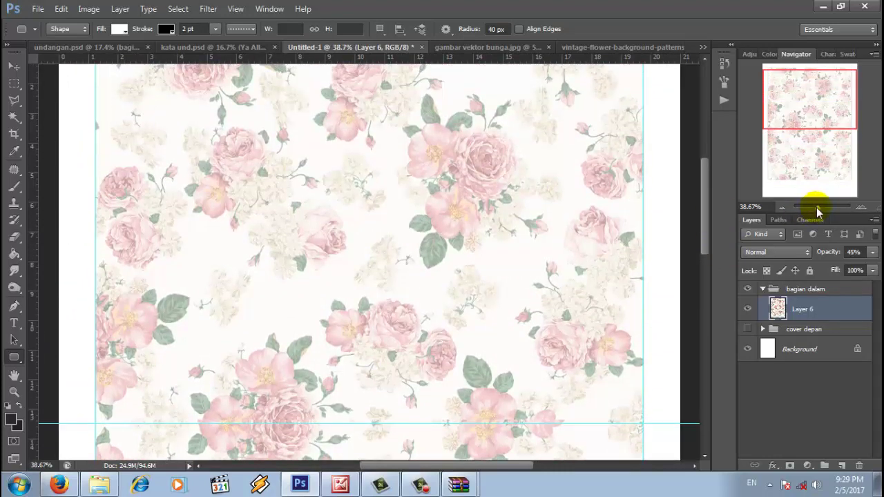
drag(816, 207, 817, 207)
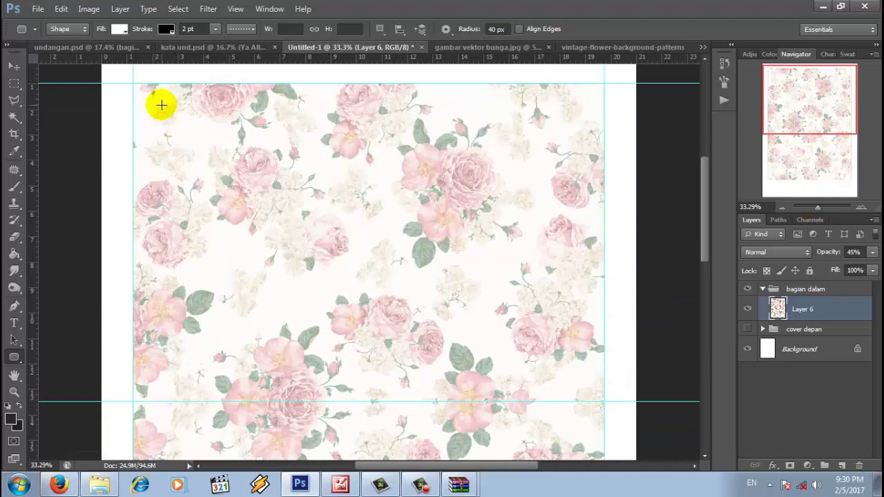
drag(158, 105, 577, 380)
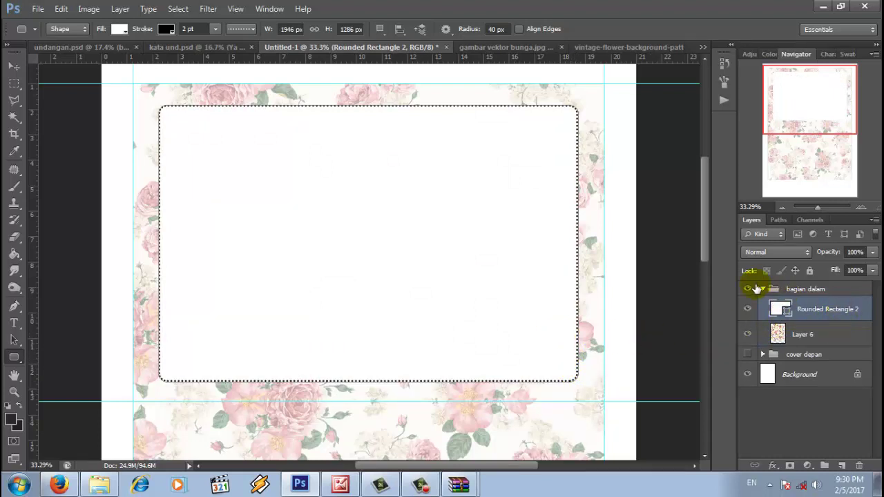
Add a narrower, taller rounded rectangle about 1361 px high over the first one using Combine Shapes.
click(378, 30)
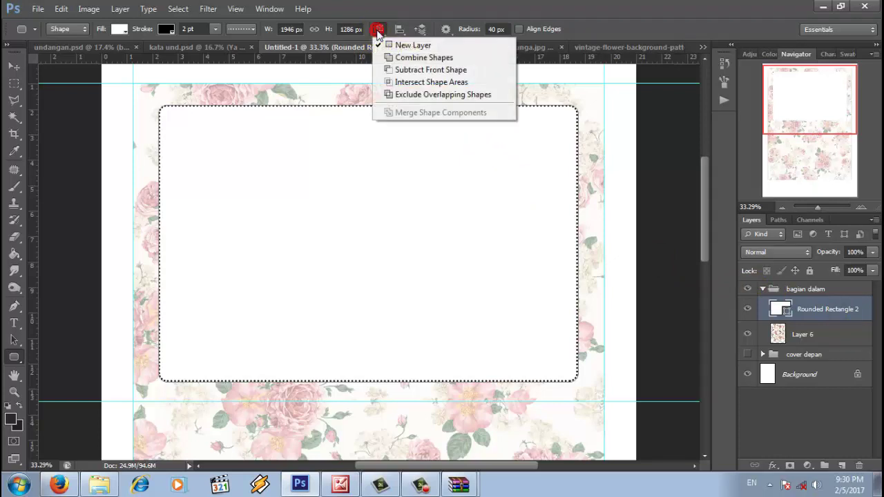
click(413, 59)
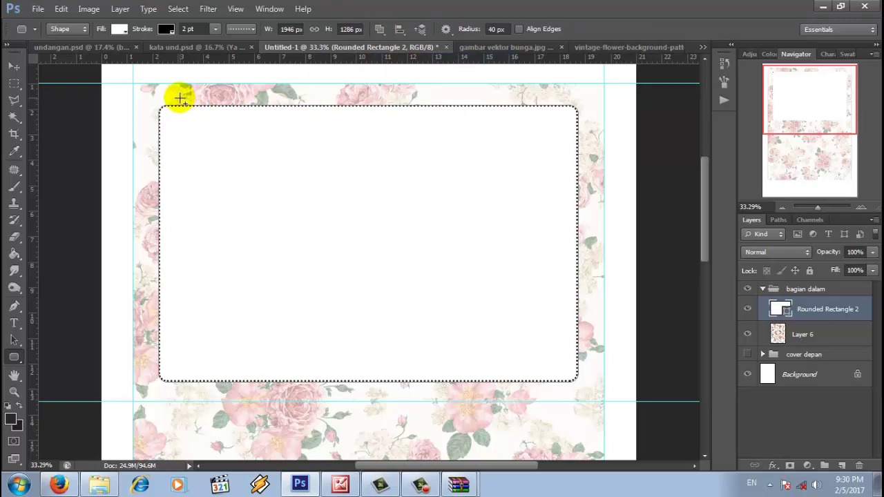
drag(179, 99, 556, 391)
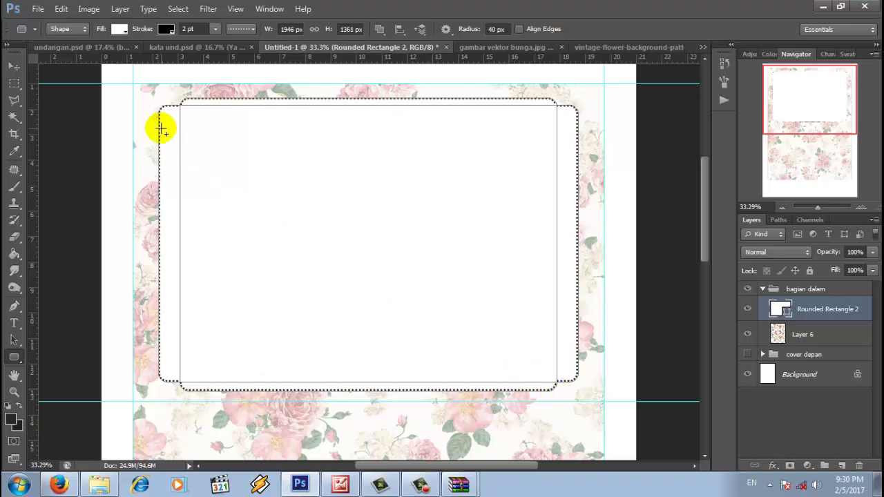
Add a wider, shorter rounded rectangle about 17.3 × 10.1 cm over the combined frame shape, and deselect its path by selecting the rose pattern layer.
drag(147, 116, 586, 372)
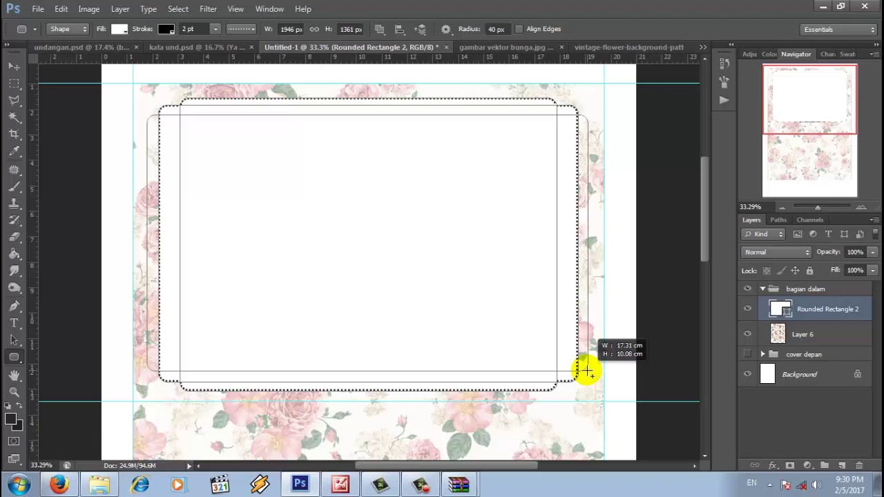
drag(586, 372, 586, 369)
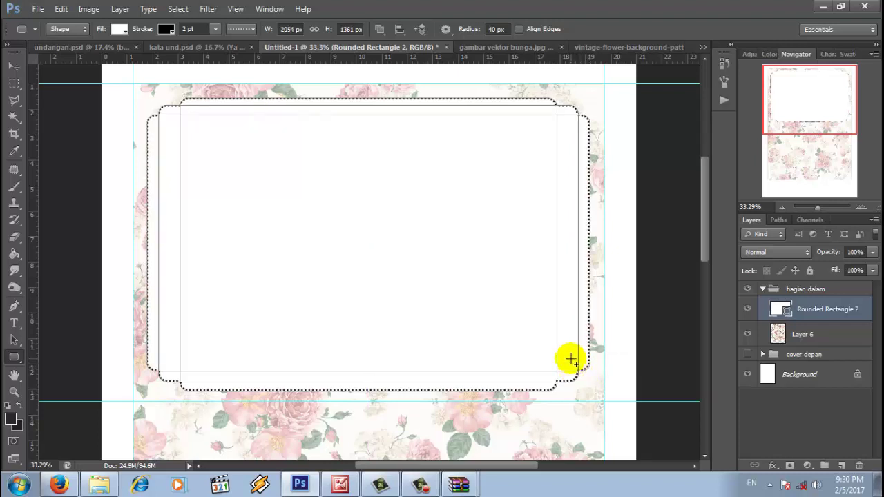
click(802, 337)
click(802, 336)
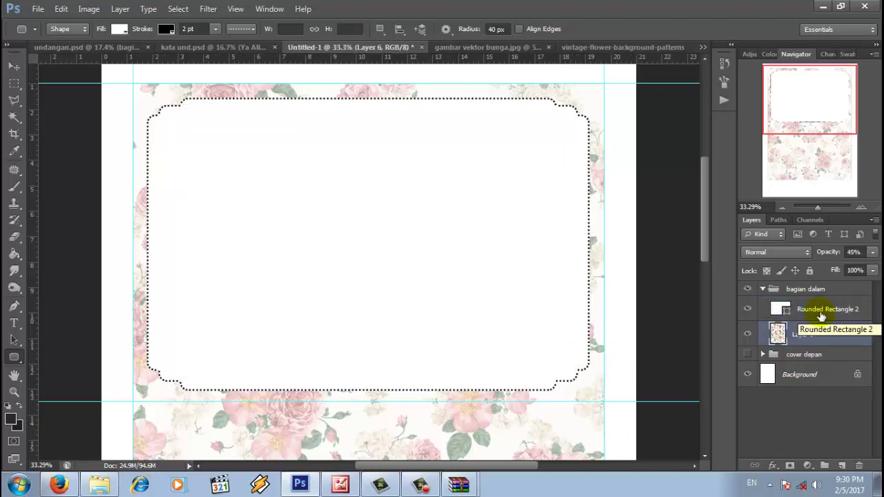
Duplicate the Rounded Rectangle 2 frame layer within the same document, keeping the suggested copy name.
drag(815, 207, 815, 211)
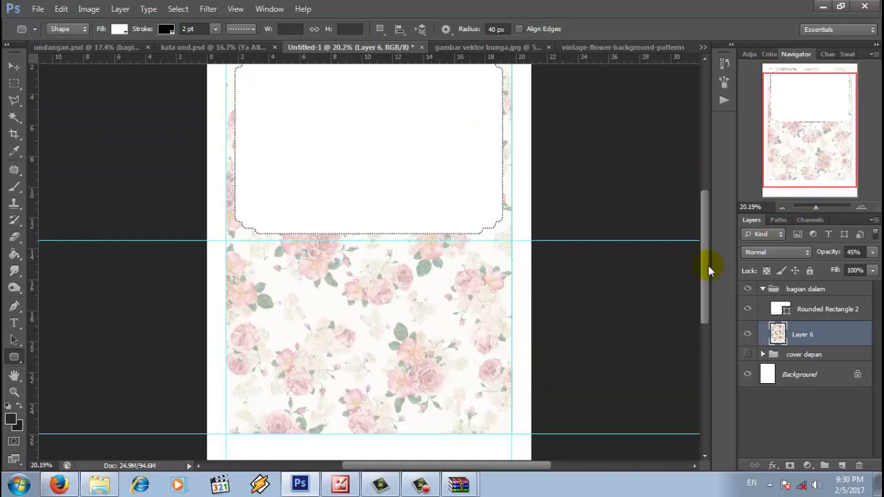
drag(708, 265, 707, 261)
right_click(803, 313)
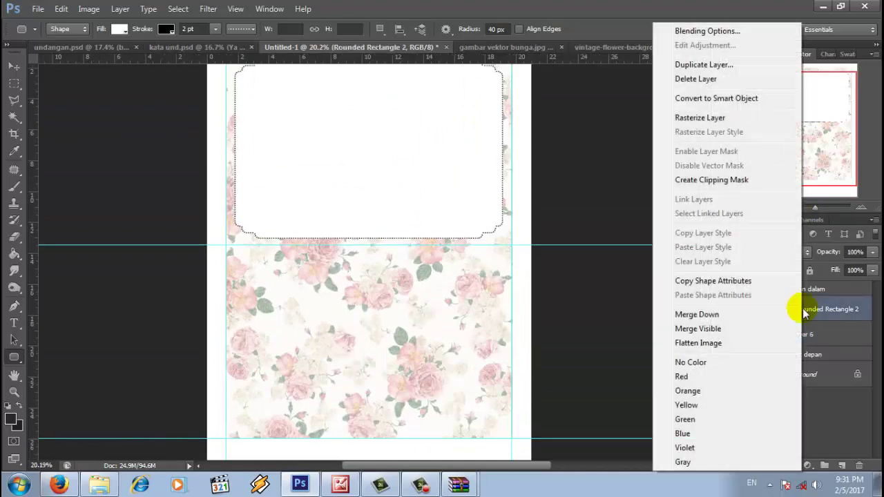
click(703, 65)
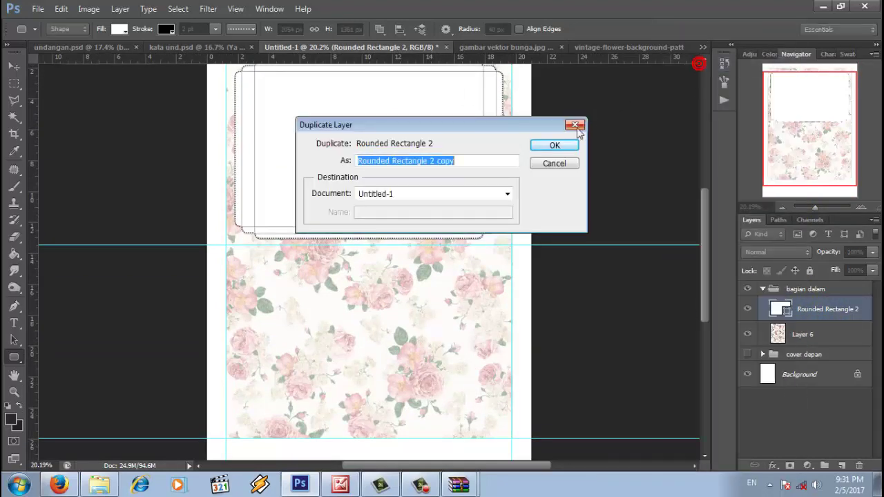
click(558, 144)
Move the duplicated frame about 12.31 cm down into the lower panel, aligned with the upper frame, and apply the transform.
click(14, 66)
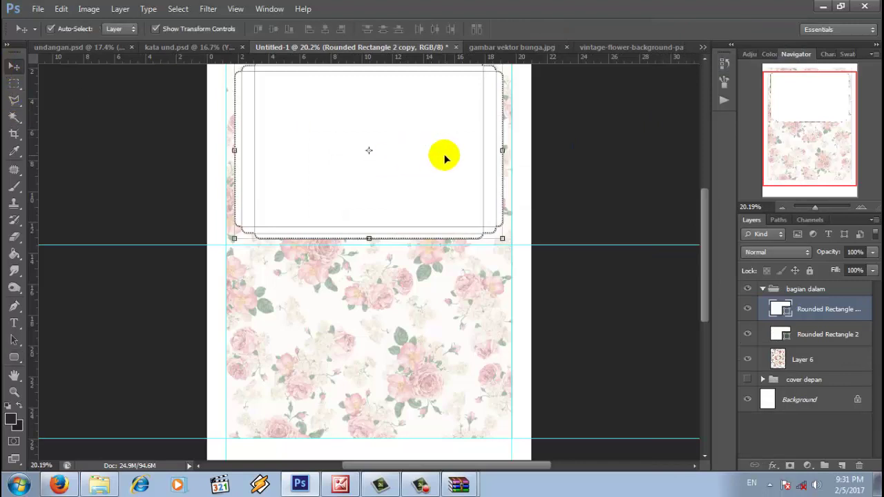
click(504, 150)
drag(394, 140, 398, 335)
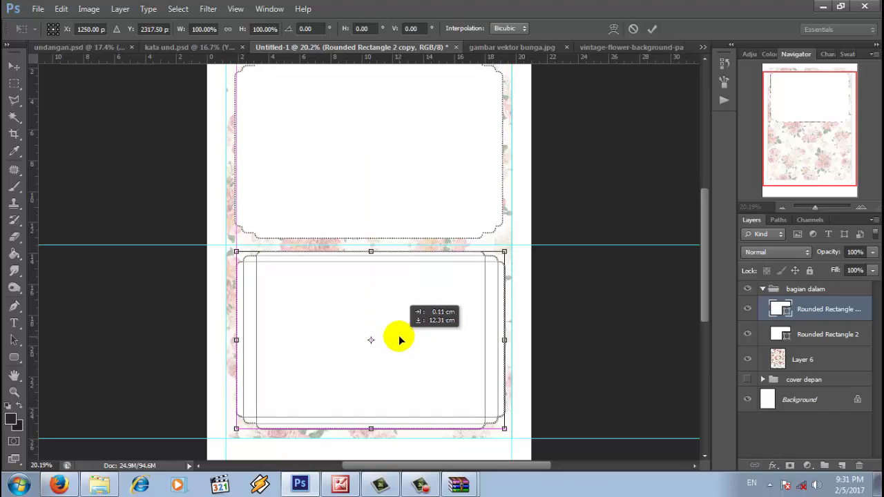
drag(398, 334, 397, 334)
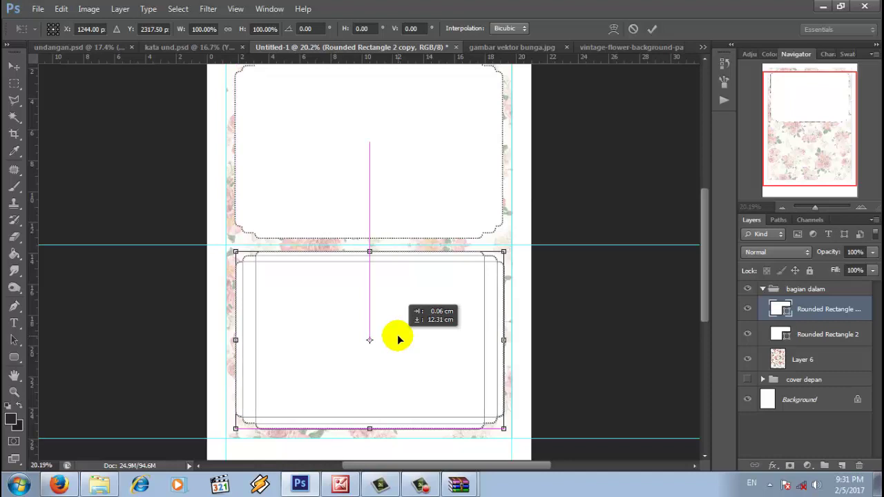
drag(397, 334, 397, 334)
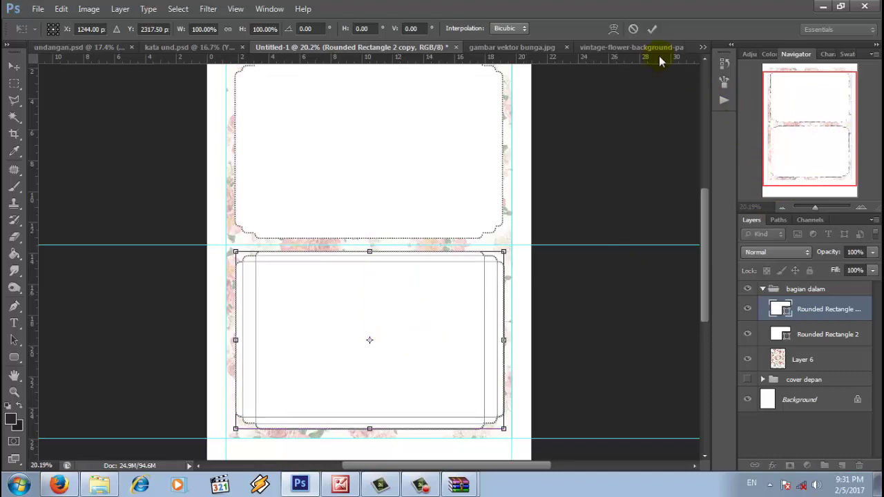
click(650, 30)
click(622, 91)
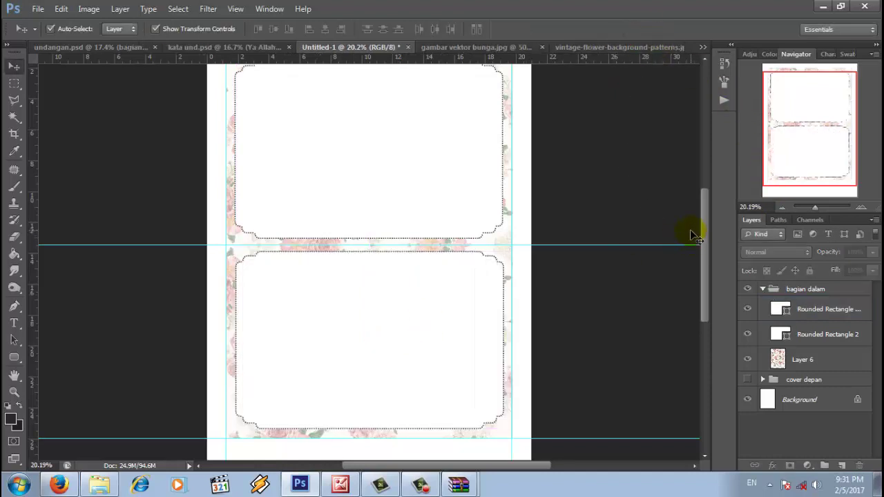
Copy the "Maha suci Allah" text layer from kata und.psd into the Untitled-1 invitation and position it near the top of the upper frame.
scroll(651, 232, up, 2)
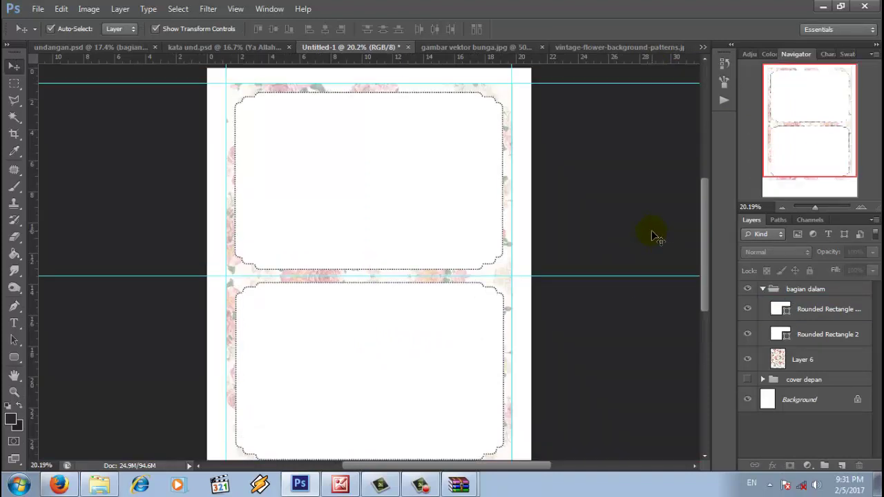
click(190, 45)
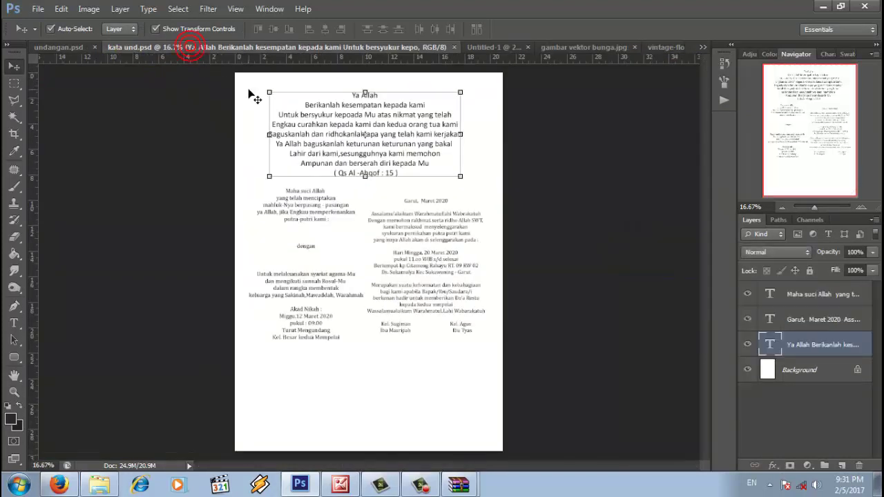
click(314, 193)
drag(310, 207, 341, 141)
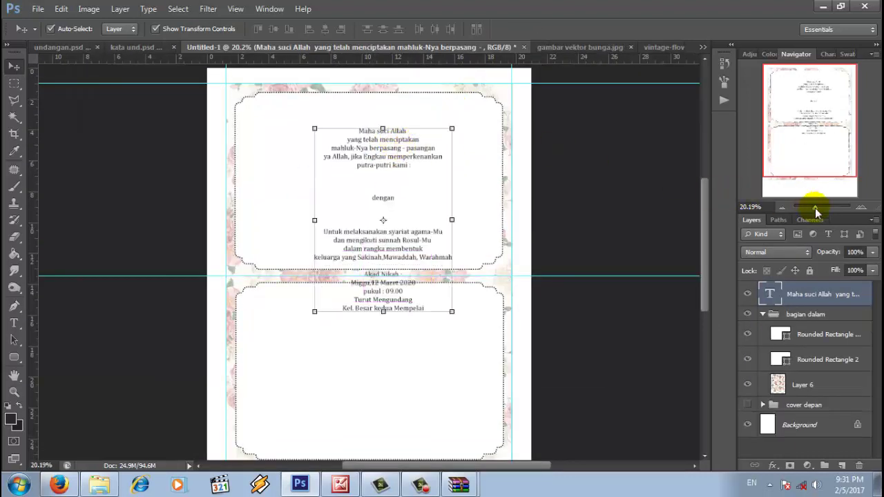
drag(815, 210, 818, 209)
drag(707, 240, 706, 207)
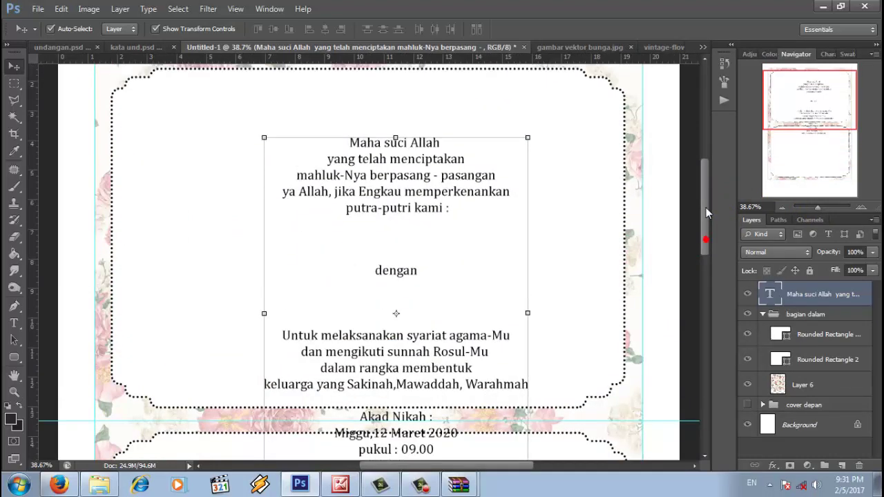
drag(394, 184, 362, 147)
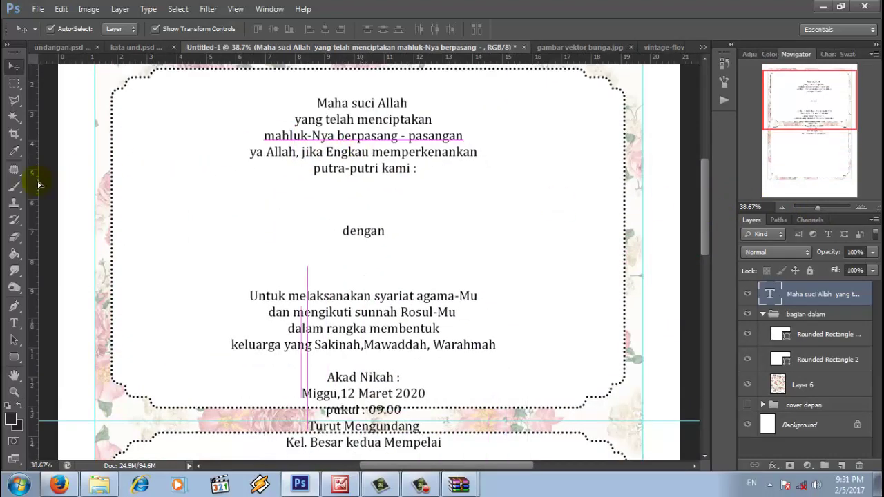
Remove the line breaks before "yang telah menciptakan", "putra-putri kami", "dan mengikuti" and "keluarga yang", keeping a space between the joined words.
click(14, 323)
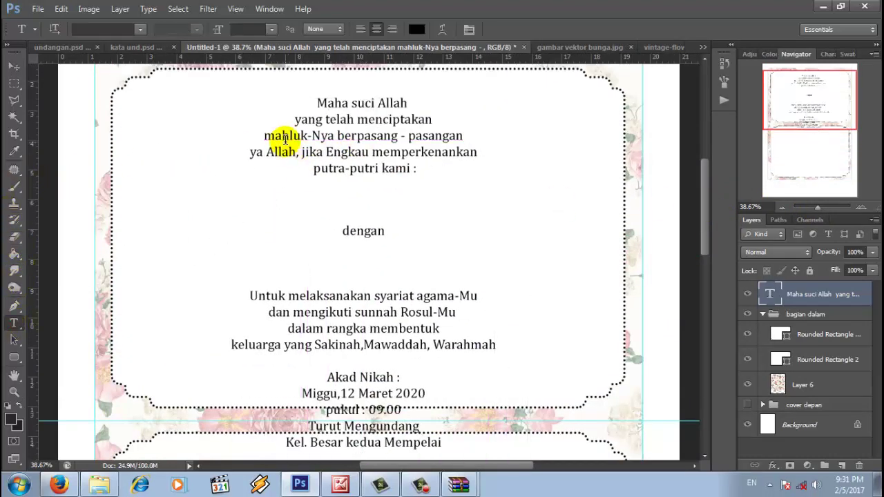
click(295, 119)
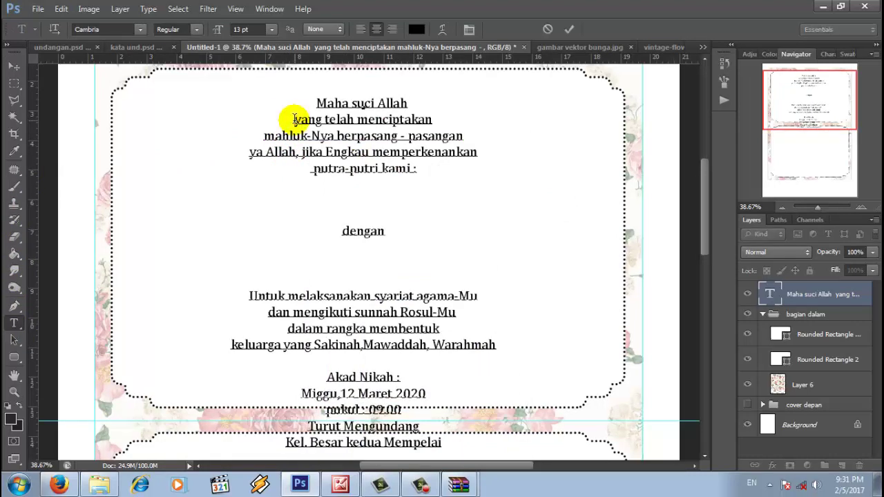
key(BackSpace)
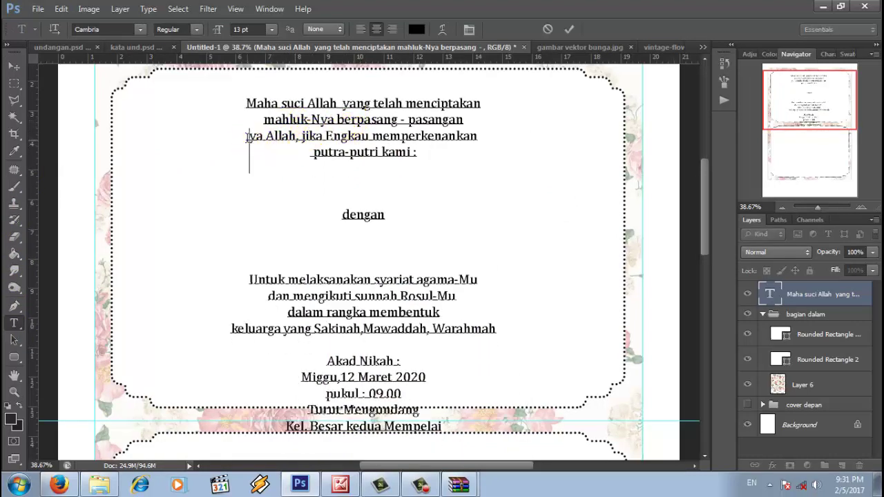
click(314, 154)
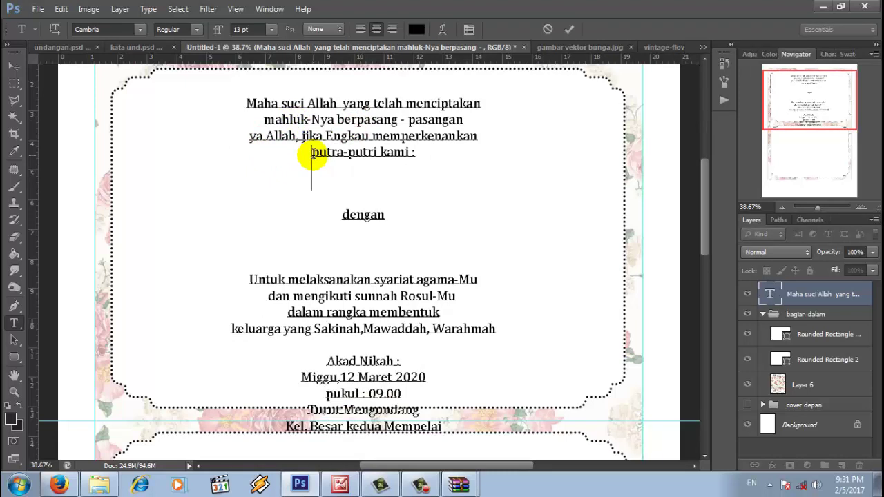
key(BackSpace)
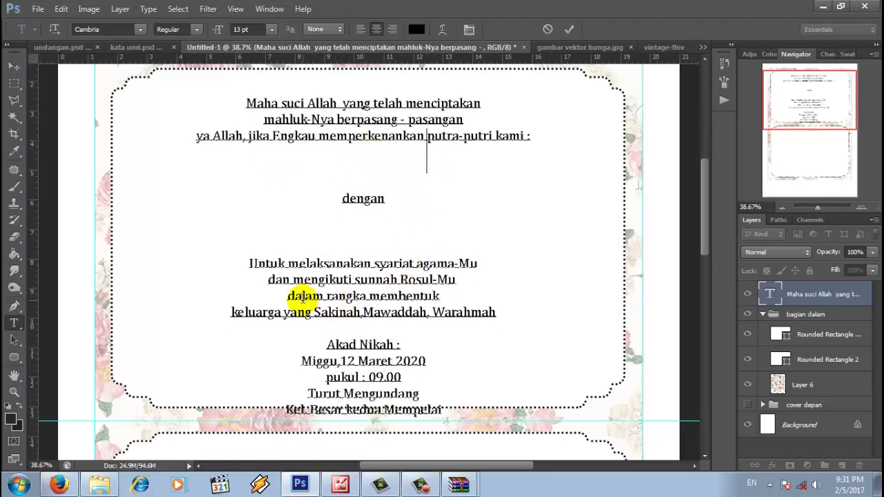
click(269, 280)
key(BackSpace)
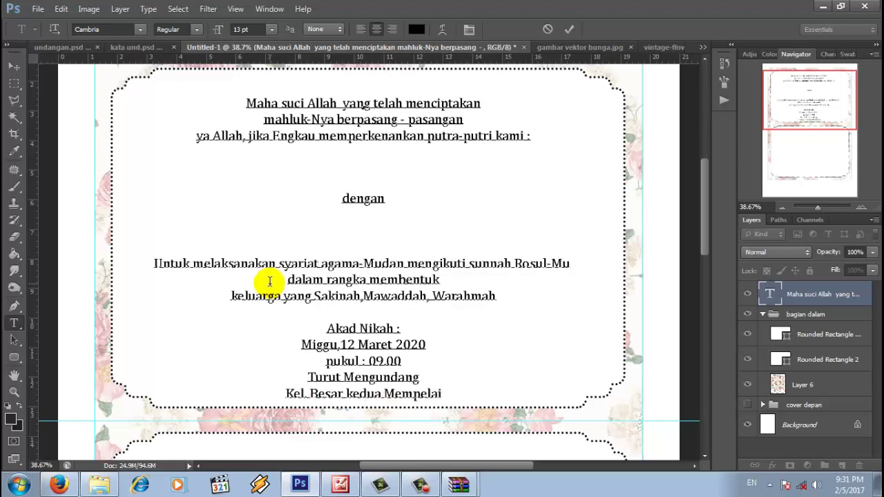
click(231, 298)
key(BackSpace)
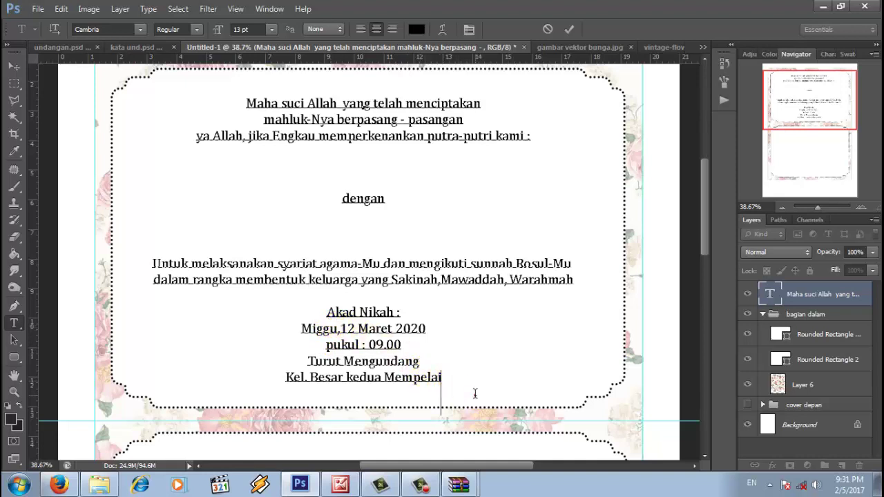
Change the font of the whole invitation text to Arial Italic and shift the text block slightly to centre it in the frame.
click(434, 377)
drag(434, 377, 159, 103)
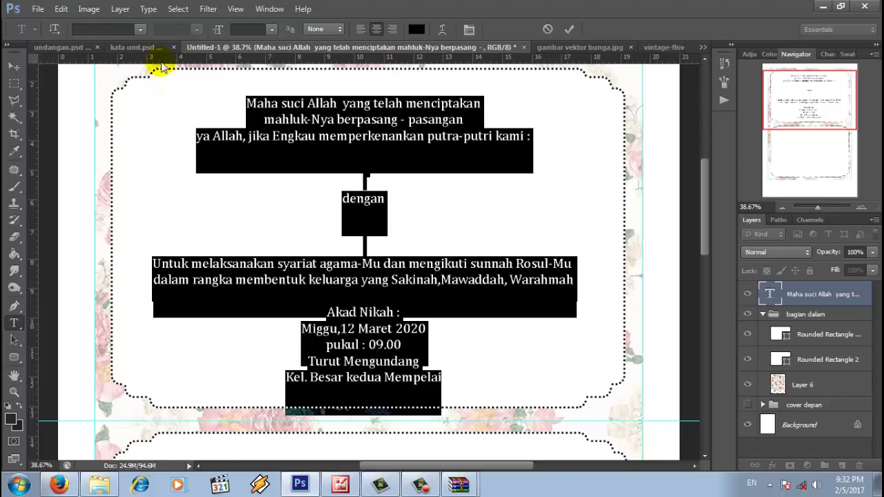
click(140, 29)
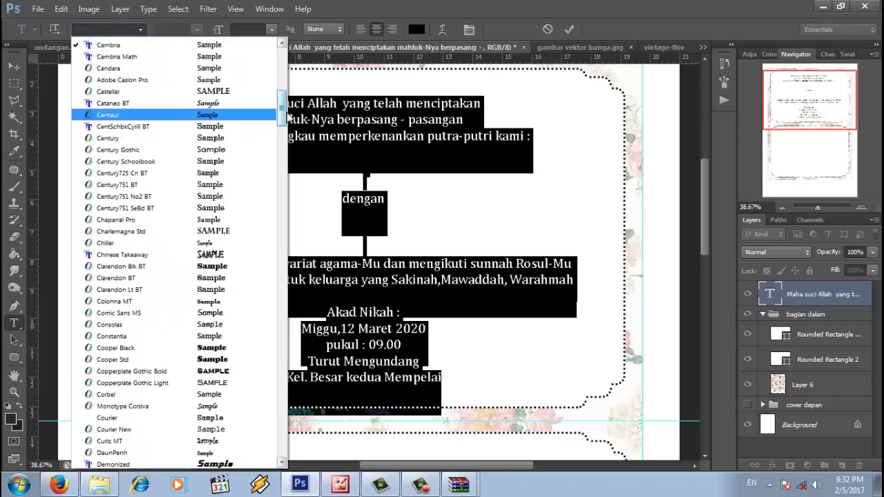
drag(281, 105, 284, 63)
click(238, 147)
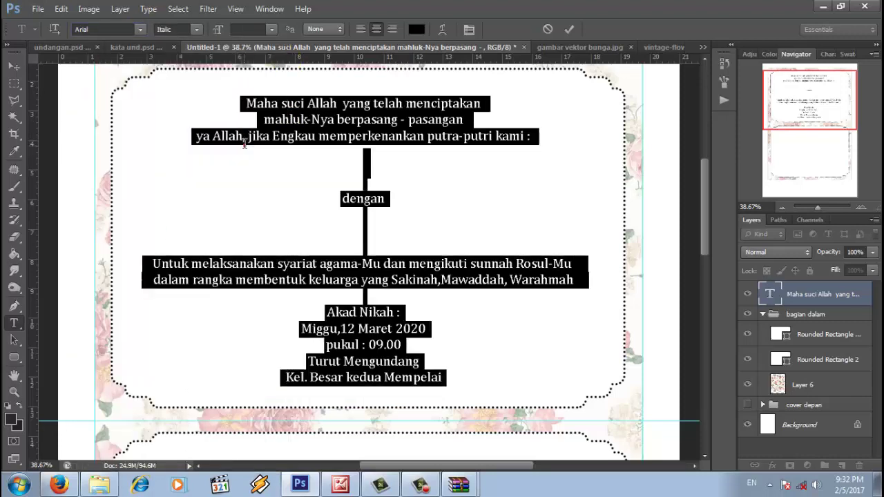
click(450, 356)
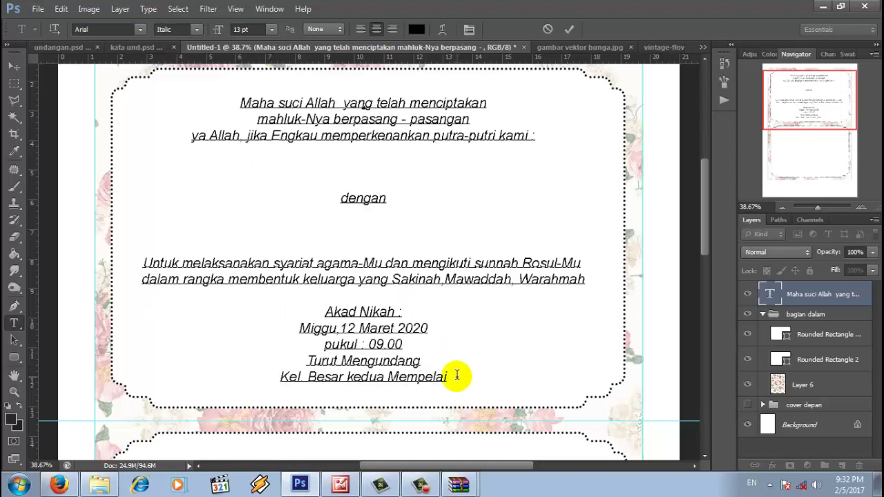
click(446, 376)
drag(493, 395, 501, 394)
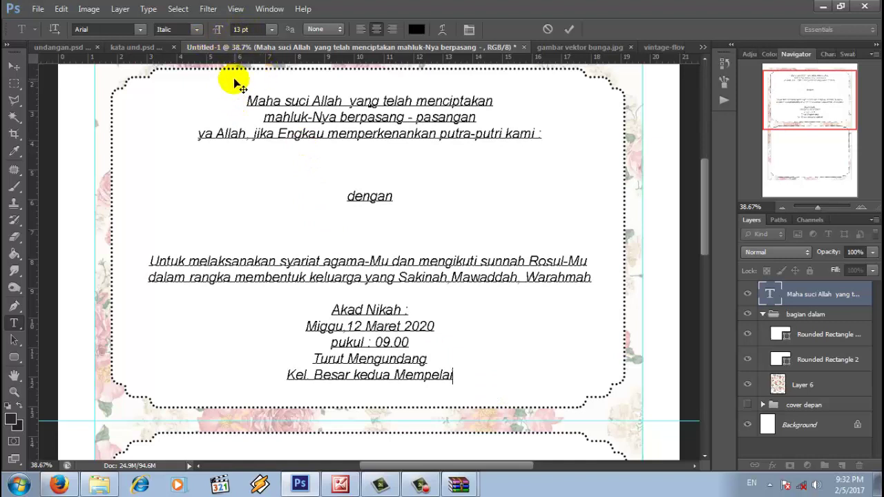
Set the size of the whole invitation text to 14 pt and commit the edit.
drag(247, 101, 490, 454)
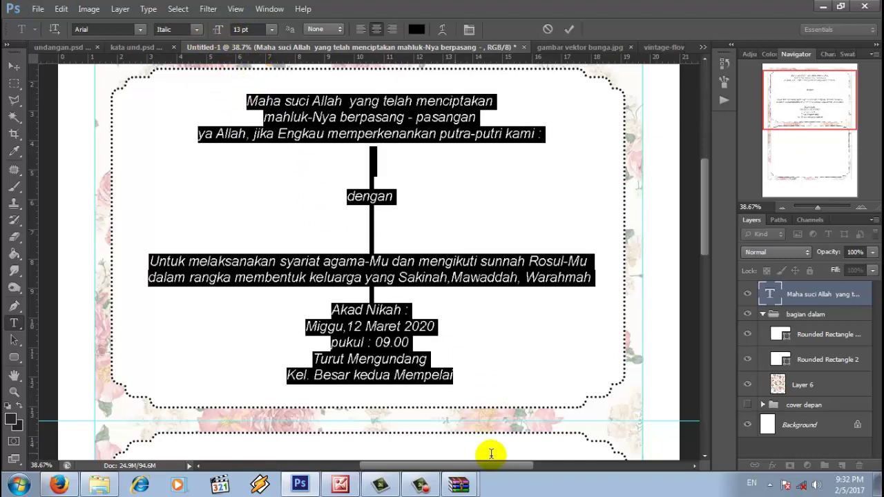
click(234, 29)
text(14)
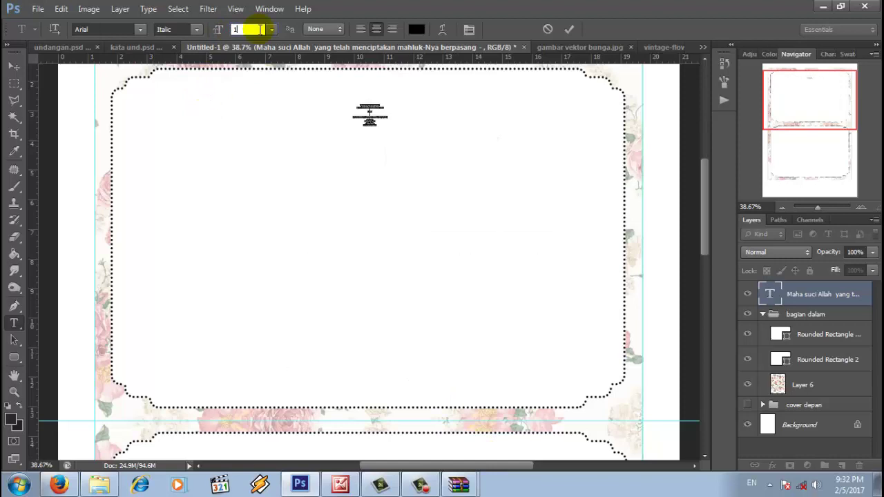
click(568, 29)
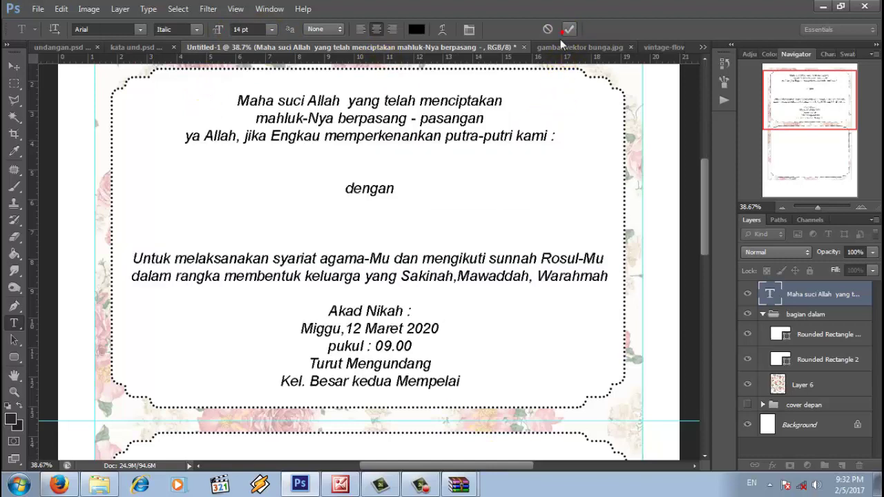
Replace the month in the Akad Nikah date with "Juni" and commit the text edit.
double_click(369, 329)
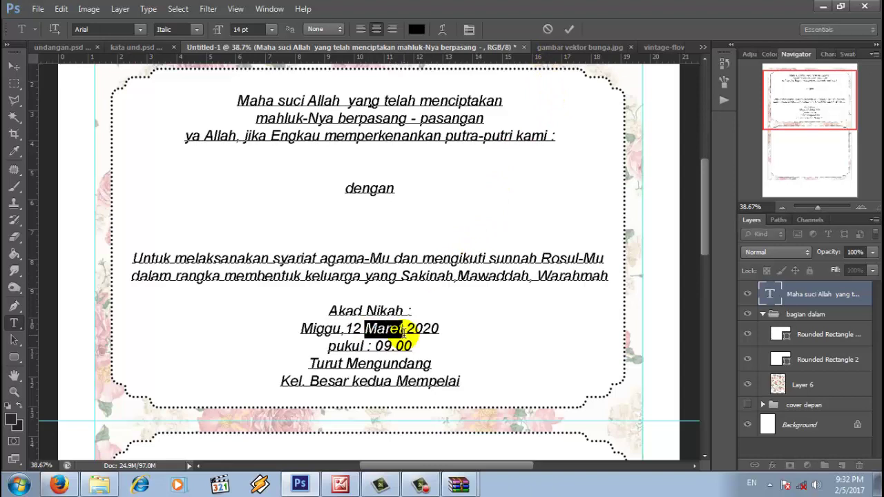
text(Juni)
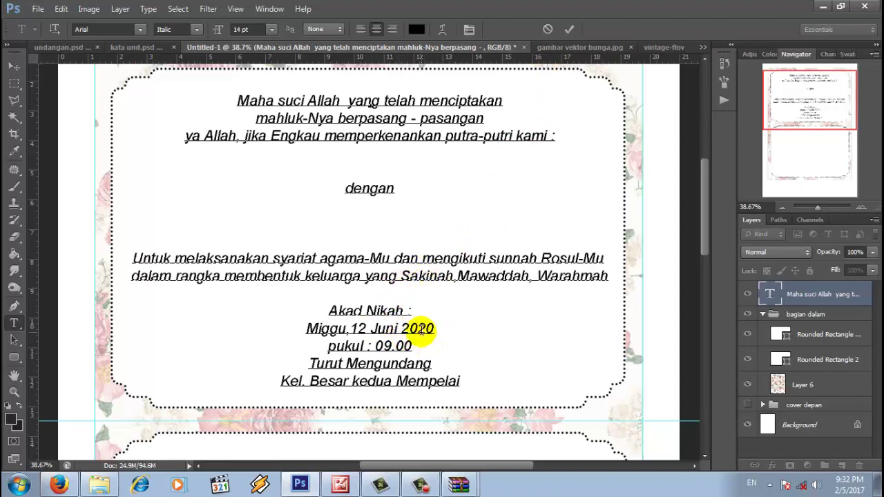
click(568, 29)
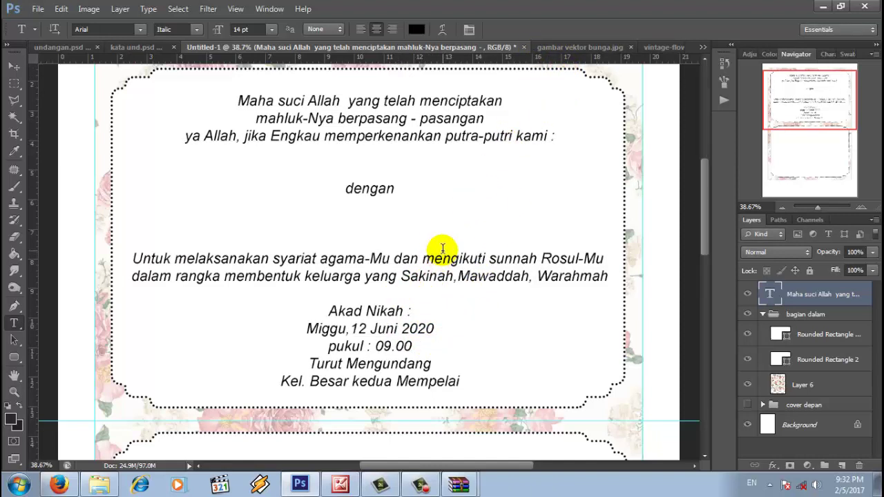
scroll(441, 249, down, 1)
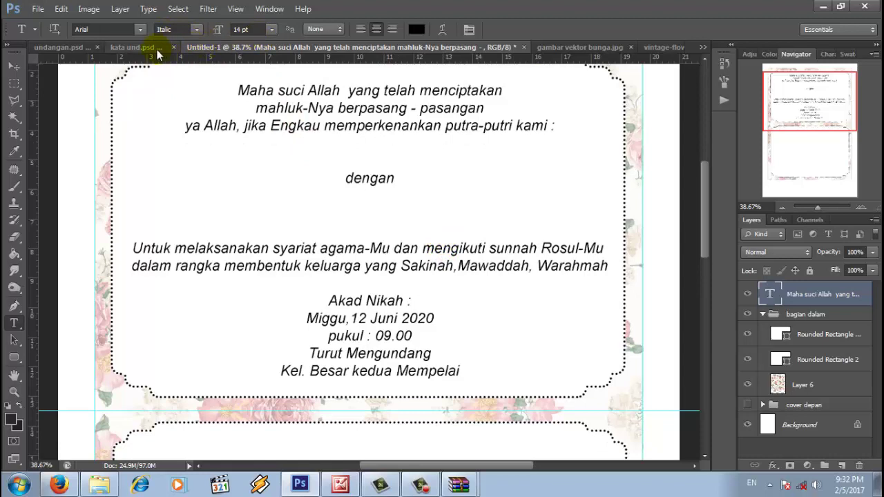
Copy the text block beginning "Garut, Maret 2020" from kata und.psd into the invitation and place it in the lower frame.
click(156, 48)
click(15, 67)
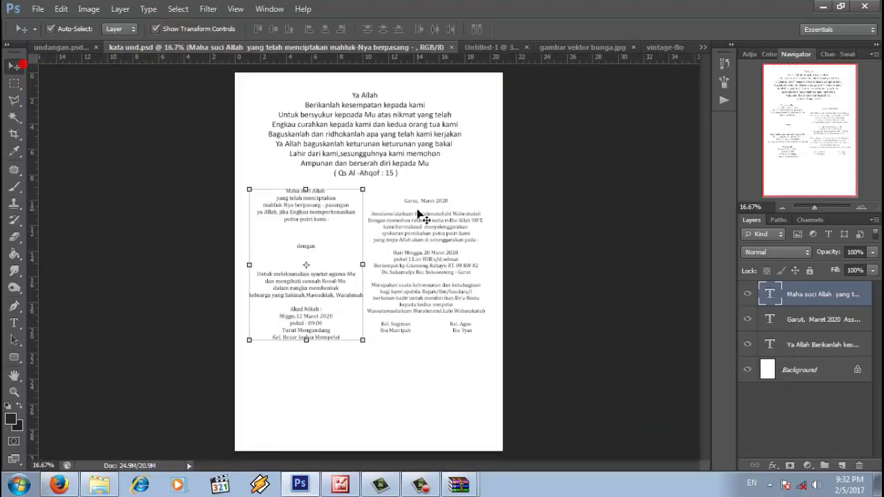
mouse_move(448, 228)
mouse_down()
mouse_move(440, 151)
mouse_move(481, 69)
mouse_move(484, 43)
mouse_move(449, 395)
mouse_move(447, 223)
mouse_up()
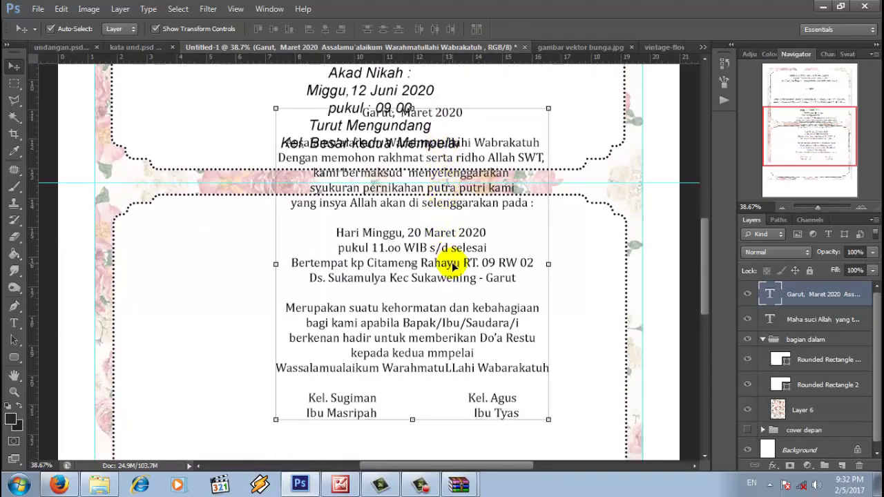
drag(517, 146, 509, 174)
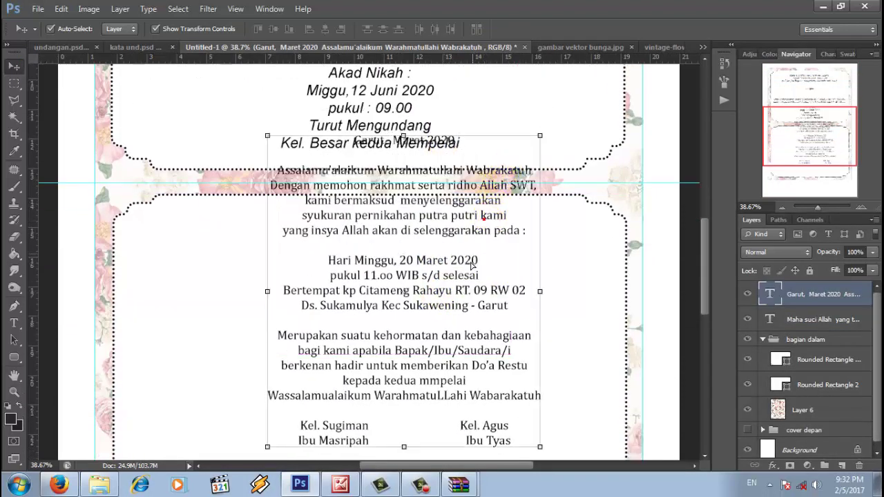
drag(471, 263, 407, 296)
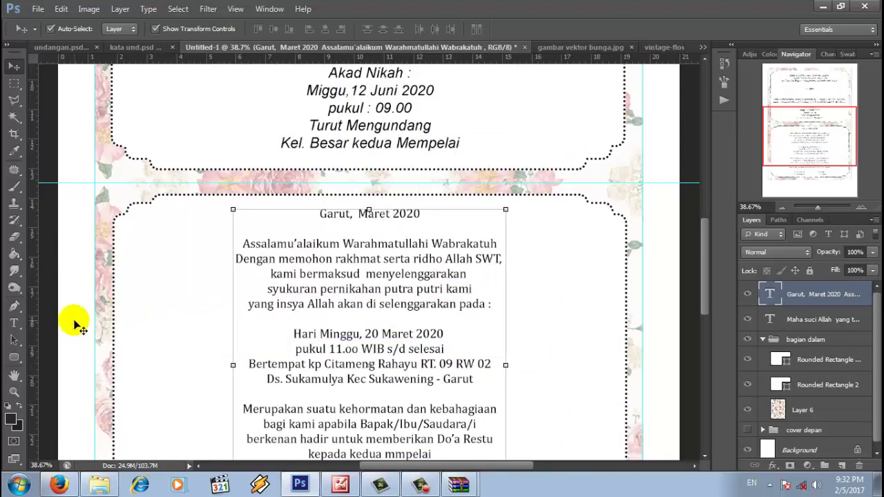
Remove the line breaks before "kami bermaksud", "yang insya Allah", "bagi kami apabila" and "kepada kedua" in the lower text.
click(14, 324)
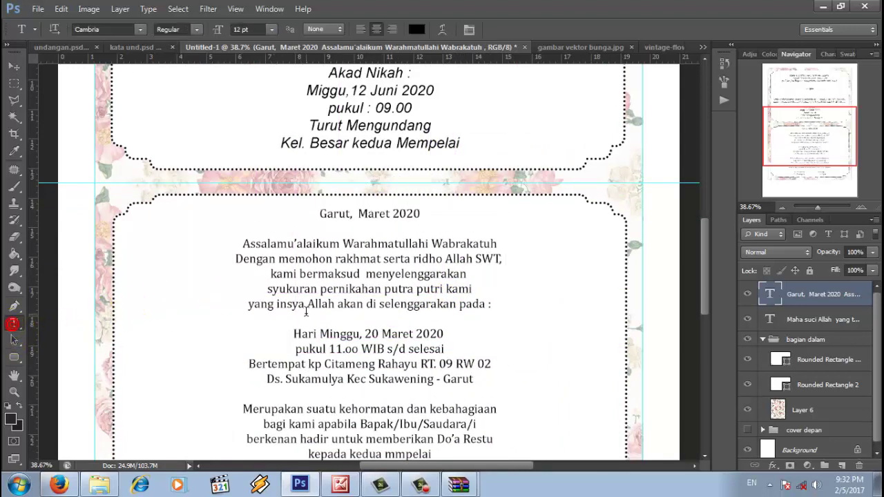
click(268, 273)
key(BackSpace)
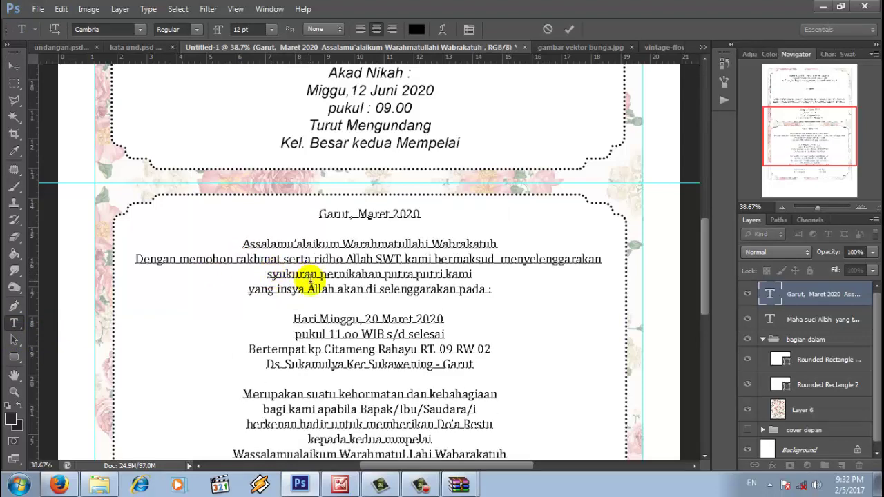
click(246, 294)
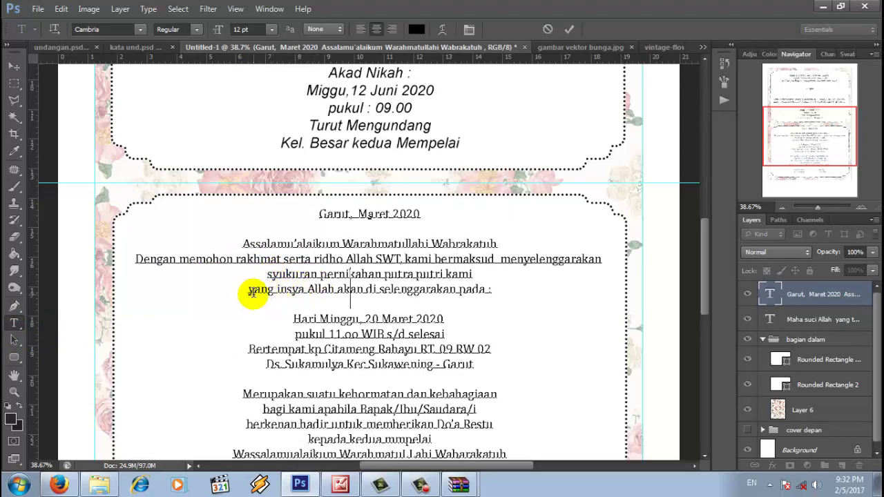
key(BackSpace)
scroll(310, 297, down, 3)
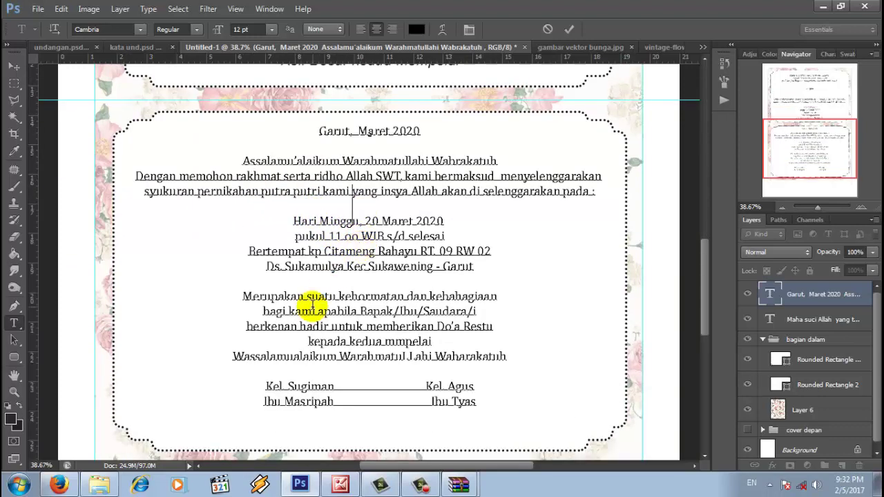
click(262, 311)
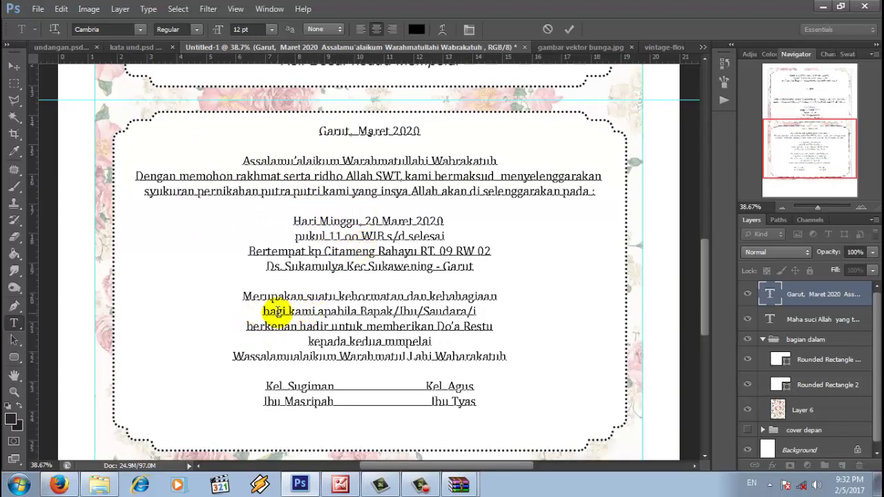
key(BackSpace)
click(304, 327)
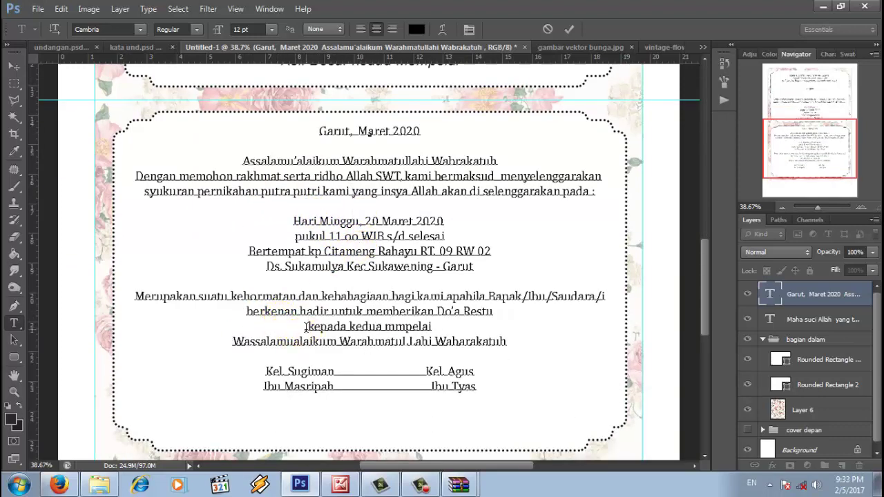
key(BackSpace)
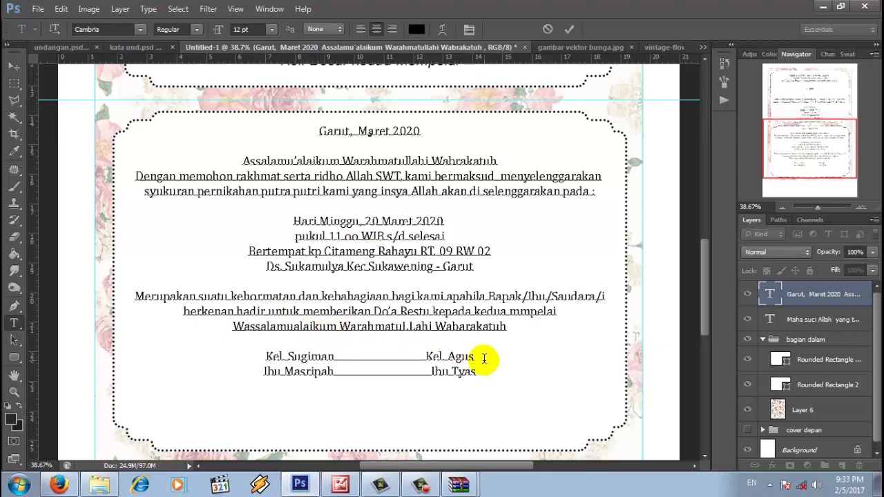
Set the whole lower text block to Arial Italic at 14 pt and shift it slightly within the frame.
drag(478, 404, 241, 90)
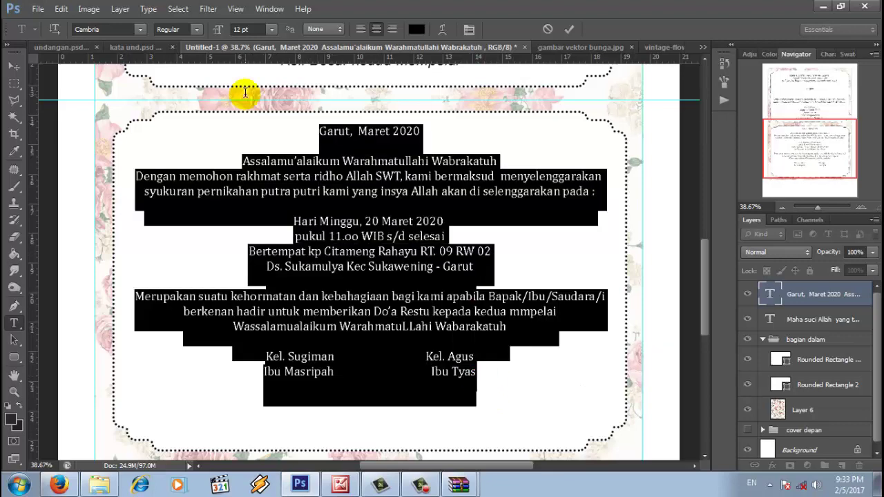
click(141, 31)
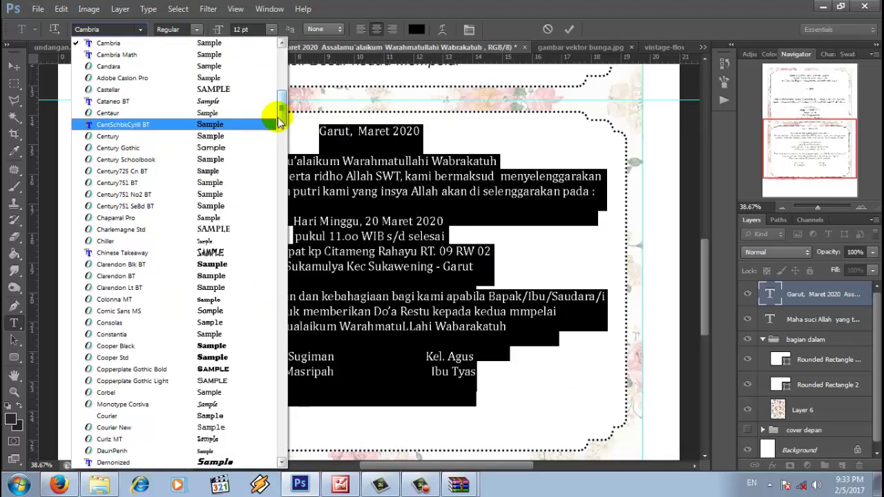
scroll(272, 115, up, 10)
click(231, 147)
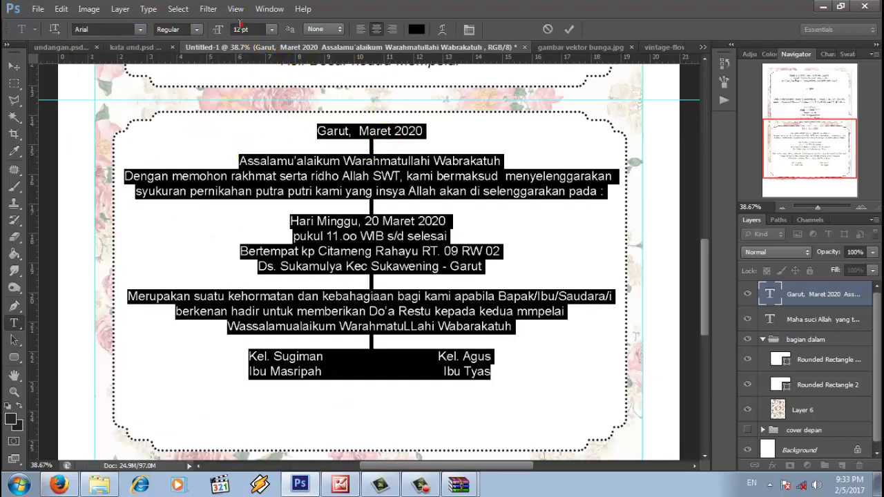
text(14)
key(Return)
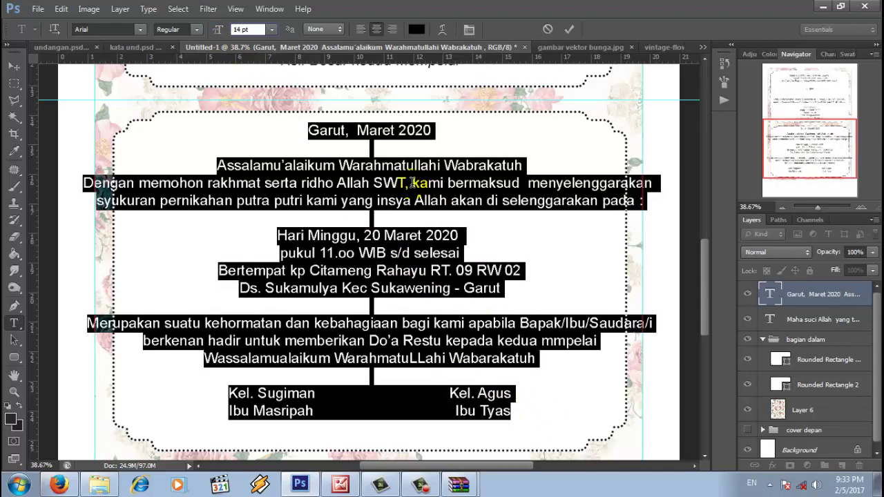
mouse_move(557, 433)
mouse_down()
mouse_move(576, 438)
mouse_move(560, 435)
mouse_up()
click(198, 30)
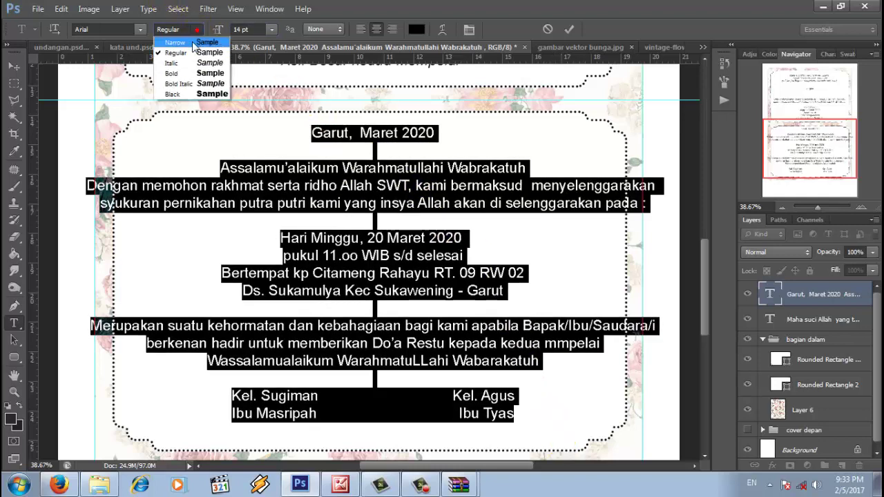
click(191, 64)
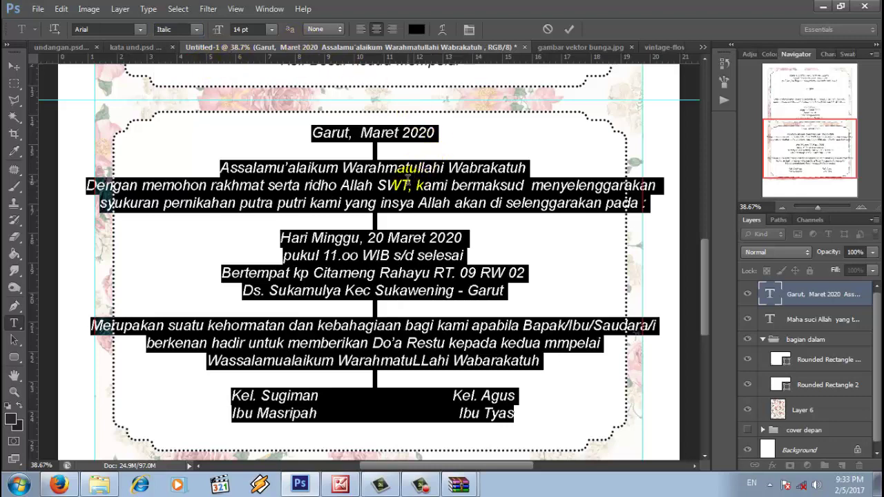
Insert a line break before "kami bermaksud" in the lower text.
key(ctrl+shift+u)
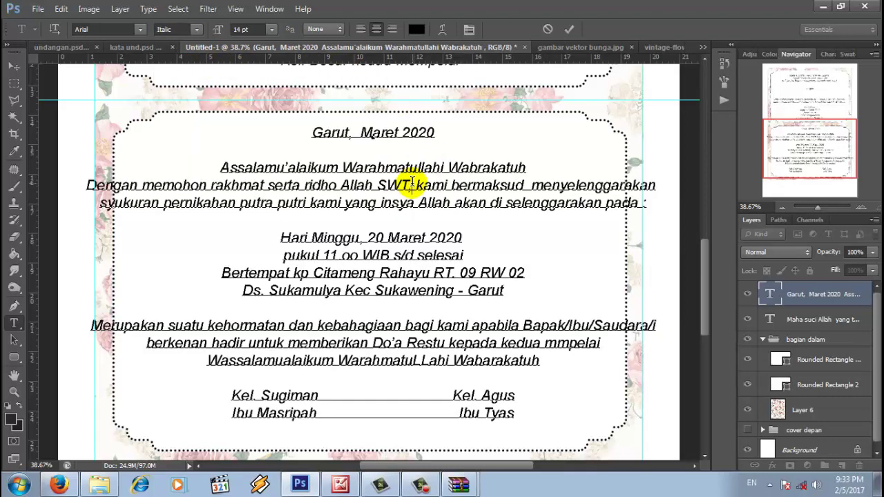
click(411, 185)
key(Return)
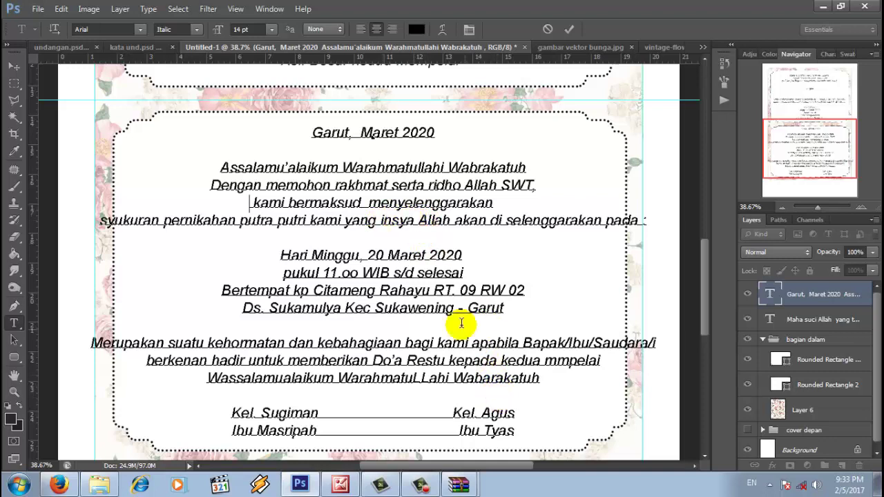
Set the size of the whole lower text block to 12 pt and shift it slightly to centre it in the frame.
drag(515, 429, 261, 64)
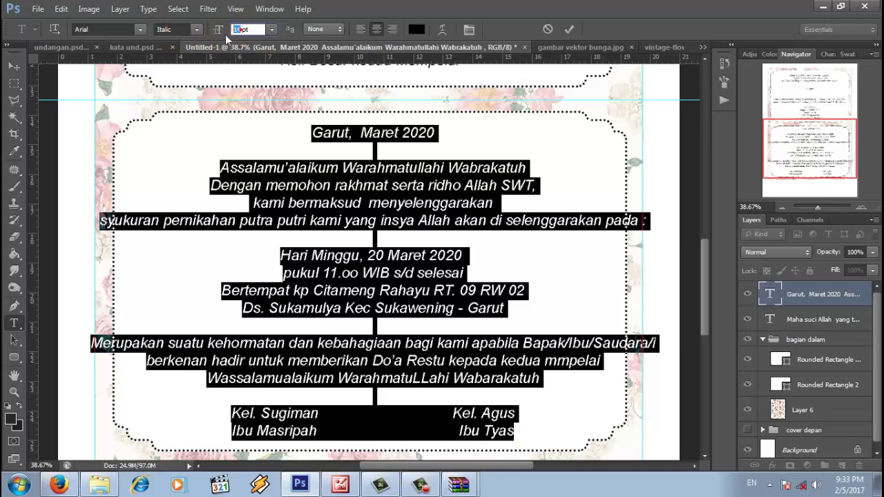
text(12)
key(Return)
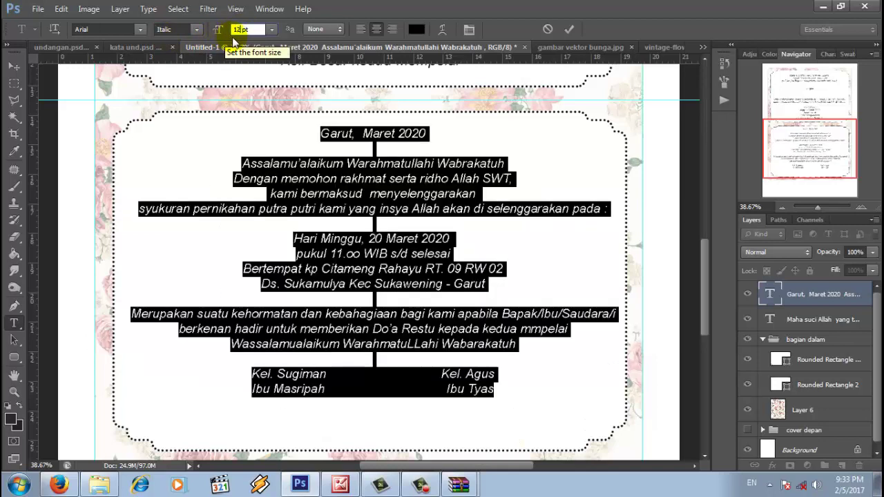
drag(543, 450, 537, 446)
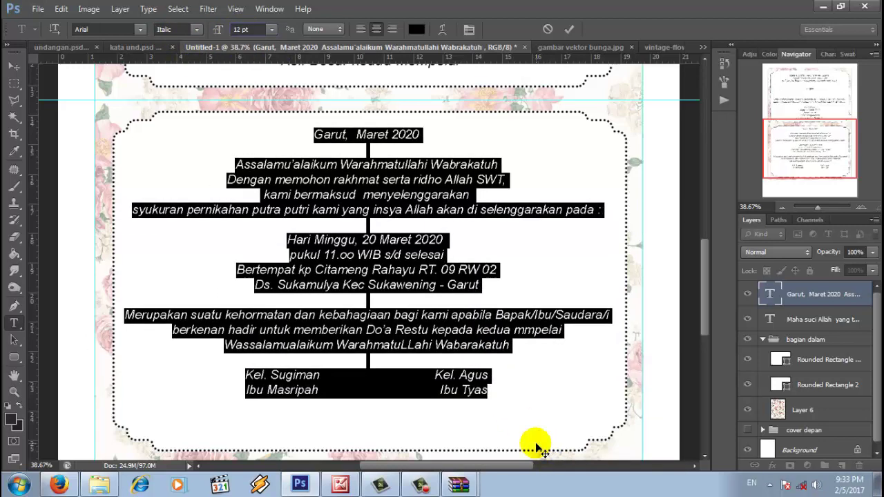
Join the "kami bermaksud menyelenggarakan" line to the line above it and move the text block slightly down in the frame.
click(262, 194)
key(BackSpace)
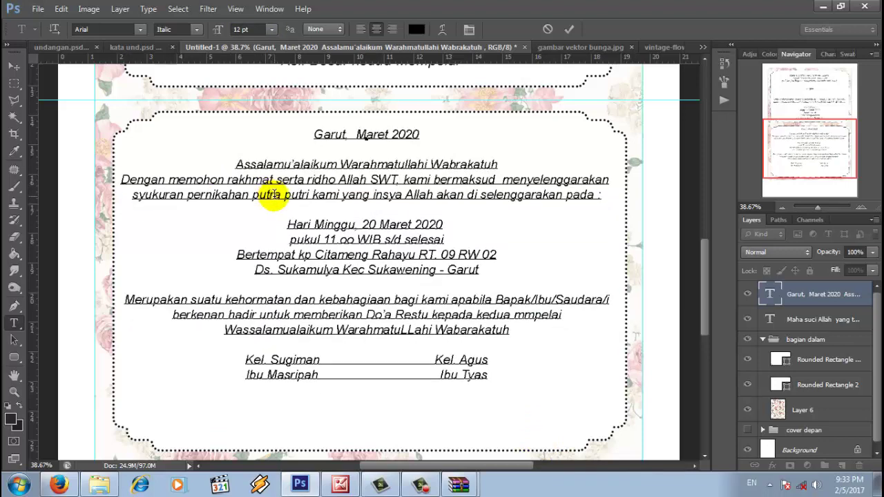
drag(513, 420, 519, 431)
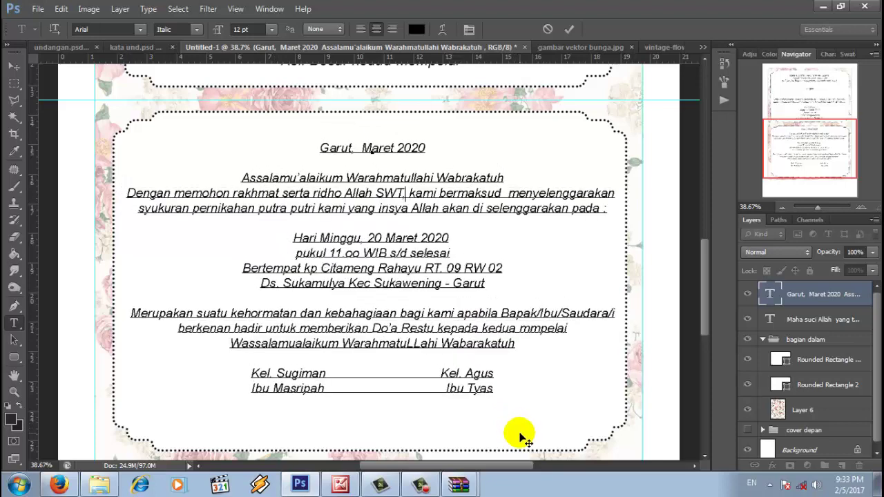
Add a blank line below "Garut, Maret 2020", re-centre the lower text block in its frame and commit the edit.
click(437, 149)
key(Return)
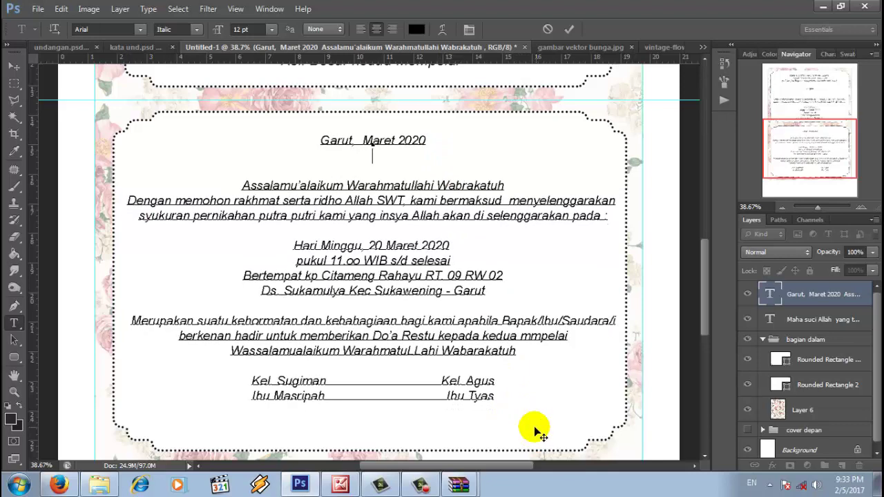
drag(535, 427, 530, 429)
scroll(530, 429, up, 2)
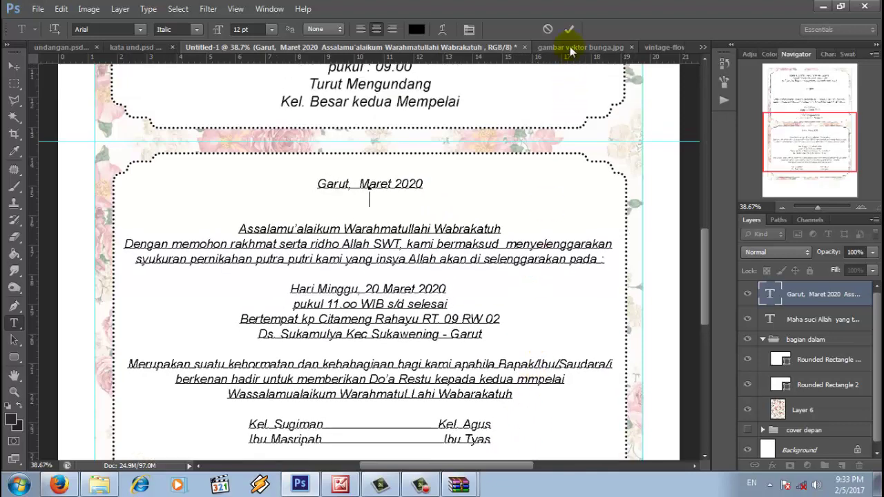
click(569, 29)
Try the whole upper invitation text at 6 pt and 8 pt, set it to 12 pt and commit the edit.
scroll(556, 147, up, 5)
click(457, 205)
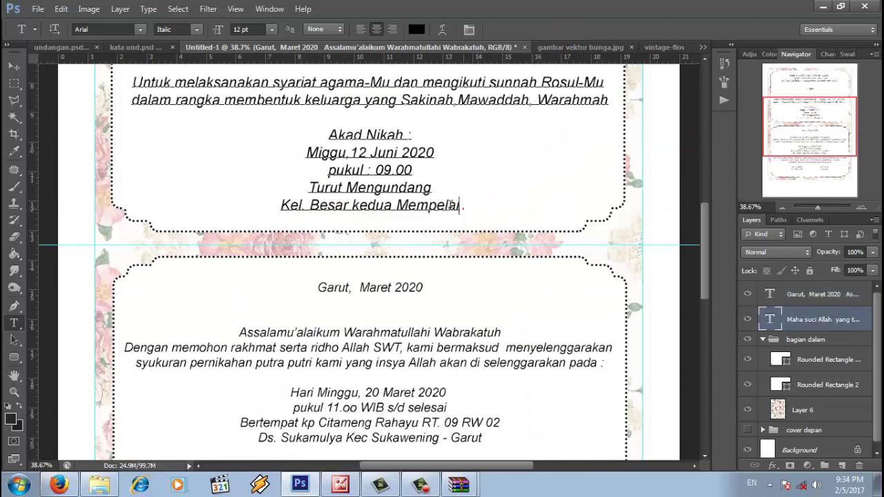
key(ctrl+a)
scroll(207, 111, up, 10)
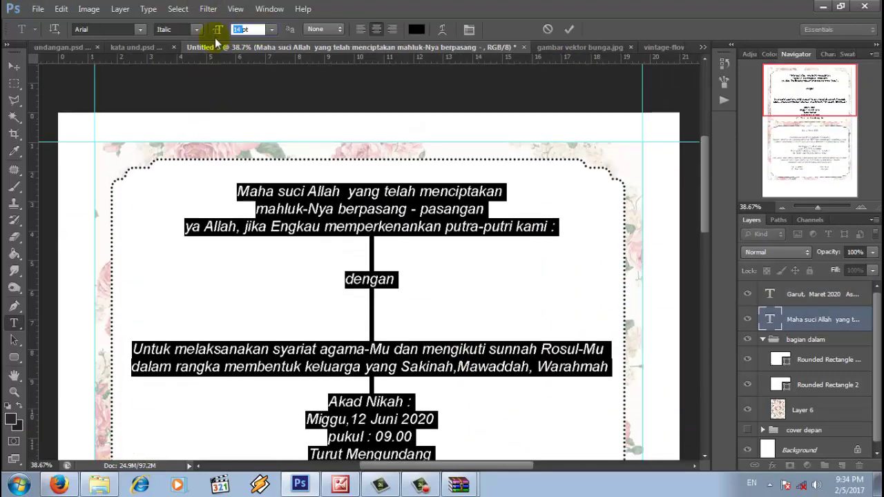
text(6)
key(Return)
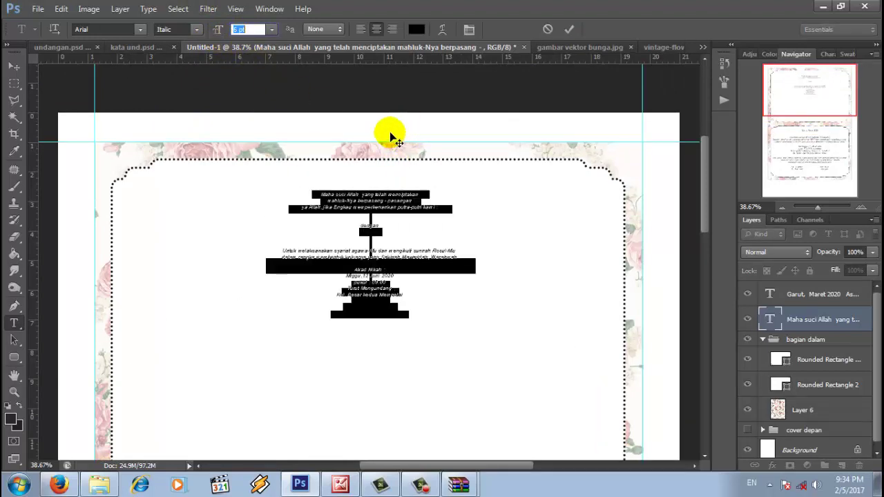
text(8)
key(Return)
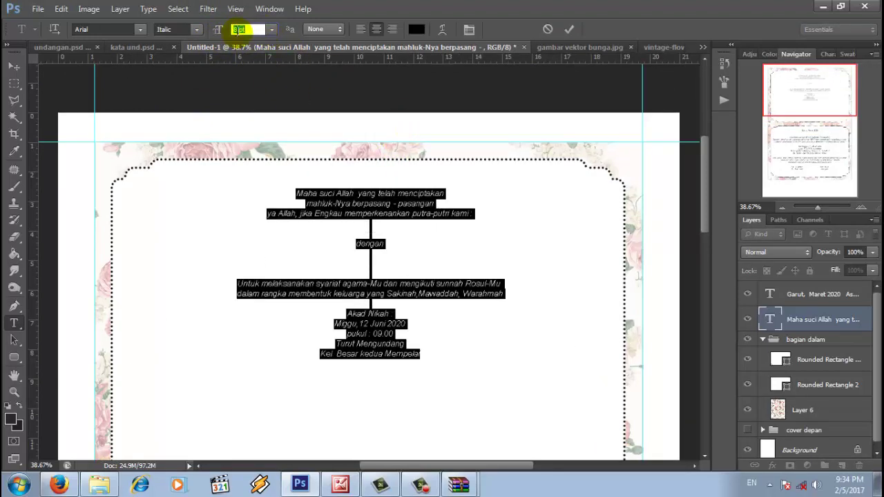
text(12)
key(Return)
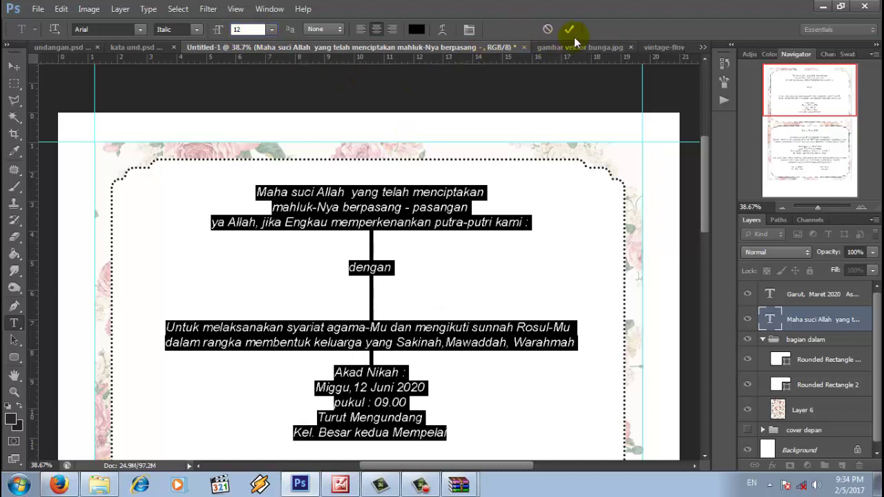
click(569, 30)
Add a blank line below "putra-putri kami :" in the upper text and commit the edit.
scroll(517, 76, down, 2)
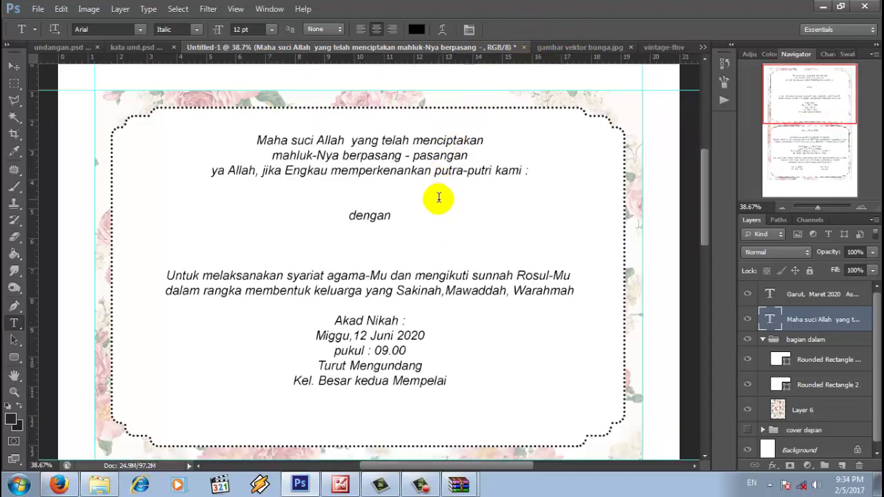
click(529, 172)
key(Return)
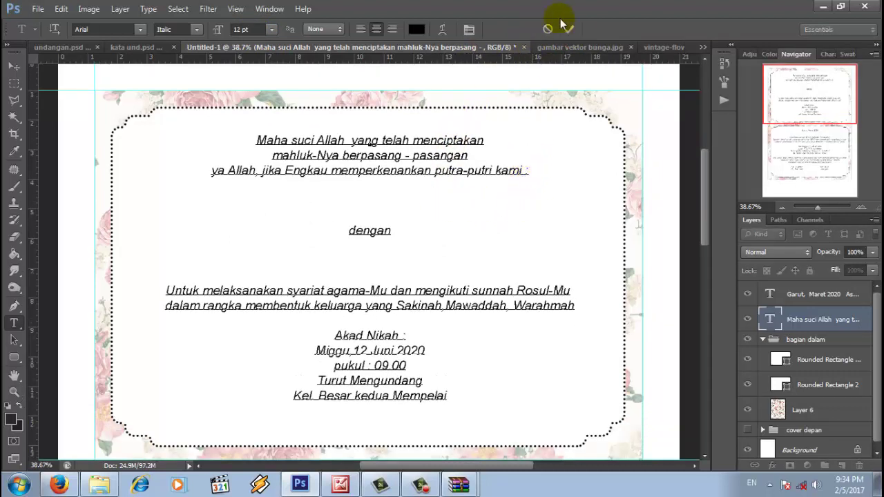
click(569, 30)
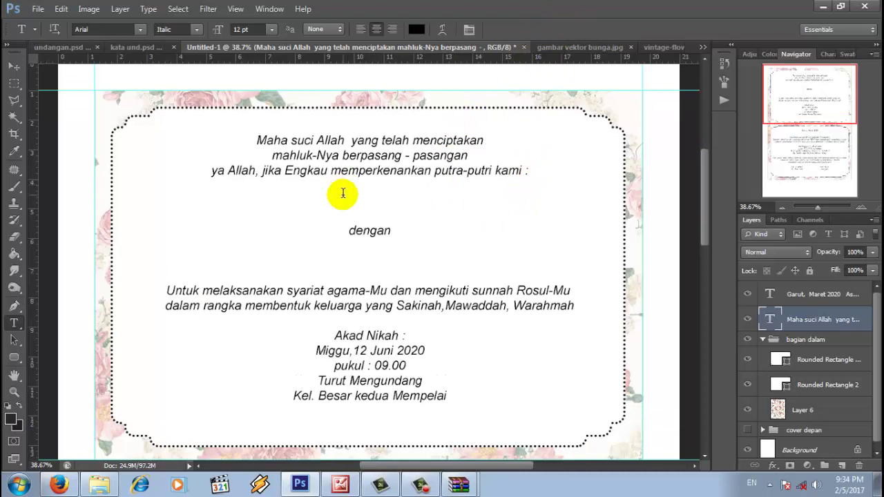
Add a new text layer with the bride's and groom's full names separated by a blank line, centred above and below "dengan".
click(121, 224)
drag(206, 235, 254, 237)
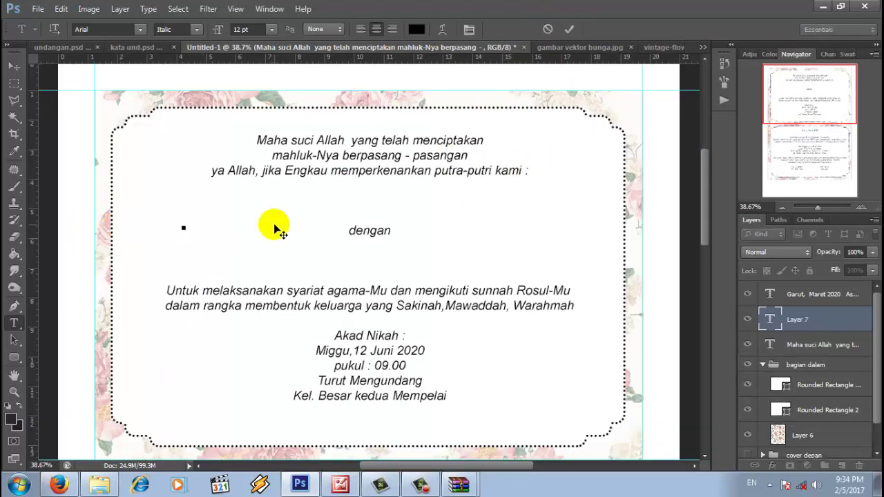
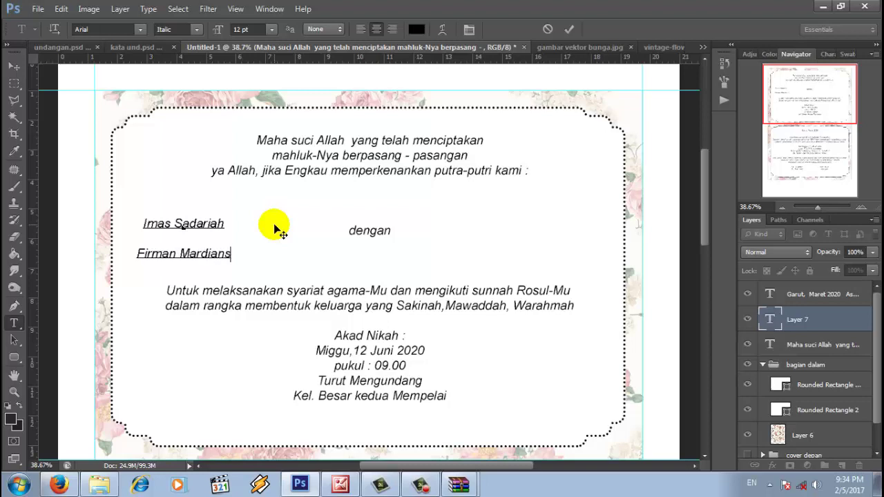
text(h)
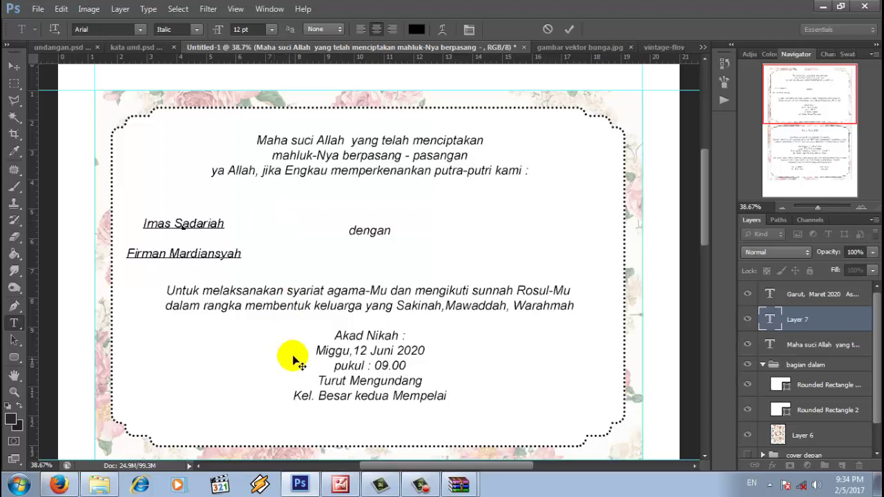
key(ctrl+shift+c)
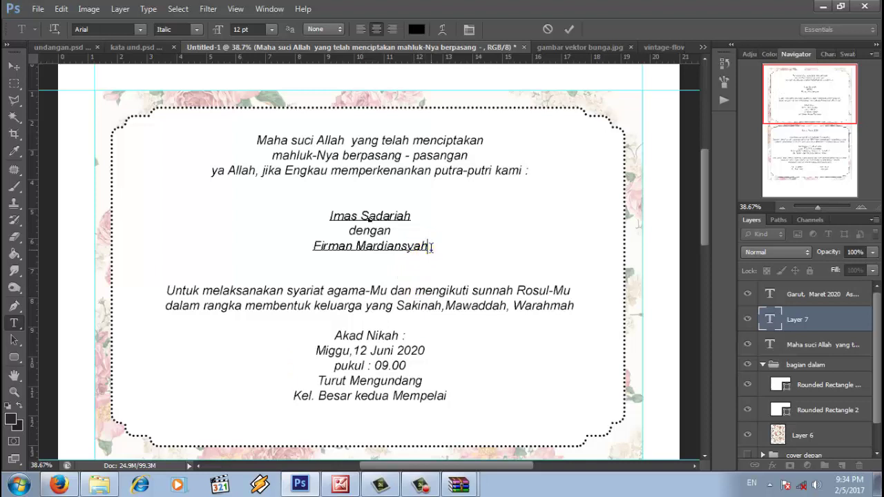
Format the couple's names in Vivaldi at 26 pt, re-centre them around "dengan" and commit the edit.
drag(429, 247, 250, 215)
drag(214, 29, 232, 31)
drag(517, 275, 516, 266)
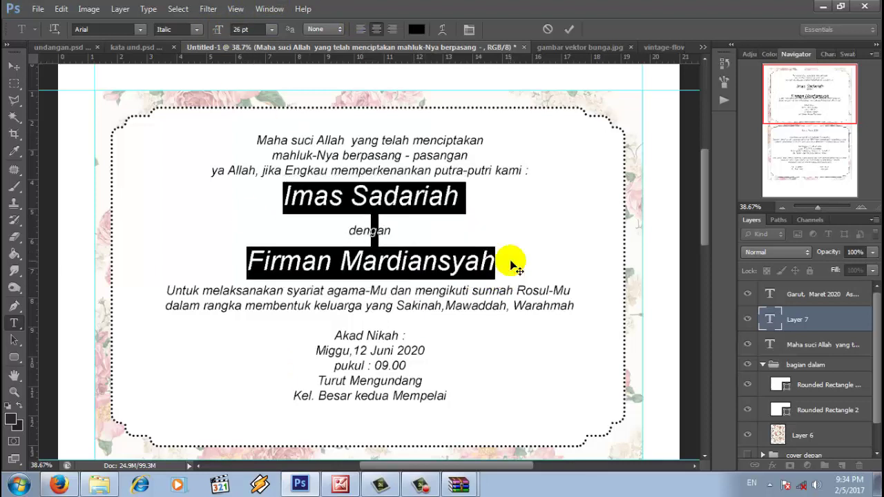
click(140, 29)
drag(281, 78, 281, 351)
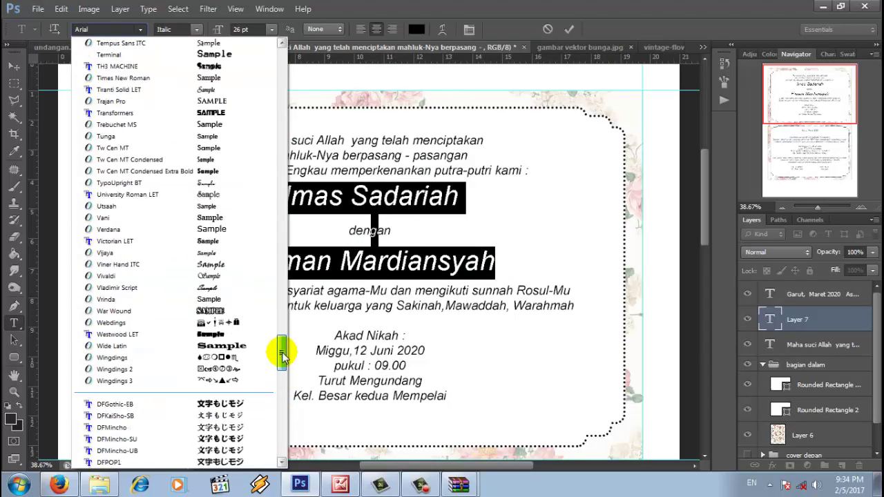
click(240, 277)
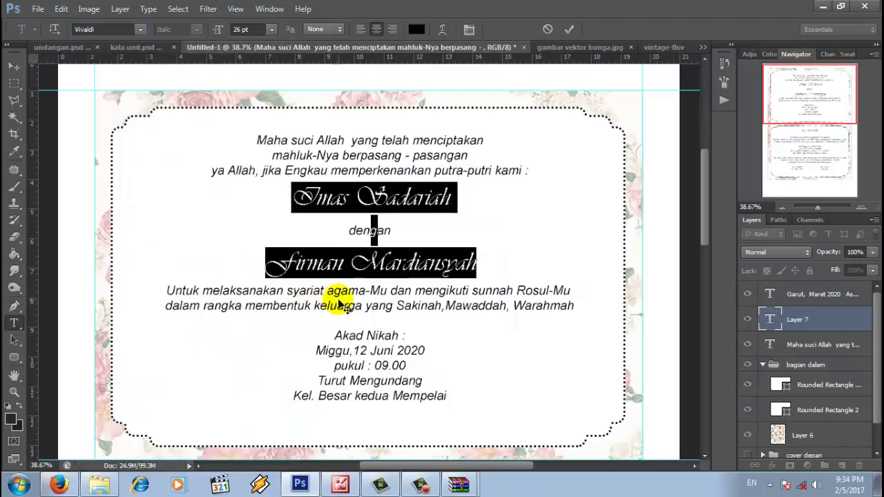
click(570, 30)
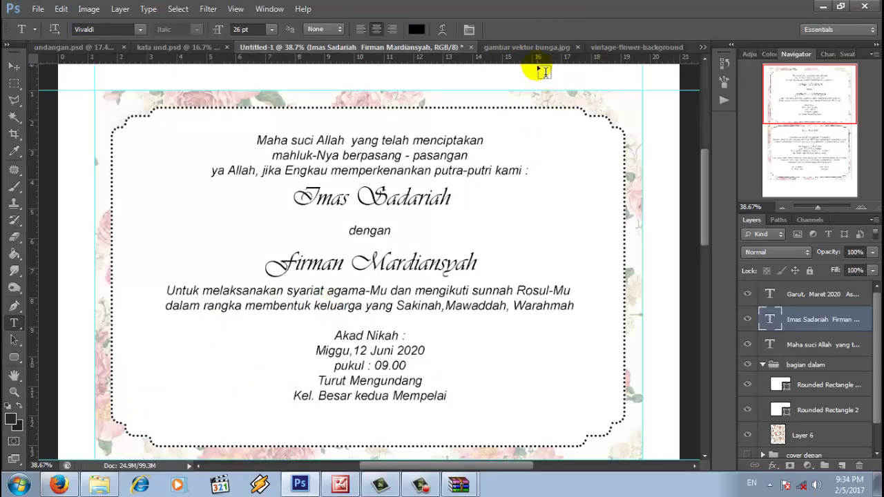
Duplicate the text layer holding the couple's names.
right_click(795, 319)
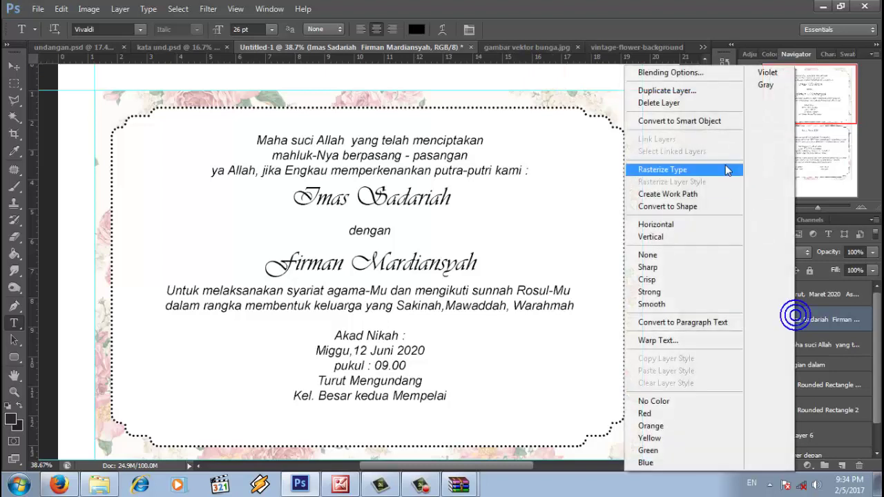
click(660, 89)
click(564, 143)
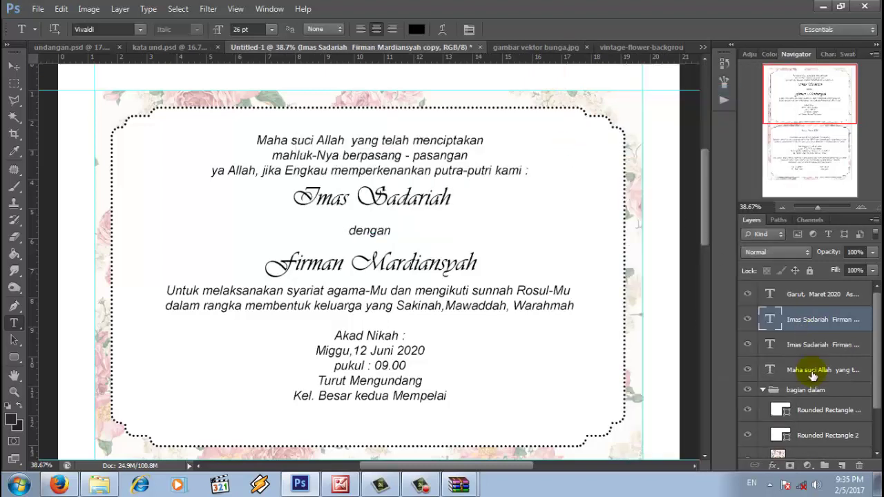
click(807, 349)
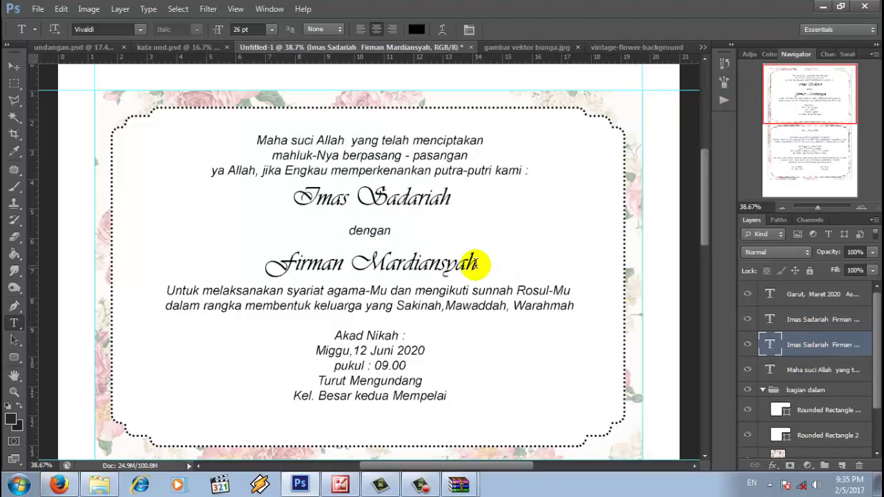
Remove the blank line between the two names in the duplicate and shift its text off the original names.
click(421, 223)
key(BackSpace)
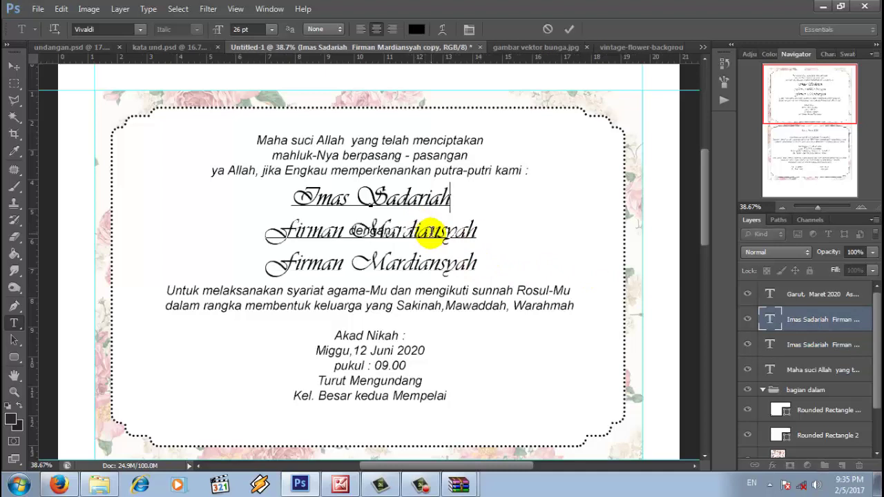
drag(523, 292, 475, 276)
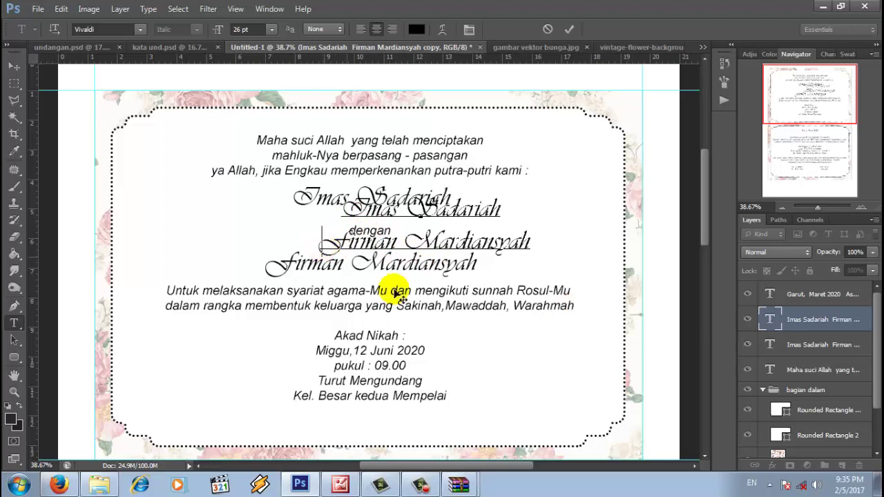
Stagger the duplicate's names, the first further left and the second further right, commit, and lower the layer's opacity to 51%.
key(BackSpace)
key(BackSpace)
key(BackSpace)
key(BackSpace)
key(BackSpace)
key(BackSpace)
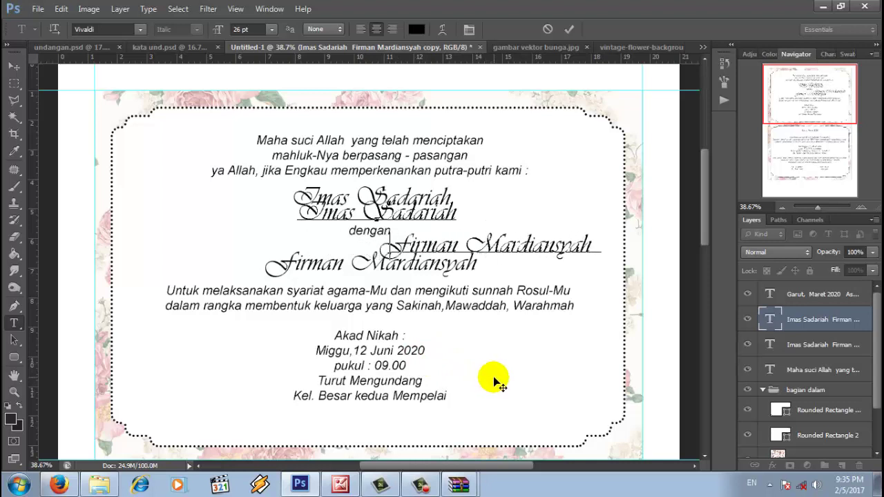
key(BackSpace)
key(BackSpace)
key(BackSpace)
drag(458, 379, 483, 393)
click(568, 29)
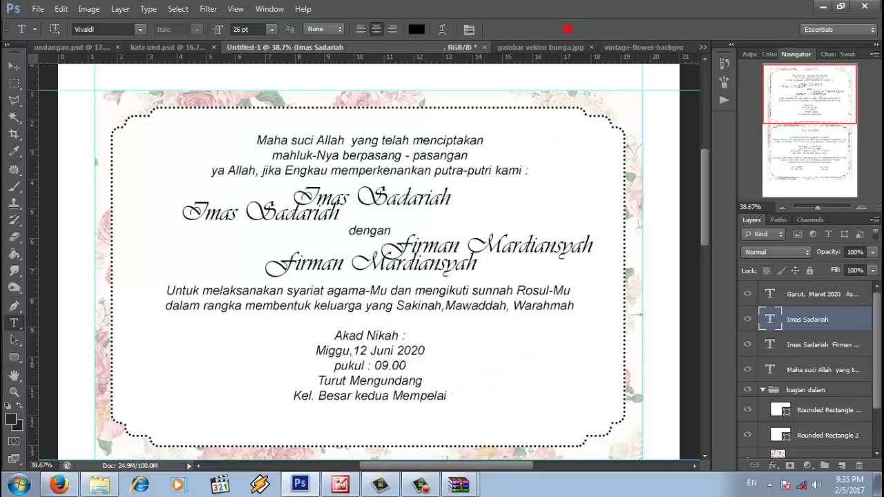
drag(837, 255, 814, 255)
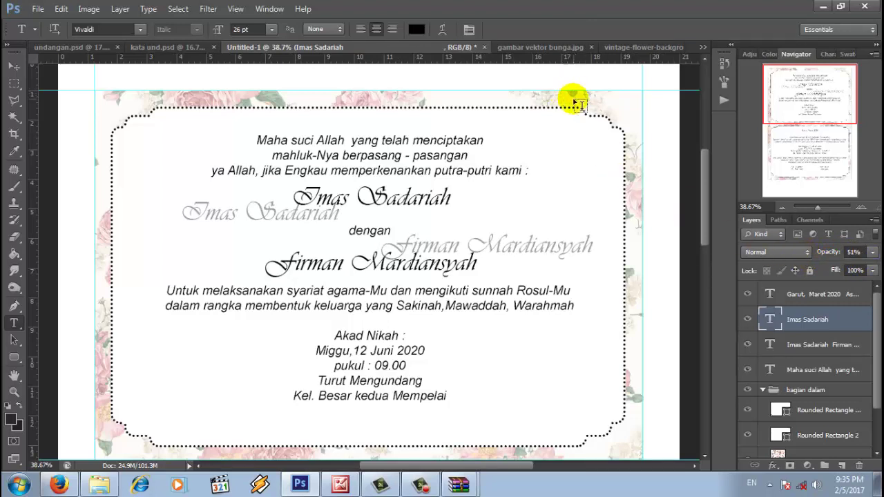
Switch to the "undangan bunga" folder in Windows Explorer and open the floral corner image 0d899d89a5d60f8a7f00398d7c4de162 with Adobe Photoshop CS6.
click(116, 485)
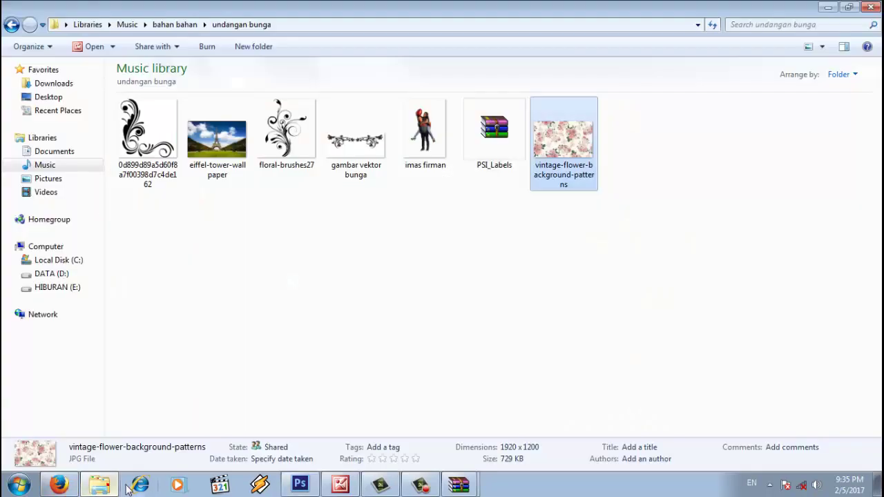
right_click(156, 154)
click(233, 229)
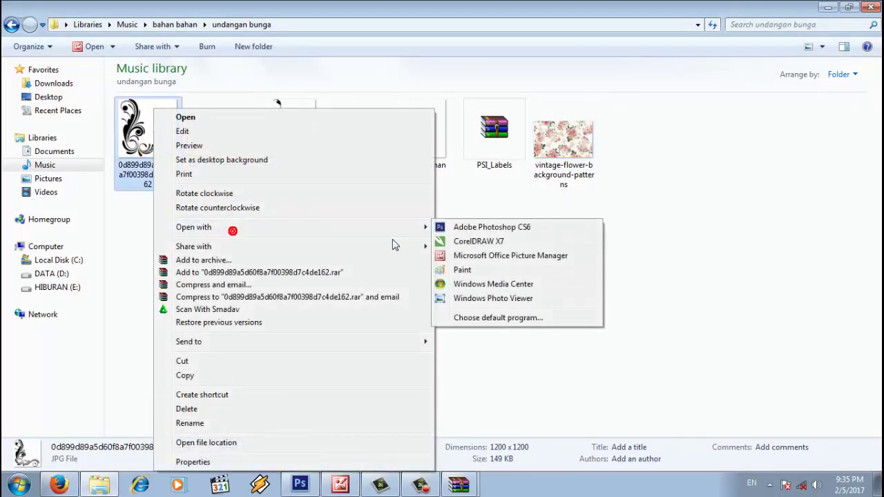
click(477, 227)
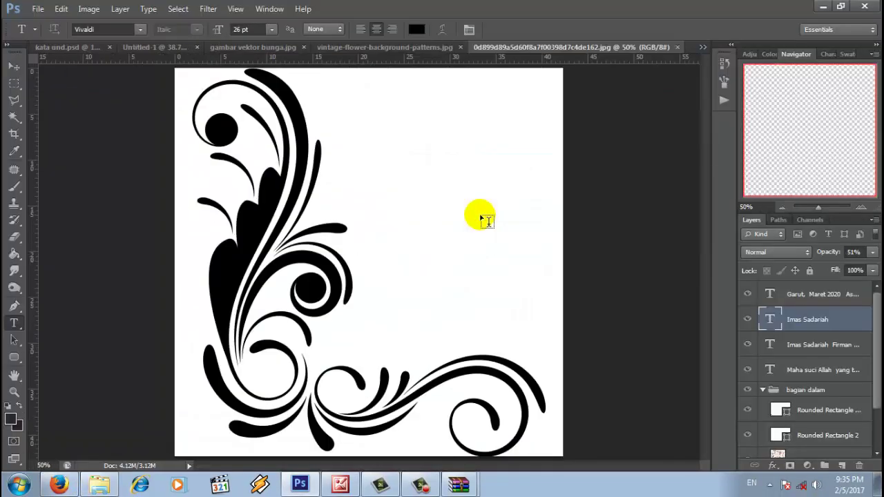
Select the black floral ornament with Color Range by sampling its black colour.
click(177, 8)
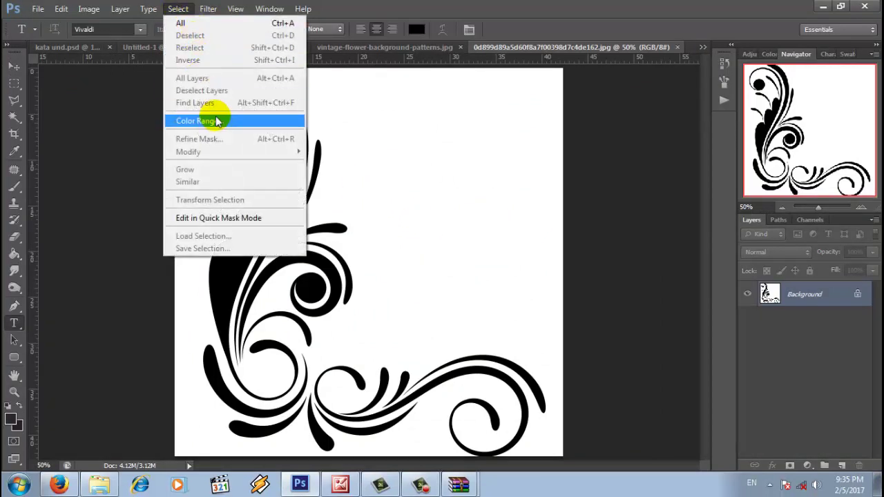
click(216, 121)
click(246, 254)
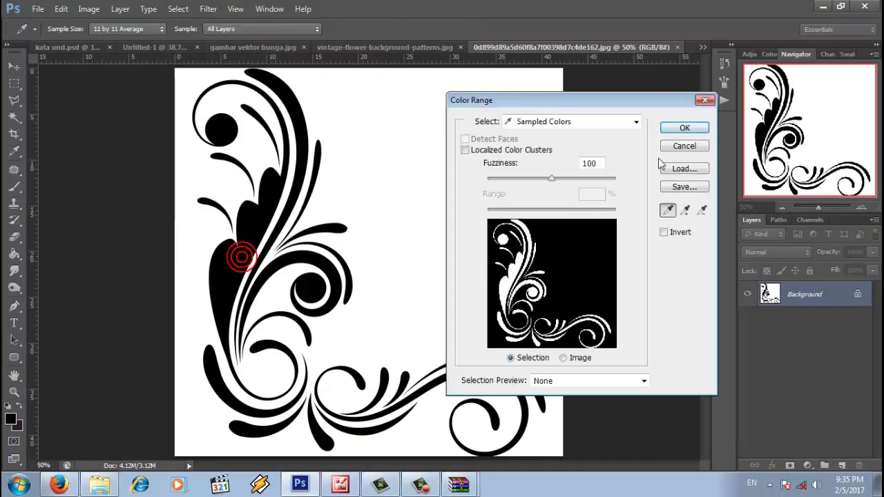
click(682, 125)
Move the selected ornament into Untitled-1, scale it to about 34% and place it in the upper frame's lower-left corner.
click(14, 66)
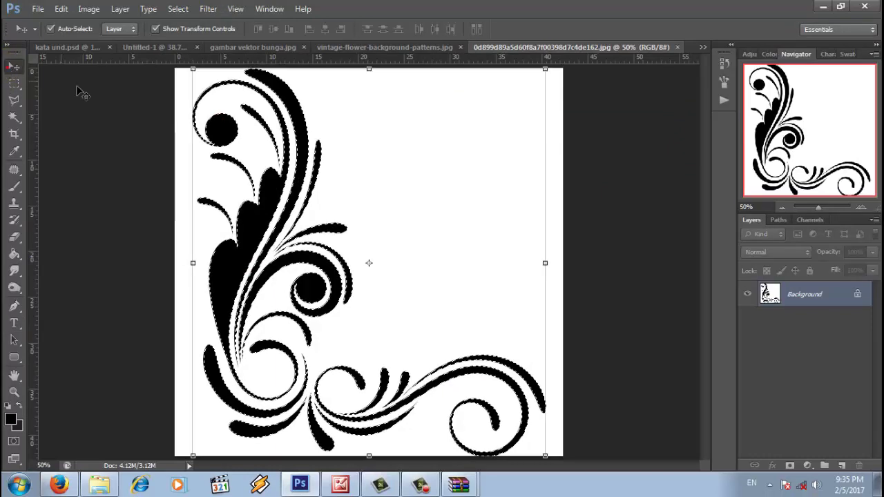
drag(286, 187, 181, 337)
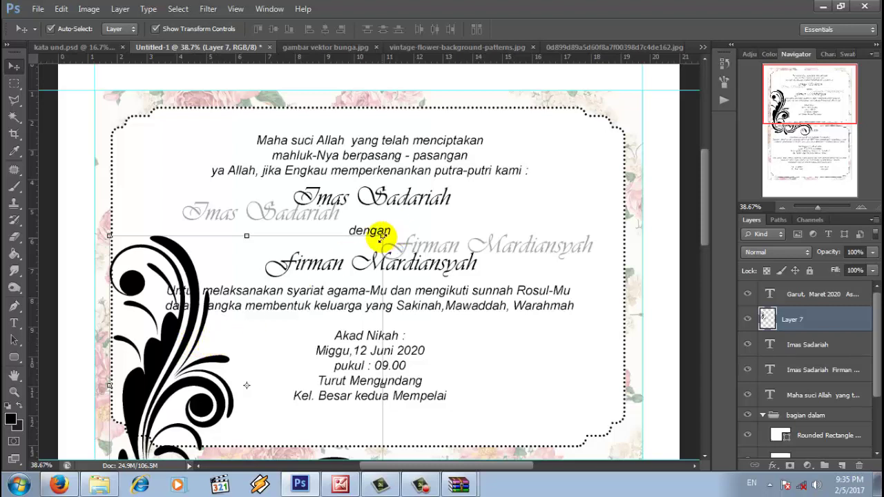
drag(381, 236, 232, 330)
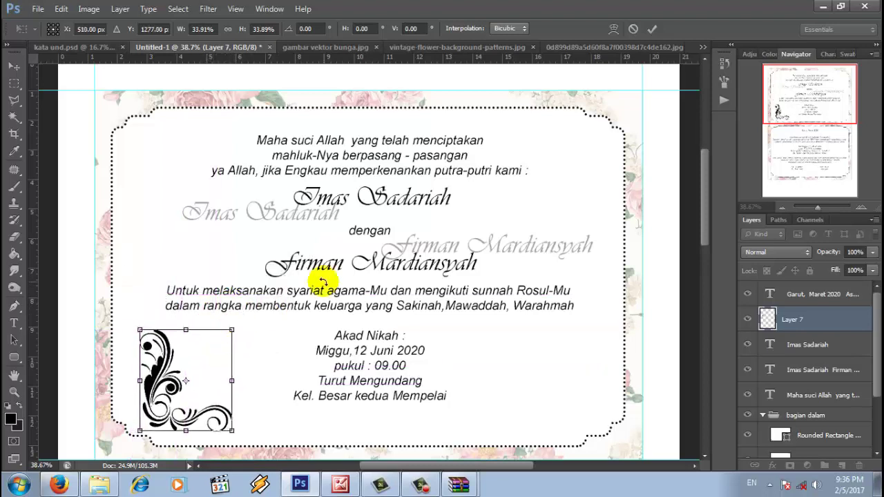
click(653, 31)
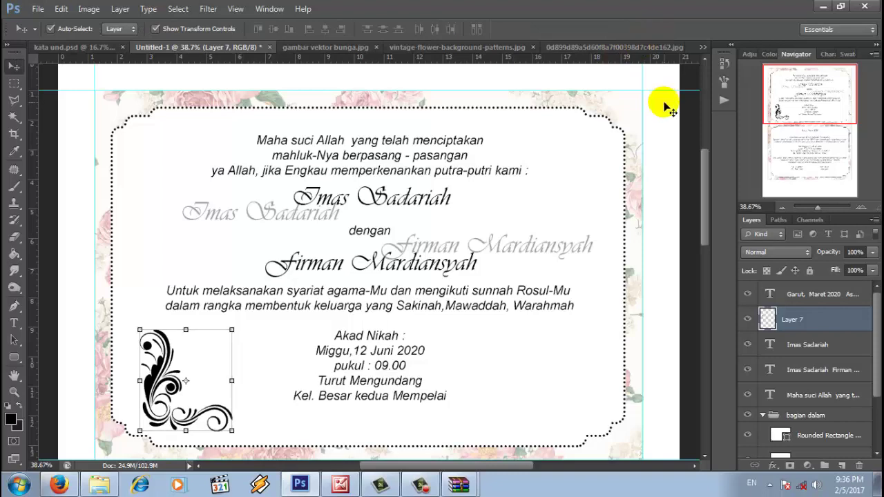
Duplicate the corner ornament layer and flip the copy horizontally.
right_click(816, 319)
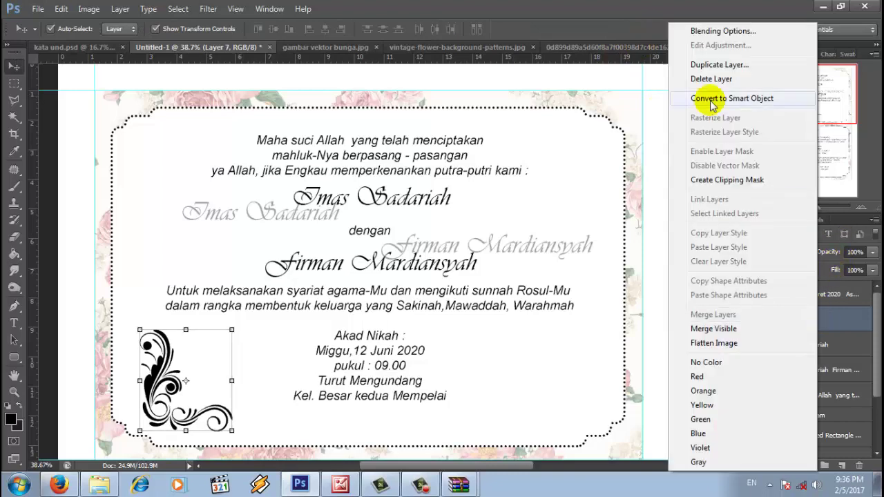
click(719, 64)
click(566, 144)
click(62, 9)
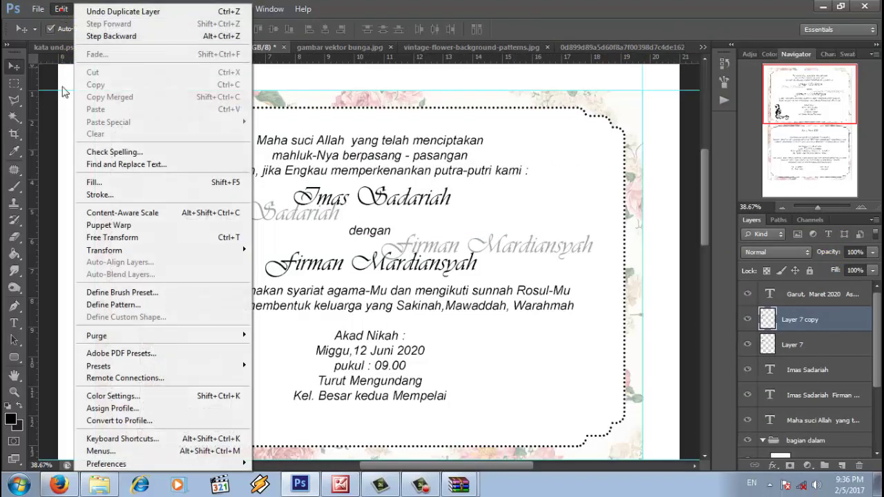
click(112, 245)
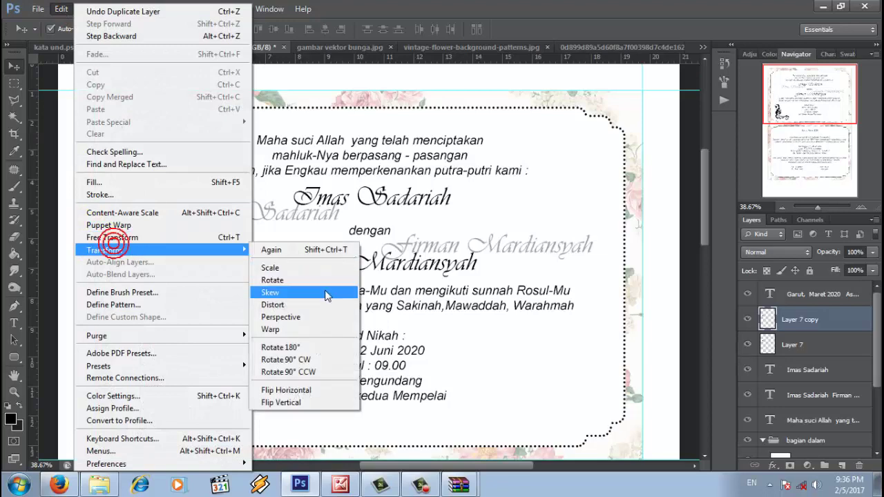
click(332, 390)
click(232, 330)
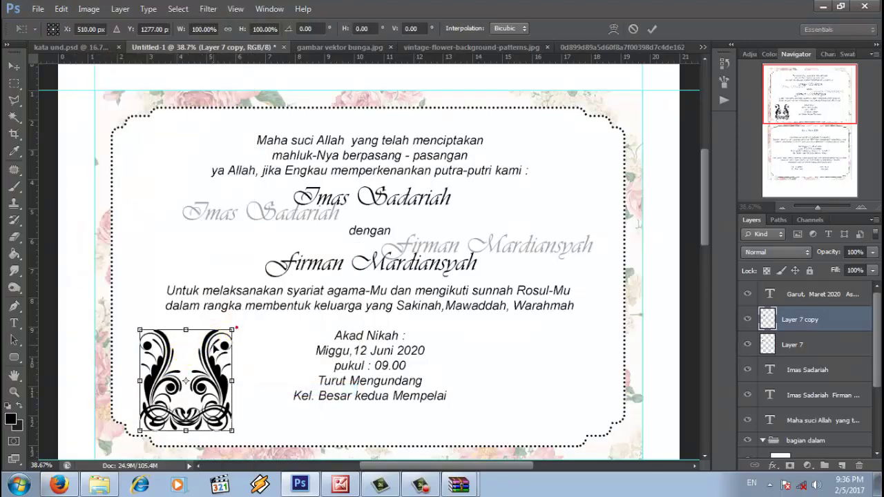
Place the flipped ornament in the upper frame's lower-right corner, level with the left one, and commit the transform.
drag(234, 353, 582, 358)
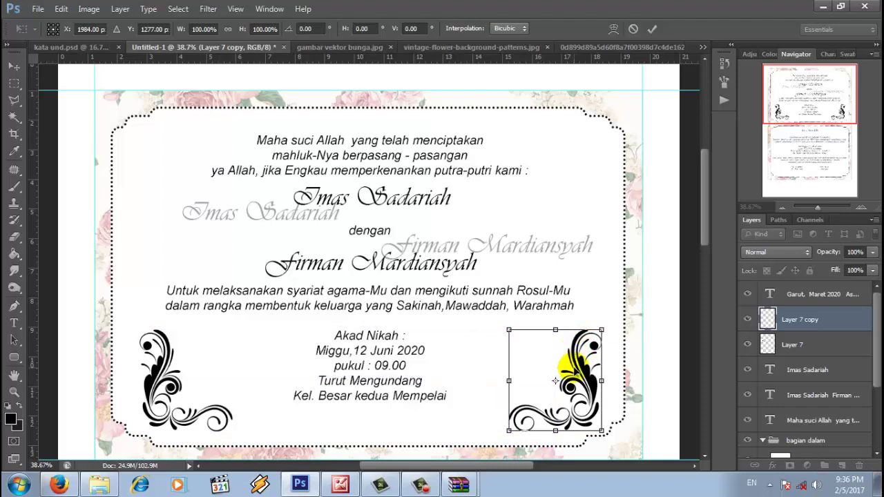
drag(587, 371, 586, 371)
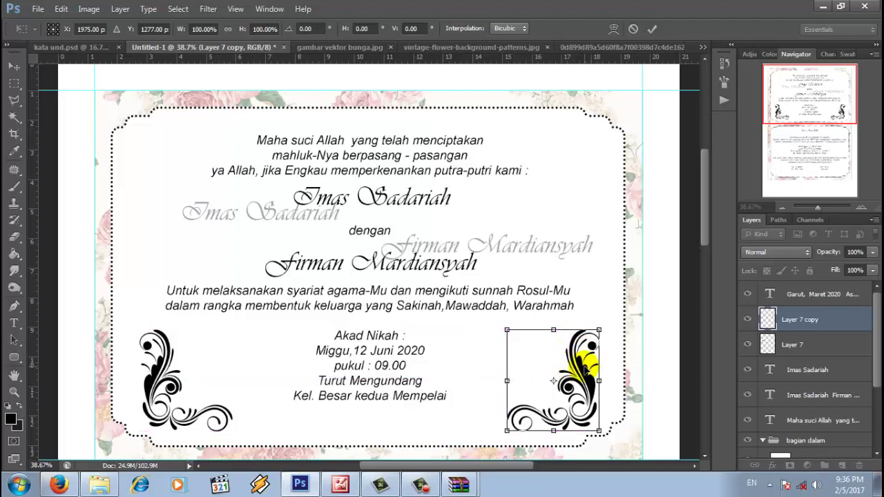
click(650, 30)
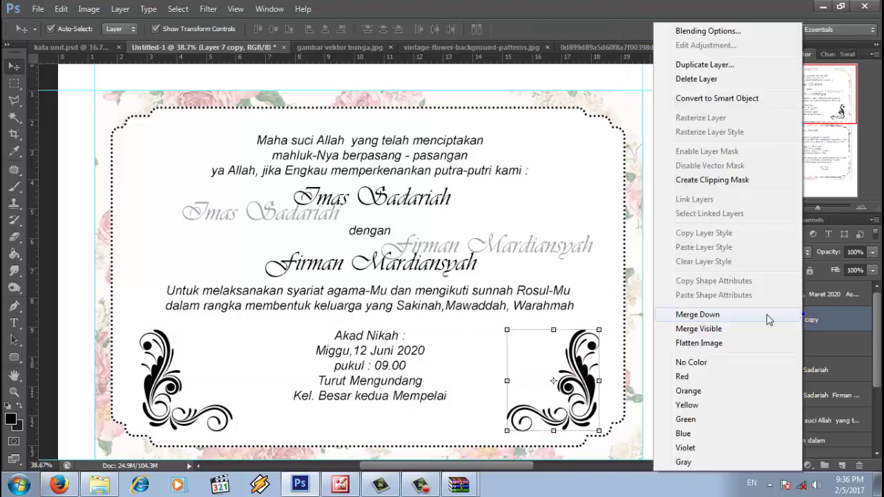
Merge the flipped ornament down into the original ornament layer and duplicate the merged pair.
right_click(801, 319)
click(713, 316)
right_click(818, 319)
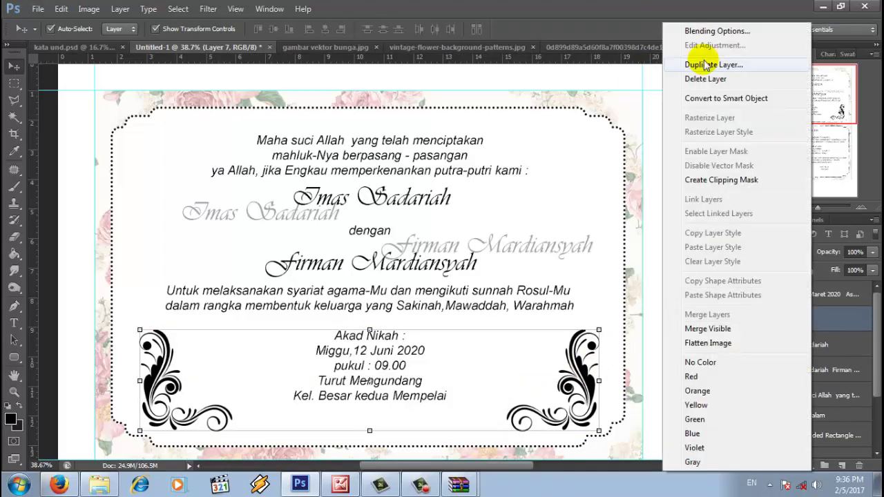
click(713, 64)
click(554, 145)
Move the duplicated ornament pair down into the lower corners of the lower frame and commit the transform.
drag(821, 207, 815, 207)
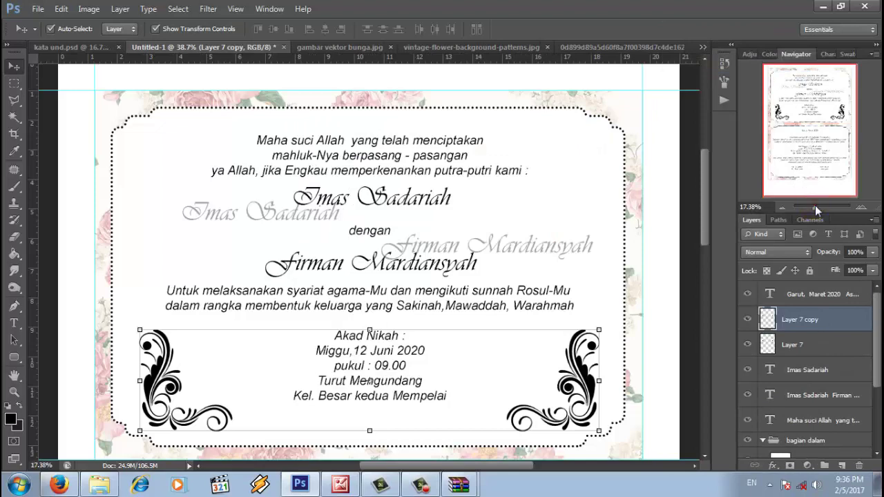
key(ctrl+t)
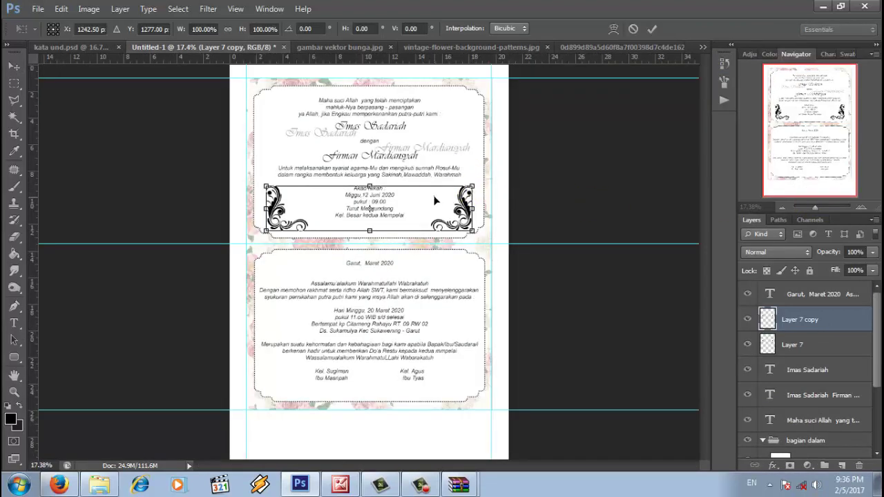
drag(435, 200, 431, 364)
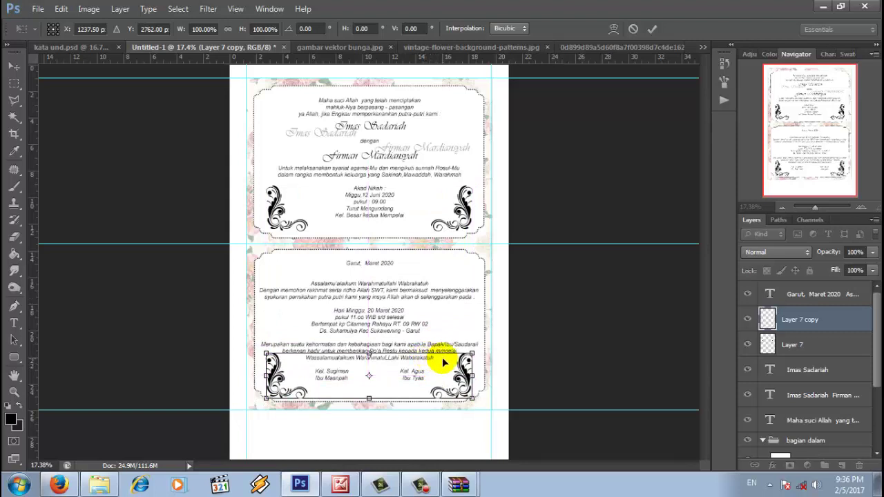
click(652, 29)
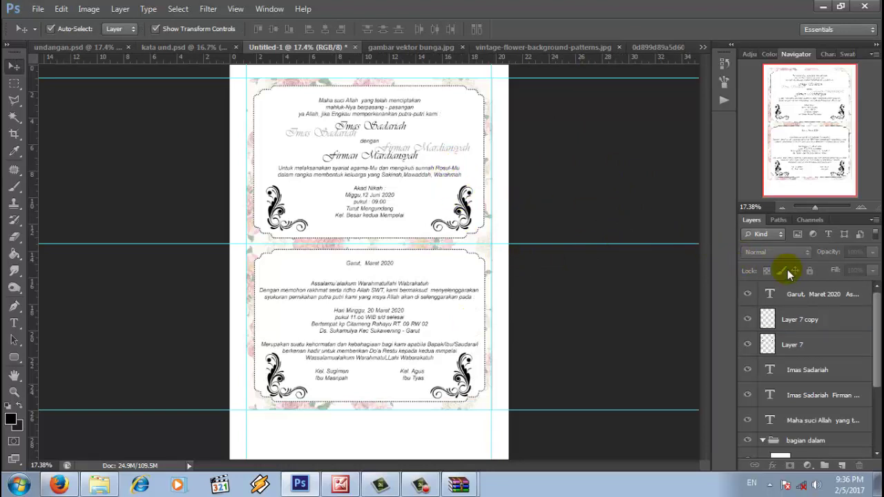
Move all the invitation text layers and both corner ornament layers into the bagian dalam group and collapse the group.
click(791, 424)
scroll(798, 387, down, 2)
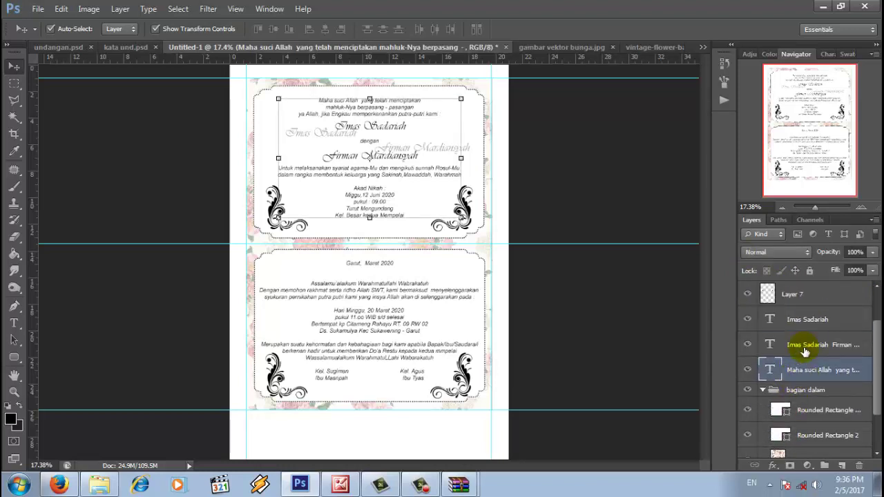
shift+click(805, 345)
shift+click(801, 319)
shift+click(799, 293)
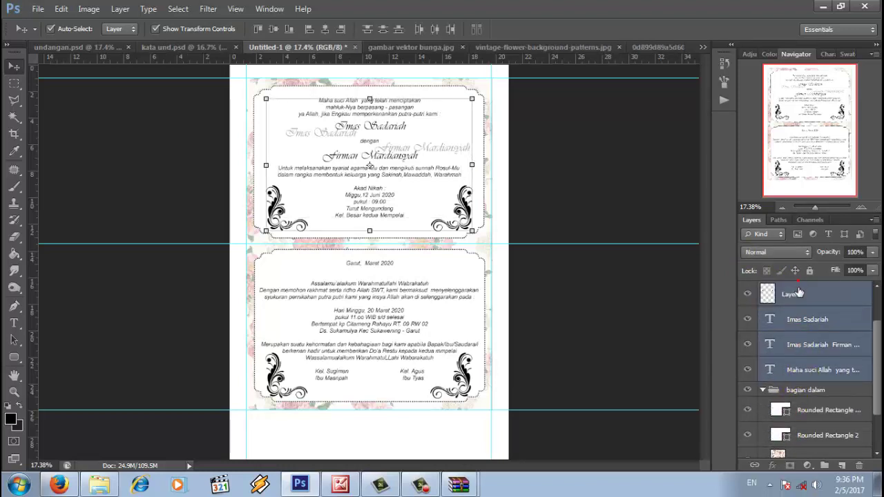
scroll(875, 298, up, 2)
ctrl+click(815, 294)
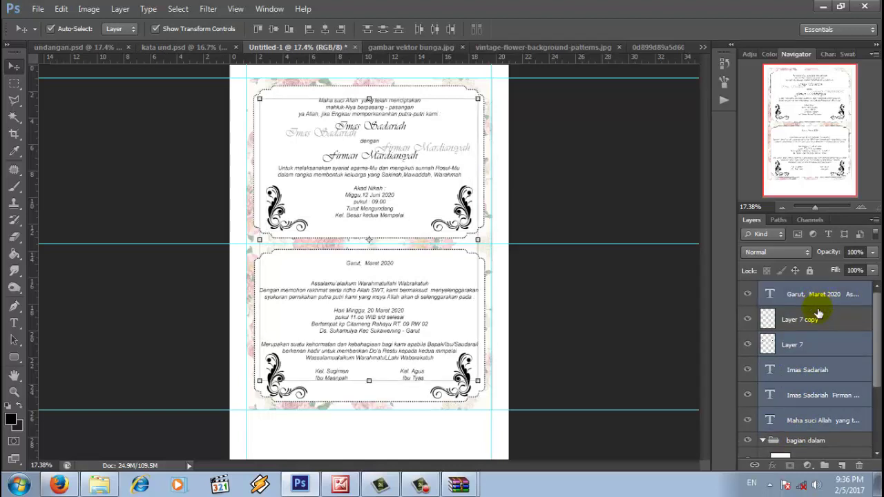
ctrl+click(815, 318)
scroll(815, 316, down, 4)
drag(804, 318, 803, 340)
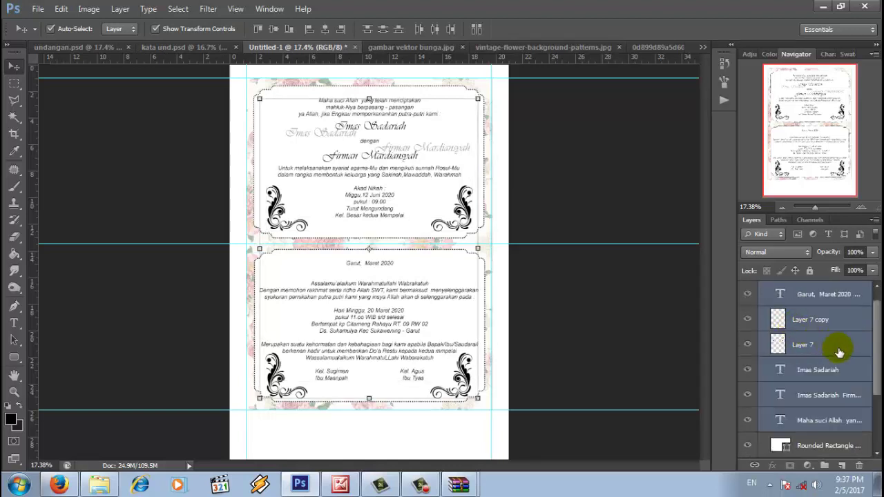
scroll(879, 347, up, 3)
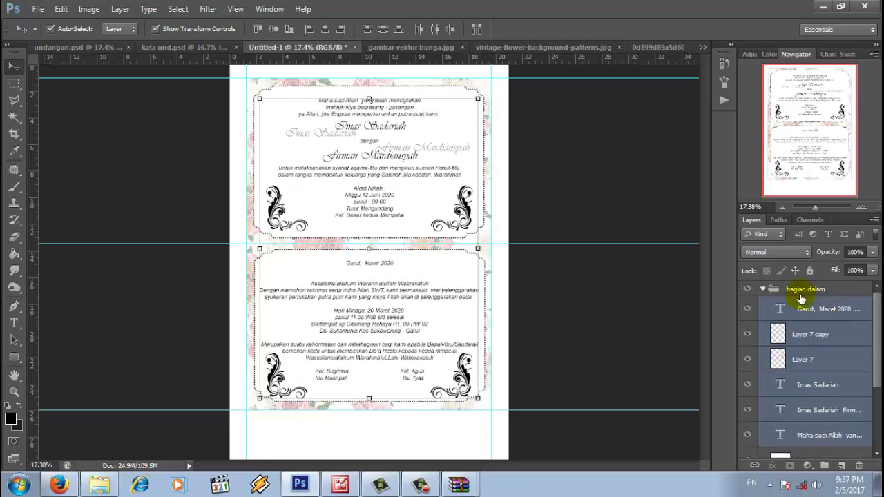
click(761, 288)
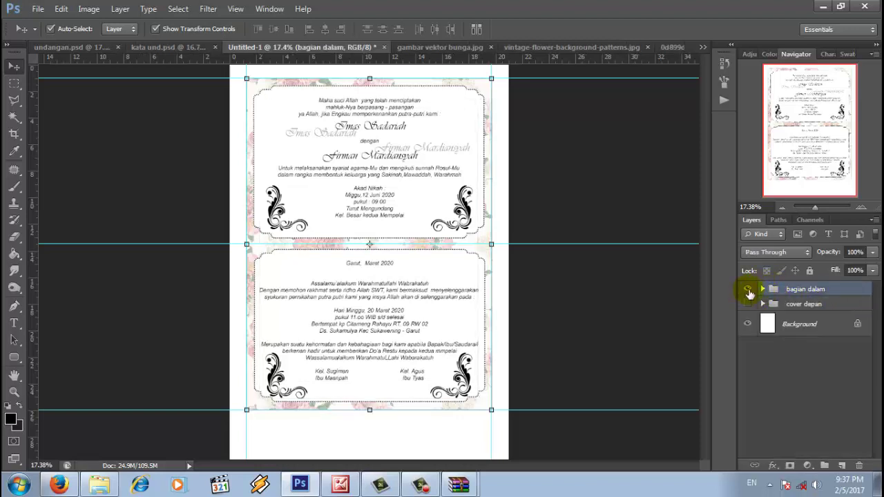
Hide the bagian dalam group and preview the cover depan group on its own.
click(748, 289)
click(748, 304)
click(629, 300)
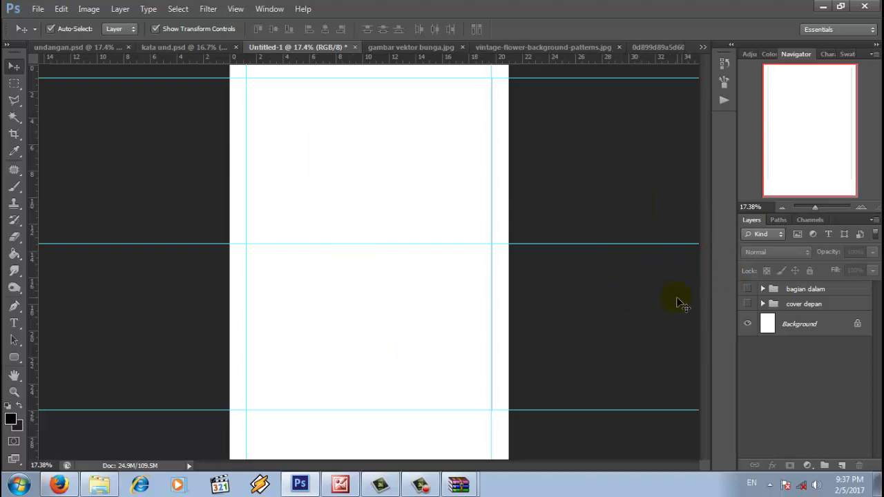
click(747, 304)
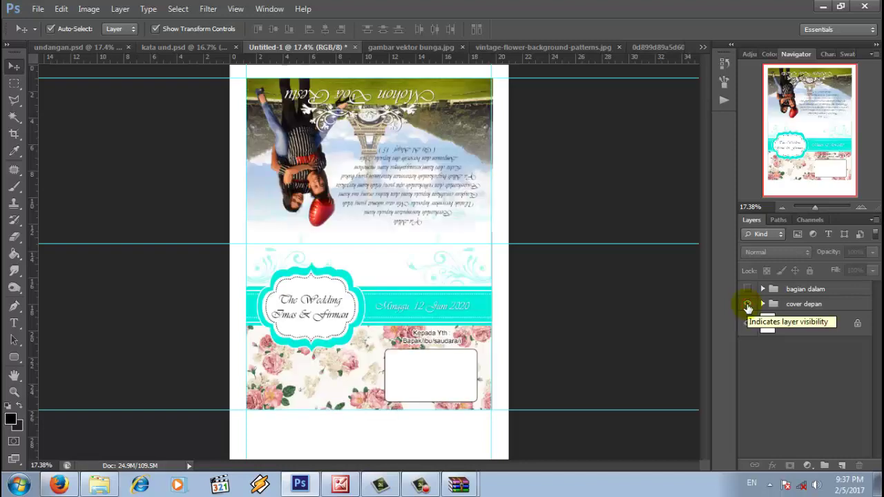
click(747, 305)
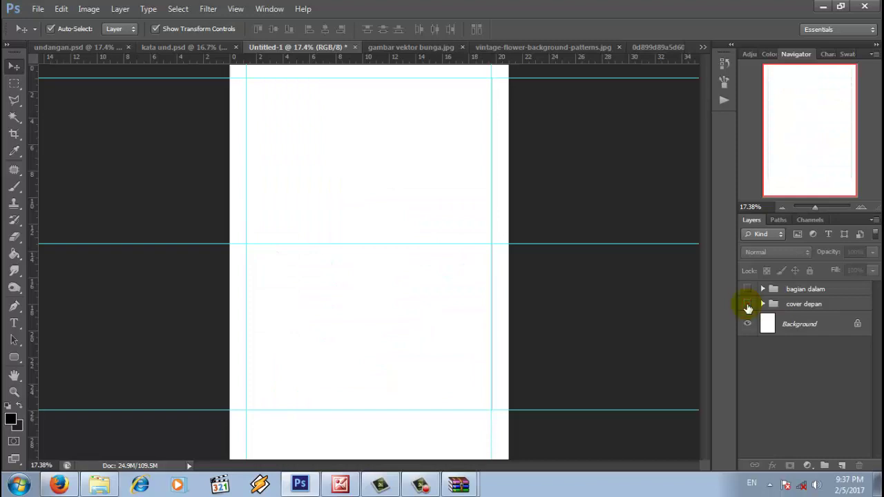
Review the bagian dalam group and its layers, leaving it collapsed and hidden with only the cover depan group shown above the background.
click(747, 290)
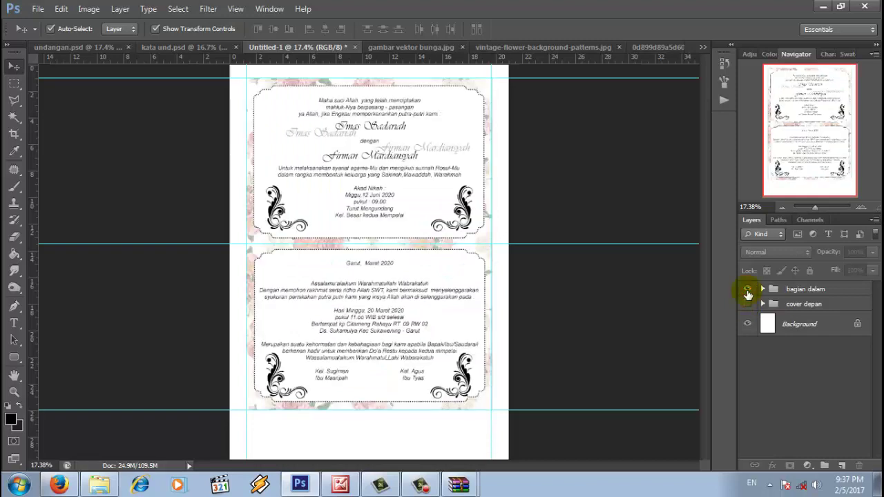
click(762, 289)
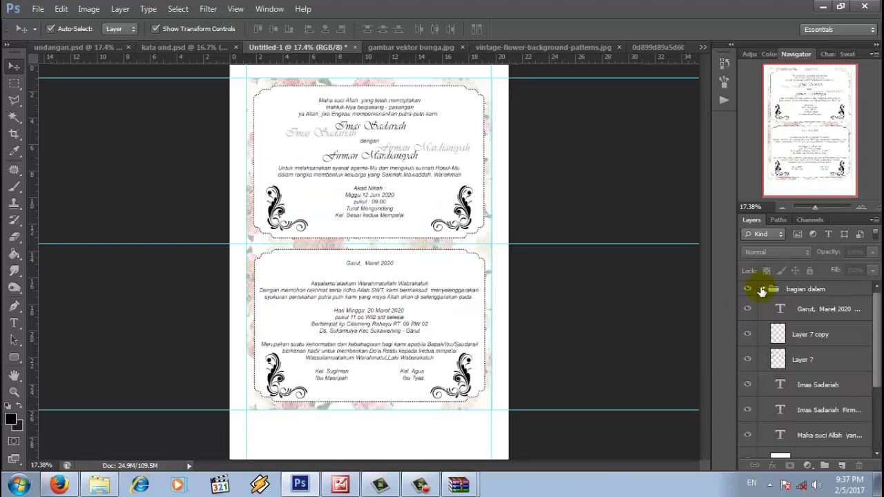
click(763, 289)
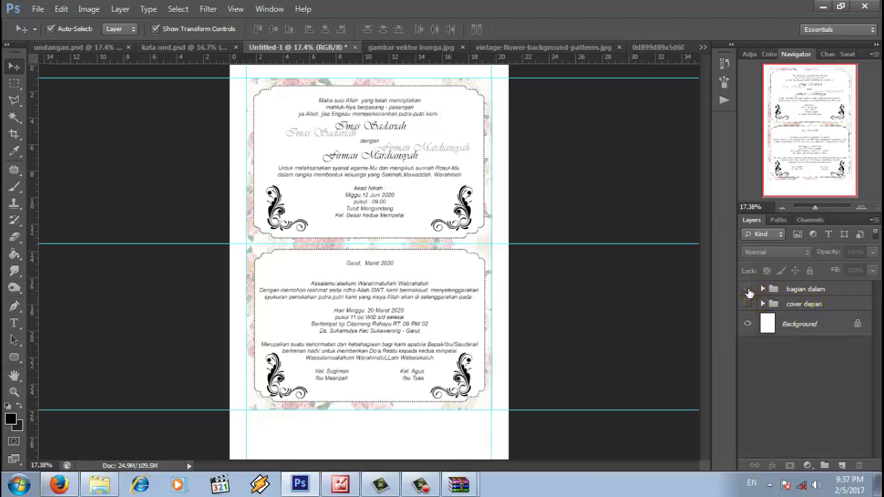
click(748, 291)
click(747, 305)
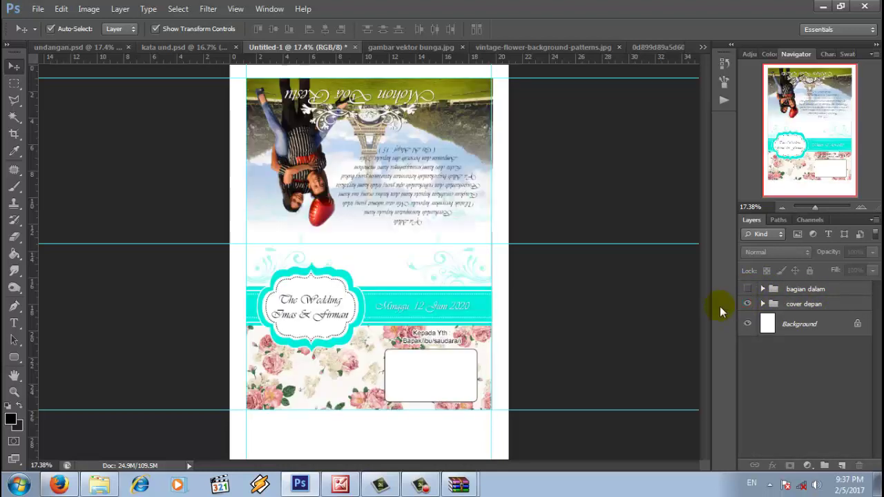